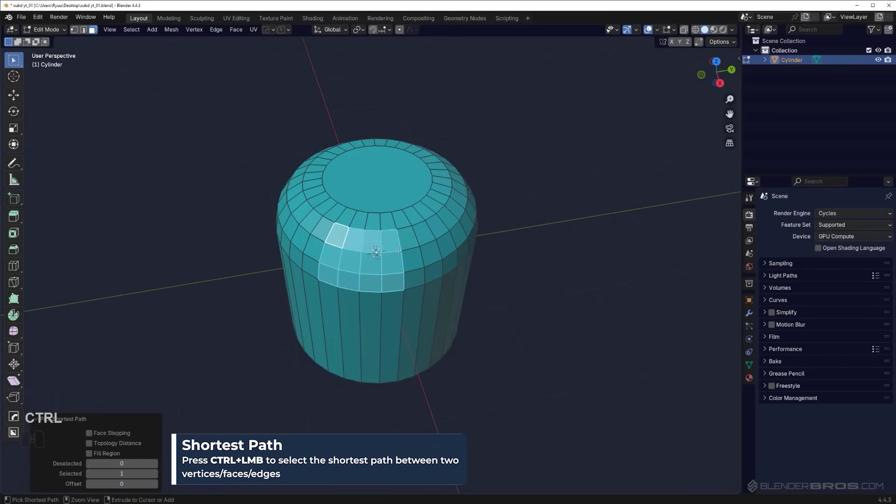
Select the rows of bevel faces across the front of the cylinder and align them to their minimum world Z.
shift+click(394, 246)
ctrl+click(454, 240)
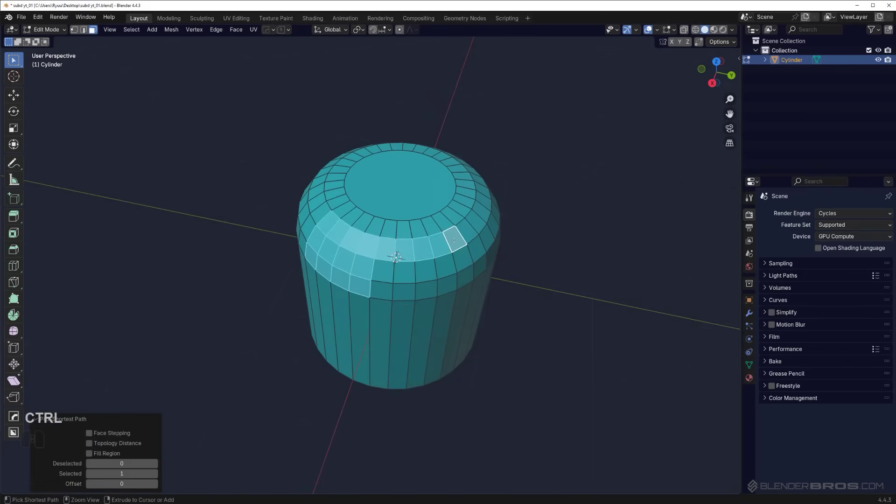
shift+click(445, 265)
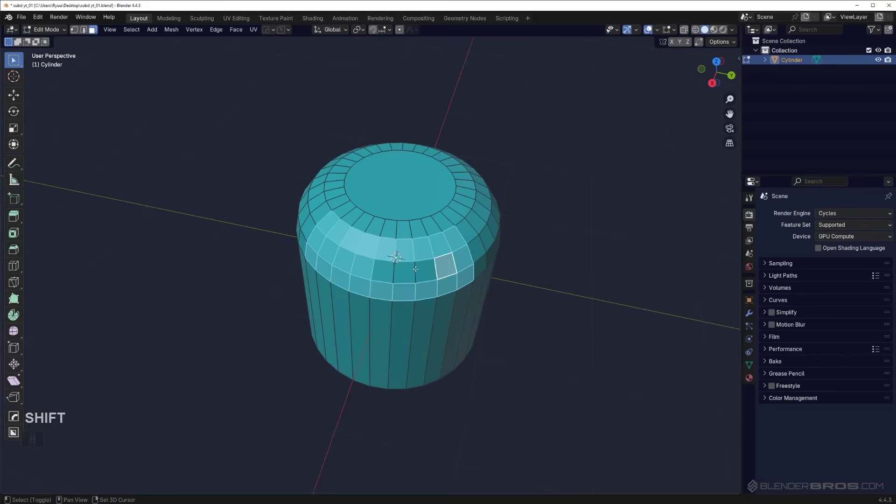
middle_drag(433, 270, 462, 252)
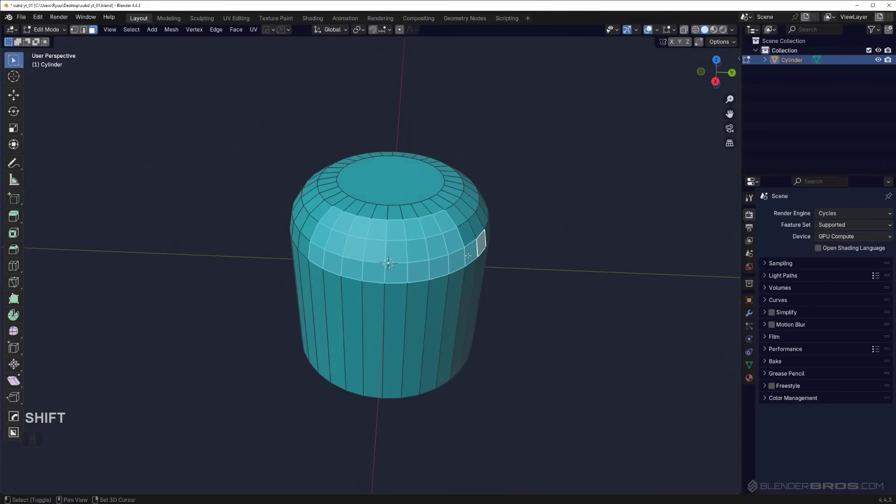
middle_drag(483, 246, 455, 306)
key(alt+a)
click(395, 267)
scroll(418, 296, up, 2)
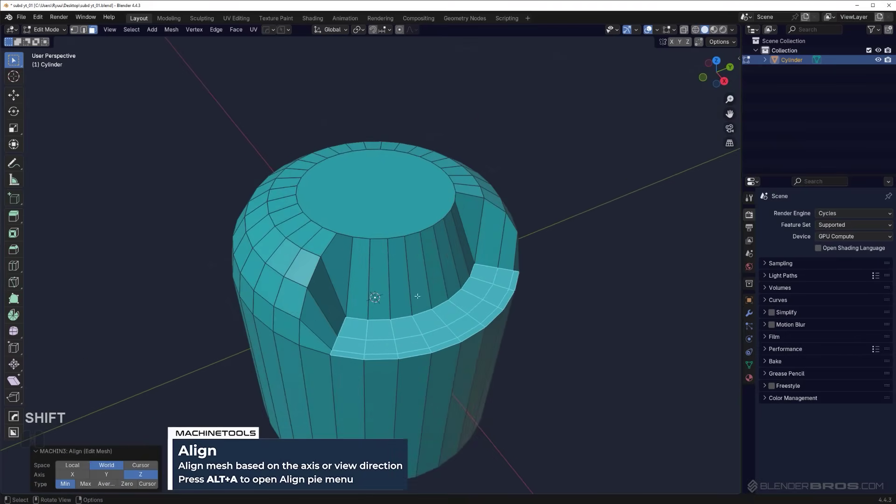
Edge-slide the recess's inner edge path toward the cylinder's centre by a factor of 0.417.
key(Tab)
click(357, 320)
ctrl+click(472, 272)
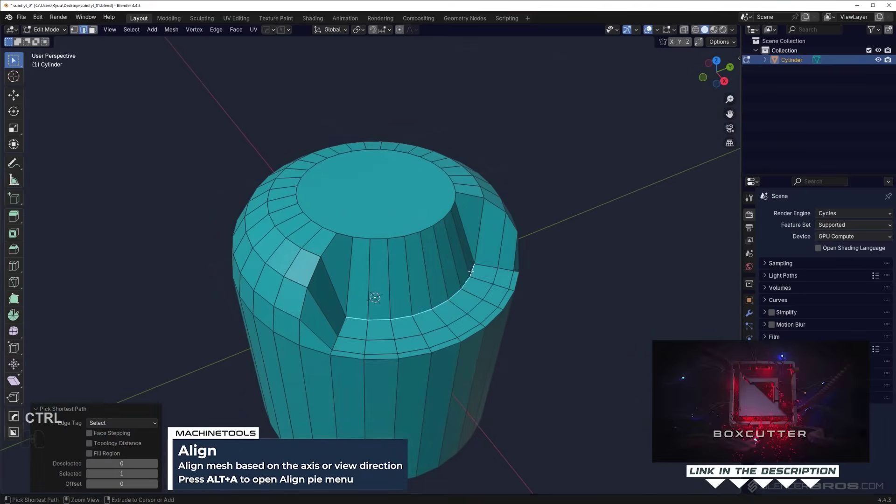
middle_drag(471, 275, 374, 304)
key(g)
key(g)
click(444, 276)
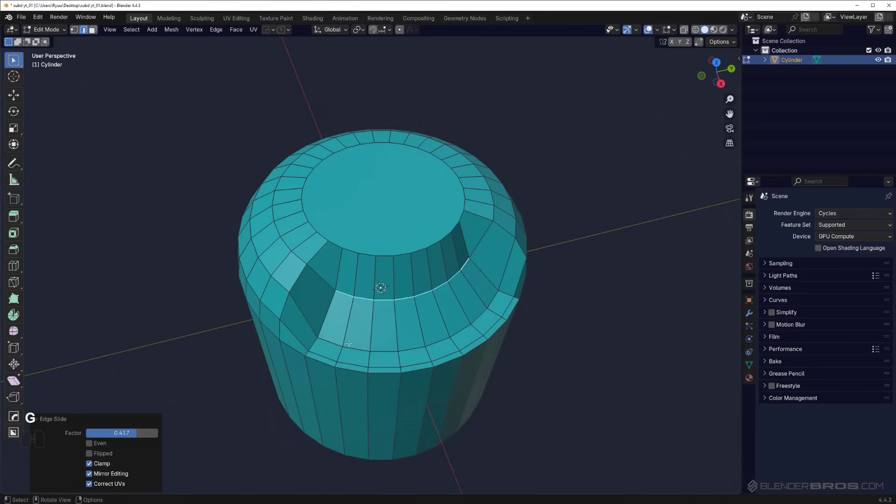
Edge-slide the outer edge path of the recess floor inward by a factor of 0.361.
click(346, 341)
ctrl+click(493, 301)
key(g)
key(g)
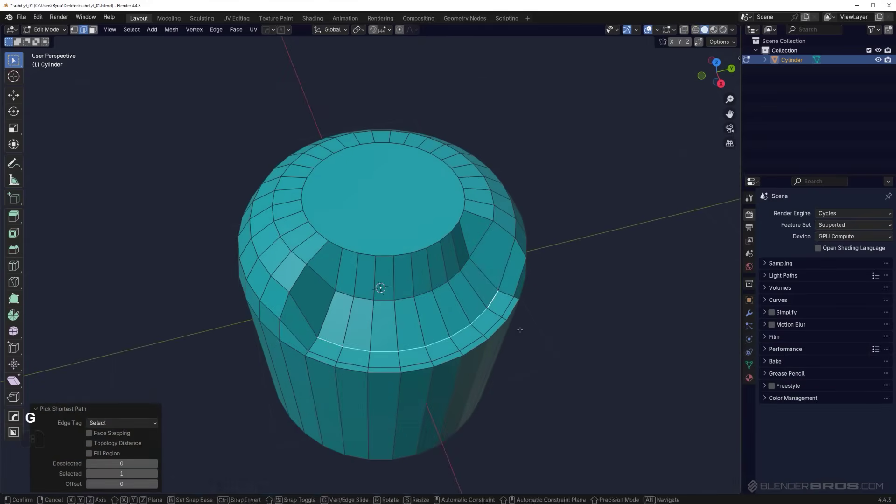
click(513, 320)
Convert a middle vertex on the recess floor into a circle with 7 segments and a radius of about 0.10.
middle_drag(513, 319, 349, 220)
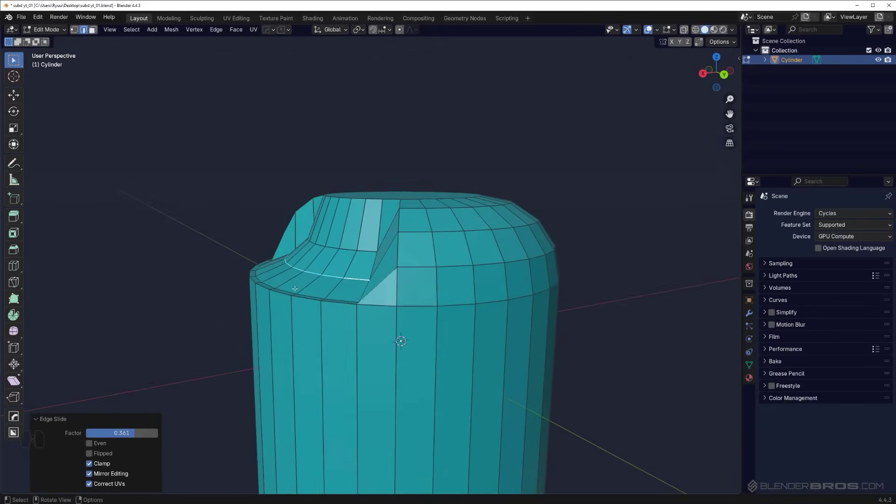
middle_drag(290, 265, 369, 332)
scroll(369, 332, up, 2)
key(Tab)
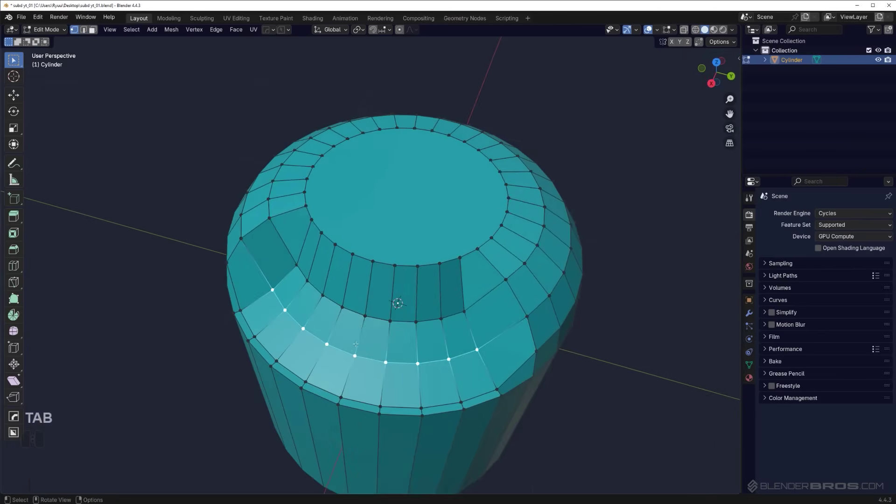
scroll(362, 350, down, 3)
click(374, 328)
key(q)
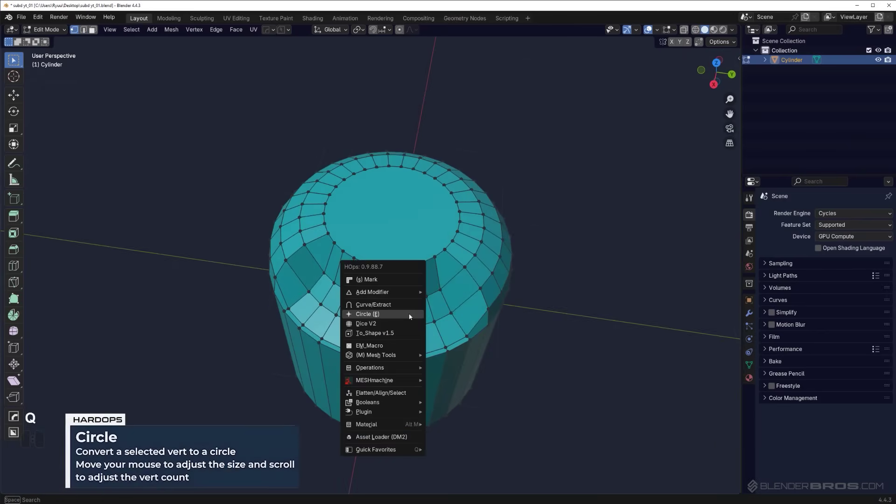
click(410, 317)
scroll(409, 314, down, 4)
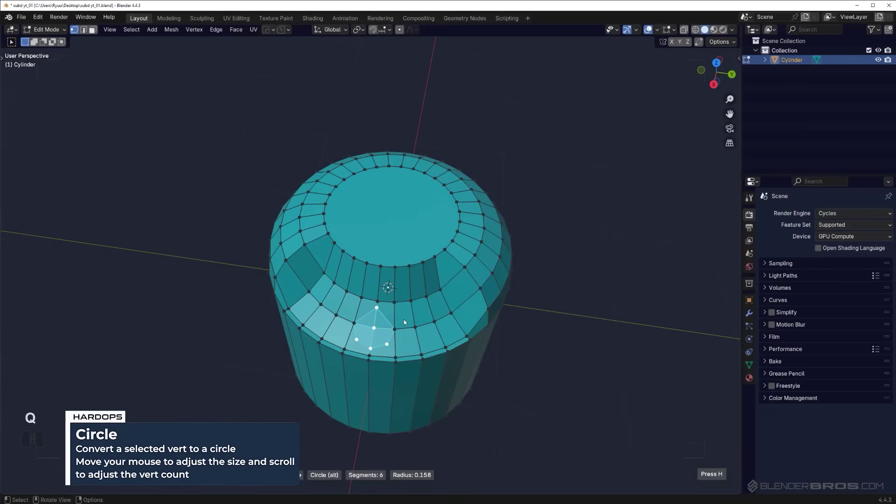
scroll(383, 320, up, 1)
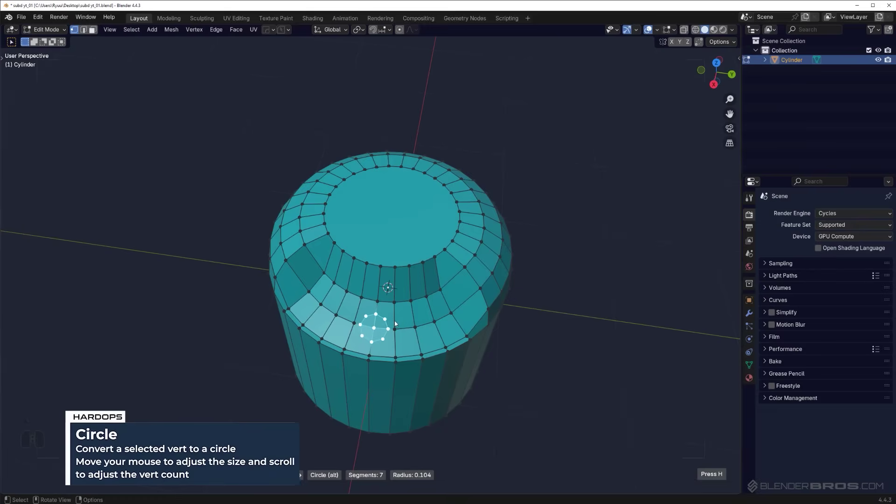
click(395, 323)
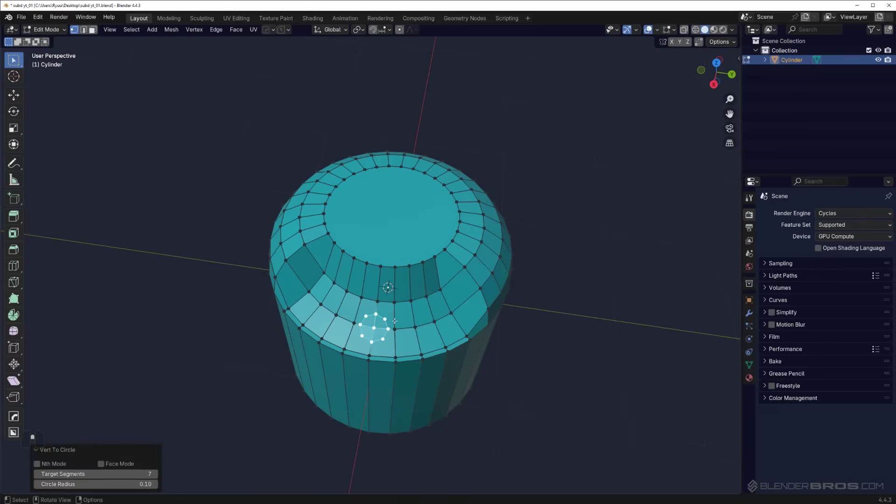
Join the circle's vertices to the surrounding corner vertices of the recess floor with edges.
scroll(387, 318, up, 5)
click(381, 304)
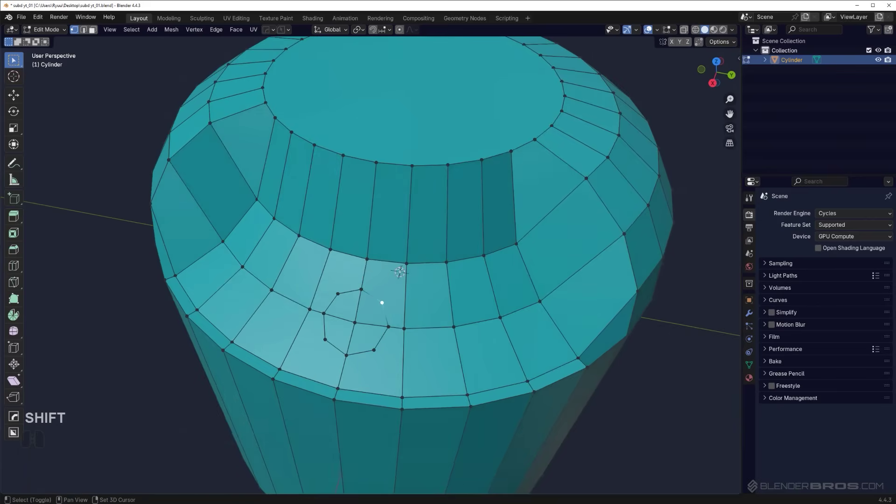
shift+click(407, 263)
key(j)
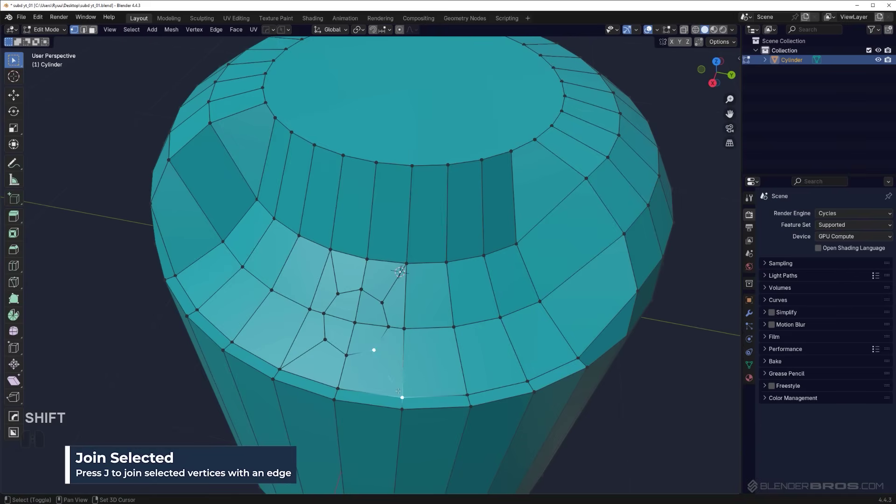
Select the faces inside the circle and flatten them to their minimum world Z.
scroll(397, 390, down, 2)
key(Tab)
middle_drag(373, 313, 364, 234)
click(379, 292)
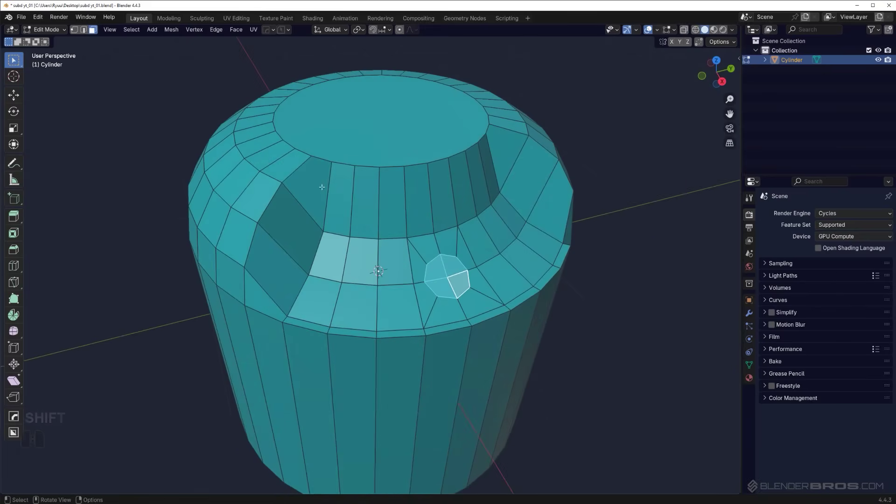
middle_drag(462, 312, 402, 259)
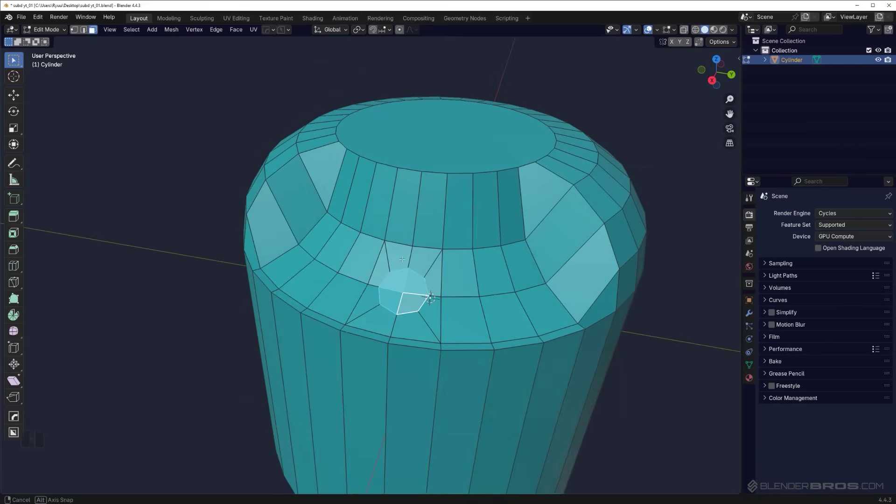
middle_drag(389, 199, 414, 207)
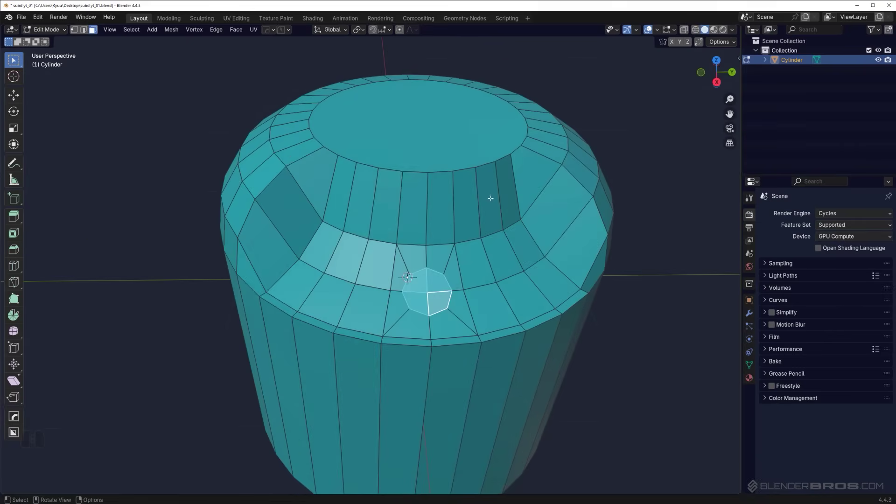
middle_drag(491, 199, 349, 208)
key(alt+a)
click(341, 262)
shift+middle_drag(340, 257, 406, 288)
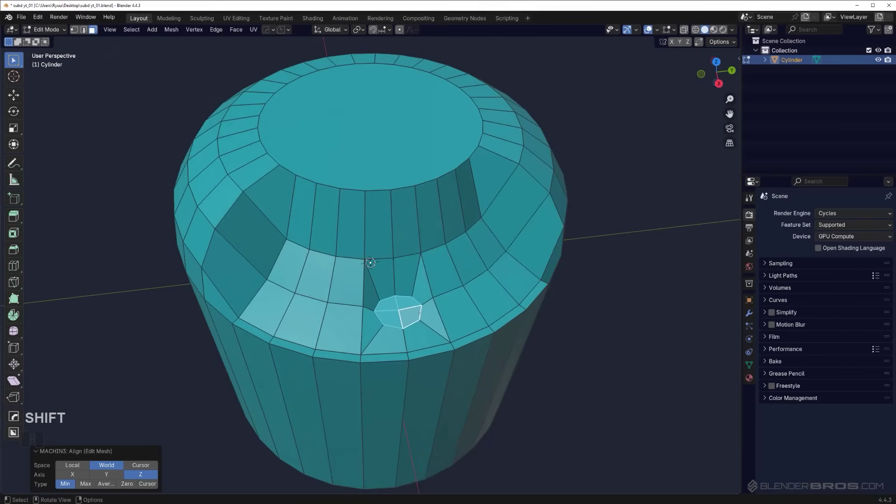
key(s)
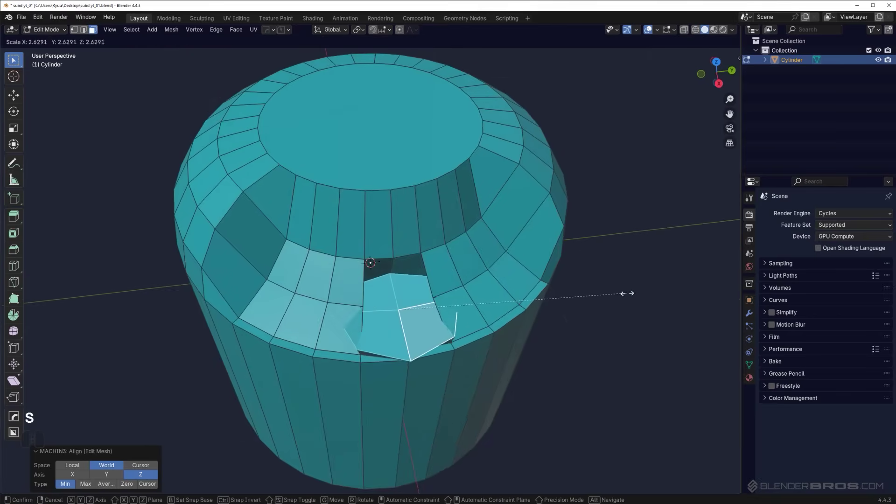
click(355, 311)
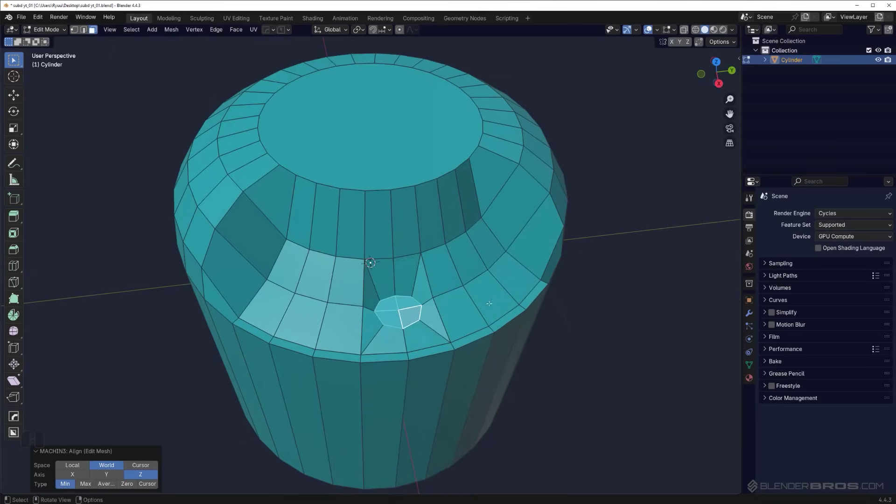
Slide the two recess floor vertices at the negative-Y end outward, away from the circle.
key(1)
key(Tab)
key(Tab)
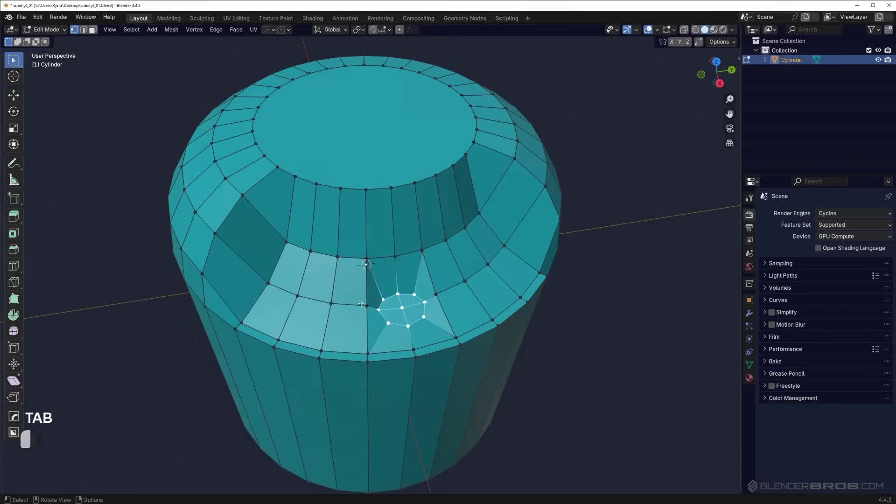
shift+middle_drag(393, 300, 415, 309)
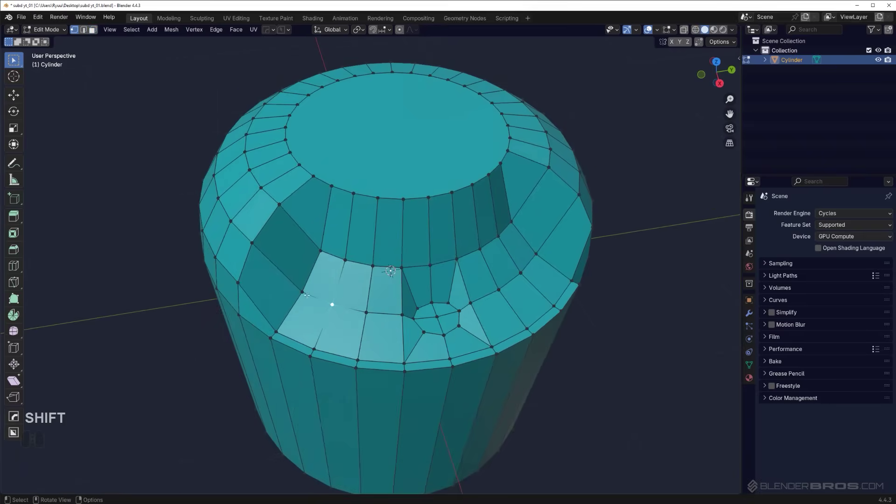
key(g)
key(g)
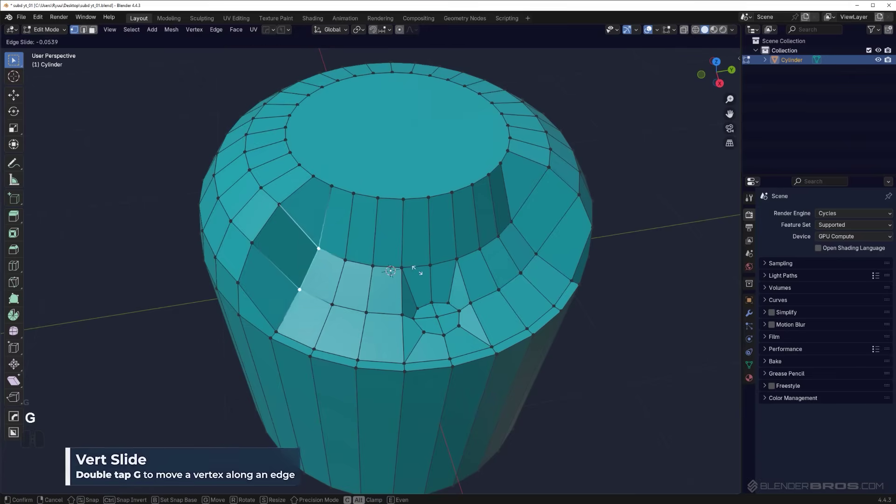
click(355, 270)
Slide the second and third vertex pairs of the recess floor away from the circle, the third by a factor of 0.351.
shift+click(345, 269)
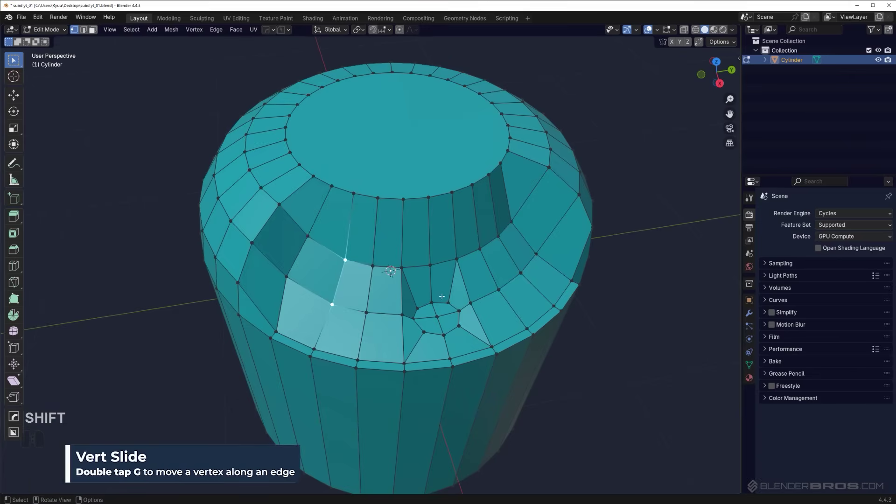
key(g)
key(g)
click(373, 311)
click(366, 312)
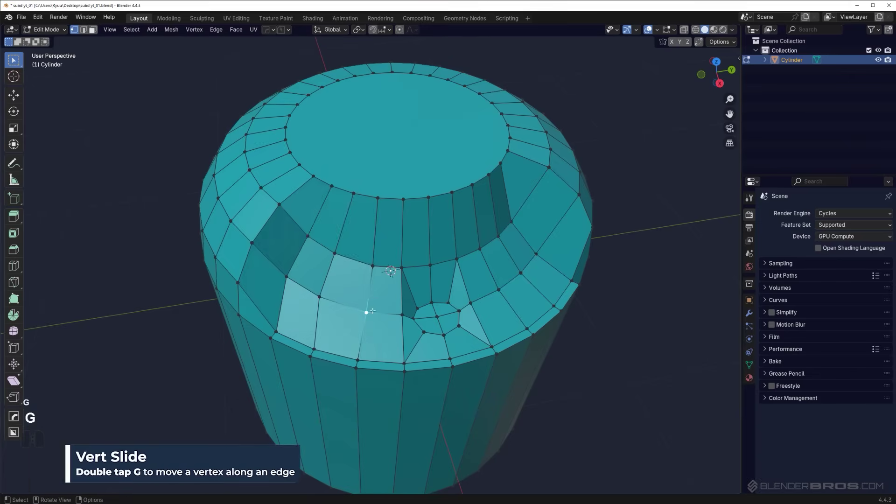
key(g)
key(g)
click(436, 300)
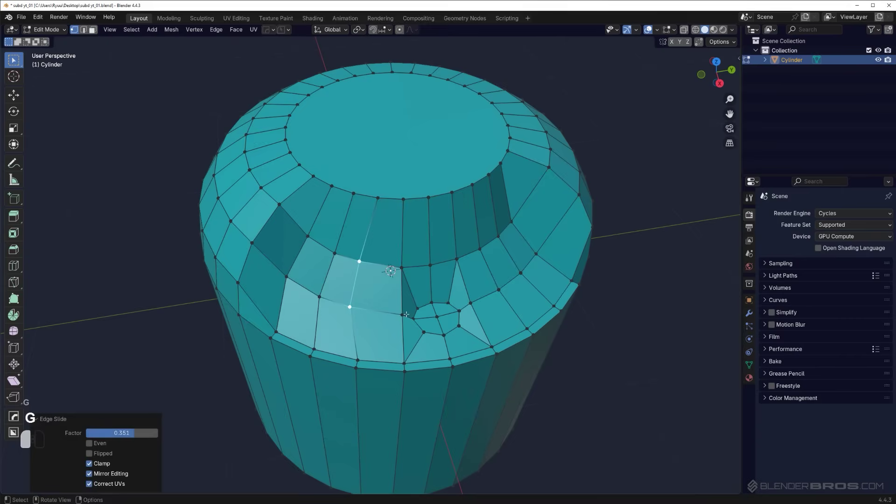
Slide the vertex pair directly beside the circle away from it by a factor of about 0.33.
click(402, 268)
shift+click(405, 314)
key(g)
key(g)
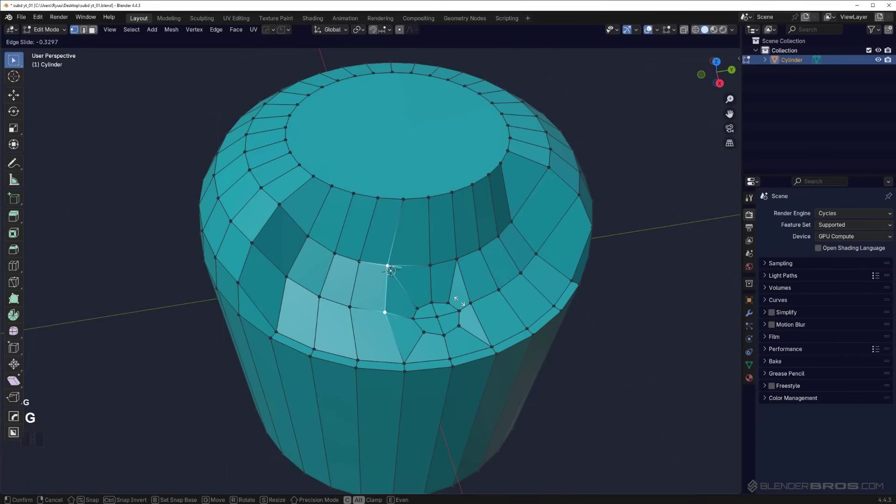
click(458, 302)
Symmetrize the mesh along Y from the negative to the positive side.
mouse_move(421, 311)
middle_down()
mouse_move(396, 310)
mouse_move(407, 310)
middle_up()
scroll(397, 311, down, 2)
key(alt+x)
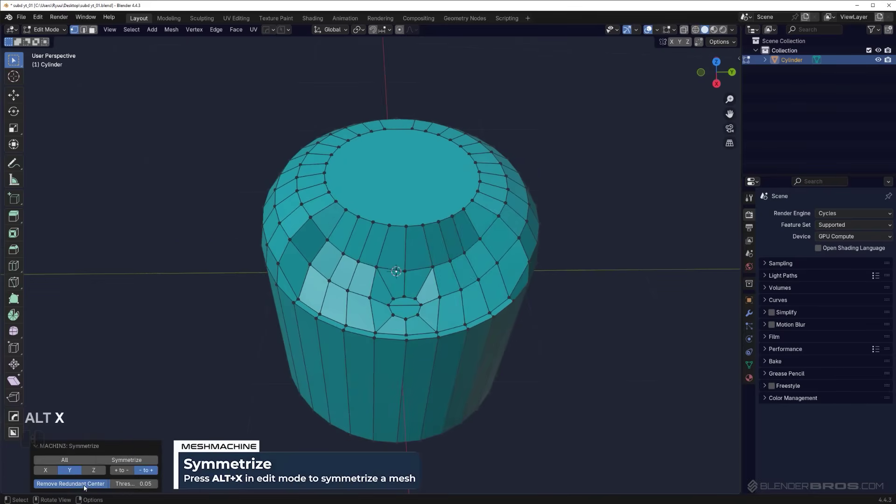
Scale the circle faces by 1.983 and align them to their minimum world Z again.
scroll(397, 322, up, 2)
shift+middle_drag(398, 322, 415, 279)
scroll(414, 286, up, 1)
shift+middle_drag(512, 295, 428, 246)
key(Tab)
key(s)
click(613, 309)
key(alt+a)
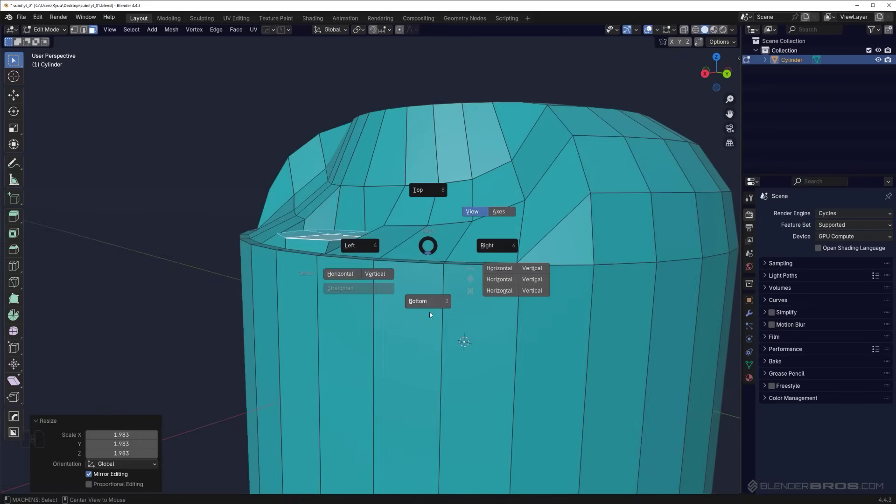
click(429, 313)
Slide the vertex beside the circle on the negative-Y side away from it by a factor of 0.378.
middle_drag(430, 313, 506, 335)
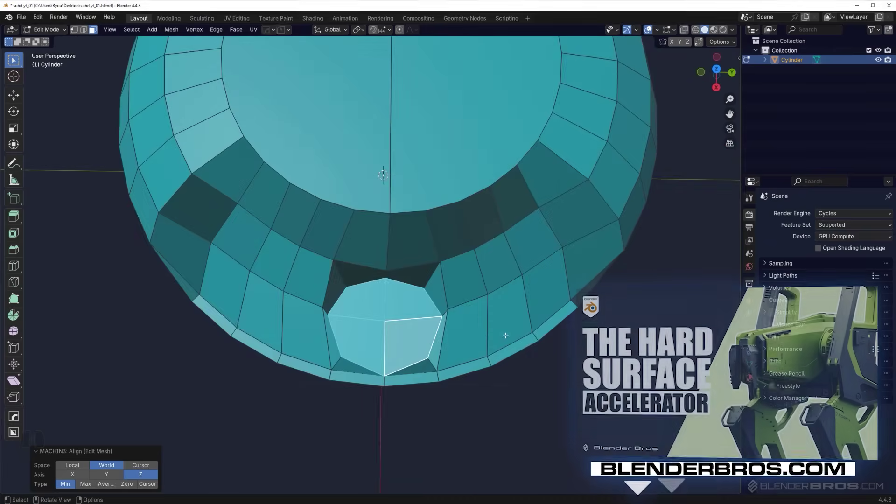
scroll(474, 328, down, 2)
key(Tab)
scroll(381, 311, up, 2)
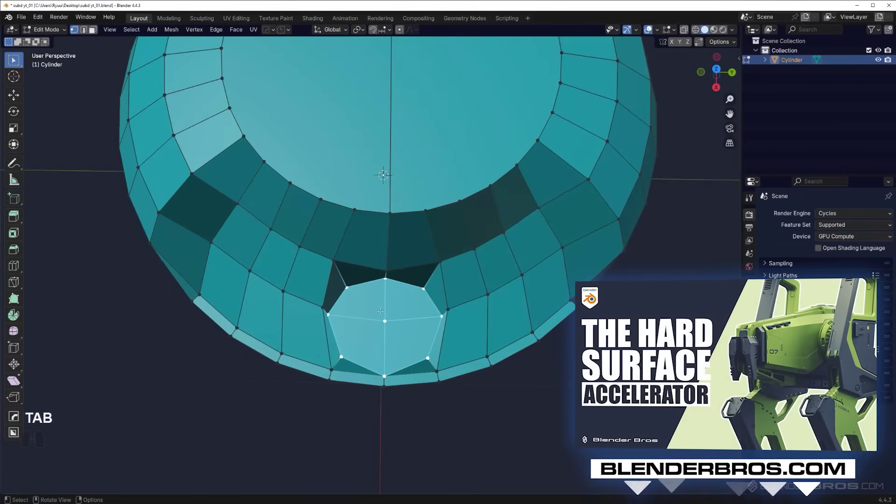
middle_drag(381, 311, 418, 305)
click(341, 283)
key(g)
key(g)
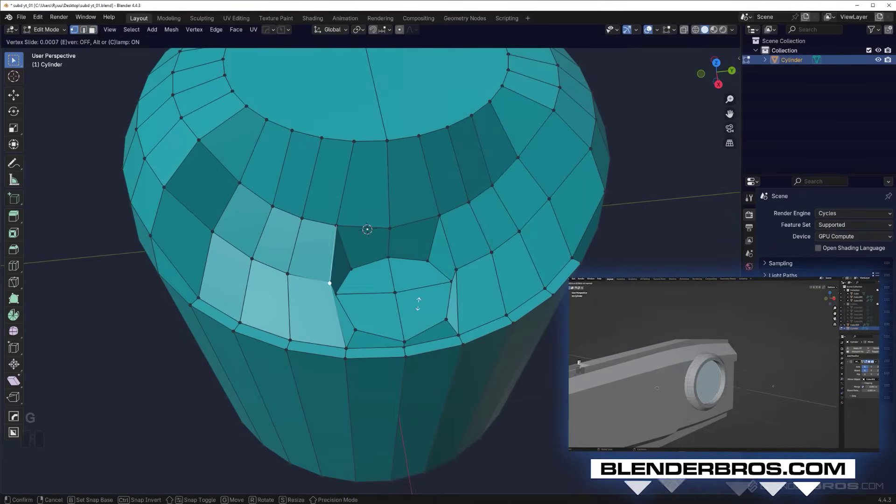
click(407, 301)
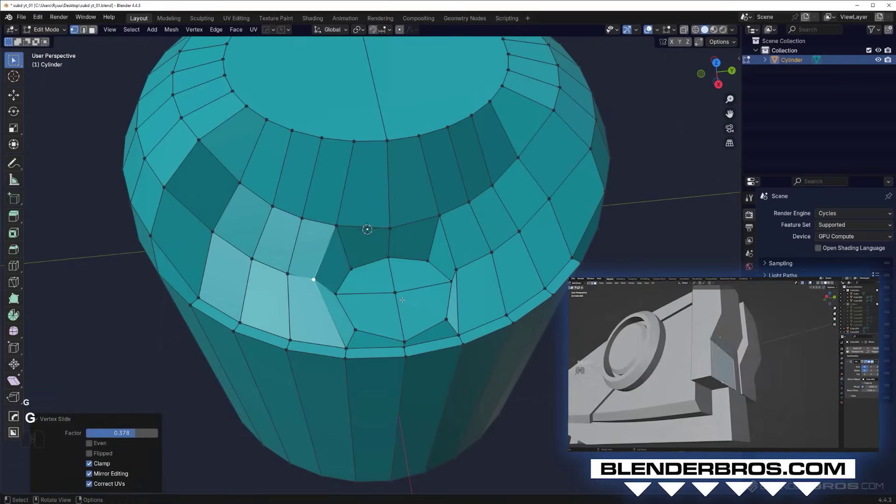
Symmetrize the mesh along Y from the negative to the positive side.
click(456, 270)
key(alt+x)
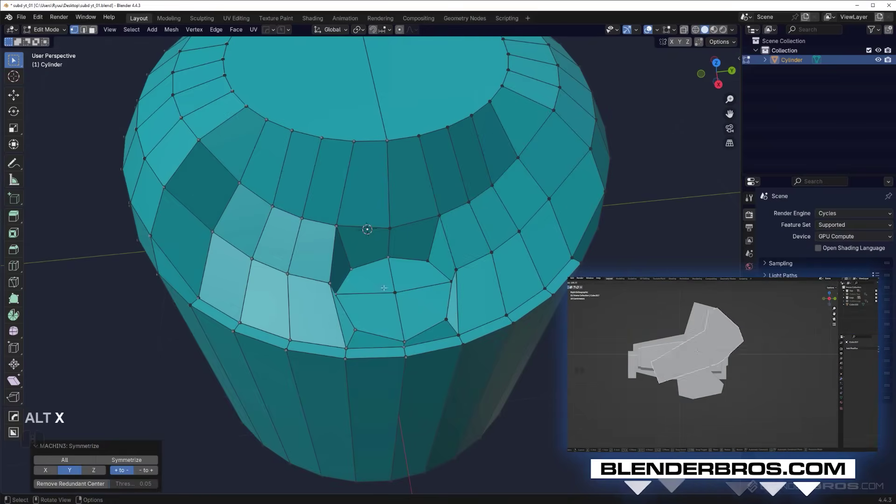
key(ctrl+z)
key(alt+x)
middle_drag(405, 301, 287, 303)
Slide the vertex at the foot of the wall on the negative-Y side along its edge and symmetrize it to the positive side.
shift+click(408, 340)
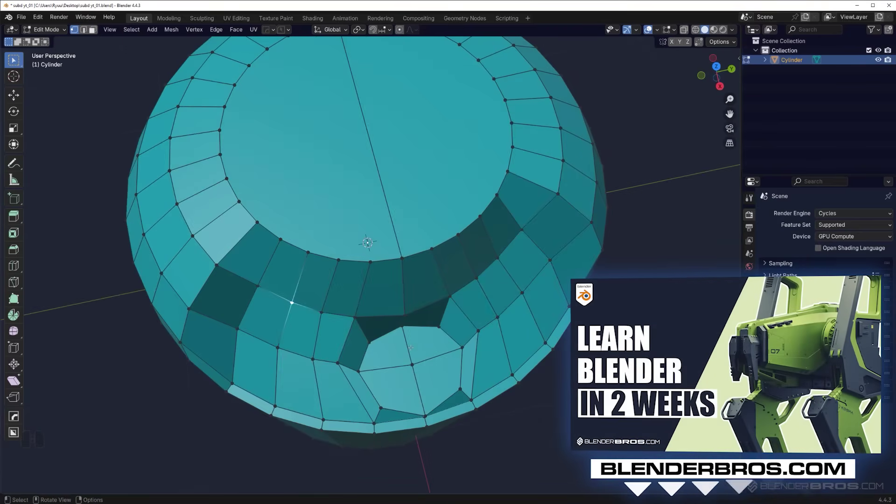
key(g)
key(g)
click(294, 314)
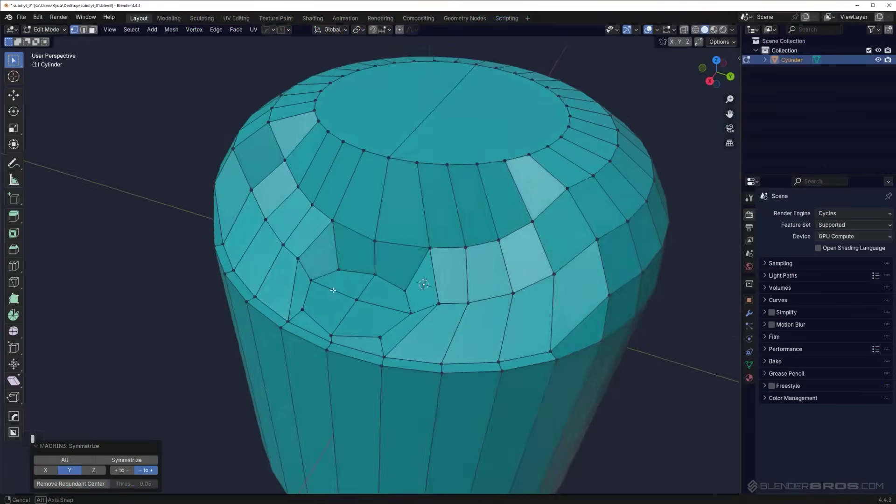
mouse_move(333, 290)
middle_down()
mouse_move(341, 300)
mouse_move(366, 285)
mouse_move(323, 275)
mouse_move(425, 353)
middle_up()
Select the border loop of the circular detail and make it round with LoopTools Circle using the Best fit method.
key(Tab)
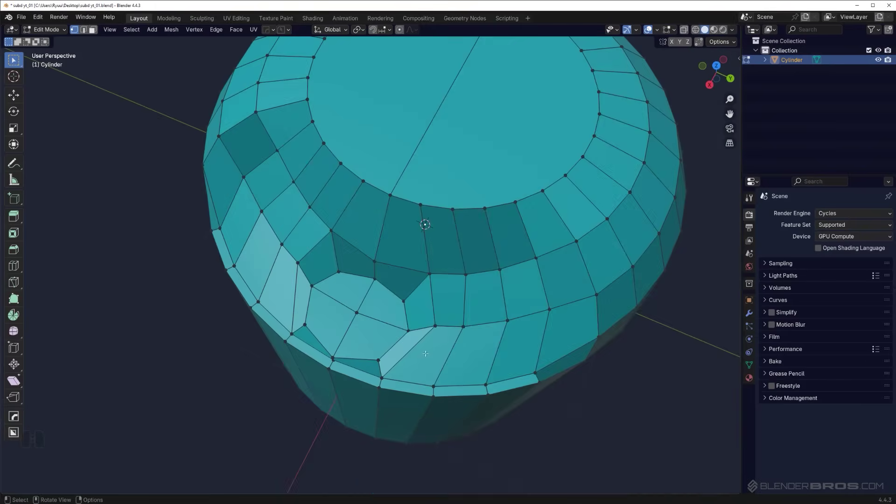
alt+click(403, 314)
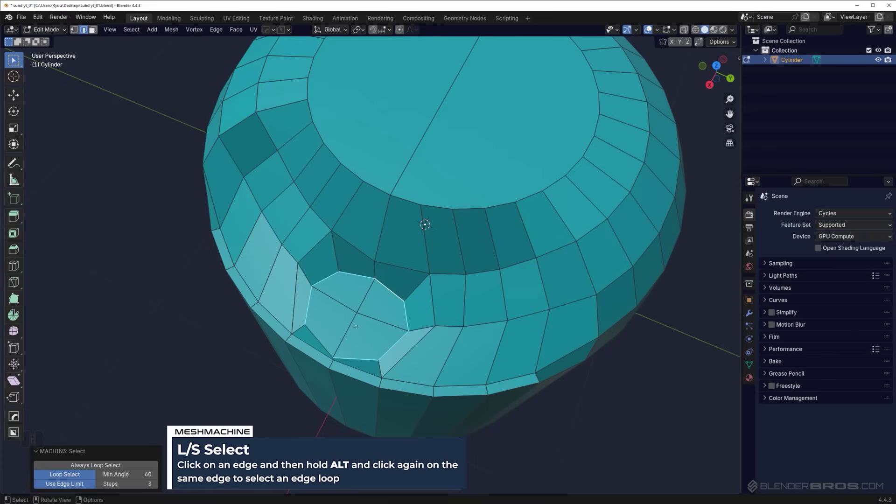
middle_drag(357, 326, 392, 295)
shift+click(359, 341)
middle_drag(392, 327, 414, 310)
scroll(414, 331, up, 1)
key(Tab)
click(352, 310)
middle_drag(404, 266, 419, 272)
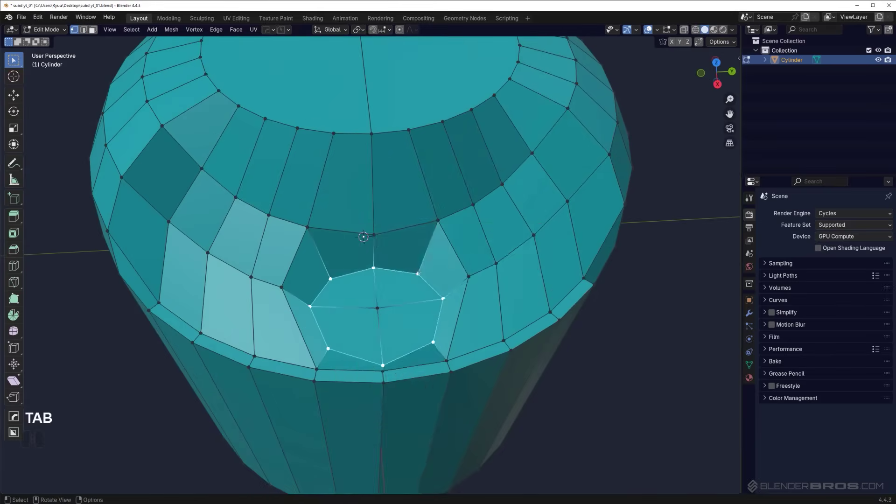
right_click(419, 273)
mouse_move(411, 253)
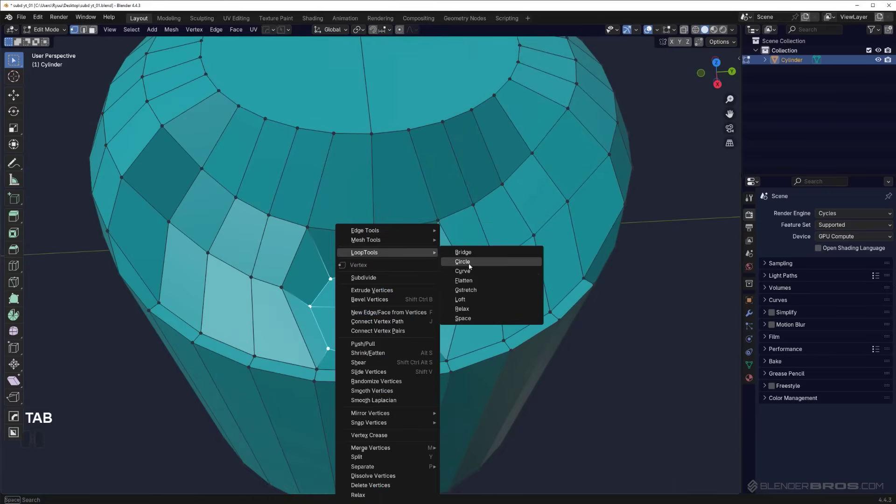
click(474, 262)
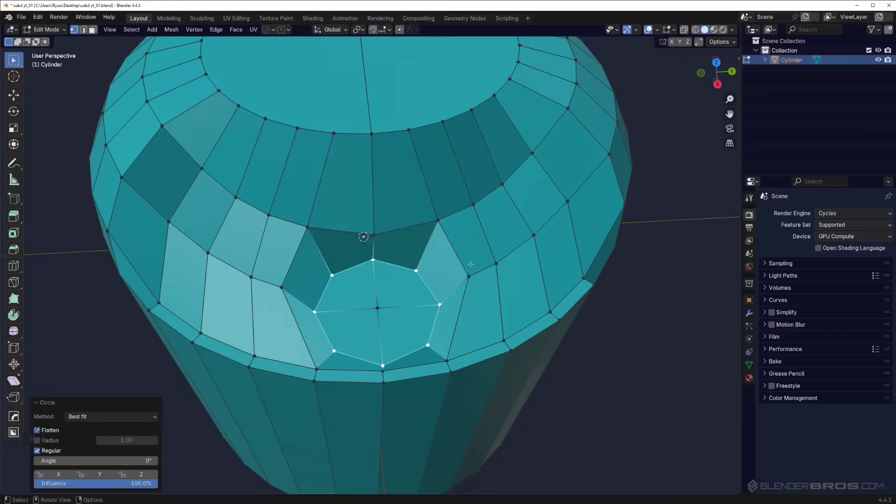
Move the circle's border vertices about -0.055 m along X, towards the wall.
middle_drag(467, 270, 432, 306)
scroll(432, 305, up, 1)
middle_drag(312, 371, 429, 313)
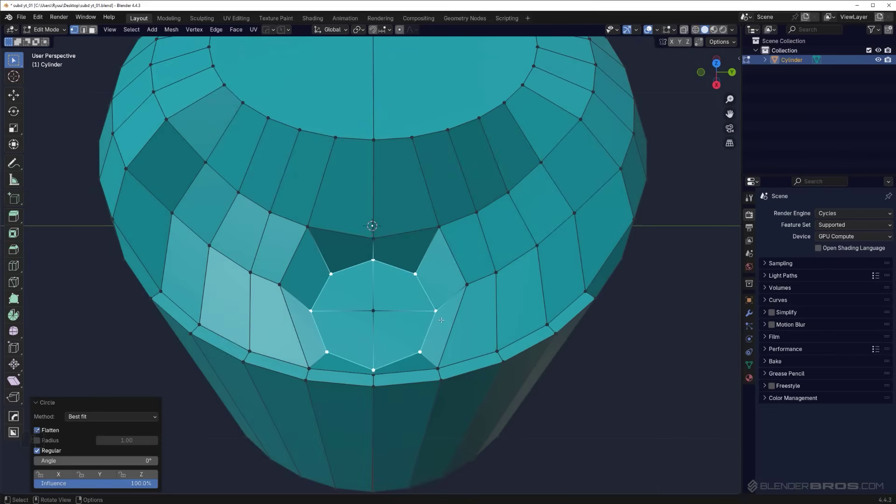
key(g)
key(x)
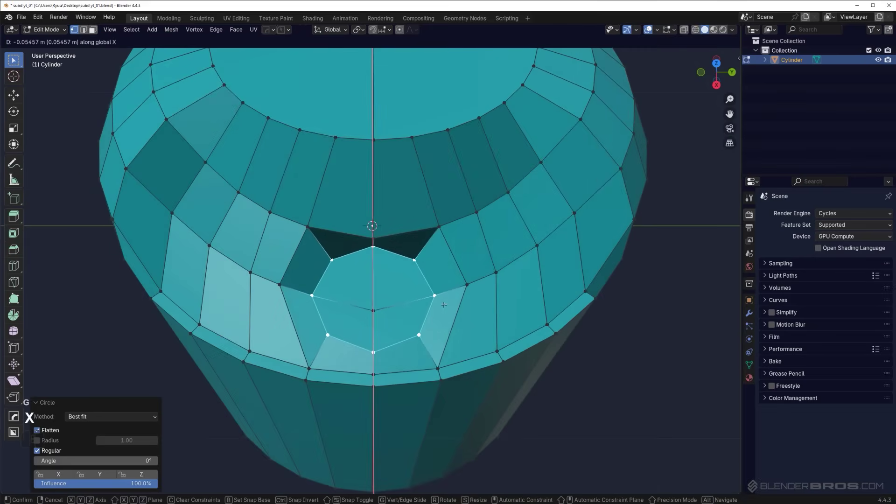
click(444, 305)
middle_drag(444, 305, 374, 281)
Move the centre vertex of the wall behind the circle about -0.132 m along X.
click(367, 219)
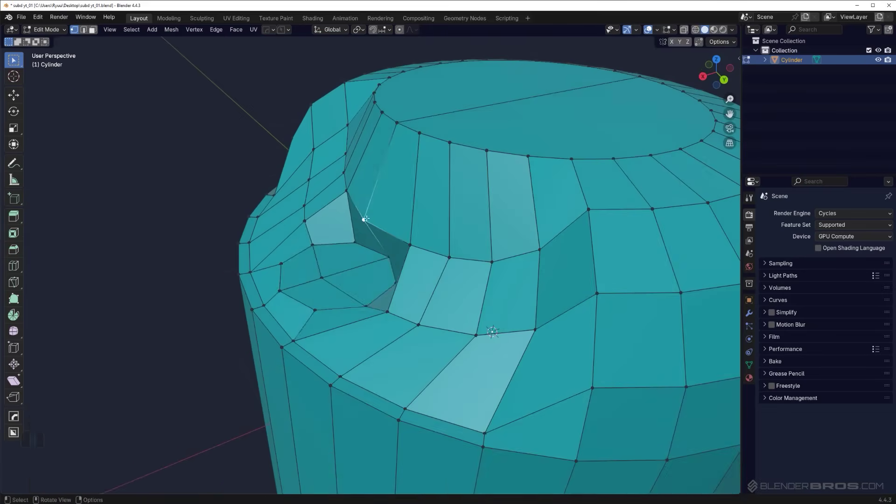
middle_drag(366, 219, 436, 247)
key(x)
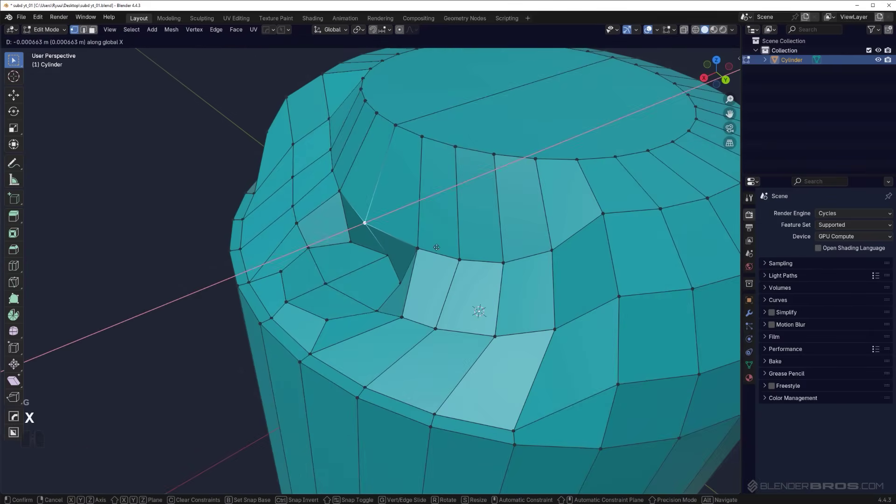
click(476, 247)
middle_drag(476, 247, 472, 303)
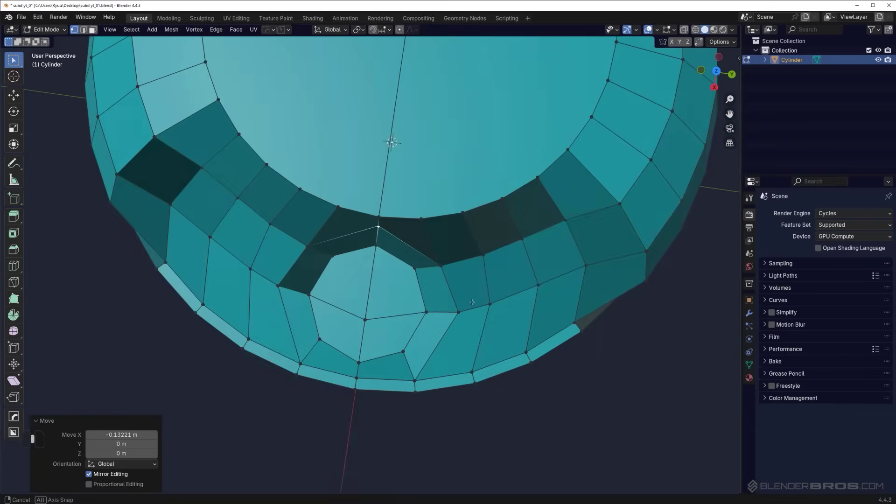
middle_drag(438, 264, 433, 296)
Move the wall vertex beside the centre on the positive-Y side about -0.029 m along X, and nudge it slightly further in the same direction.
middle_drag(190, 141, 472, 307)
middle_drag(438, 332, 340, 257)
middle_drag(363, 285, 309, 257)
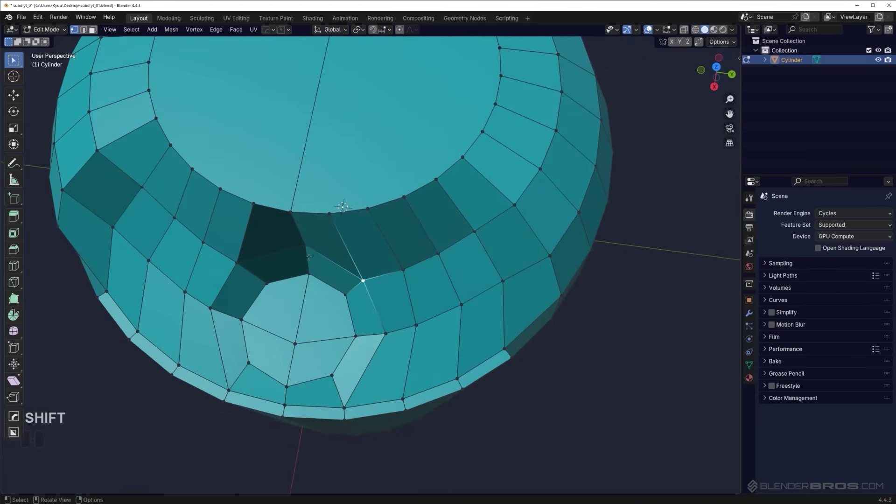
shift+middle_drag(377, 277, 496, 351)
key(g)
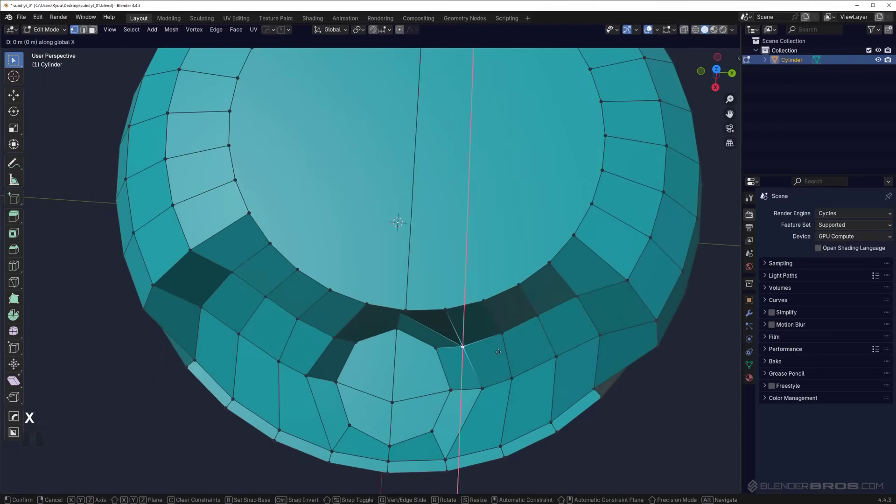
key(x)
click(496, 342)
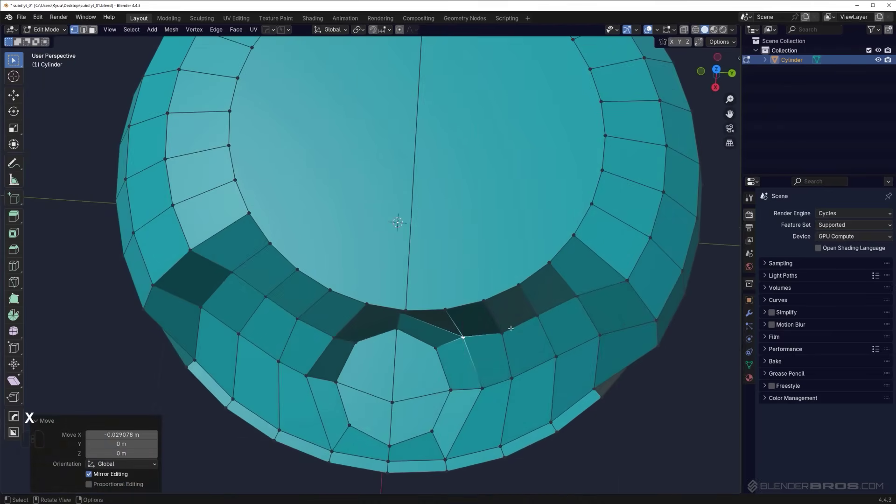
key(g)
key(x)
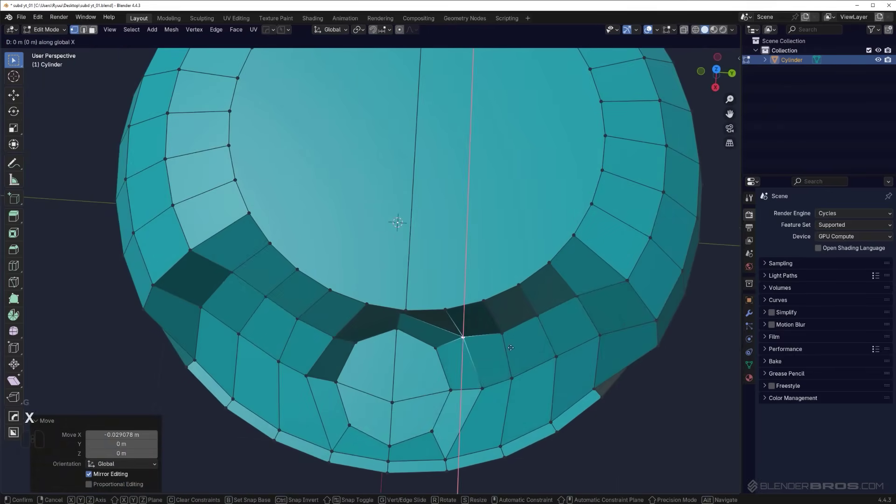
click(509, 343)
Move the next wall vertex outward about -0.016 m along X and symmetrize the mesh along Y from the positive to the negative side.
click(509, 331)
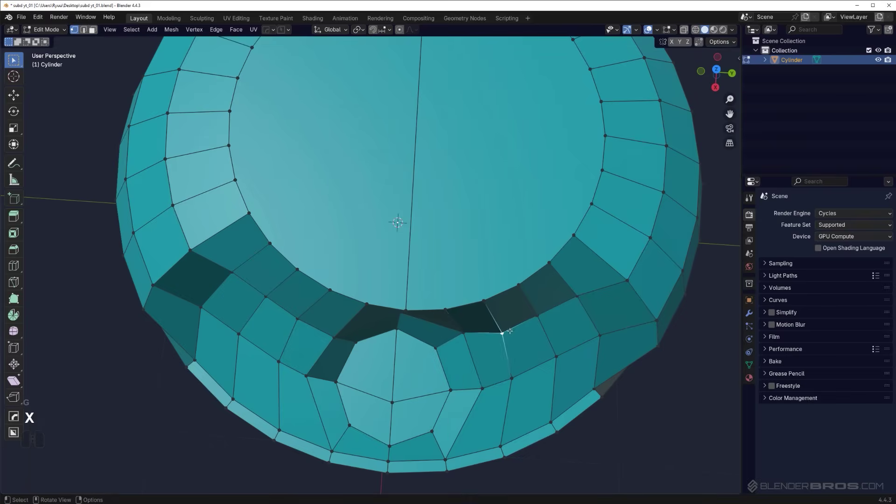
key(g)
key(x)
click(536, 366)
scroll(536, 364, down, 1)
middle_drag(523, 341, 540, 280)
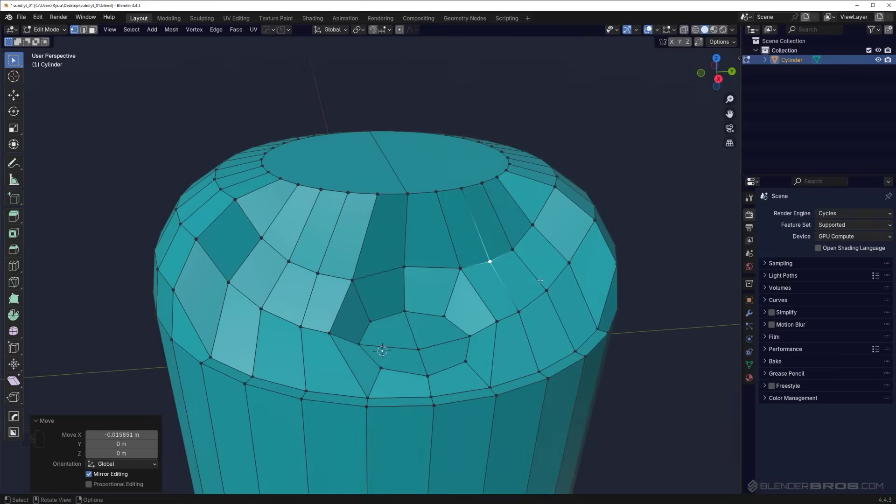
key(Tab)
key(alt+x)
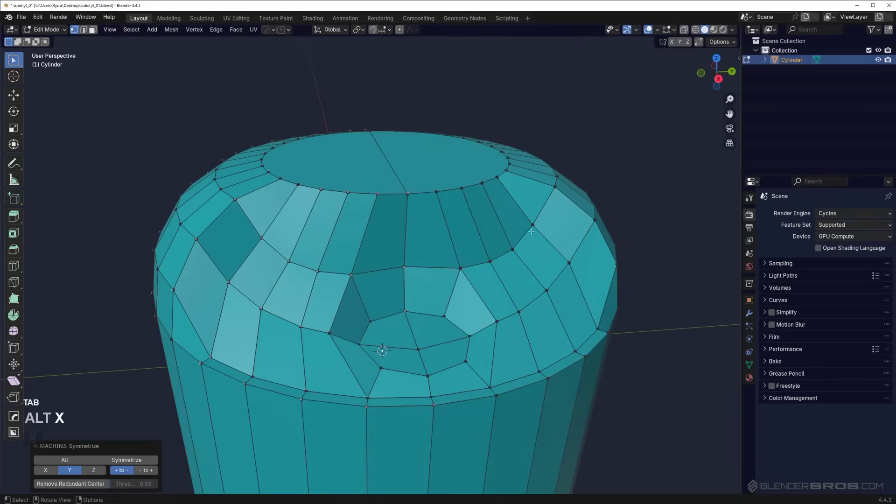
Select the vertex path along the foot of the wall from one ledge corner to the other and smooth it with LoopTools Relax.
click(534, 226)
ctrl+click(262, 238)
right_click(434, 255)
mouse_move(436, 256)
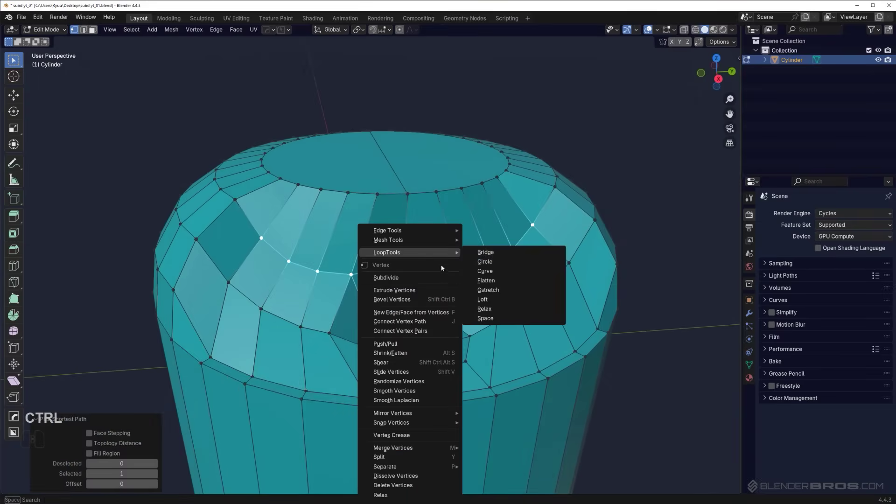
click(495, 308)
scroll(482, 295, down, 1)
Move the centre vertex of the relaxed path about -0.021 m along X.
middle_drag(481, 295, 424, 350)
click(350, 304)
key(g)
key(x)
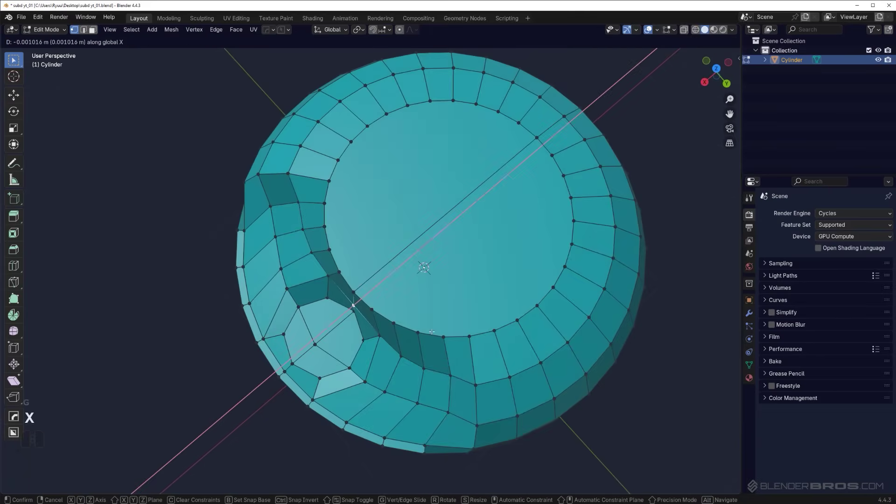
click(429, 332)
middle_drag(430, 333, 408, 241)
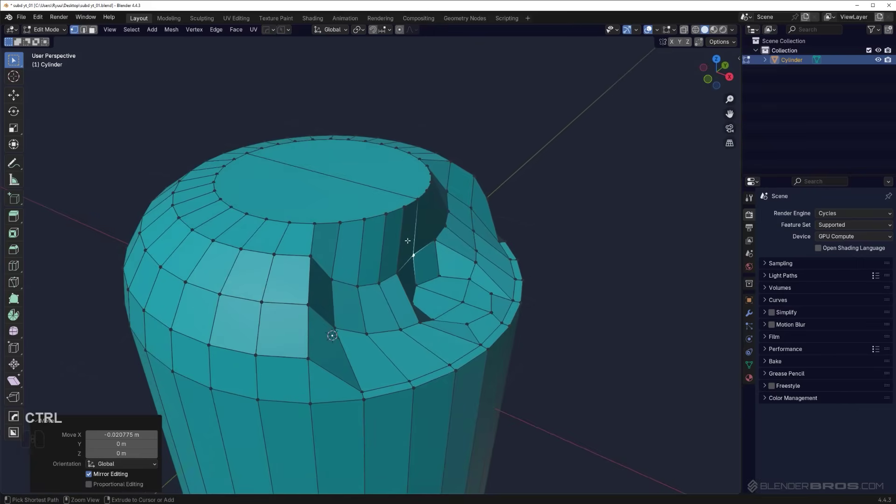
Add one centred edge loop around the wall directly below the cylinder's top face.
key(ctrl+r)
click(409, 240)
right_click(409, 239)
scroll(429, 217, up, 2)
middle_drag(434, 208, 405, 252)
Try to round the new edge loop around the wall with LoopTools Circle.
click(443, 211)
alt+click(398, 262)
key(Tab)
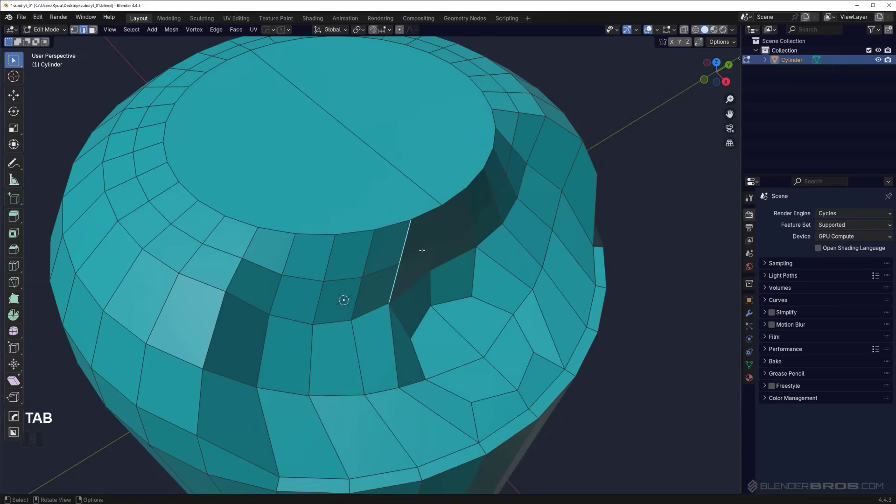
alt+click(422, 250)
alt+shift+click(362, 279)
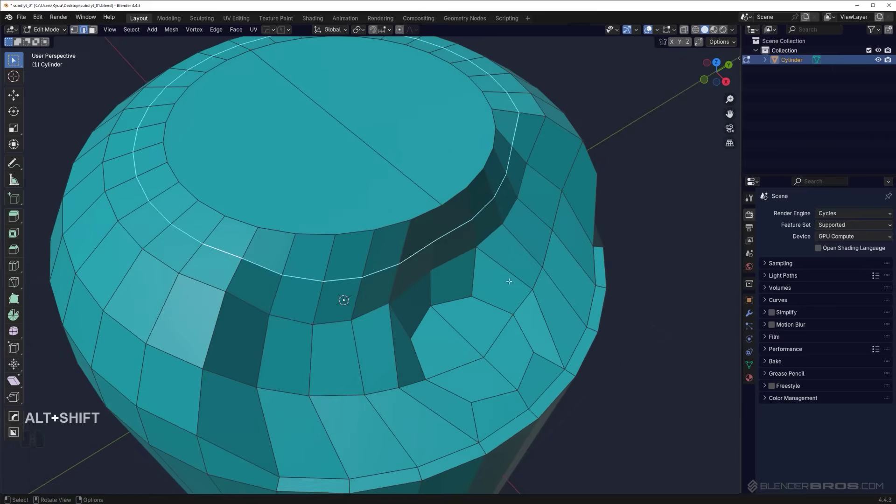
key(Tab)
right_click(499, 237)
mouse_move(511, 218)
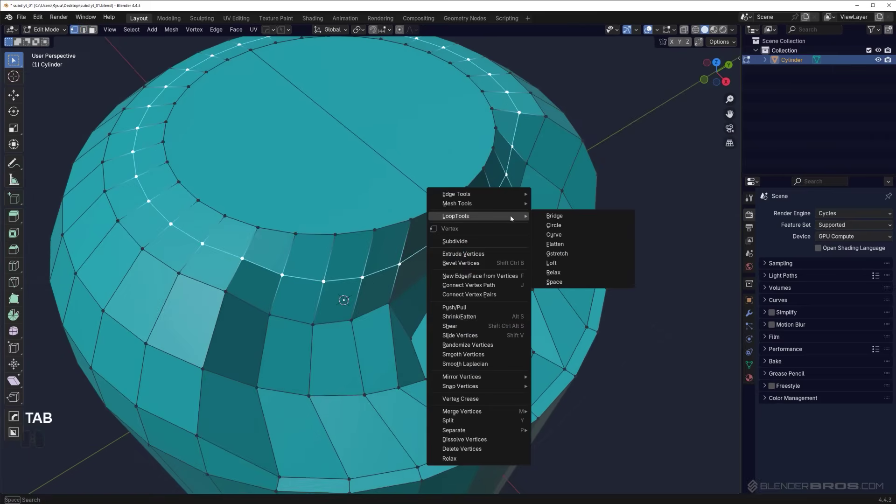
click(555, 226)
middle_drag(364, 272, 414, 241)
key(ctrl+z)
key(Tab)
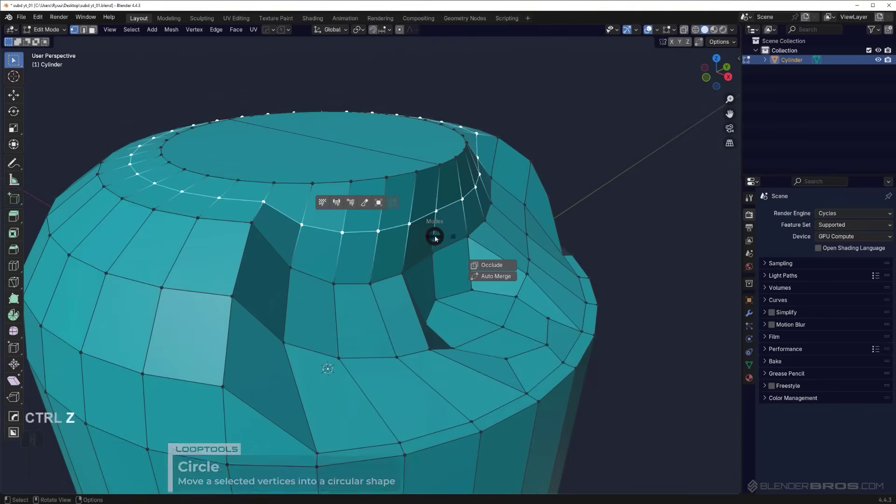
key(Tab)
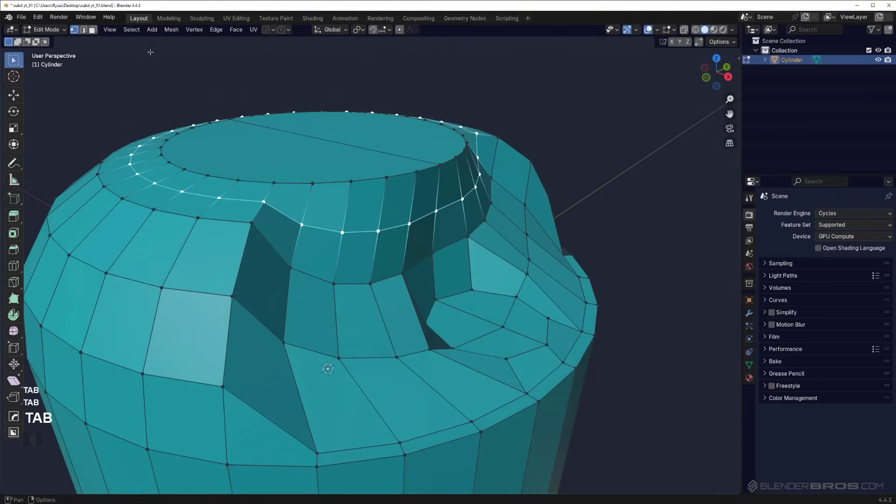
key(Tab)
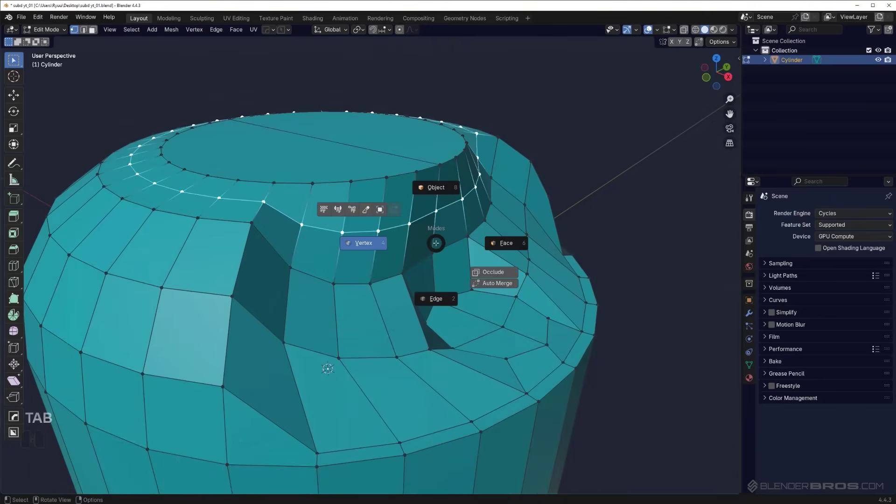
key(Tab)
click(44, 18)
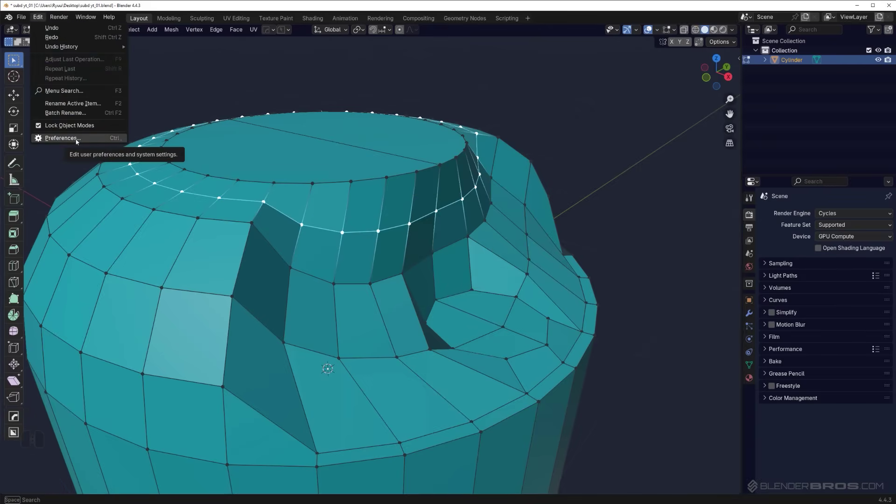
key(alt+a)
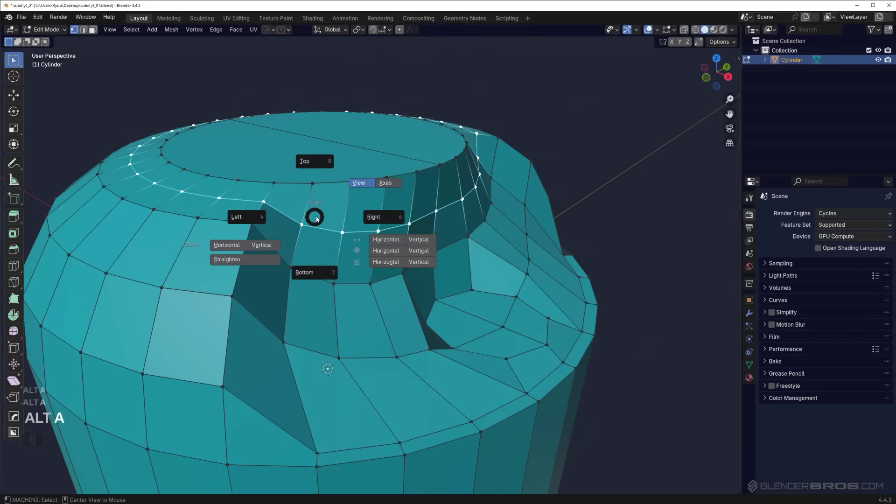
Switch the mesh selection mode to faces and back to vertices.
key(Tab)
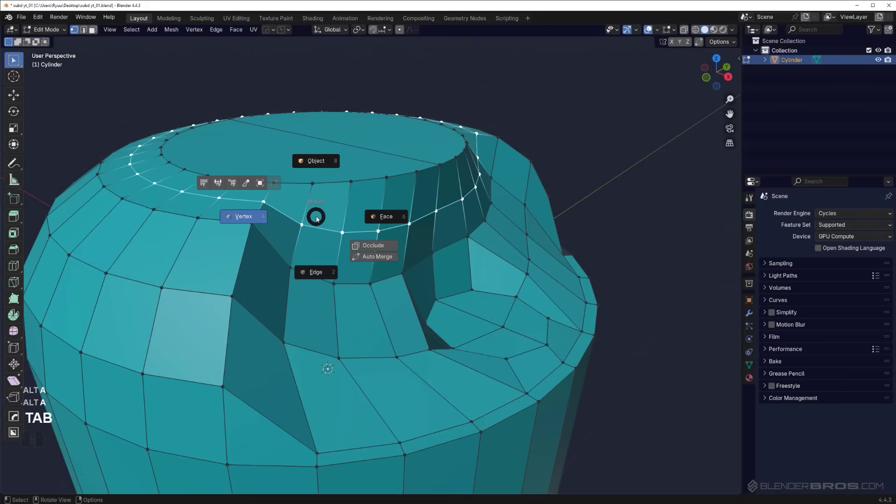
click(379, 217)
key(Tab)
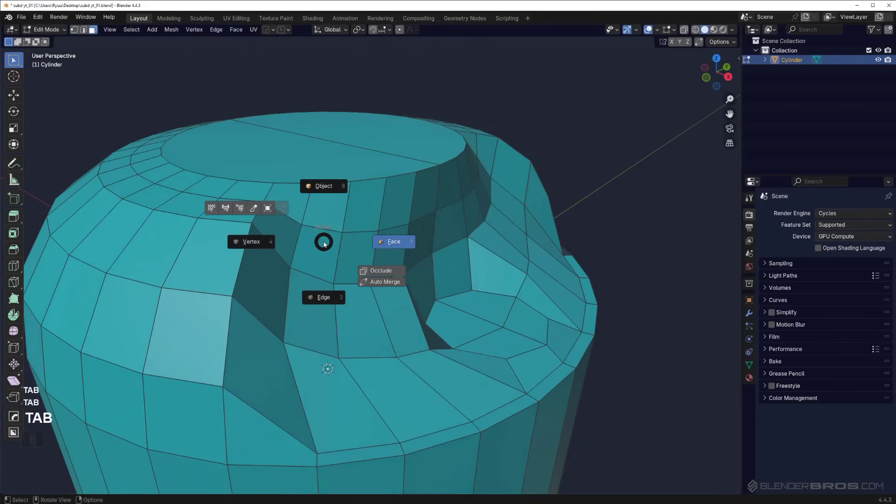
click(379, 240)
click(361, 224)
key(Tab)
click(343, 226)
click(338, 236)
key(Tab)
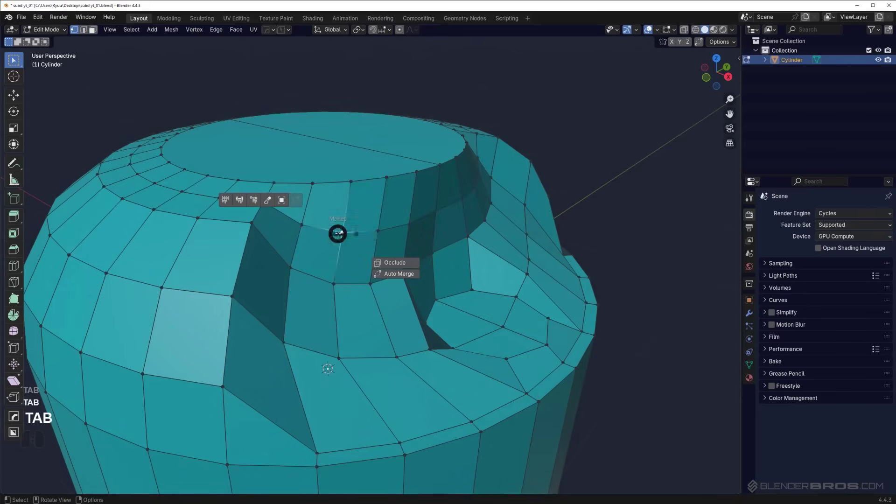
click(345, 237)
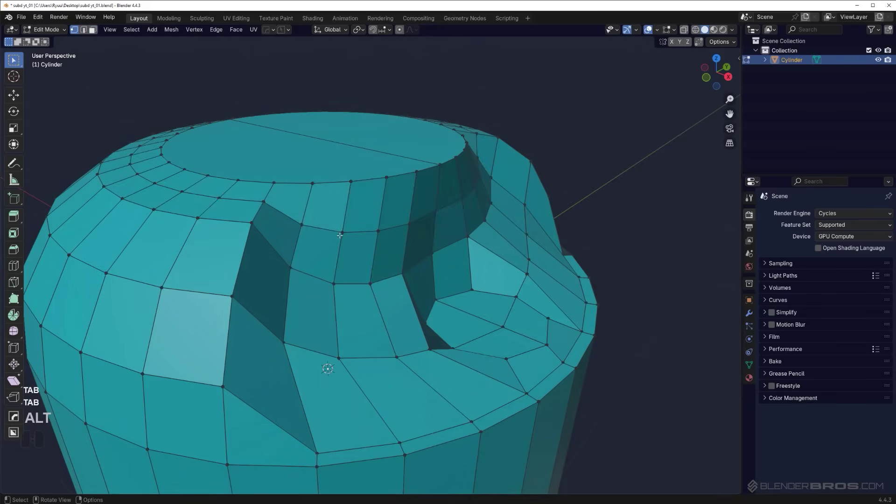
Select the edge loop around the wall just below the cylinder's top face and open the Blender preferences.
alt+click(344, 232)
key(Tab)
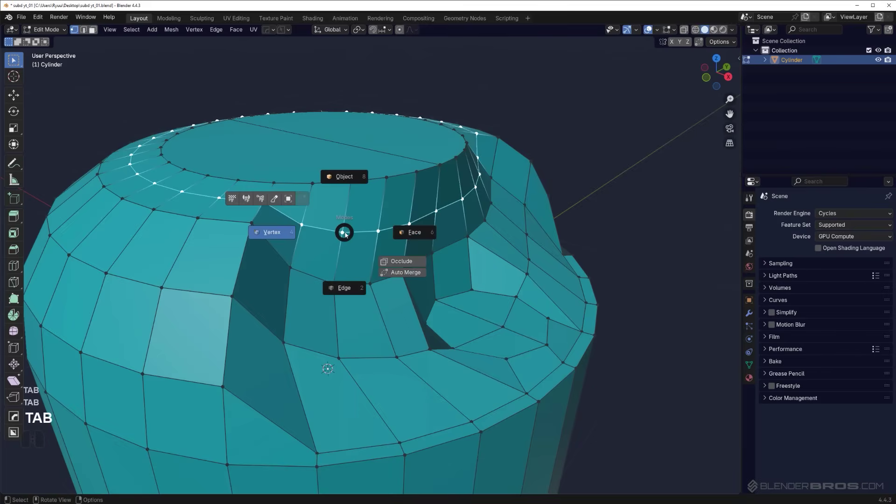
click(346, 235)
click(39, 17)
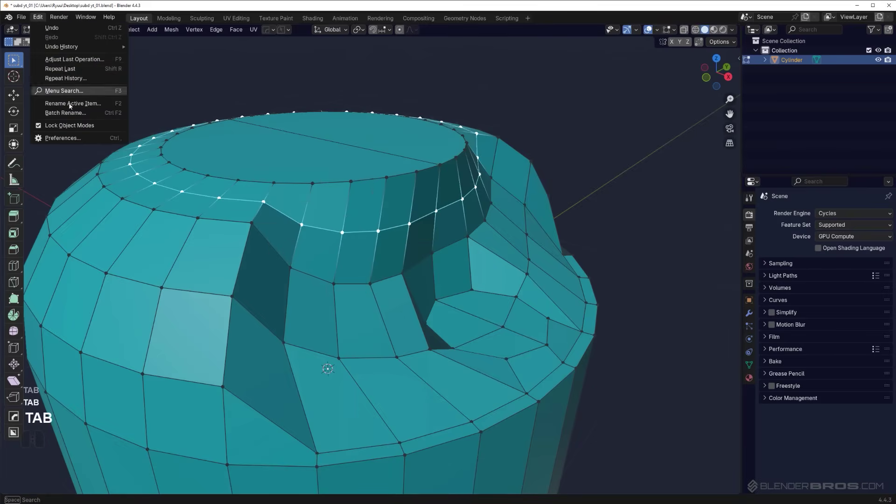
click(56, 140)
drag(154, 11, 316, 43)
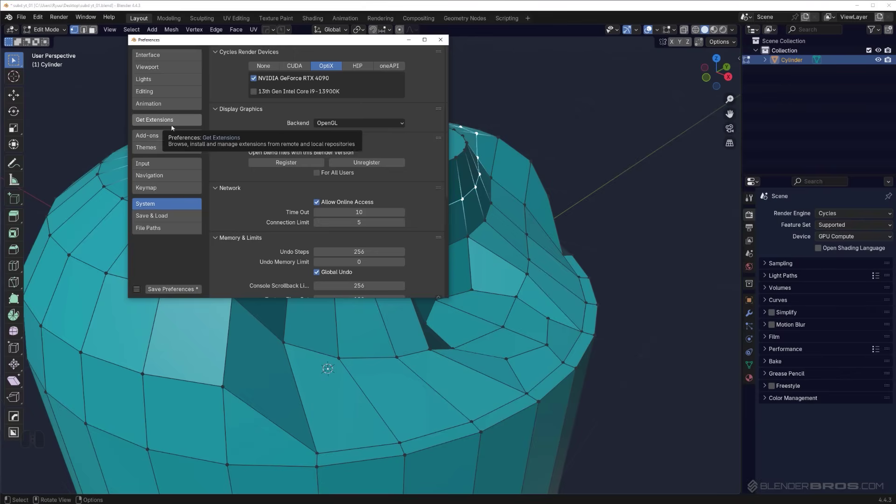
Search the add-ons in the preferences for "mach".
click(194, 136)
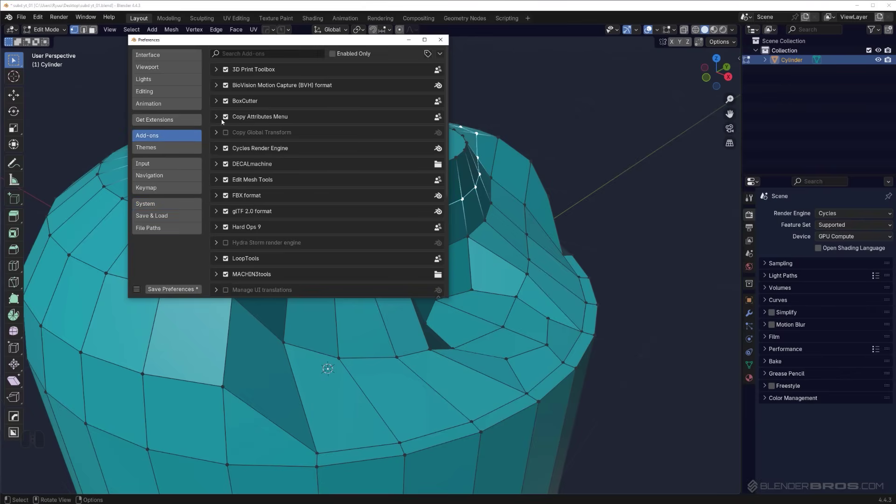
click(248, 58)
text(ma)
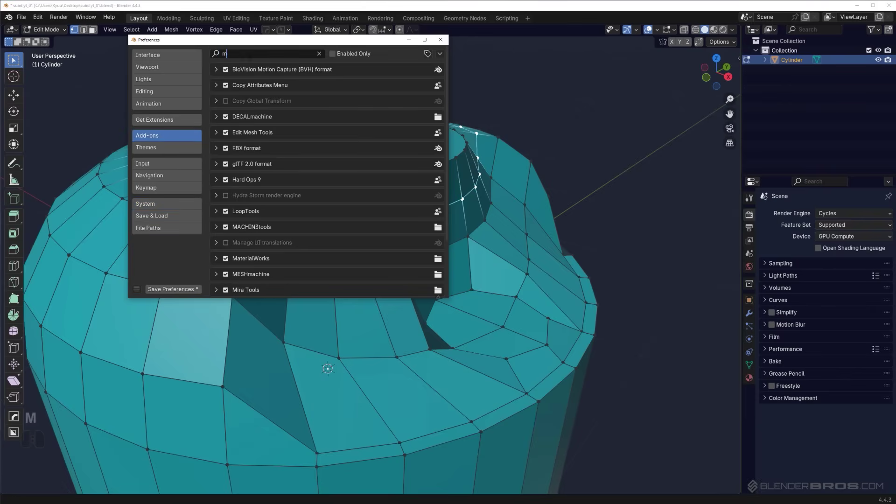
key(BackSpace)
text(axch)
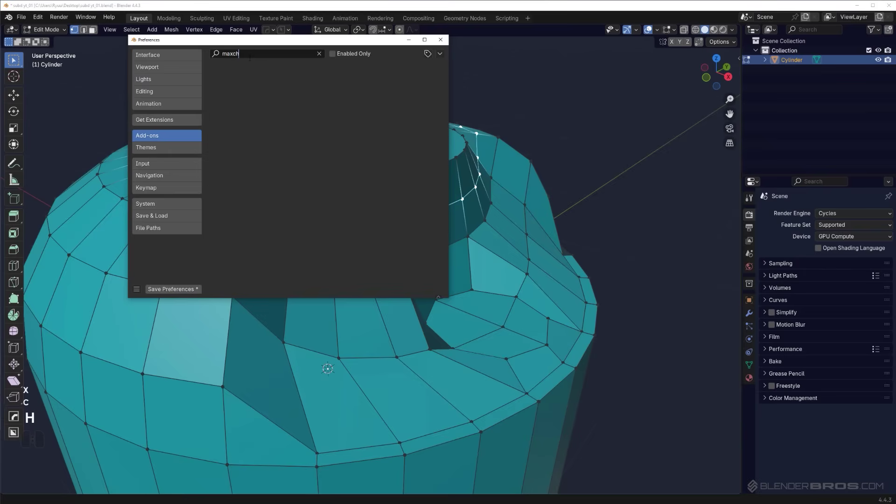
key(BackSpace)
key(BackSpace)
key(BackSpace)
text(ch)
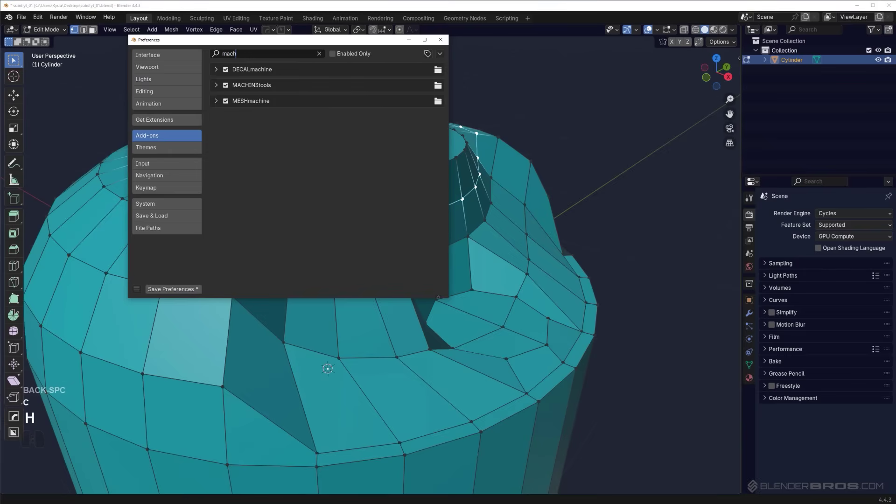
Activate the Surface Slide tool in the MACHIN3tools add-on settings, save the preferences and close them.
click(216, 85)
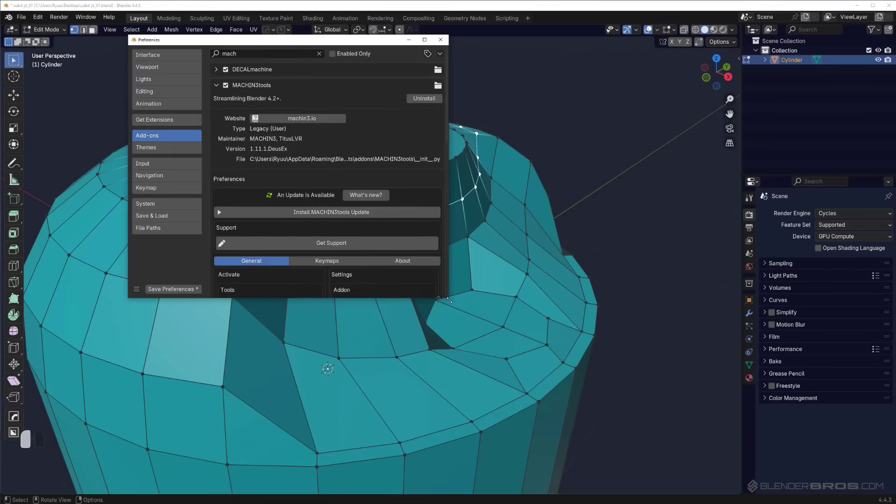
drag(447, 298, 707, 471)
scroll(317, 302, down, 5)
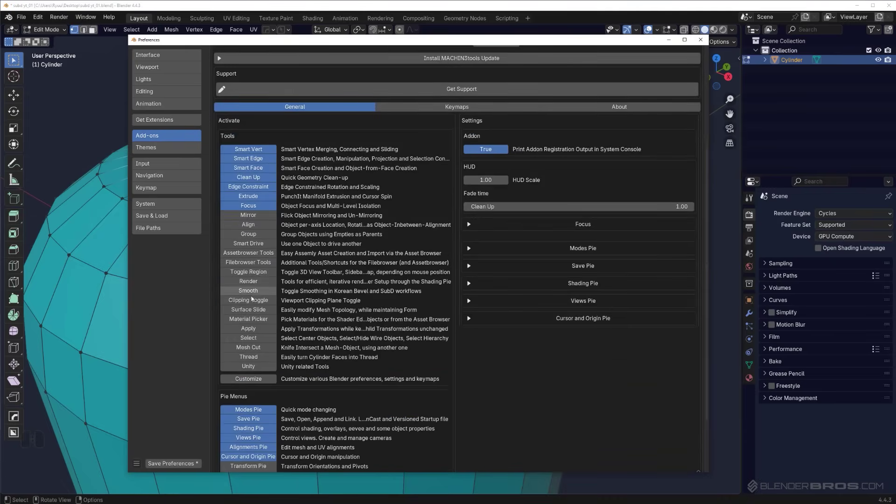
click(252, 310)
click(159, 466)
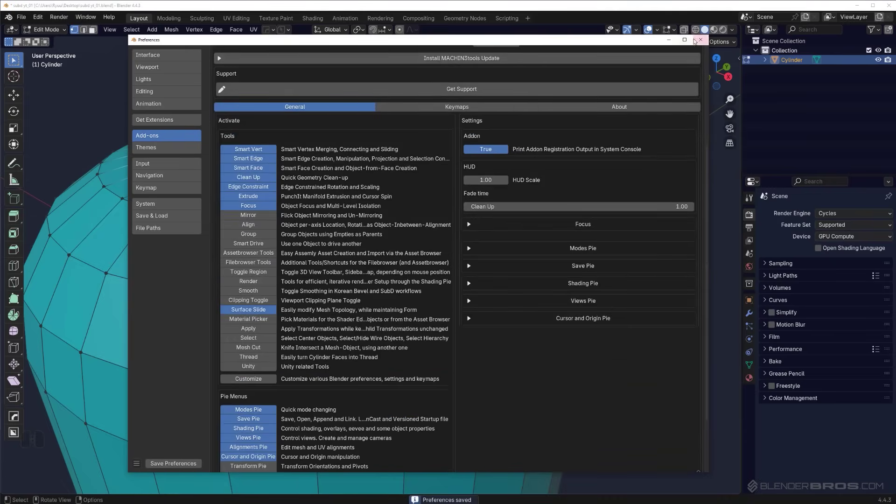
scroll(424, 214, down, 2)
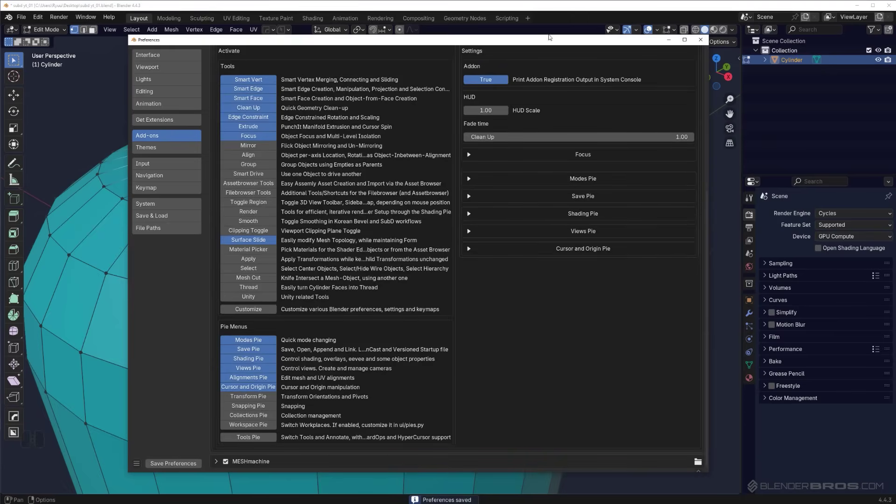
click(702, 40)
Start Surface Slide on the cylinder and round the selected edge loop with LoopTools Circle.
key(Tab)
key(Tab)
key(Tab)
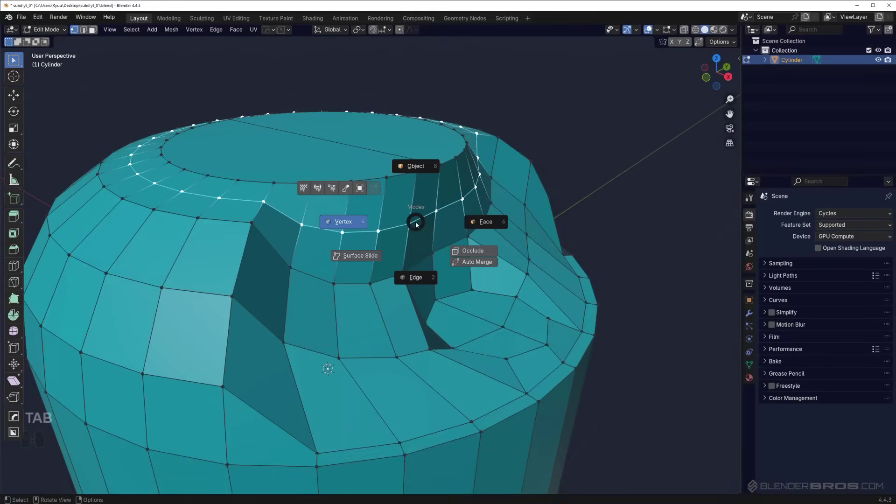
click(363, 257)
middle_drag(417, 218, 399, 231)
right_click(400, 231)
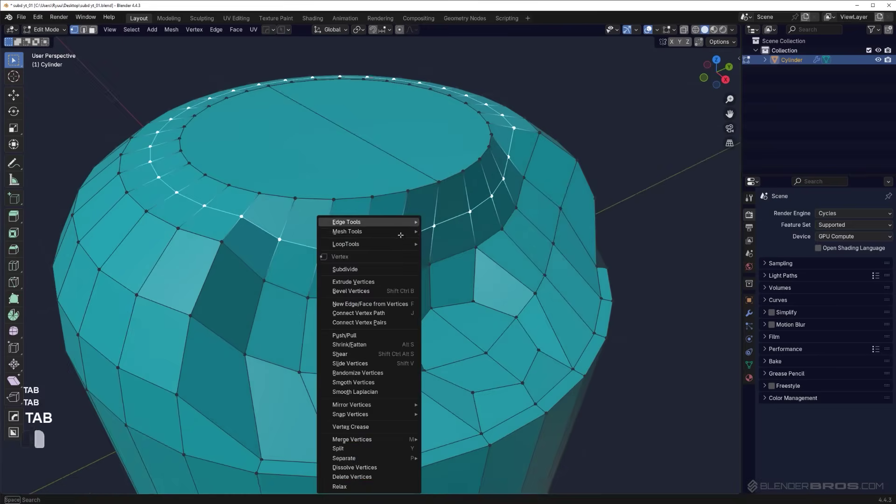
mouse_move(379, 242)
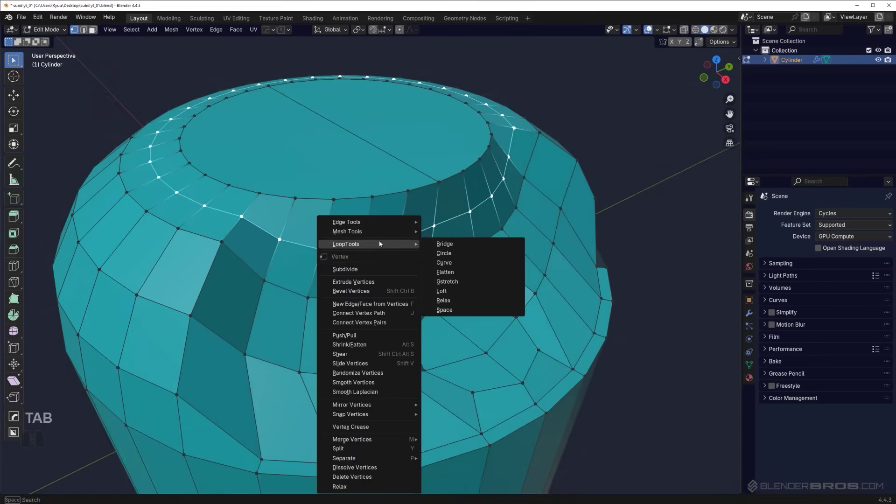
click(451, 257)
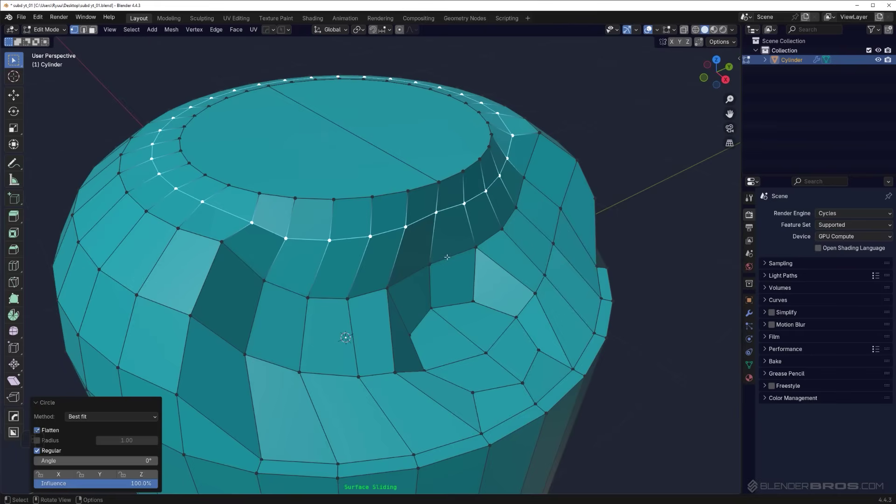
Finish Surface Slide so its temporary modifier is removed from the cylinder.
middle_drag(443, 246, 458, 226)
key(Tab)
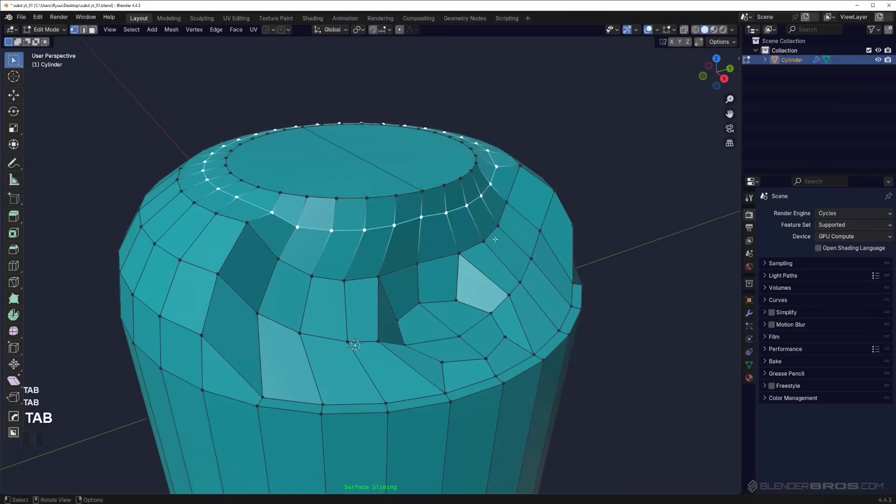
middle_drag(401, 264, 509, 204)
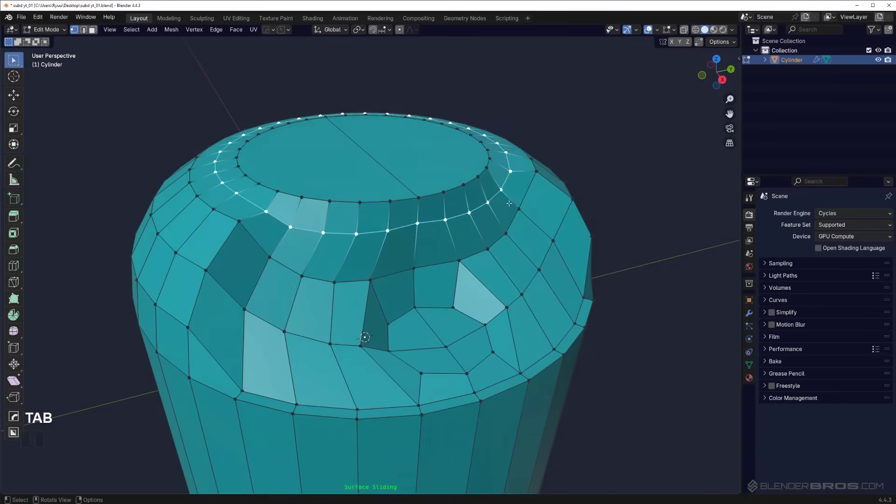
key(Tab)
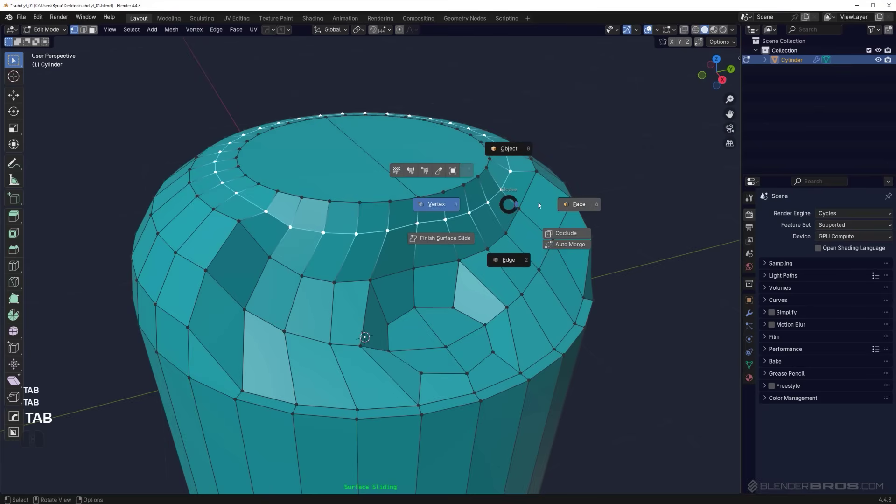
click(749, 313)
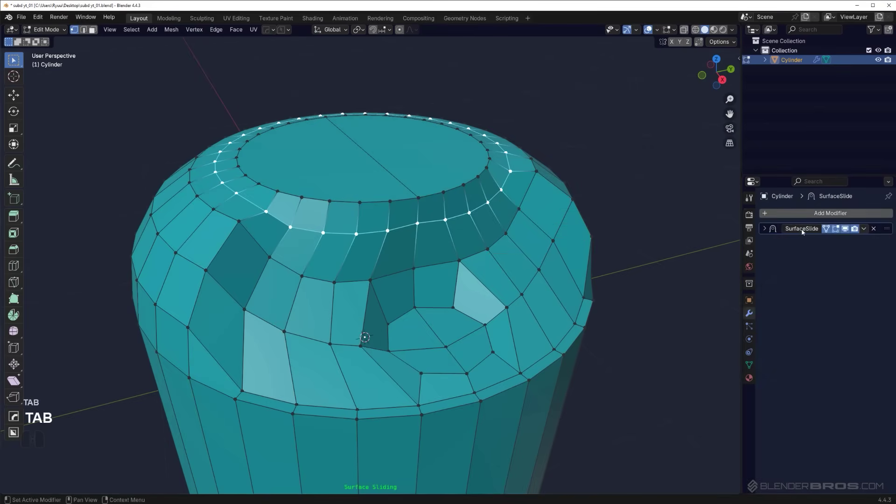
key(Tab)
key(Tab)
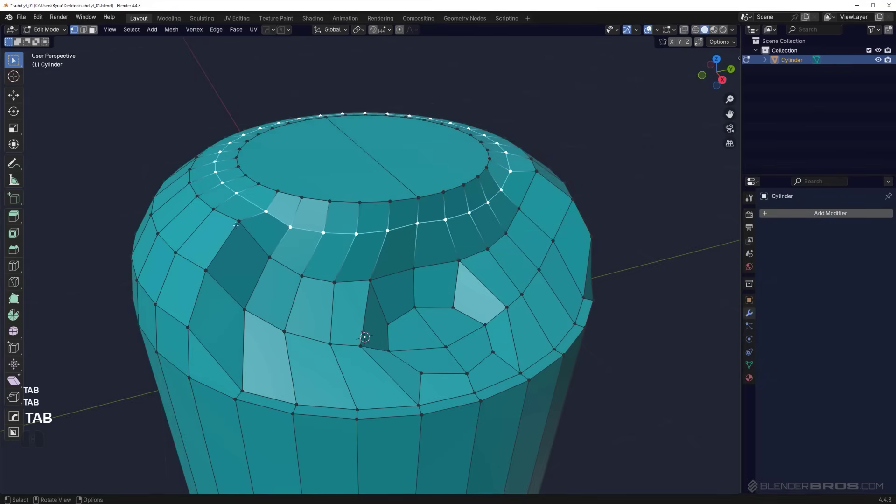
Examine the rounded loop and the recessed wall up close and in Object Mode.
middle_drag(236, 226, 401, 210)
scroll(446, 280, down, 2)
scroll(413, 248, up, 1)
scroll(402, 210, up, 1)
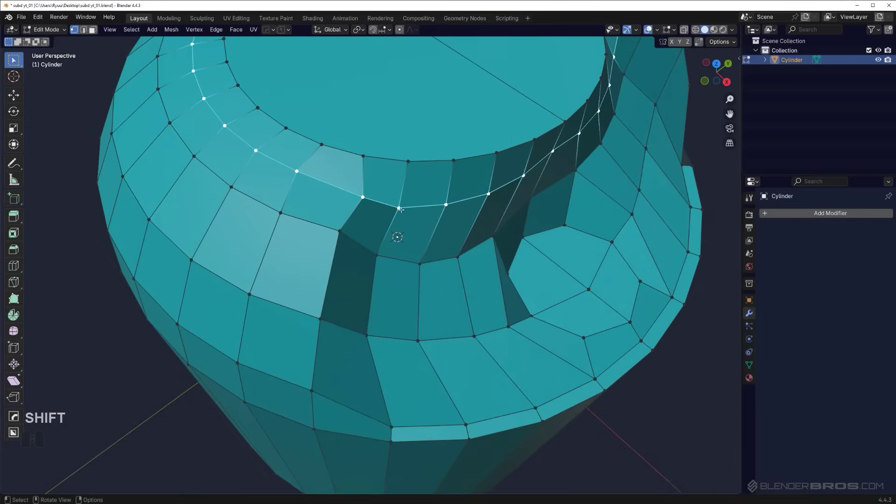
key(Tab)
scroll(446, 130, down, 3)
middle_drag(446, 130, 343, 176)
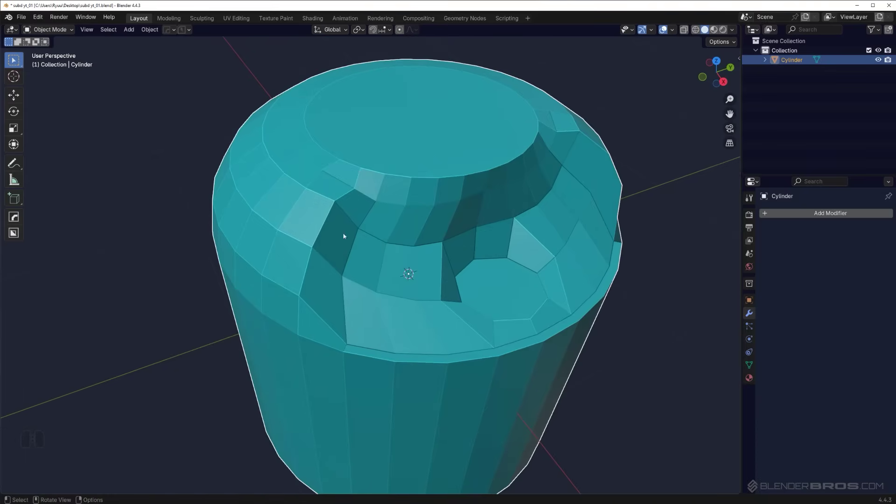
scroll(496, 265, down, 1)
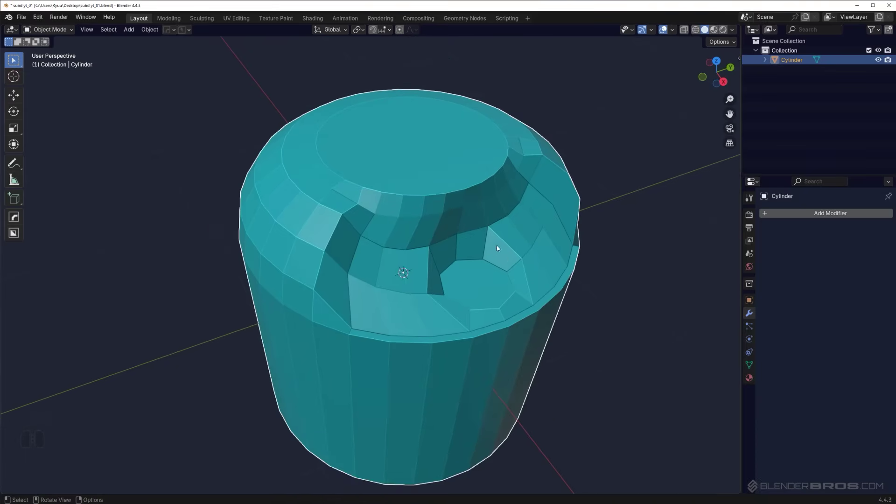
Merge the two halves of the cylinder's top into one face and bevel its rim 0.0195 m with 2 segments.
key(Tab)
click(417, 167)
shift+click(449, 156)
scroll(420, 169, up, 1)
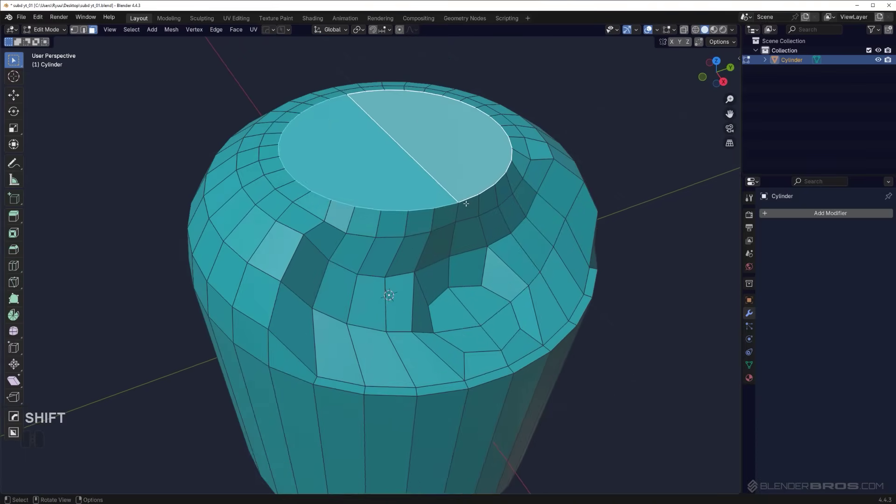
key(f)
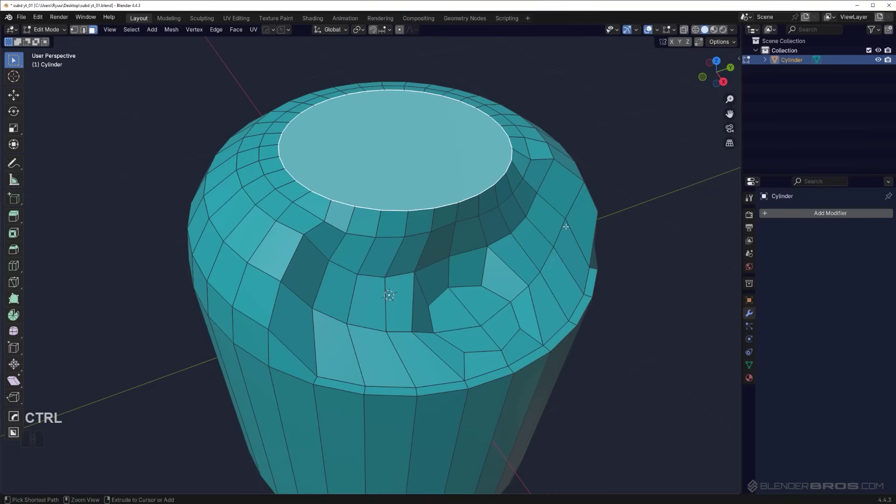
key(ctrl+b)
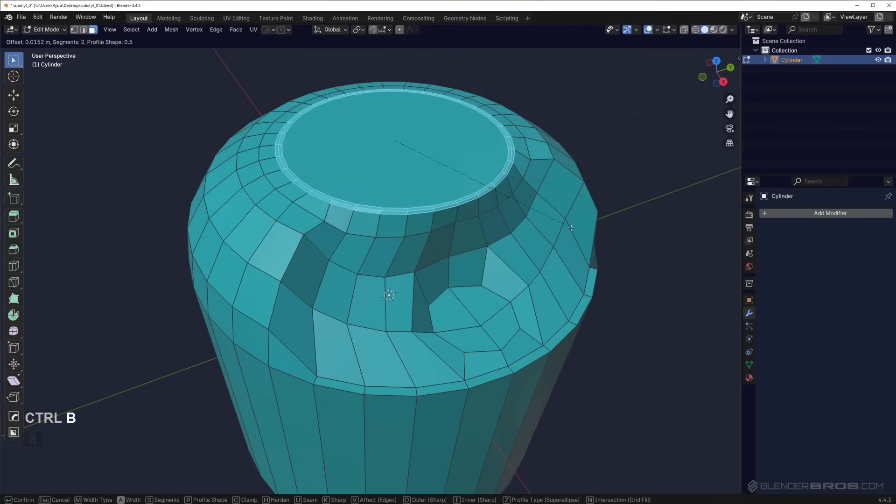
click(471, 193)
Add one supporting edge loop around the cylinder's side wall, slid close to its upper edge with a factor of -0.962.
scroll(470, 193, up, 3)
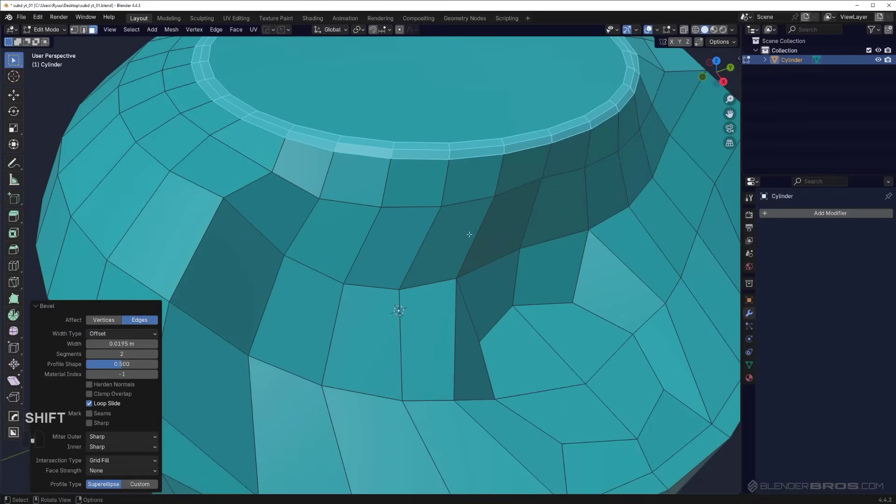
scroll(470, 234, down, 5)
middle_drag(469, 234, 434, 240)
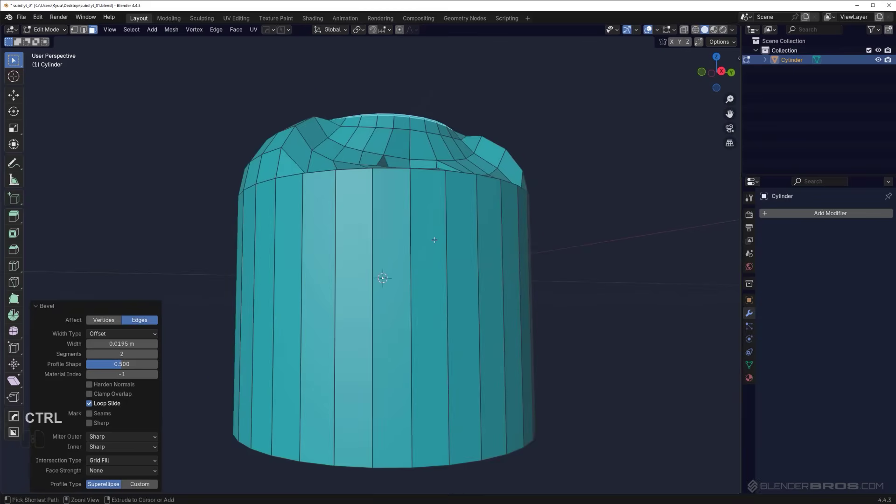
key(ctrl+r)
drag(430, 206, 428, 97)
click(429, 98)
scroll(434, 289, down, 1)
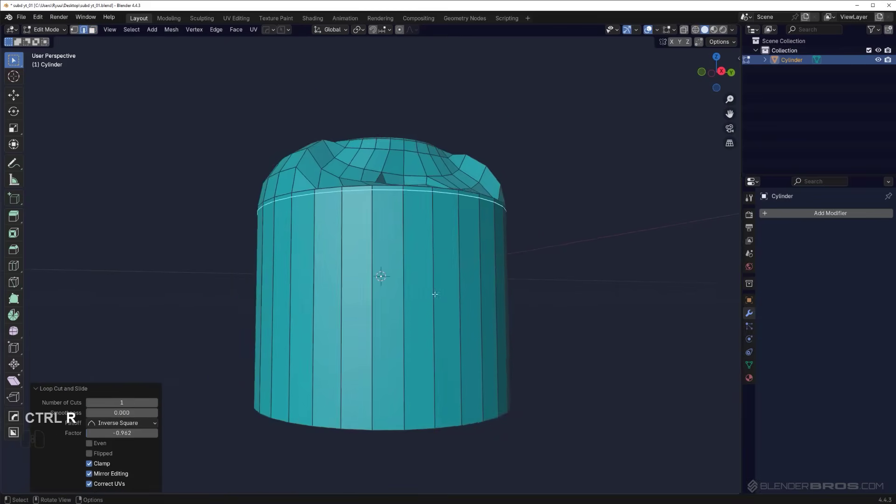
Delete both half faces that close the underside of the cylinder.
middle_drag(425, 352, 415, 322)
key(Tab)
click(389, 432)
shift+click(442, 430)
key(x)
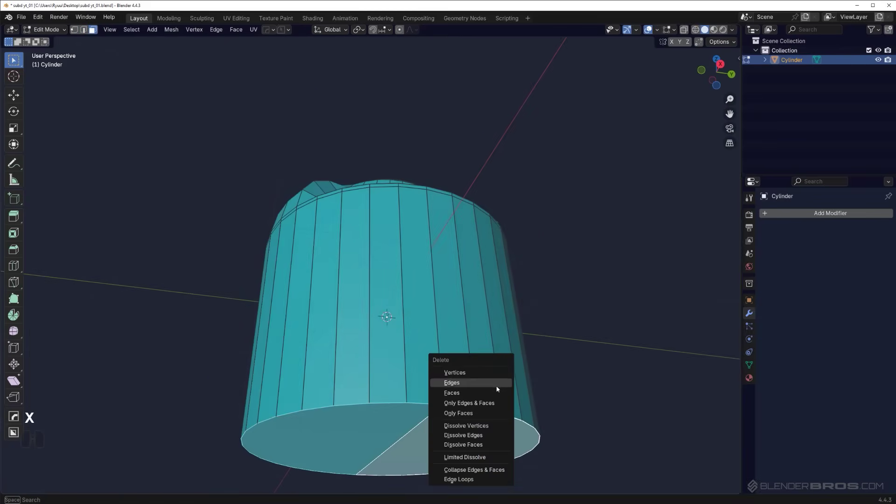
click(494, 394)
Add a level 2 Subdivision modifier to the cylinder in Object Mode and shade it smooth.
middle_drag(495, 394, 455, 237)
key(Tab)
key(ctrl+2)
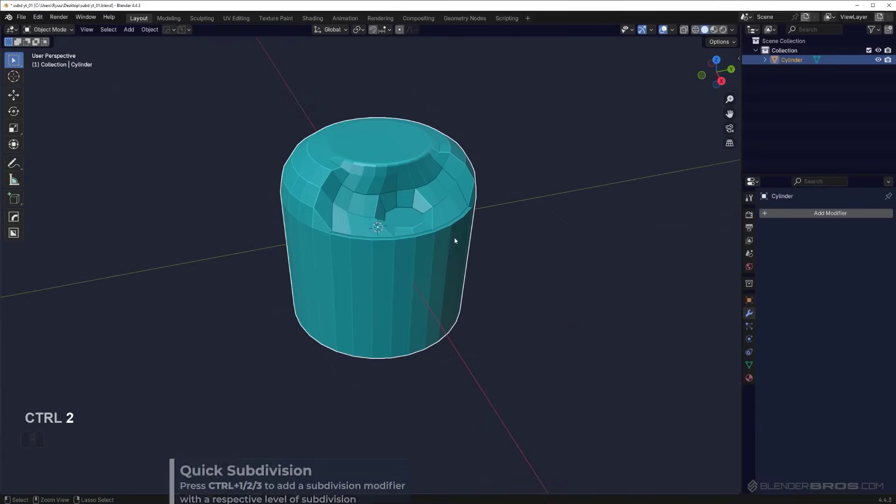
right_click(434, 222)
click(431, 221)
scroll(431, 220, up, 3)
shift+middle_drag(432, 206, 432, 228)
middle_drag(432, 228, 437, 274)
scroll(431, 245, up, 2)
mouse_move(393, 217)
middle_down()
mouse_move(410, 223)
mouse_move(426, 204)
mouse_move(410, 214)
middle_up()
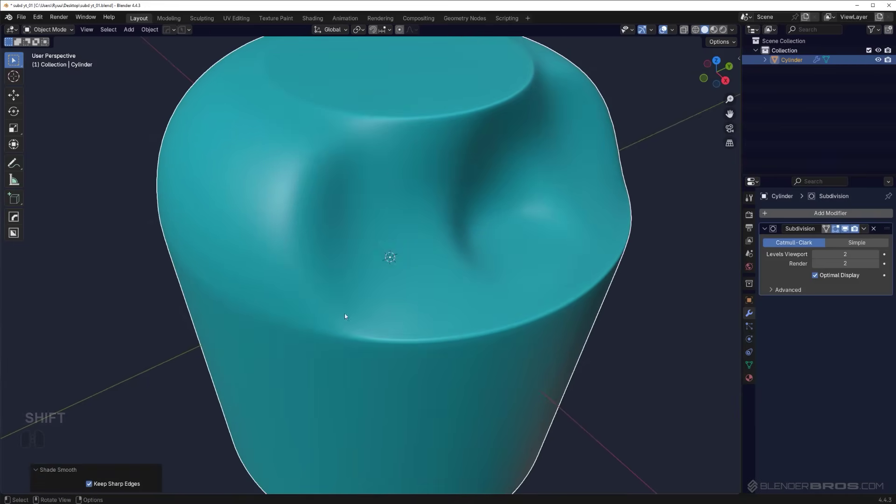
Turn off the Subdivision display in Edit Mode and slide the loop vertex above the recess's side edge by a factor of about 0.129.
key(Tab)
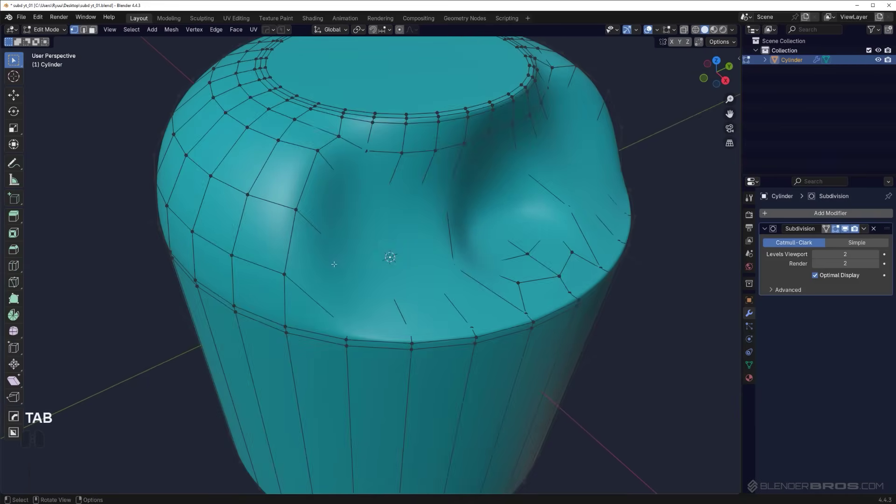
click(826, 228)
middle_drag(495, 225, 414, 237)
key(g)
key(g)
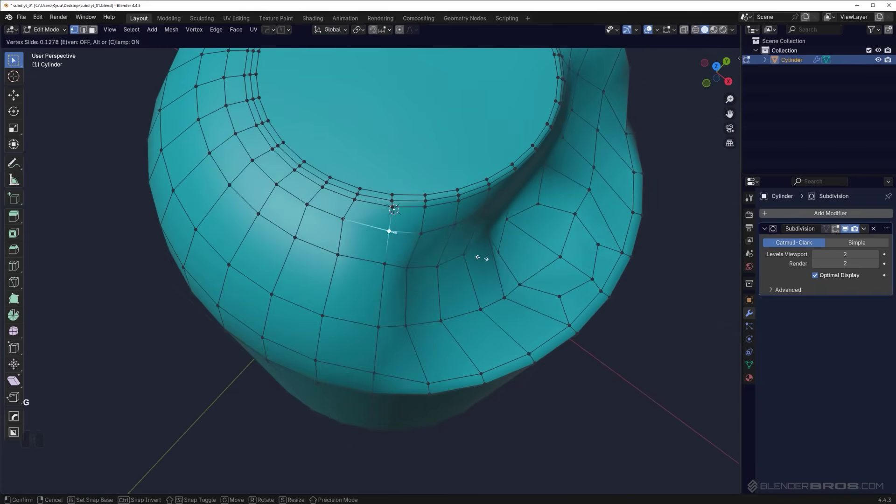
click(482, 258)
middle_drag(481, 258, 381, 153)
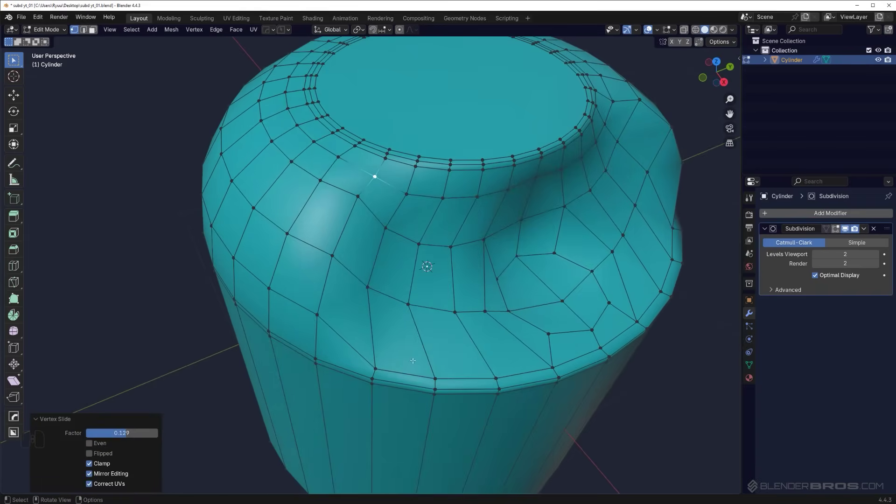
Try a centred edge loop running down the cylinder beside the recess's side edge, undo it, and hide the Subdivision in Edit Mode again.
shift+middle_drag(391, 226, 395, 233)
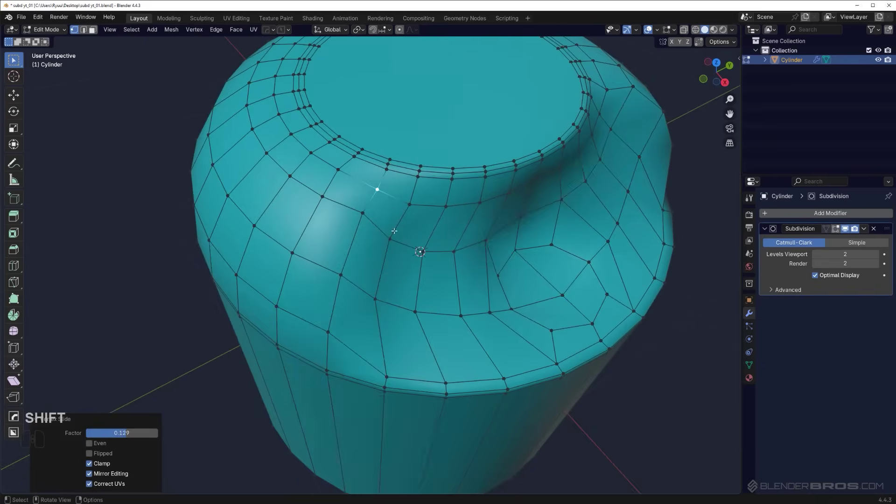
key(ctrl+r)
click(397, 166)
right_click(396, 166)
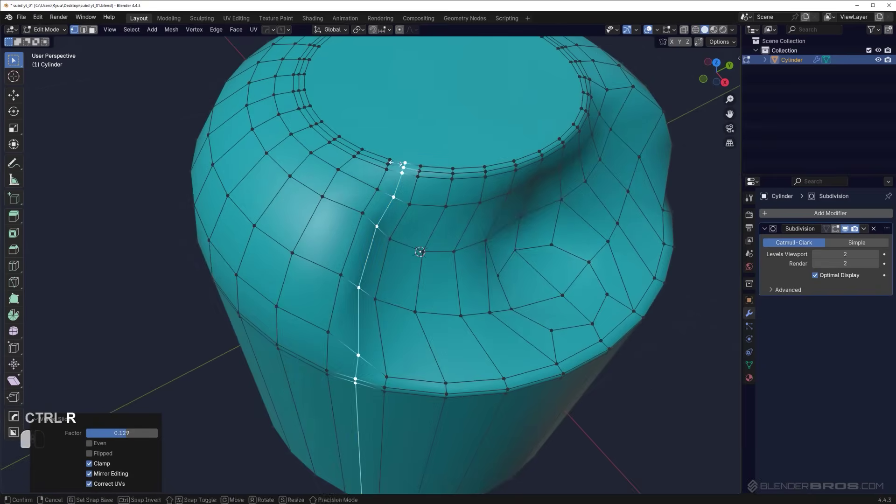
middle_drag(371, 359, 369, 320)
scroll(396, 311, down, 1)
key(Tab)
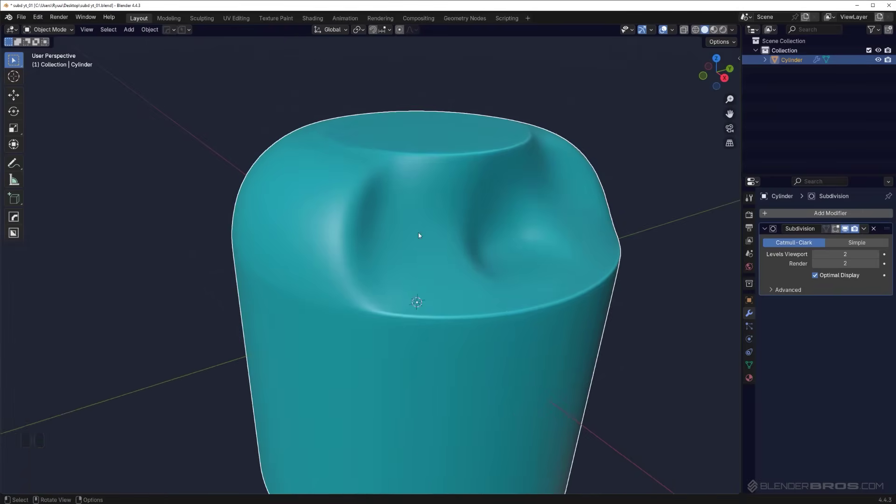
middle_drag(419, 302, 421, 328)
key(ctrl+z)
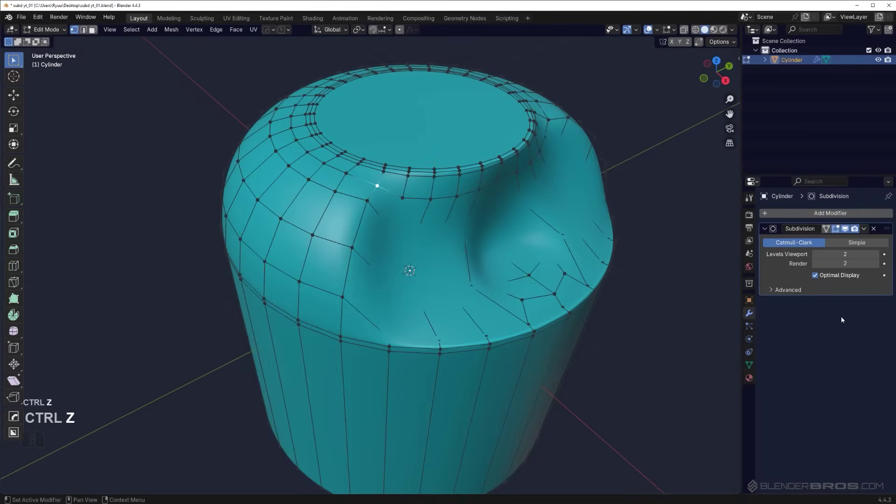
click(836, 228)
Knife-cut a supporting edge from the top disc's rim down inside the recess's side edge and along its front rim to the circular detail.
scroll(407, 154, up, 3)
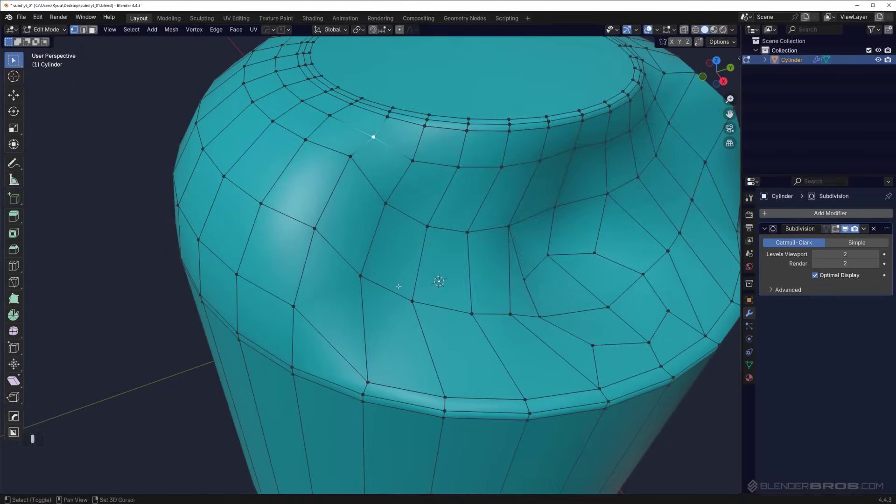
key(k)
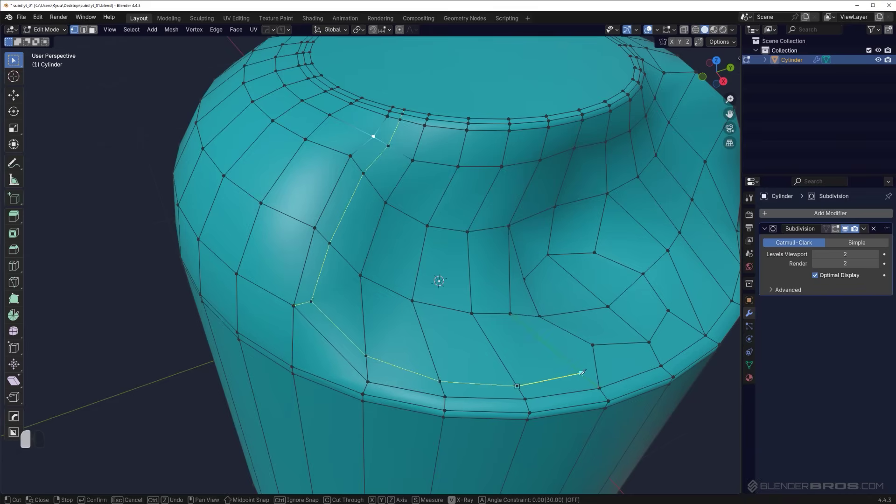
key(space)
middle_drag(582, 373, 383, 323)
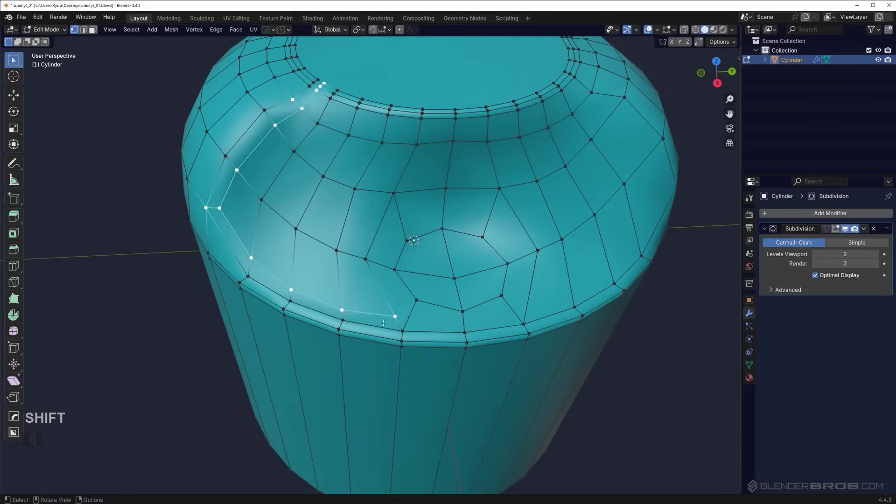
middle_drag(336, 266, 355, 229)
scroll(374, 194, up, 4)
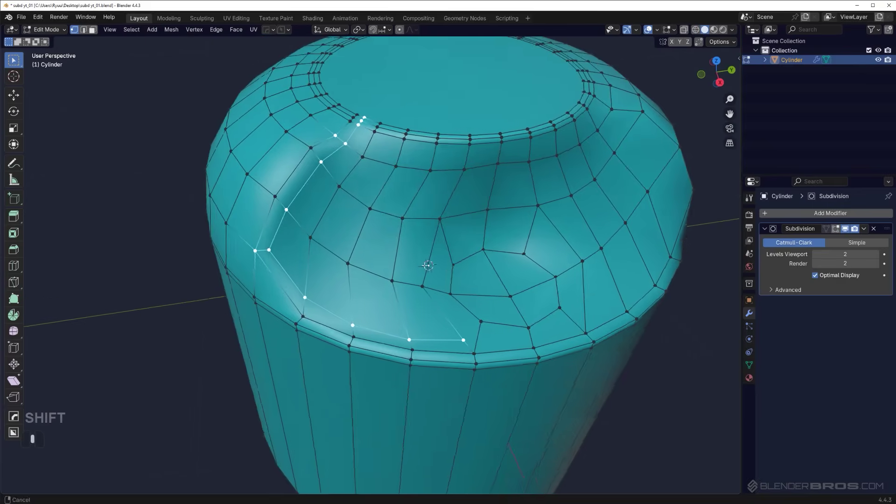
scroll(385, 233, down, 4)
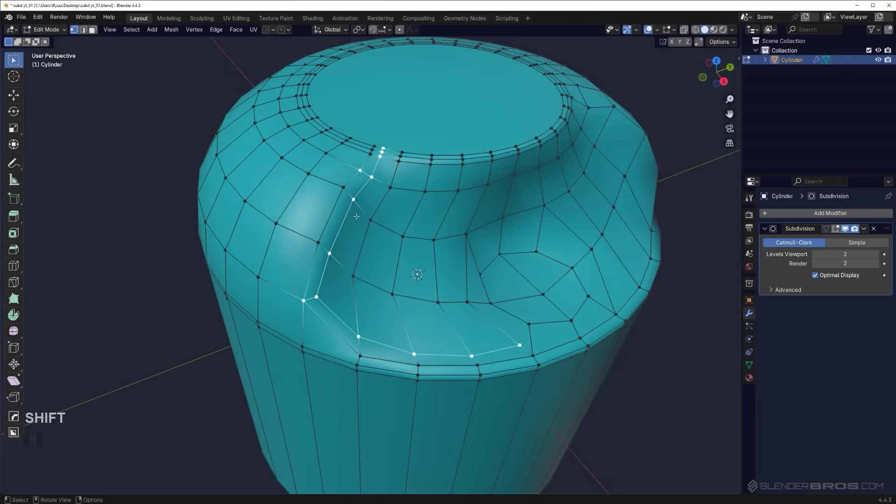
scroll(358, 222, up, 3)
scroll(409, 304, down, 2)
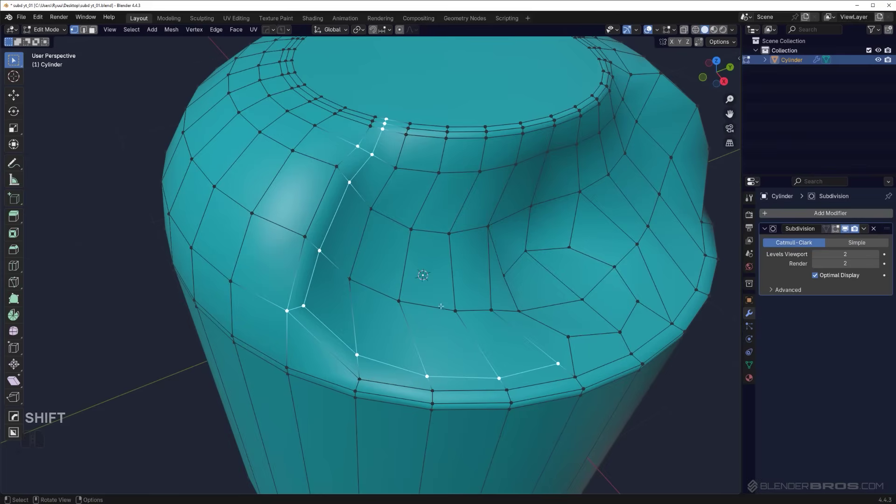
shift+middle_drag(441, 306, 452, 309)
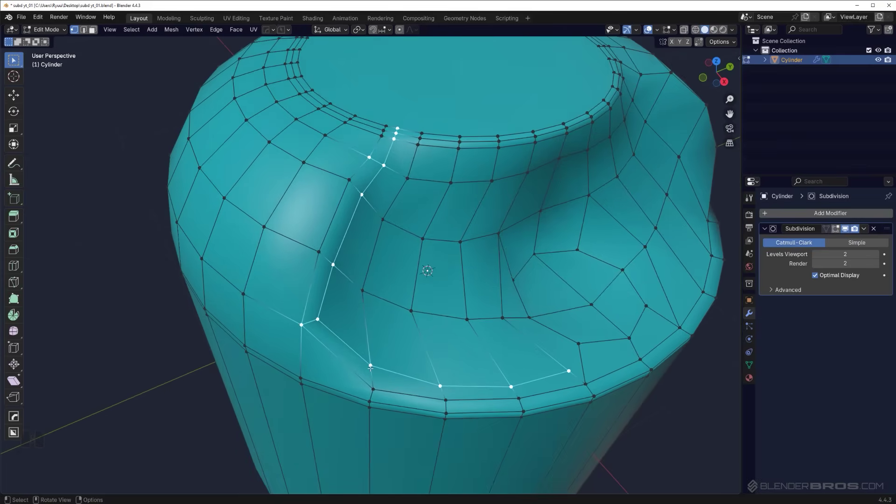
Add one centred loop cut with factor 0 between the knife cut and the recess's outer edge, and check the smoothed result in Object Mode.
key(ctrl+r)
click(440, 392)
right_click(428, 357)
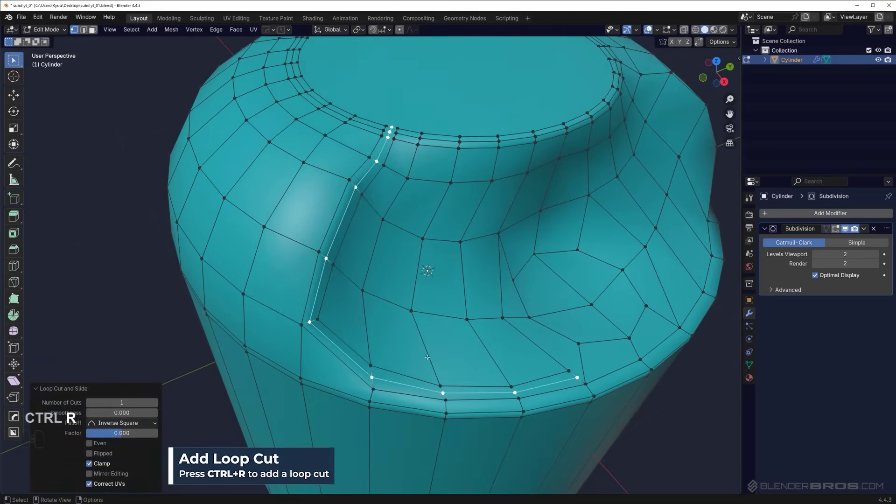
key(Tab)
middle_drag(452, 194, 571, 274)
Scale the faces of the octagonal detail on the ledge by 1.225 in X and Y only, keeping Z locked.
key(Tab)
click(436, 244)
shift+click(441, 282)
shift+click(497, 270)
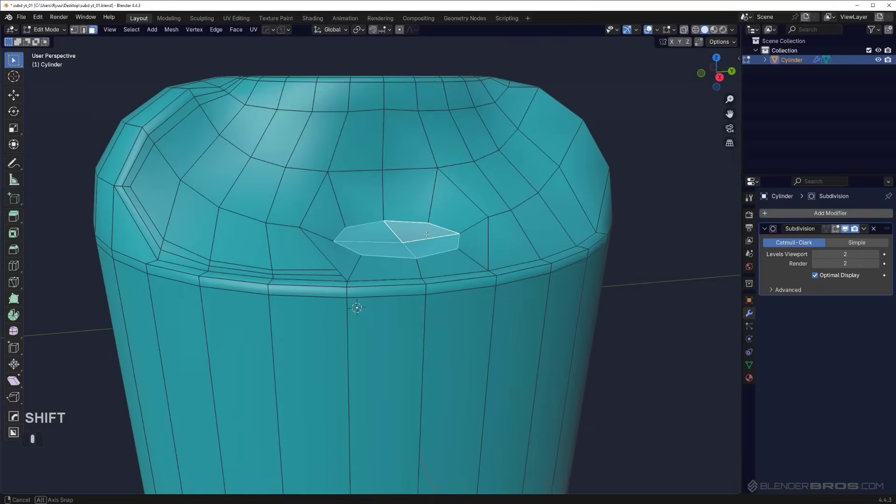
key(s)
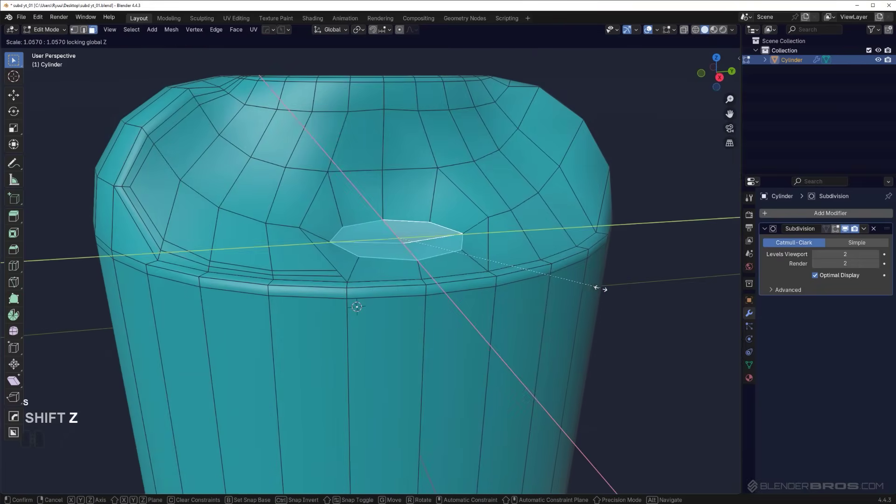
click(605, 295)
middle_drag(605, 295, 621, 339)
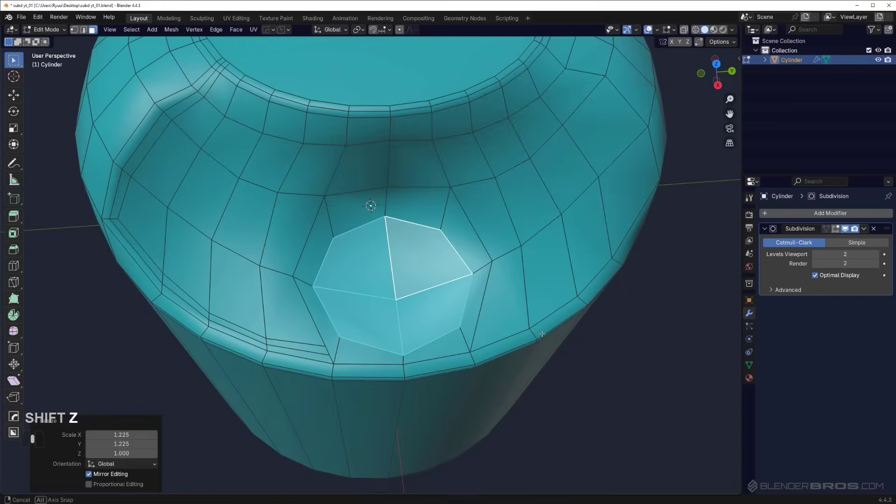
Inset the octagonal faces by 0.02725 m and extrude them upward about 0.24 m into a boss.
key(i)
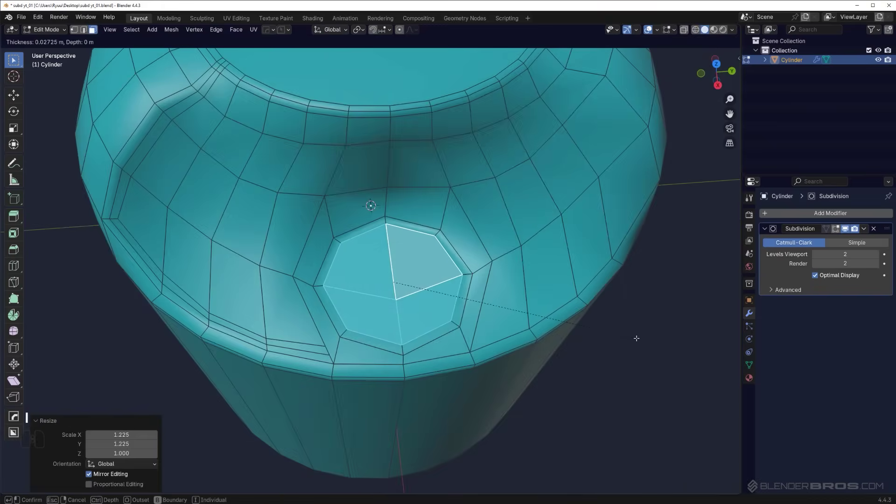
click(631, 336)
middle_drag(630, 336, 546, 296)
key(e)
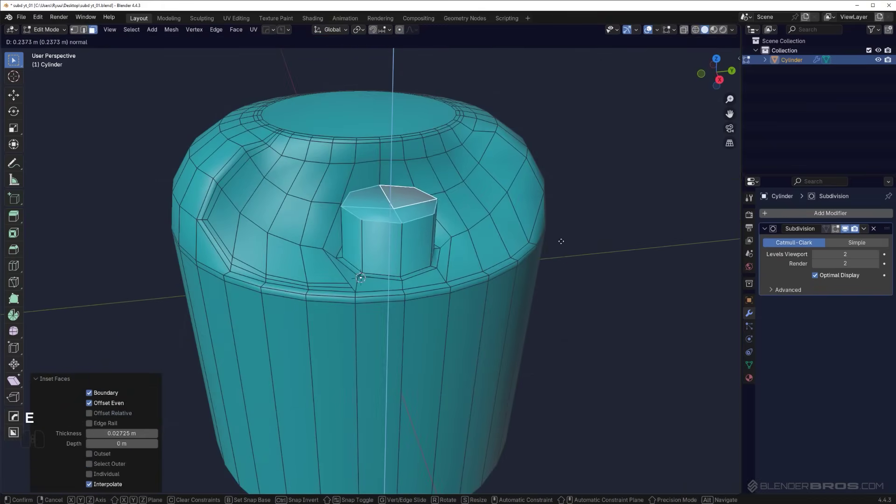
click(562, 244)
Inset the boss's top by 0.02646 m and add a supporting edge loop around its wall near the upper edge, checking it in Object Mode.
scroll(570, 258, up, 2)
middle_drag(570, 258, 649, 299)
key(i)
click(654, 320)
key(ctrl+r)
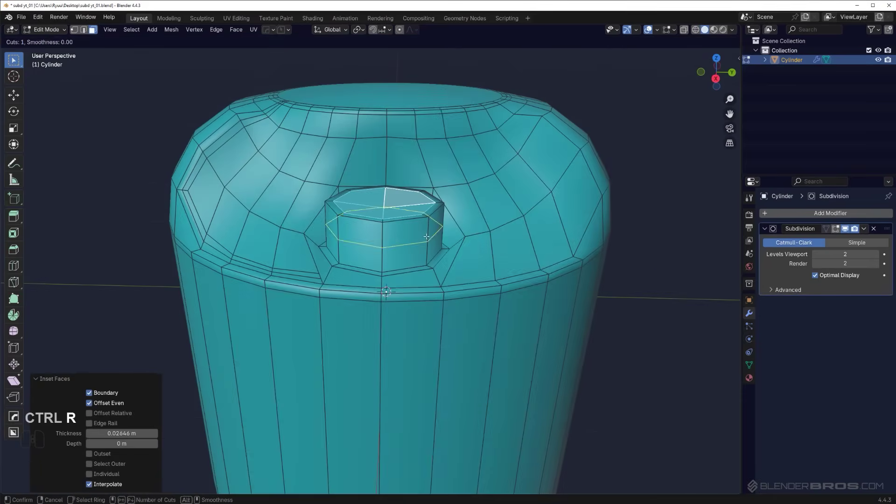
click(427, 237)
key(Tab)
middle_drag(436, 140, 475, 196)
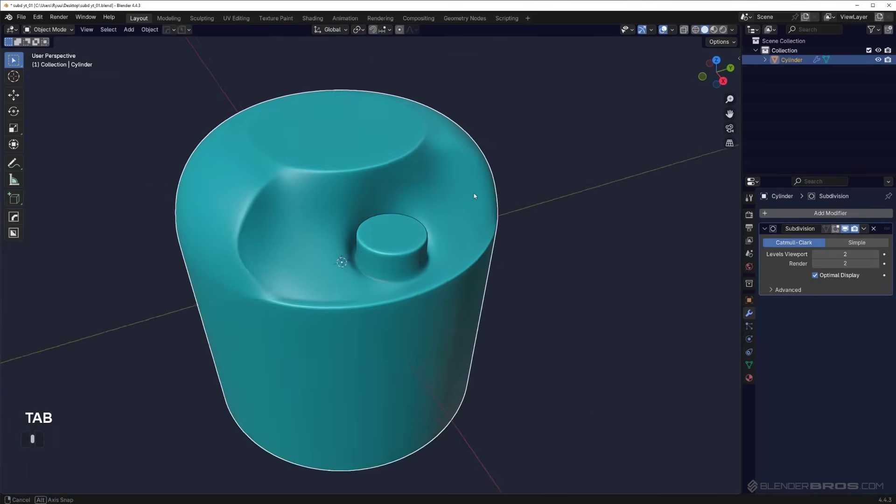
scroll(475, 196, up, 3)
shift+middle_drag(414, 215, 406, 306)
Dissolve the last segment of the middle support loop, where it ends in front of the boss.
key(Tab)
scroll(421, 301, up, 2)
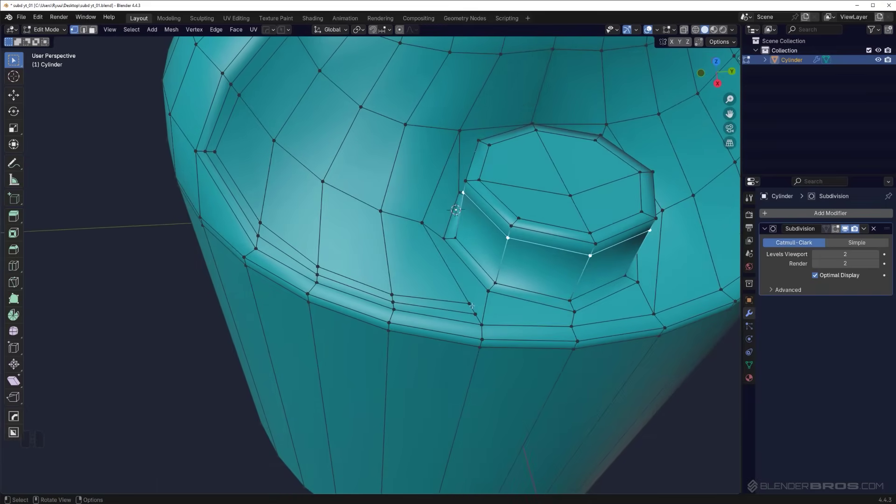
click(470, 304)
ctrl+click(482, 340)
click(482, 323)
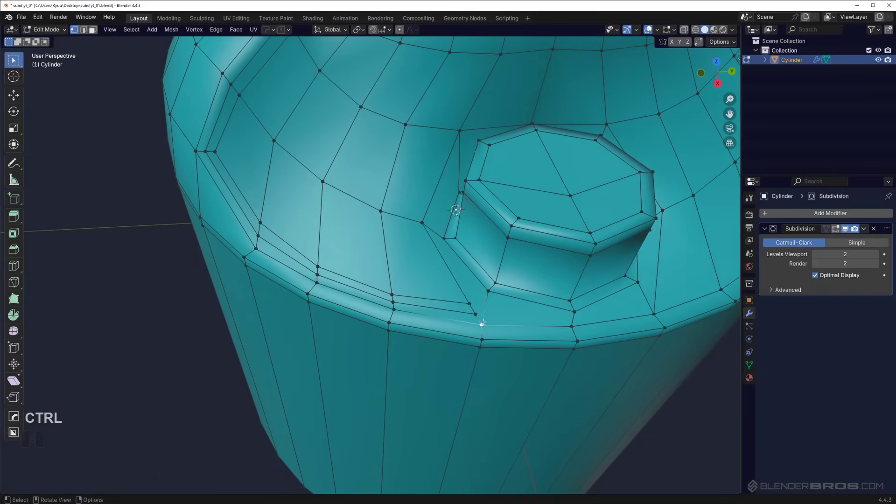
key(ctrl+Tab)
click(437, 306)
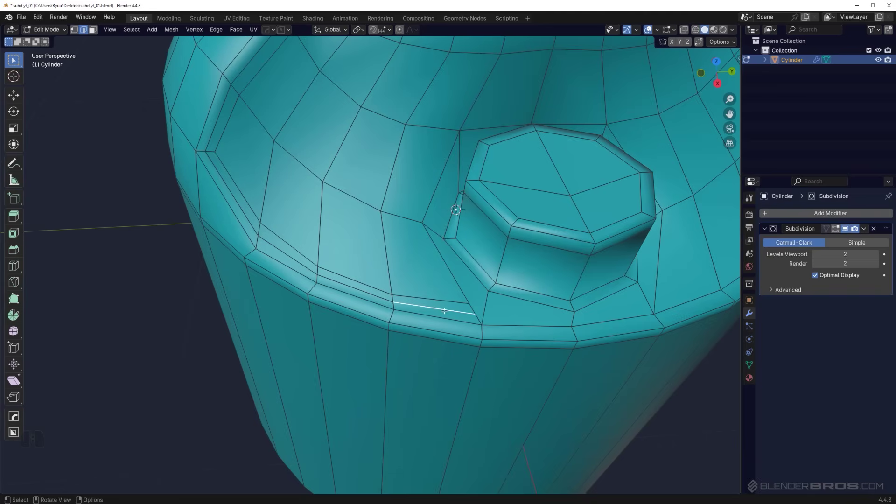
key(x)
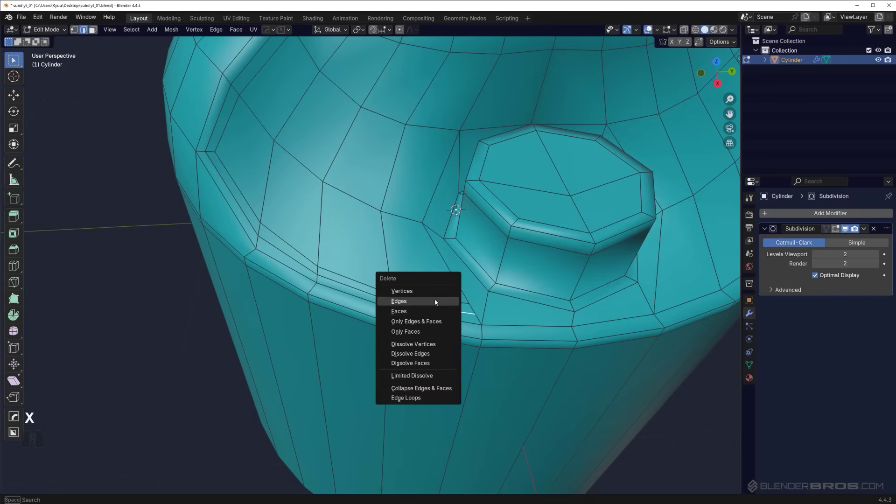
click(435, 300)
key(ctrl+z)
key(x)
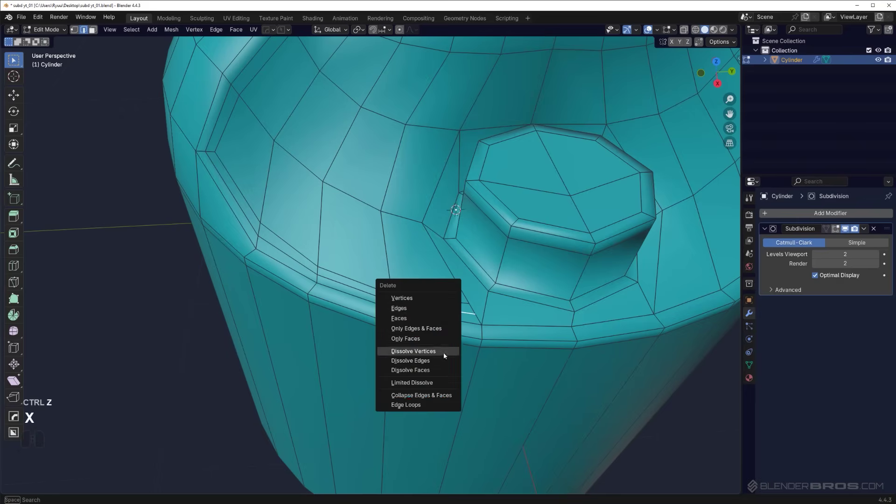
click(443, 370)
key(ctrl+x)
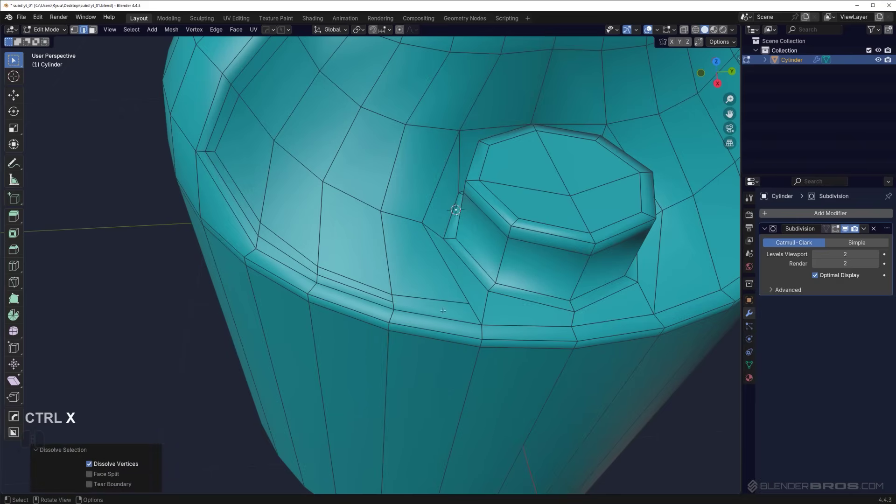
Slide the middle support loop's new end vertex back along its edge by a factor of 0.090.
key(Tab)
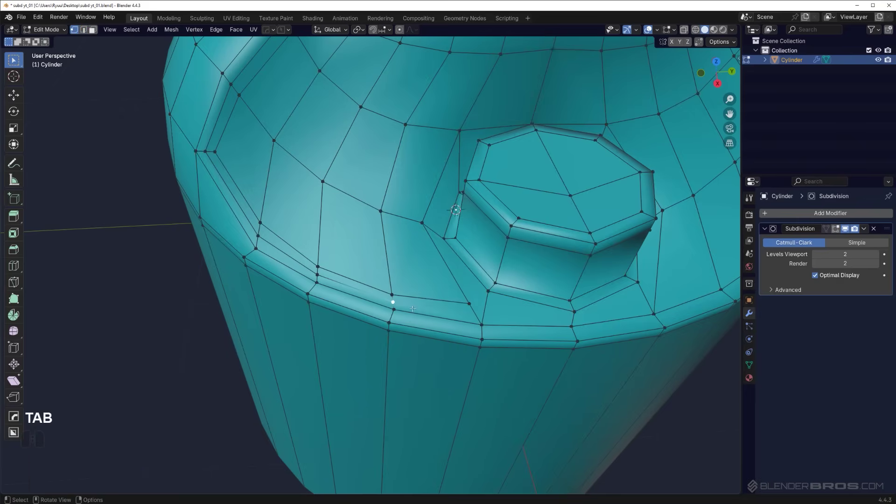
scroll(413, 308, up, 1)
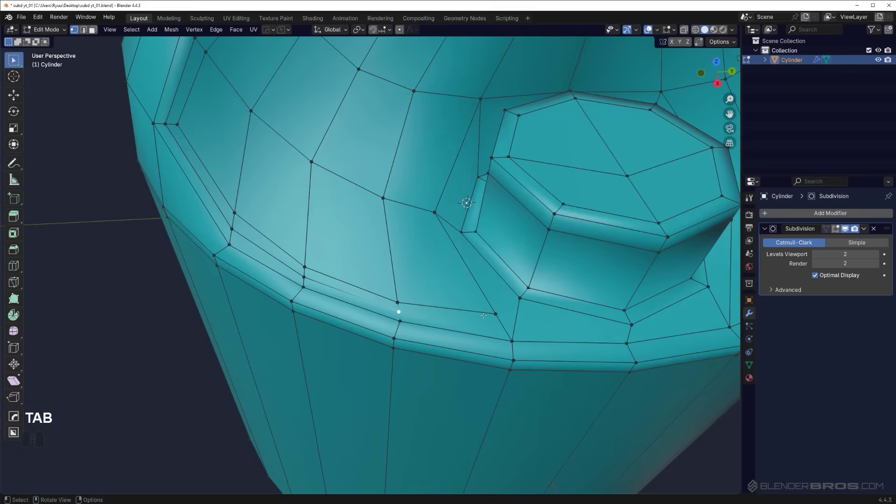
key(g)
key(g)
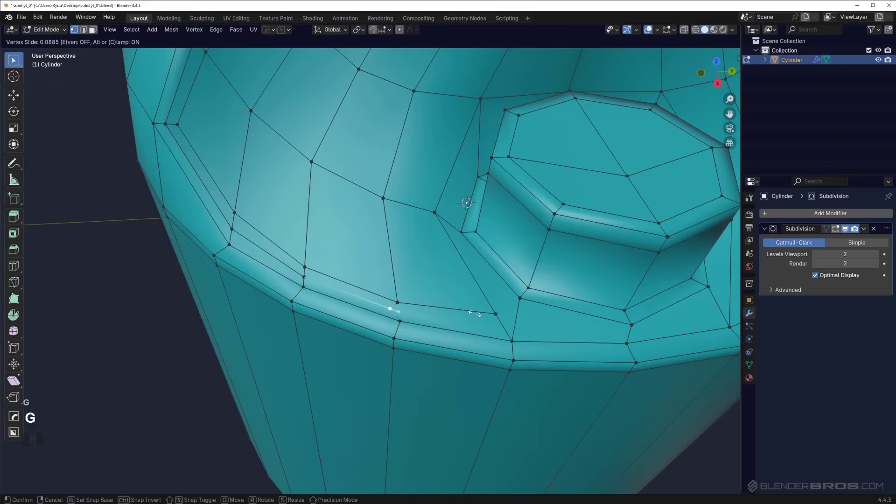
click(474, 314)
Try a Smart Vert merge of the knife cut's end vertex into the adjacent rim vertex in front of the boss, and undo it.
shift+middle_drag(549, 325, 438, 293)
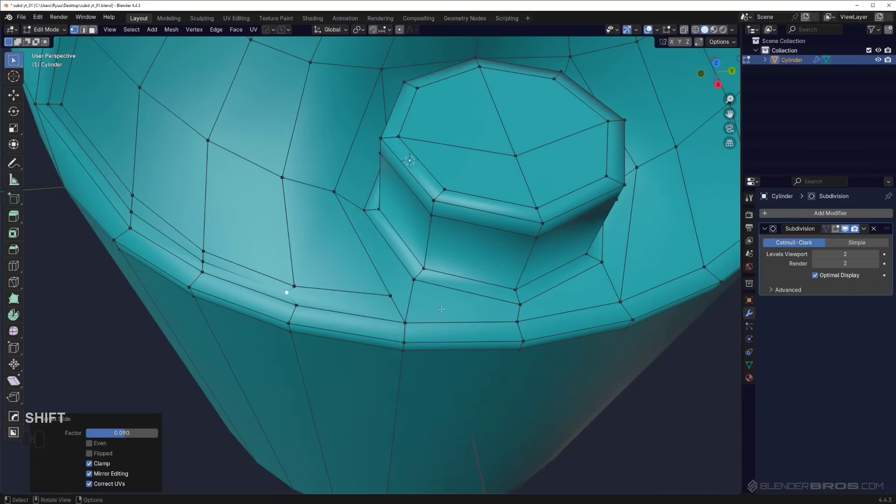
shift+click(389, 297)
shift+click(401, 321)
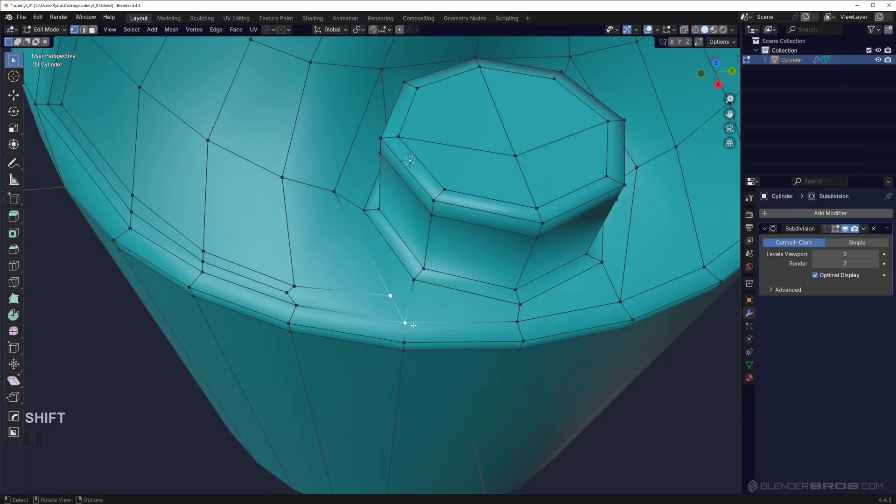
key(1)
shift+middle_drag(399, 316, 424, 333)
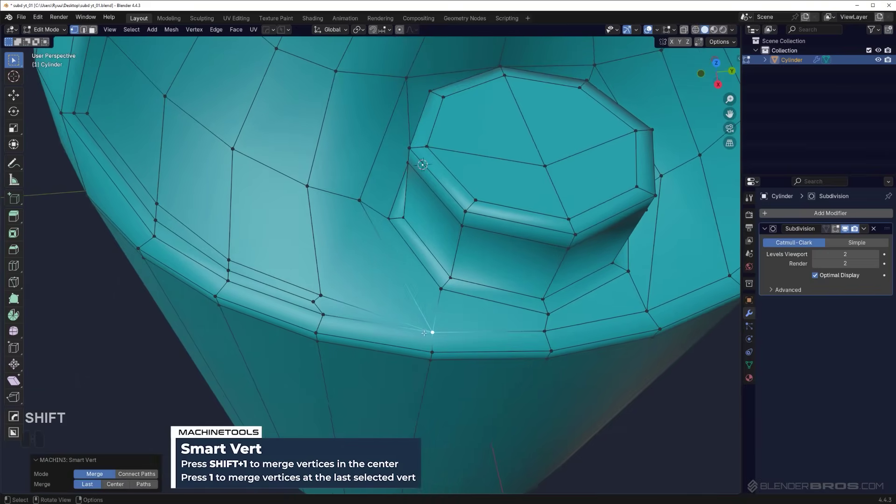
key(ctrl+z)
Merge the knife cut's end vertex into the neighbouring rim vertex with Smart Vert set to Last, and inspect the smoothed surface in Object Mode.
shift+middle_drag(379, 299, 420, 296)
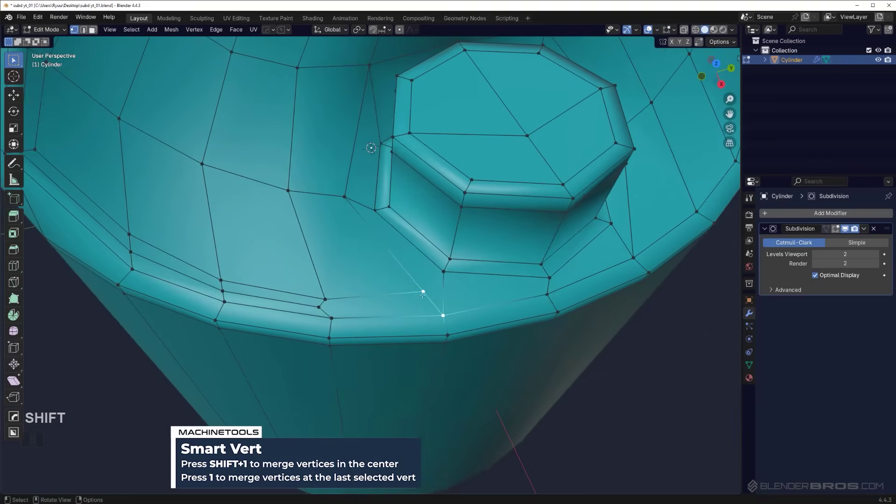
click(422, 294)
shift+click(442, 313)
key(1)
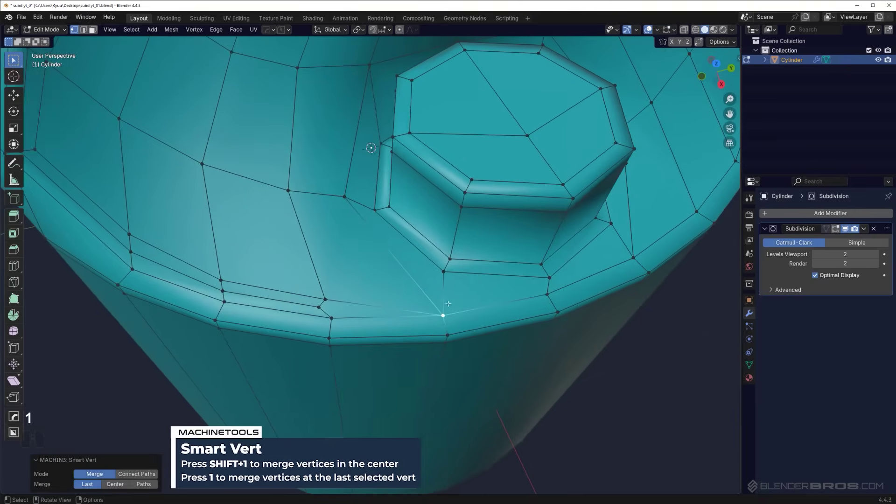
key(Tab)
scroll(460, 311, down, 2)
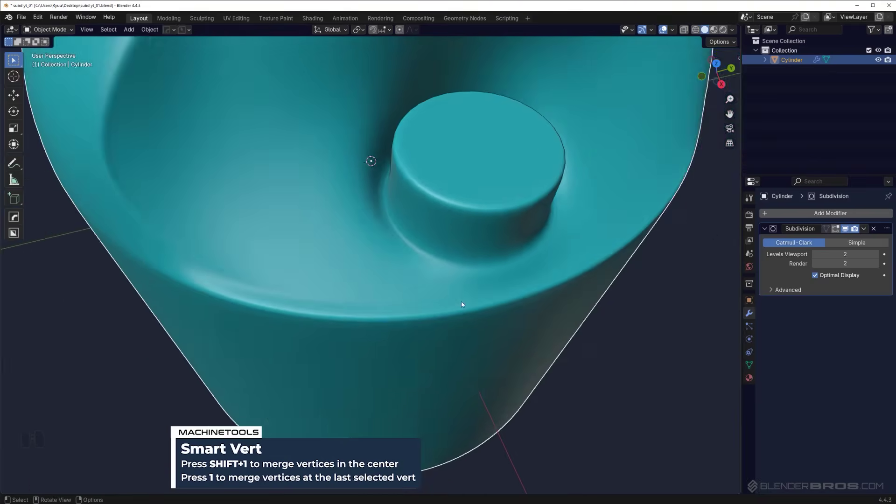
middle_drag(462, 304, 406, 275)
scroll(412, 302, down, 5)
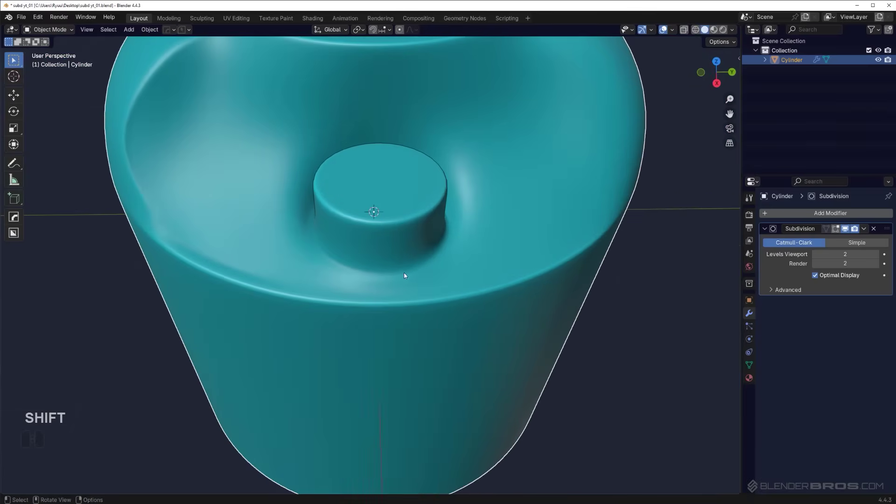
Switch the viewport lighting to MatCap with a glossy reflective matcap and examine the surface around the boss.
click(733, 29)
click(724, 74)
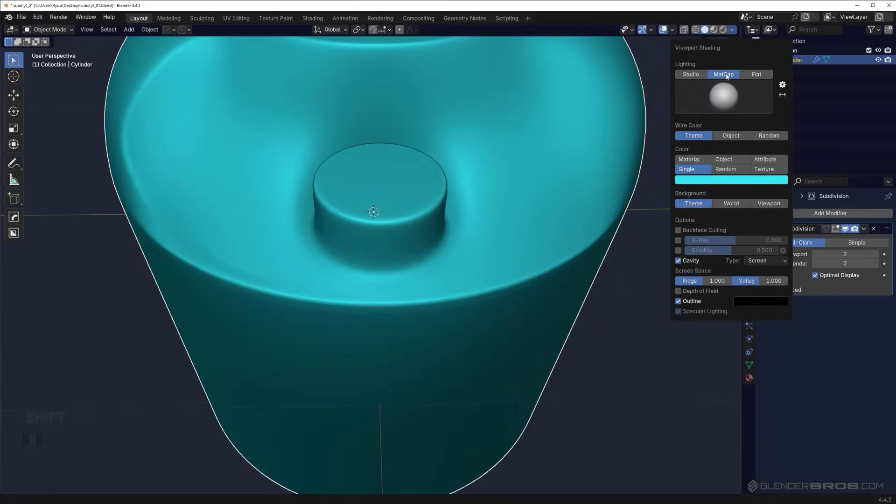
click(724, 103)
click(728, 159)
middle_drag(431, 245, 456, 256)
scroll(448, 259, up, 2)
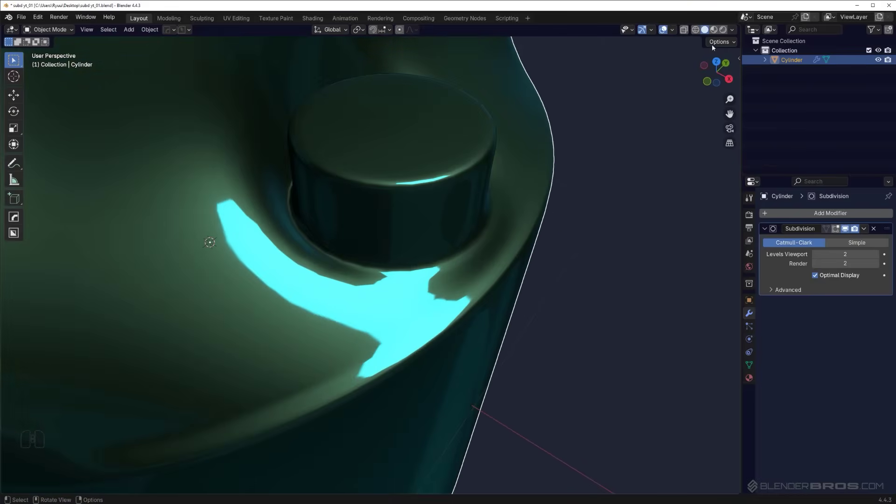
Replace the glossy matcap with the soft grey one for the solid viewport shading.
click(732, 30)
click(716, 93)
click(559, 131)
scroll(493, 221, down, 2)
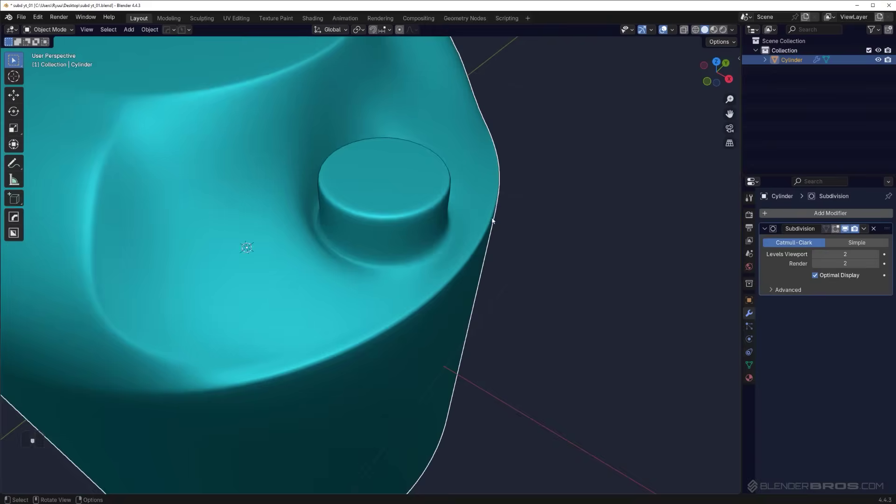
In Edit Mode, undo the vertex merge, the vertex slide and the dissolved support loop segment in front of the boss.
middle_drag(493, 221, 411, 258)
key(Tab)
scroll(343, 280, up, 2)
shift+middle_drag(299, 333, 422, 254)
key(ctrl+z)
key(ctrl+z)
key(ctrl+z)
key(ctrl+z)
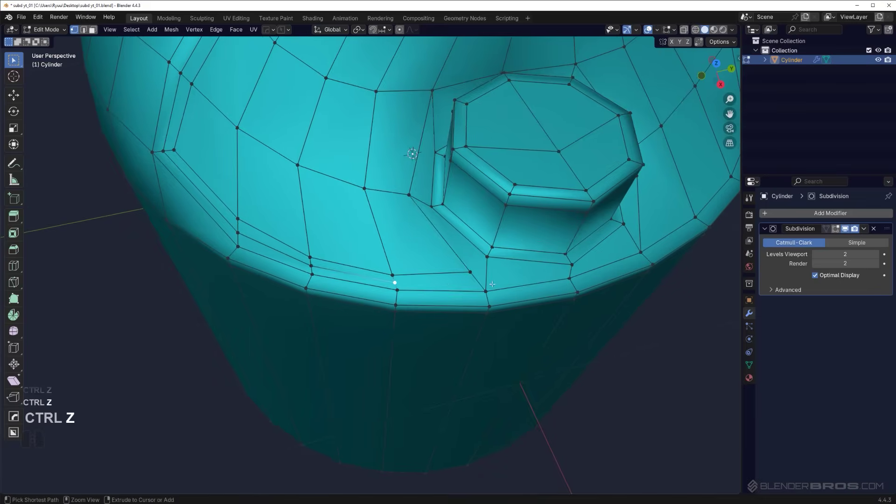
key(ctrl+z)
scroll(457, 294, down, 1)
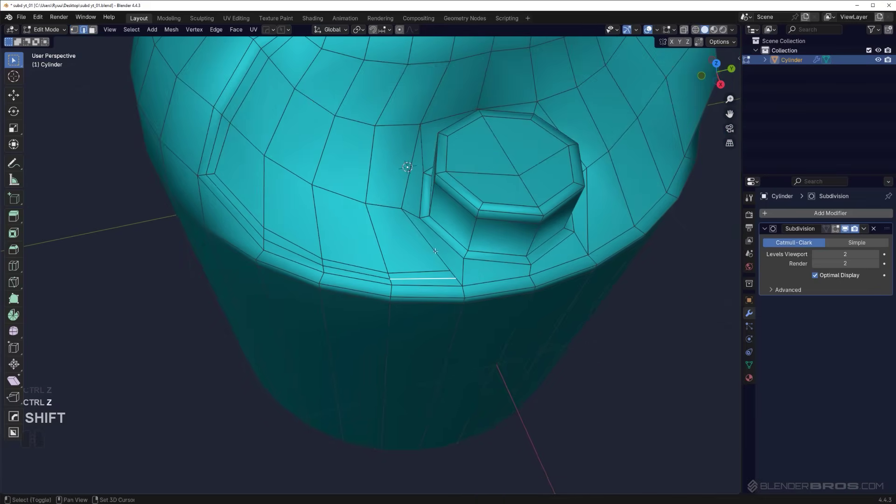
Examine the ledge's upper corner beside the top rim, comparing the control mesh with the smoothed surface in Object Mode.
shift+middle_drag(458, 294, 462, 315)
middle_drag(433, 271, 472, 292)
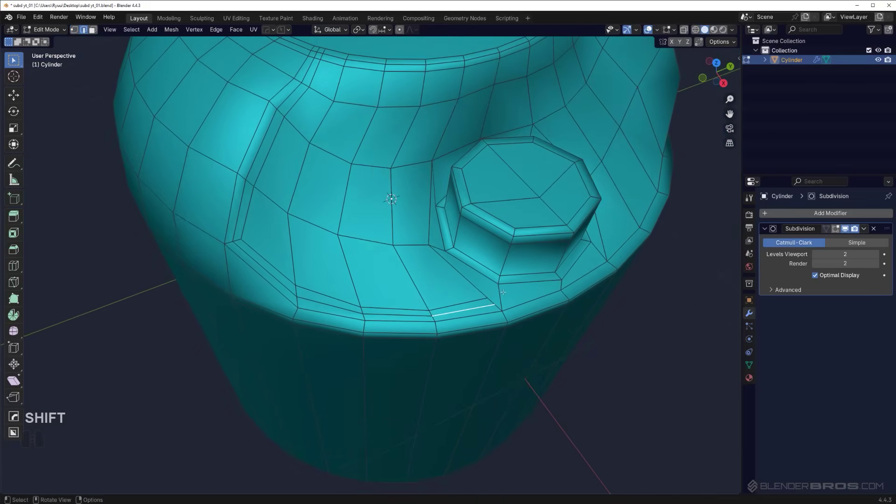
shift+middle_drag(279, 230, 368, 242)
key(Tab)
scroll(380, 221, up, 1)
key(Tab)
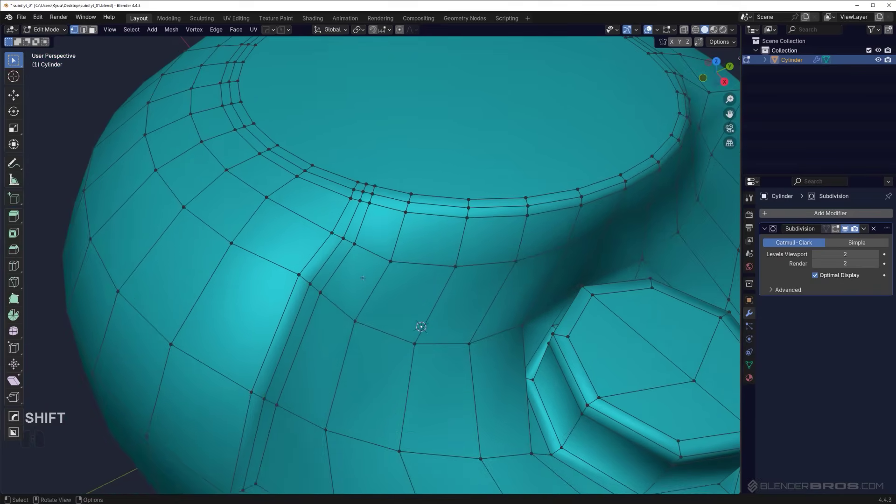
key(Tab)
scroll(326, 283, down, 2)
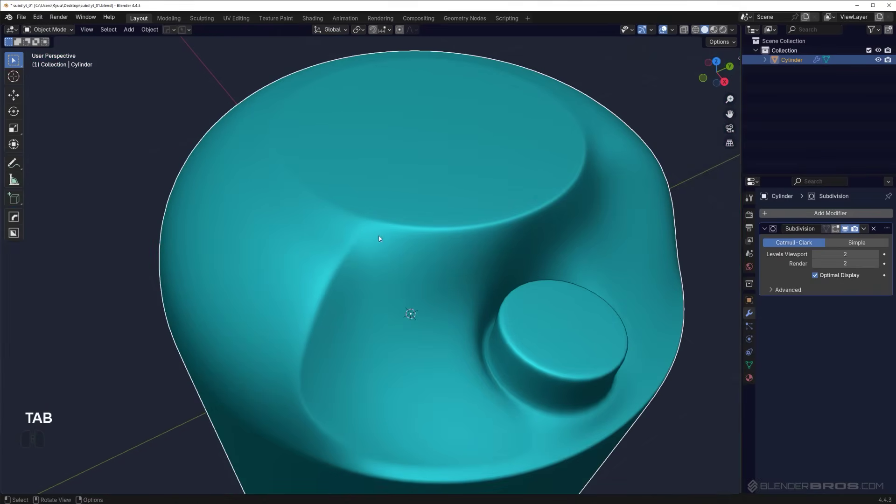
scroll(388, 250, up, 4)
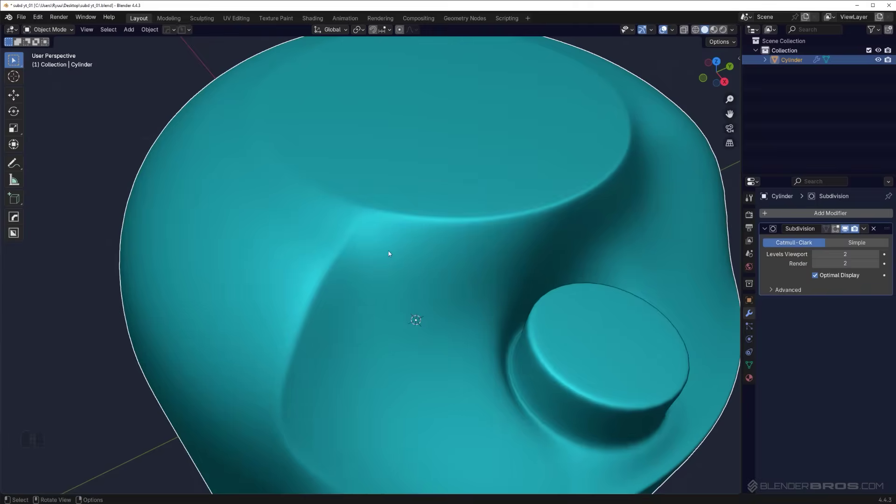
Knife-cut a support edge just beneath the top rim, across the recess wall and down to the outer vertex at the ledge's corner.
key(Tab)
shift+middle_drag(382, 244, 376, 251)
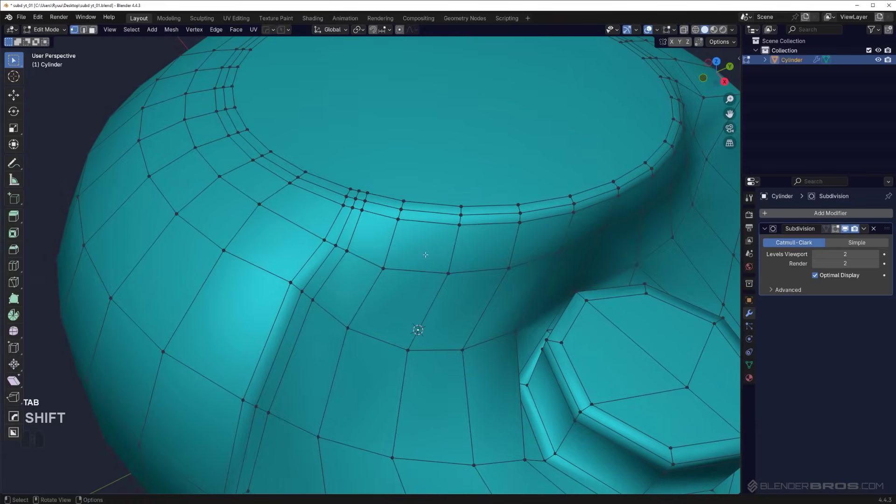
key(k)
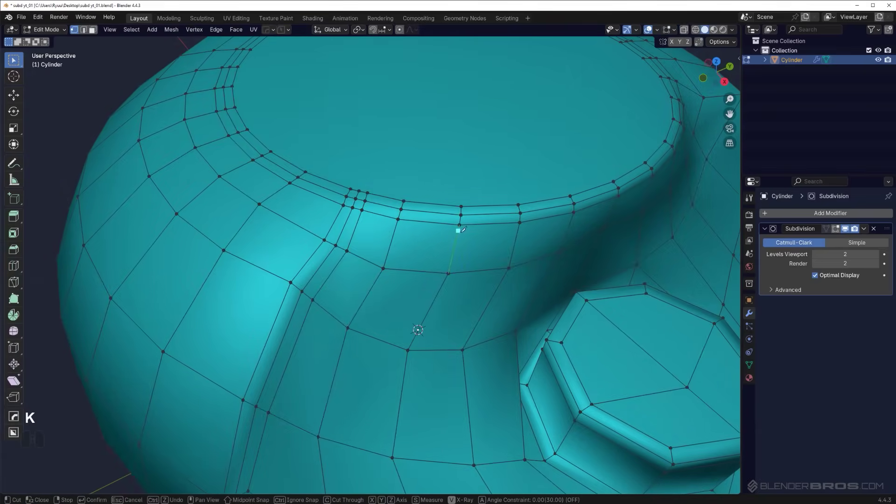
click(460, 233)
click(344, 227)
click(323, 239)
key(space)
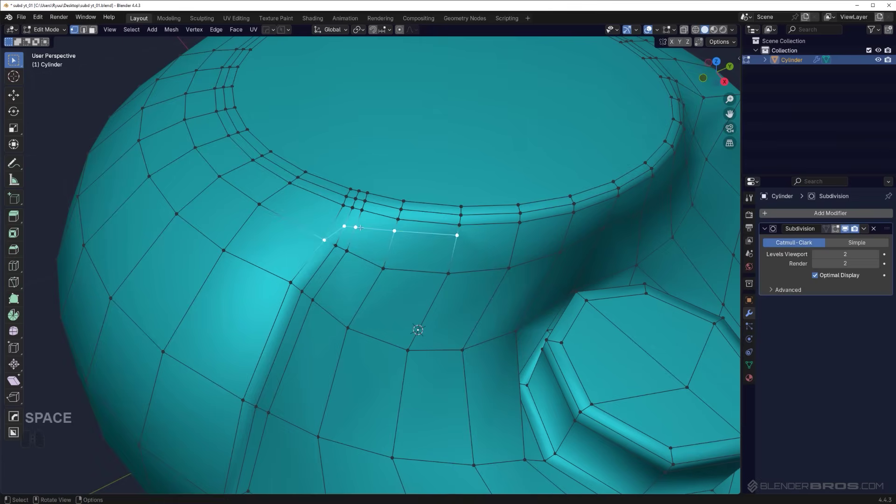
Extend the cut beneath the top rim along the recess wall towards the boss with the Knife tool.
key(ctrl+r)
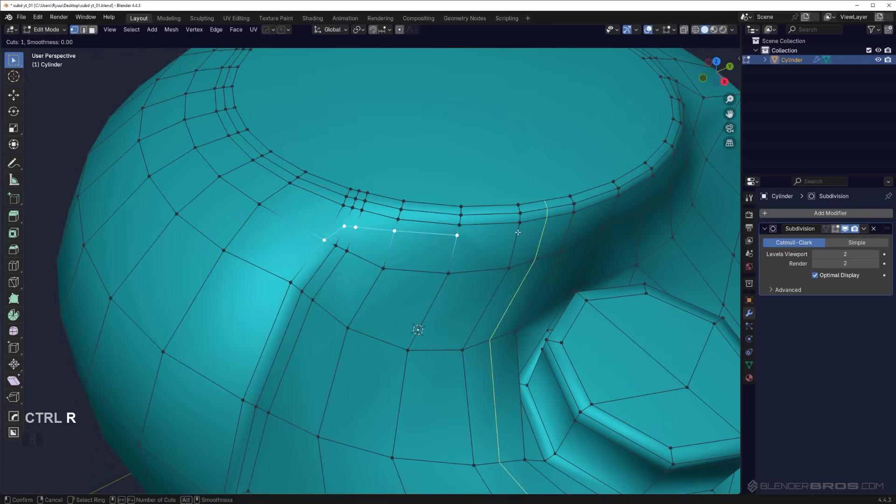
key(k)
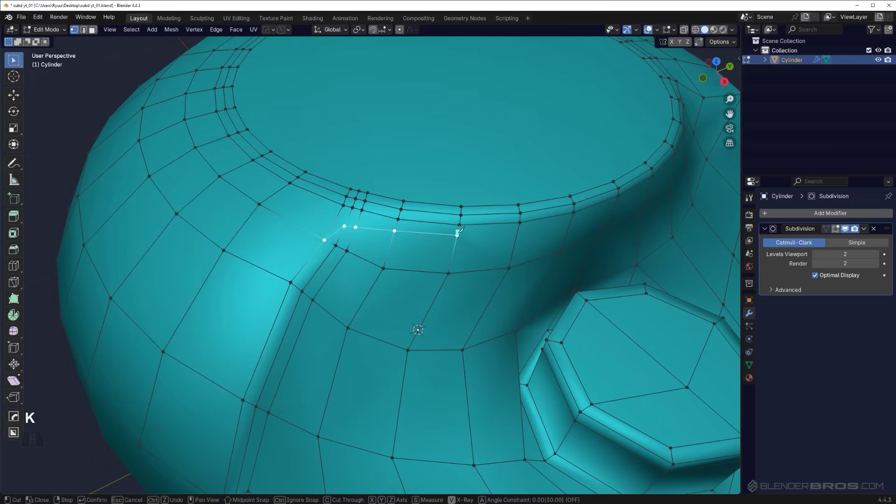
click(571, 223)
click(613, 207)
key(space)
Knife-cut a second row across the recess wall below the first, starting from the inner vertex at the ledge's corner.
scroll(368, 271, up, 1)
shift+middle_drag(362, 243, 390, 267)
scroll(391, 267, up, 1)
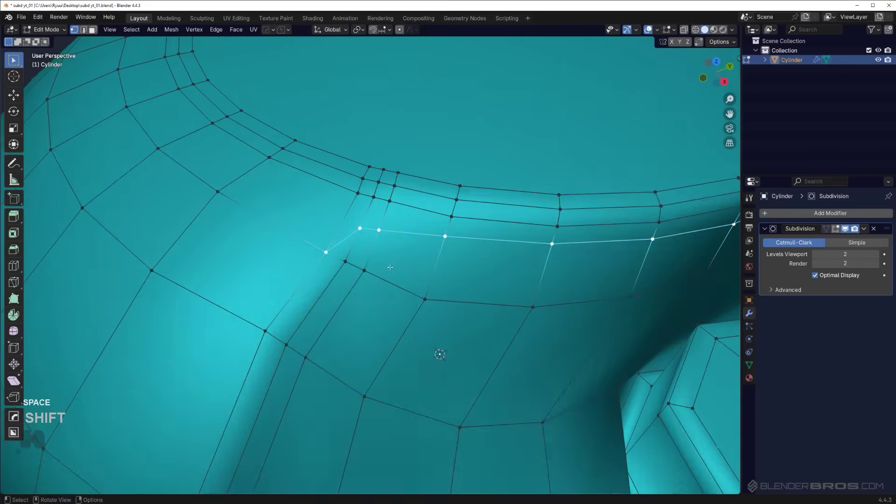
scroll(415, 292, down, 1)
key(k)
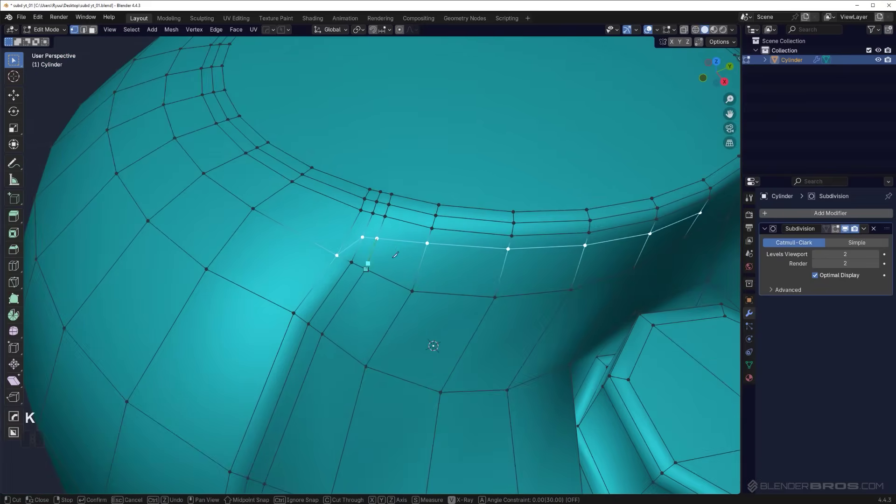
click(500, 275)
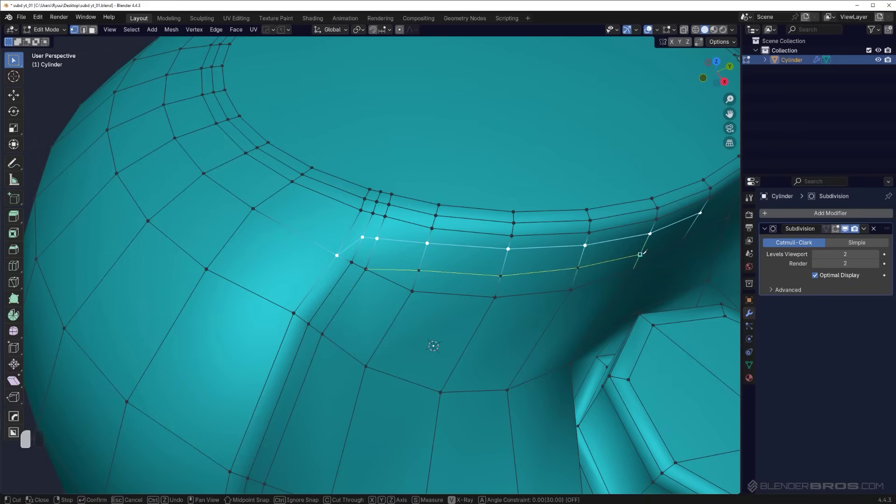
click(640, 255)
key(space)
Dissolve the middle support edges running from the top rim down to the ledge's corner, including their vertices.
scroll(395, 266, up, 2)
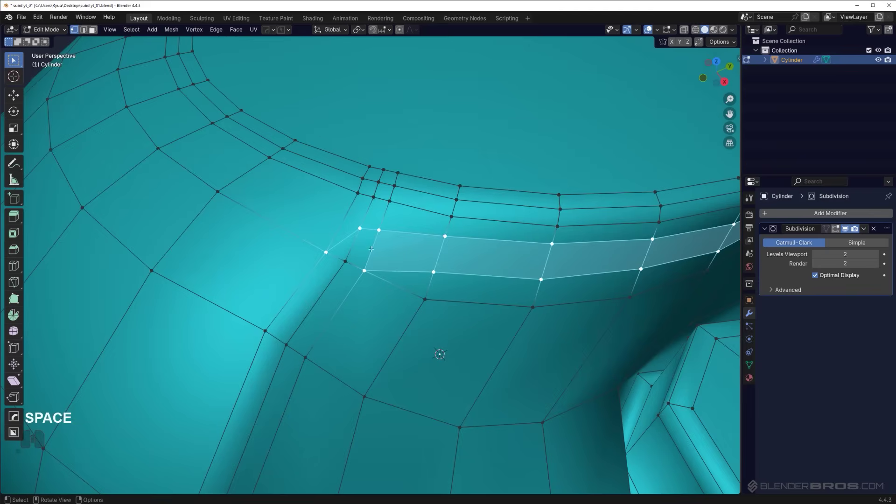
key(Tab)
click(354, 254)
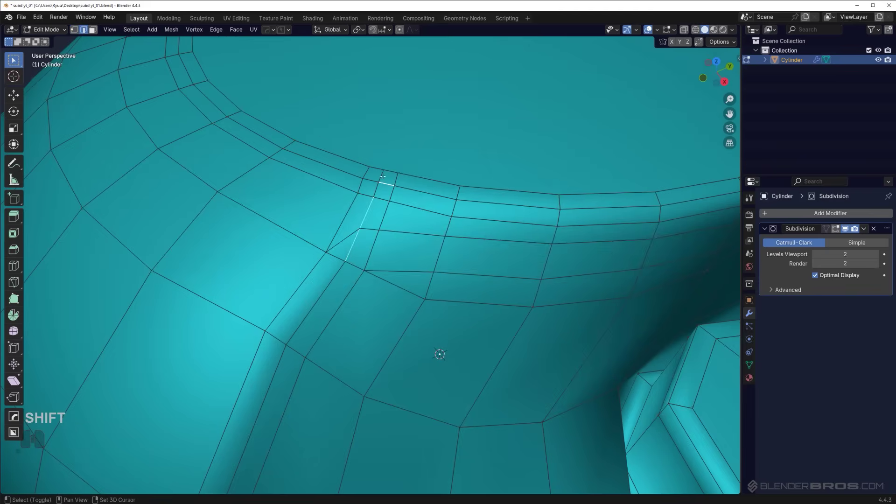
key(ctrl+z)
key(x)
click(373, 190)
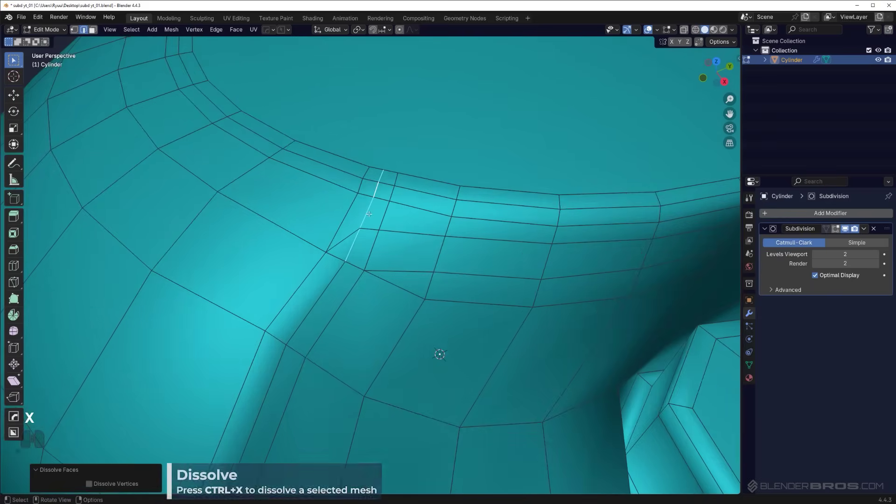
key(ctrl+x)
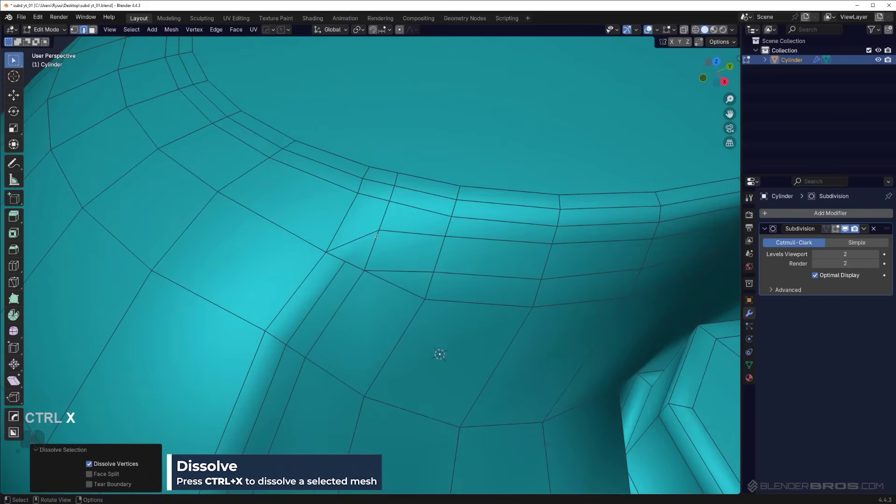
shift+middle_drag(369, 213, 349, 235)
scroll(332, 240, up, 2)
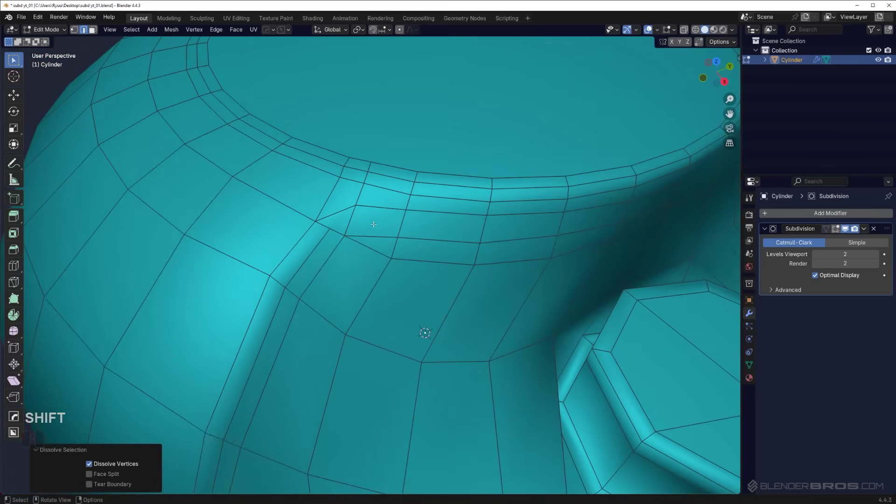
Merge the old wall row's vertex nearest the ledge corner into the second cut's vertex directly above it with Smart Vert.
key(ctrl)
shift+middle_drag(407, 256, 383, 237)
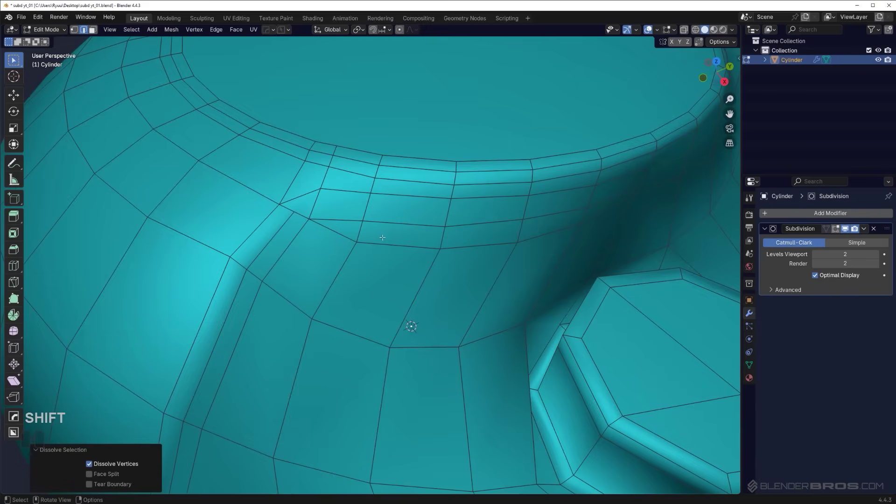
key(Tab)
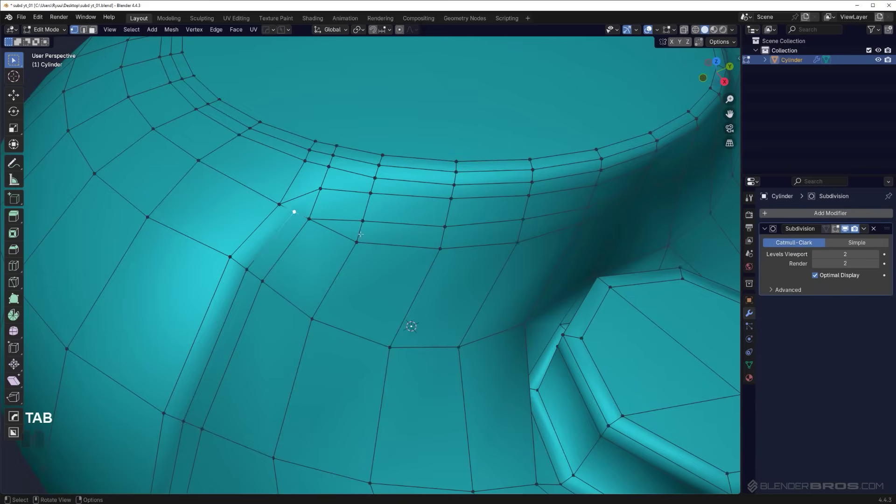
click(357, 242)
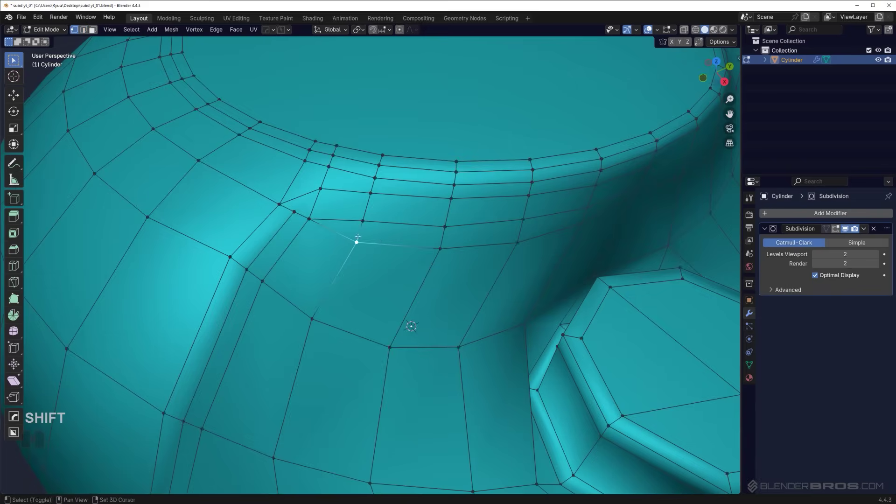
shift+click(363, 221)
key(1)
Edge-slide the old row's other three wall vertices up onto the second cut by a factor of -1.000 and run Clean Up.
ctrl+click(583, 226)
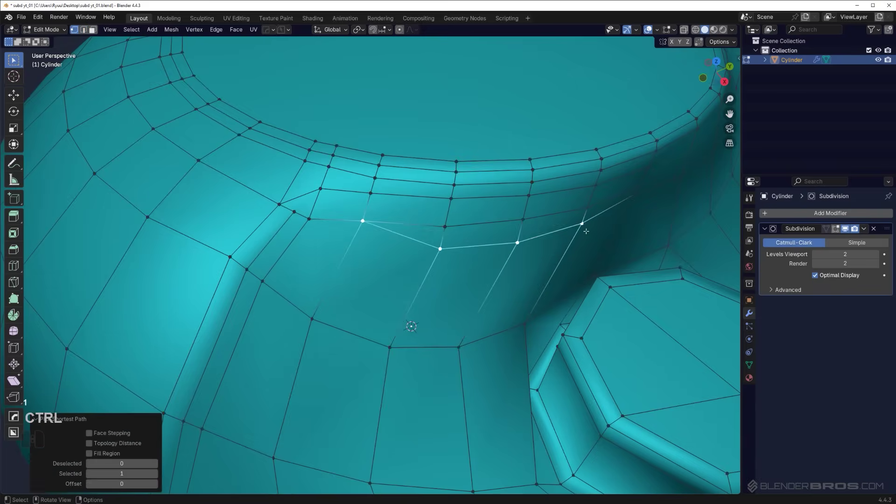
key(g)
right_click(393, 254)
click(441, 248)
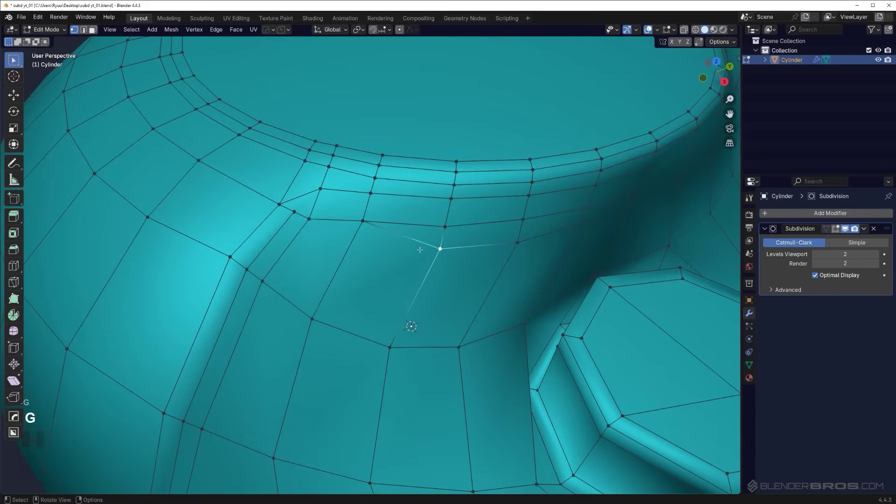
ctrl+click(582, 225)
key(g)
key(g)
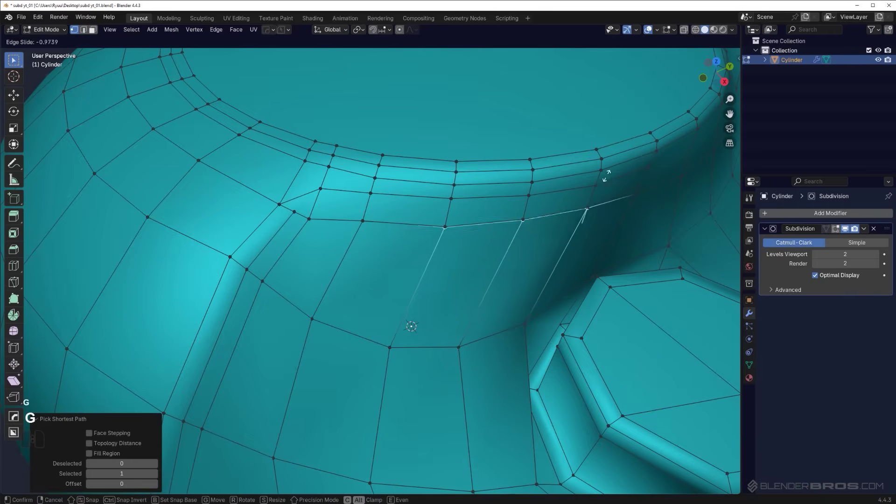
click(604, 175)
key(space)
key(space)
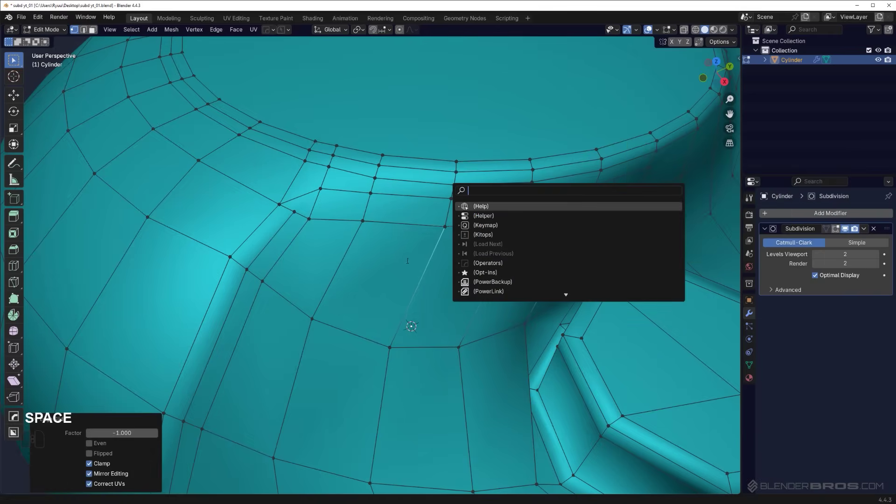
key(3)
Edge-slide the merged row of four wall vertices down the recess wall by a factor of -0.152.
click(365, 218)
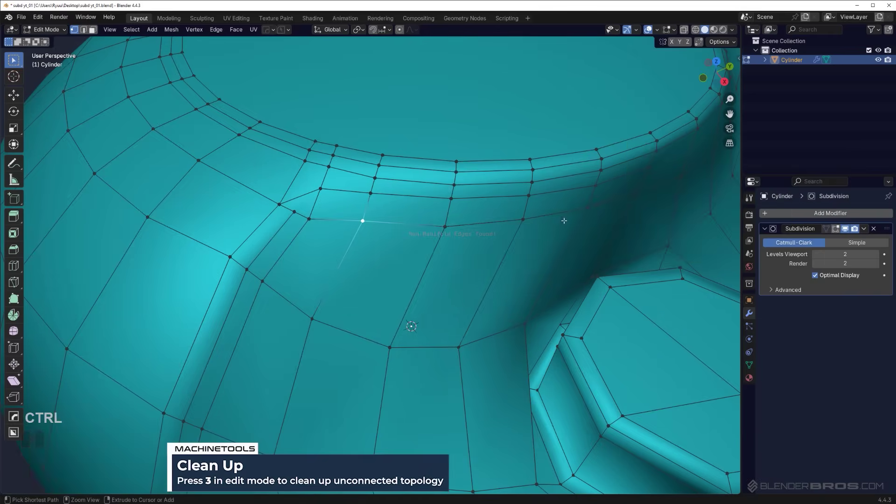
ctrl+click(586, 211)
key(g)
key(g)
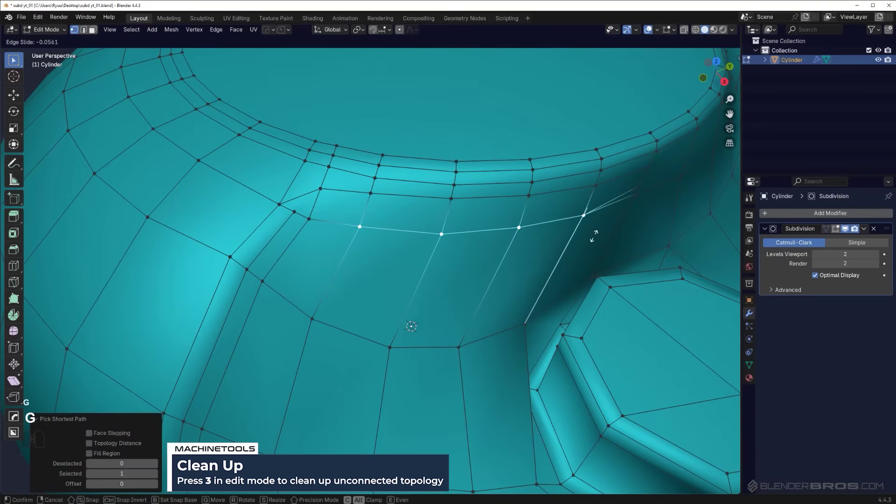
click(595, 244)
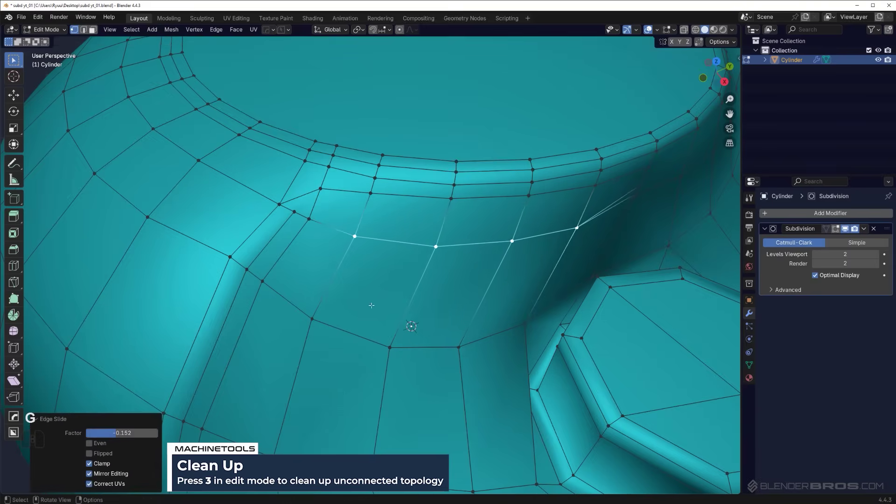
Vertex-slide the inner support vertex at the ledge's upper corner down its edge by a factor of 0.217.
middle_drag(372, 306, 367, 279)
middle_drag(290, 226, 288, 252)
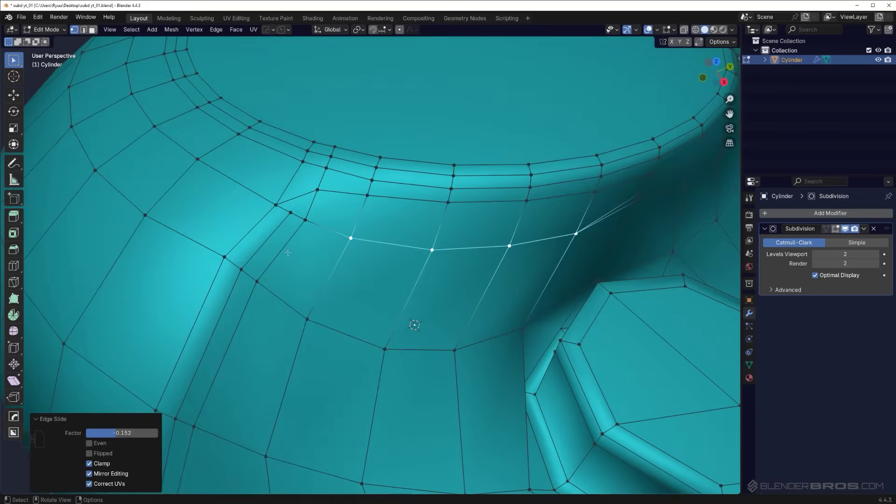
click(305, 220)
shift+middle_drag(304, 217, 335, 256)
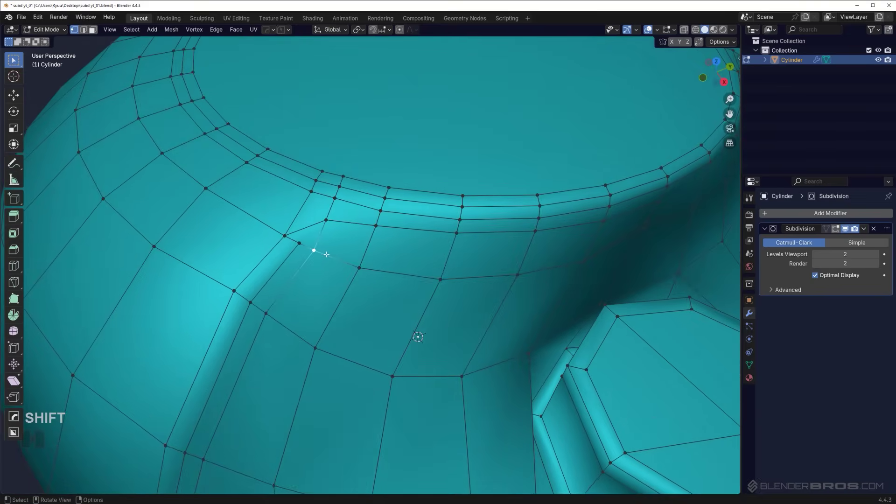
key(g)
key(g)
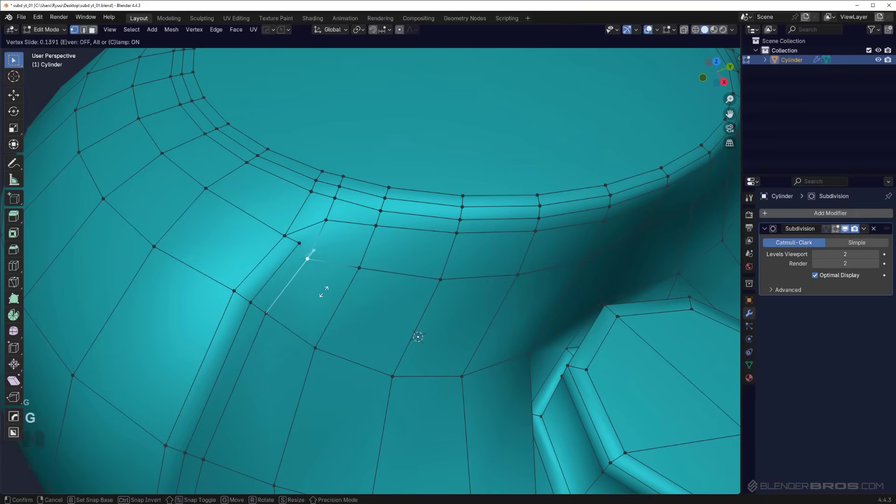
click(319, 296)
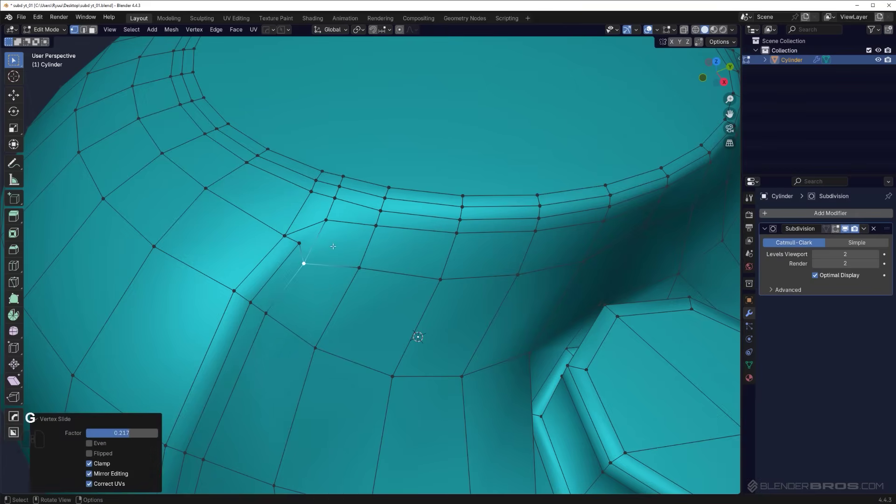
Join the vertex above the ledge corner to the first wall-row vertex beside the corner with a diagonal edge.
click(326, 221)
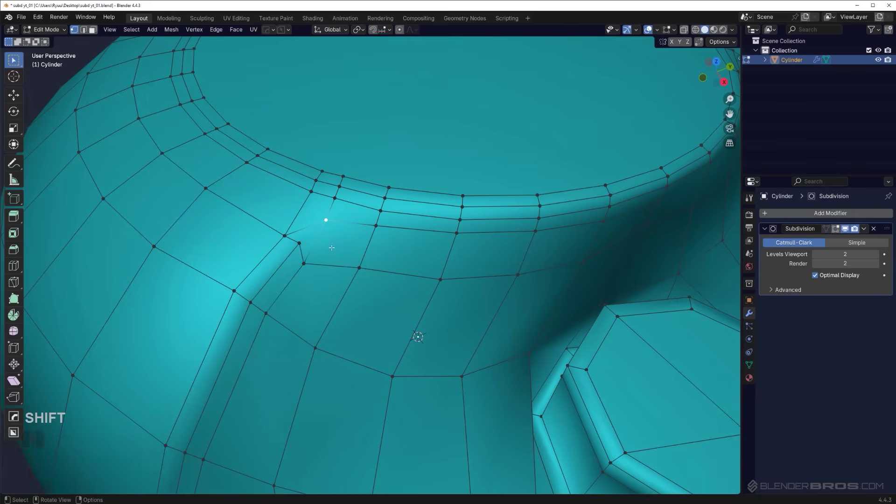
shift+click(358, 267)
key(j)
key(Tab)
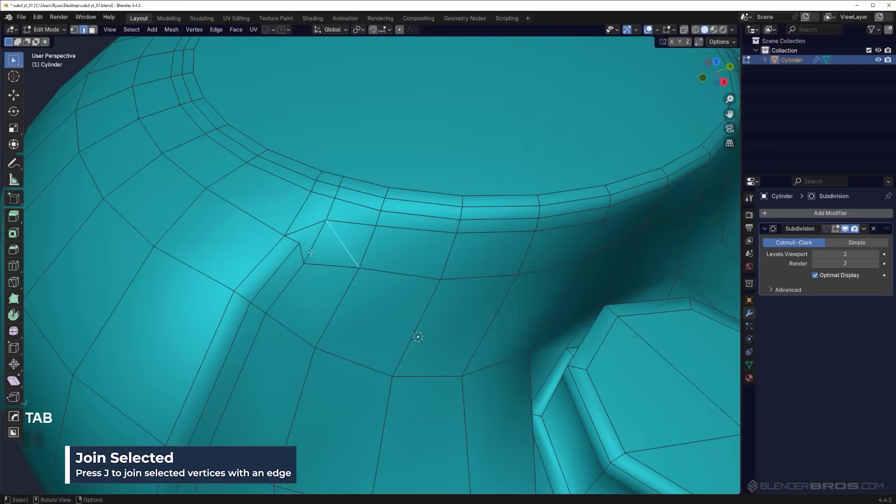
Try dissolving the edge running from the slid corner vertex up to the vertex above it, and undo the attempt.
click(310, 249)
key(x)
click(315, 249)
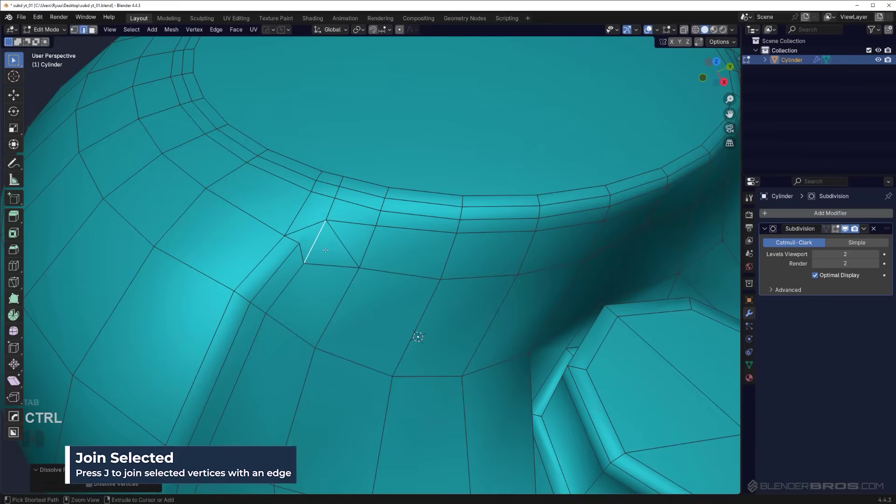
key(ctrl+x)
key(ctrl+z)
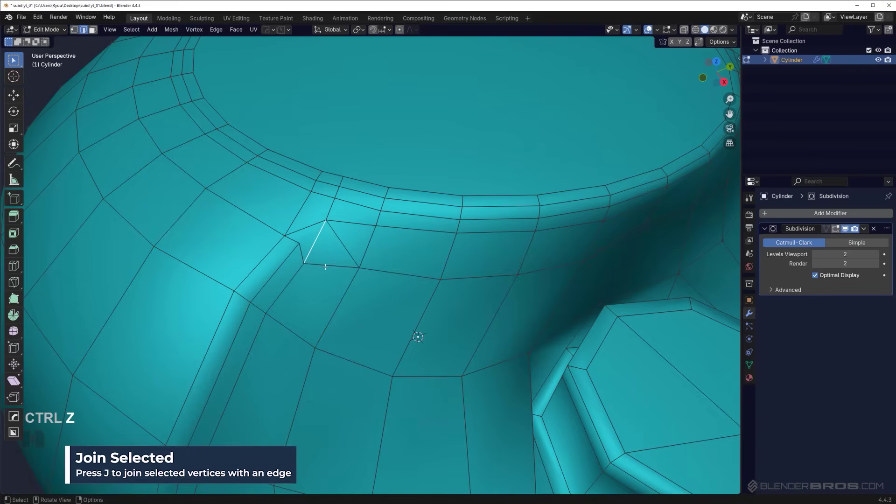
Knife-cut a new edge row from the ledge's corner vertex across the recess wall to the third vertical wall edge.
key(k)
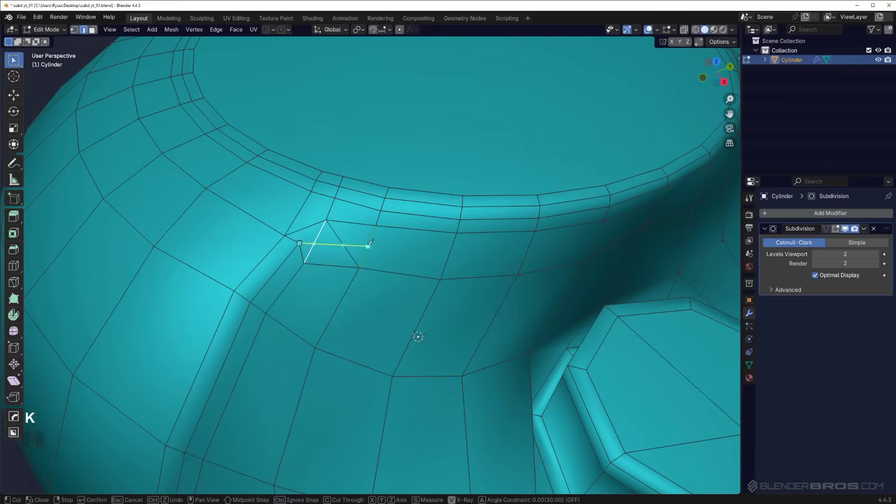
click(368, 245)
click(527, 249)
key(space)
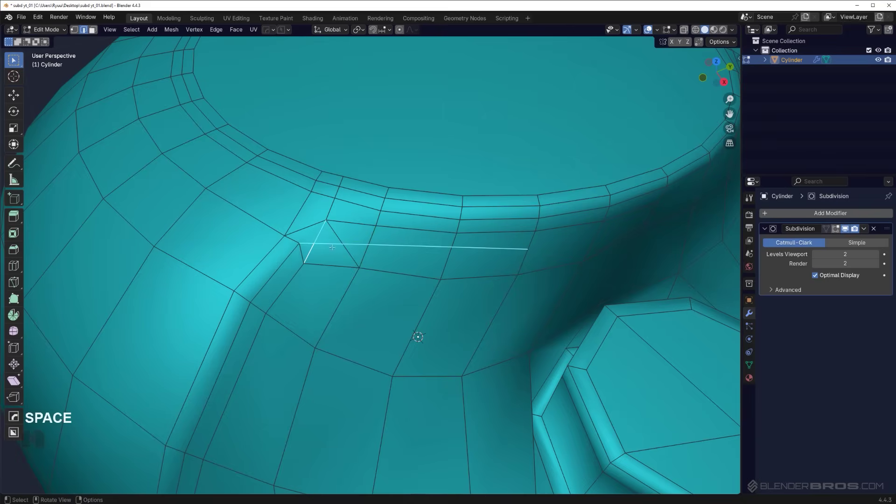
key(Tab)
key(Tab)
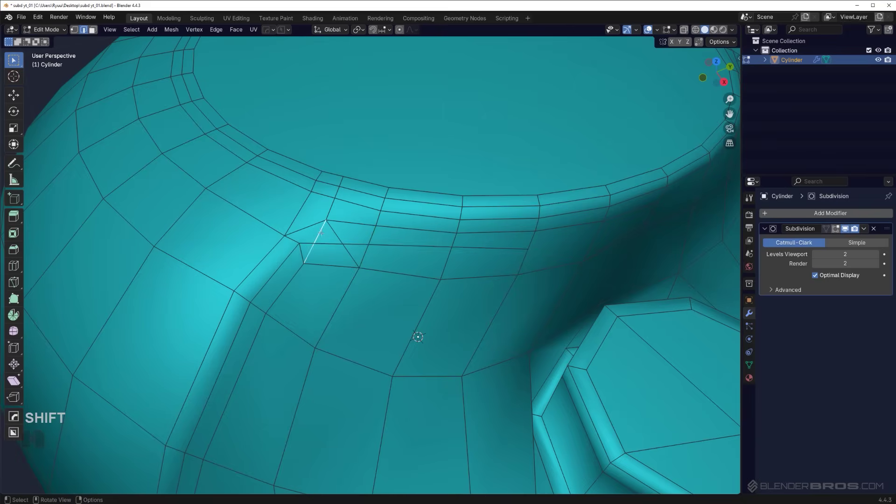
Dissolve the old edge above the slid corner vertex and the diagonal edge beside it.
key(x)
click(321, 236)
key(x)
click(321, 224)
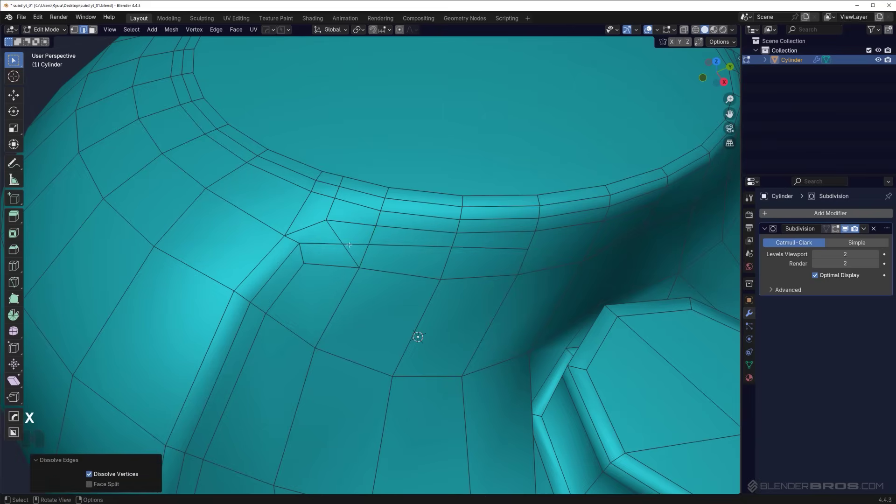
shift+click(338, 236)
key(x)
click(340, 238)
Dissolve the column of short support edges crossing the rim bands above the ledge corner.
click(333, 204)
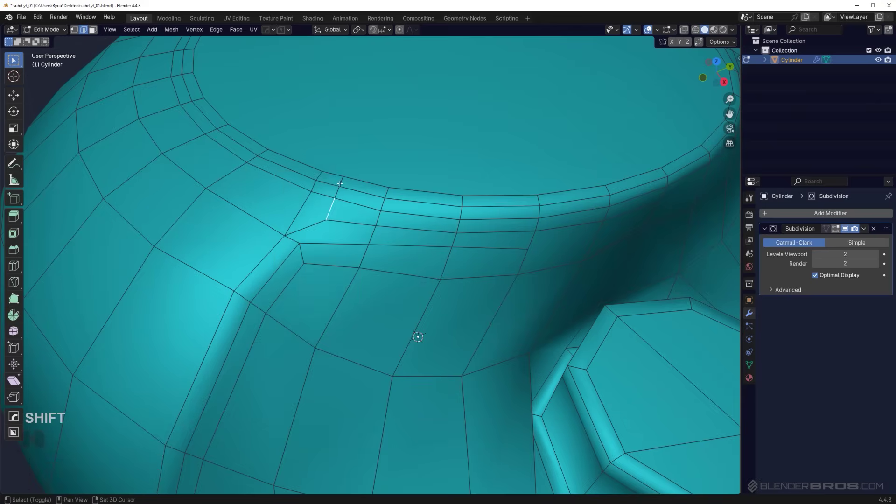
key(ctrl+x)
click(354, 190)
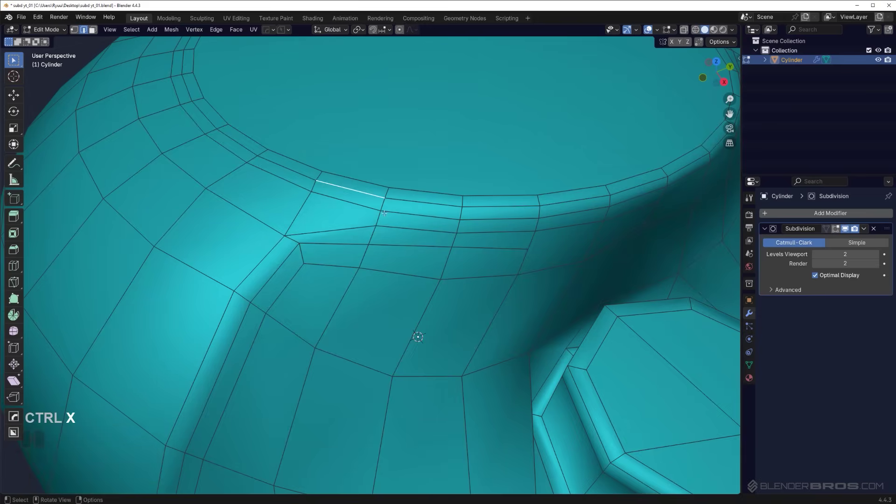
Vertex-slide the corner vertex where the knife cut starts slightly down along the ledge's border edge.
key(Tab)
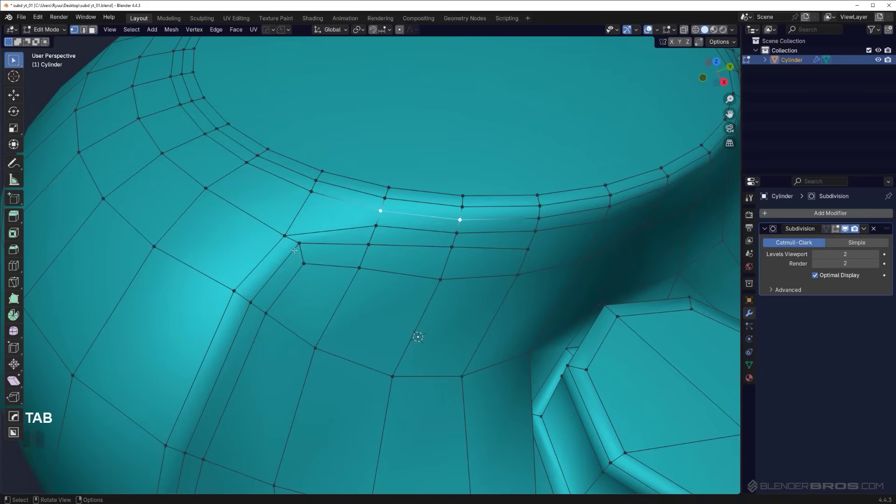
click(297, 248)
key(g)
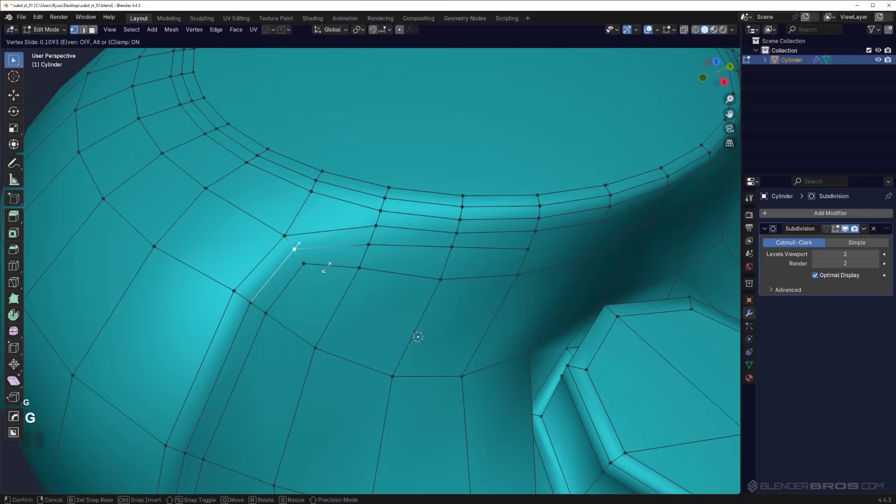
click(327, 269)
Vertex-slide the three wall vertices below the knife cut up toward it by factors of about 0.42, 0.622 and 0.519.
click(359, 268)
key(g)
key(g)
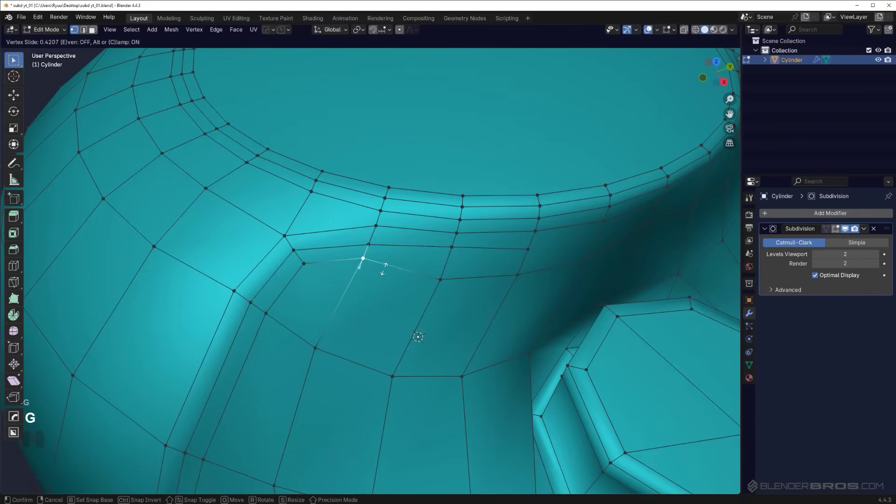
click(439, 283)
click(439, 282)
key(g)
key(g)
click(493, 276)
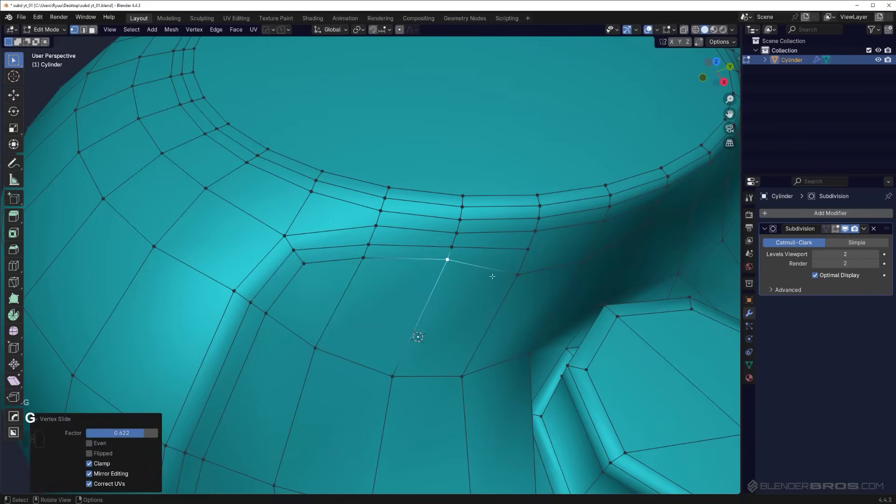
click(515, 280)
key(g)
key(g)
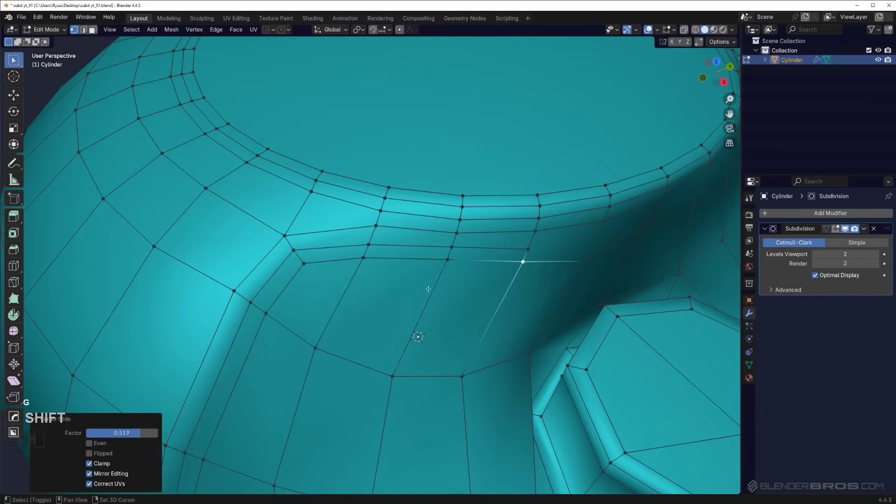
Merge the third wall column's lower vertices into the rim support vertex directly above with Smart Vert set to Last.
middle_drag(429, 290, 156, 244)
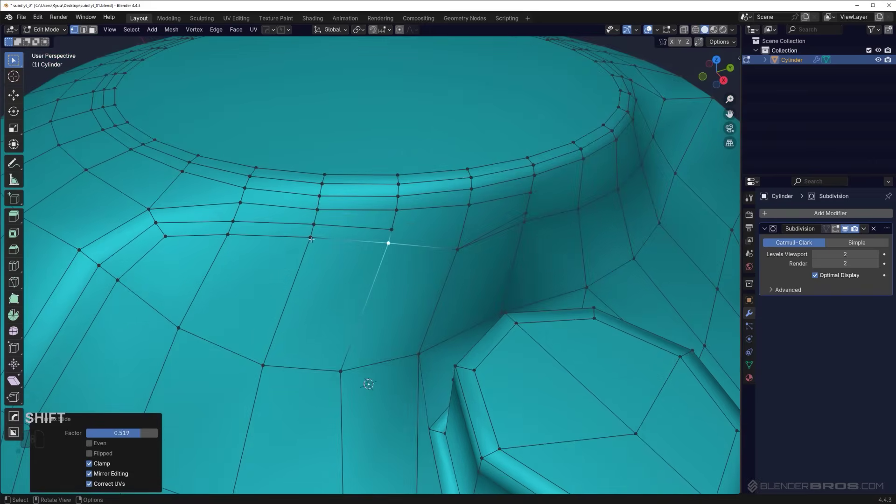
shift+click(396, 211)
key(1)
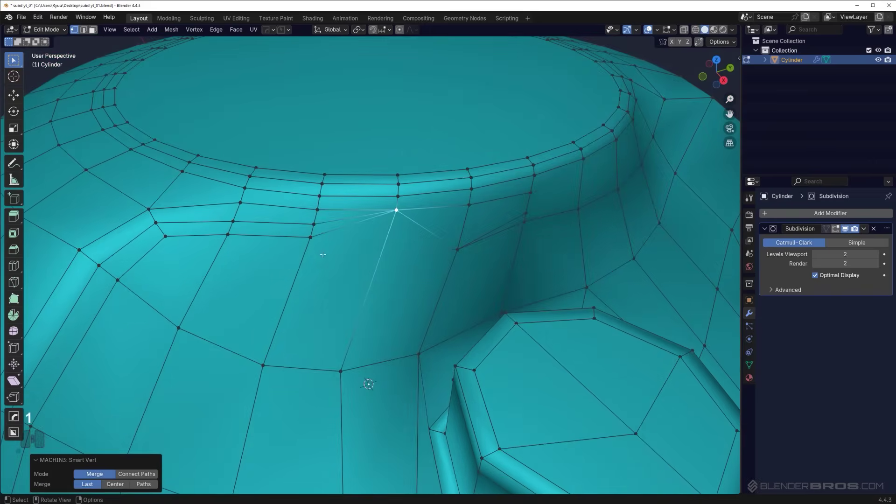
Dissolve the upper of the two edges converging on the merged vertex from the neighbouring wall column.
click(312, 236)
key(Tab)
click(334, 252)
click(336, 222)
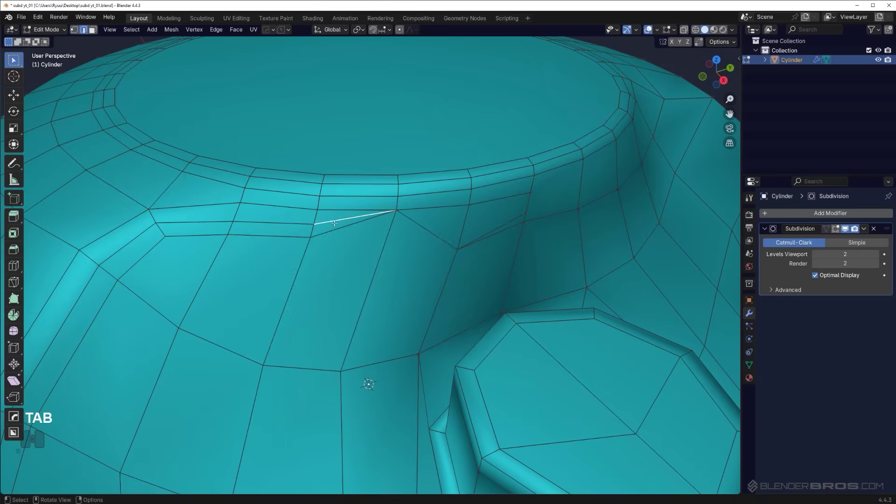
key(x)
click(336, 224)
Vertex-slide the loose end vertex of the knife-cut row along its remaining edge.
key(Tab)
click(317, 228)
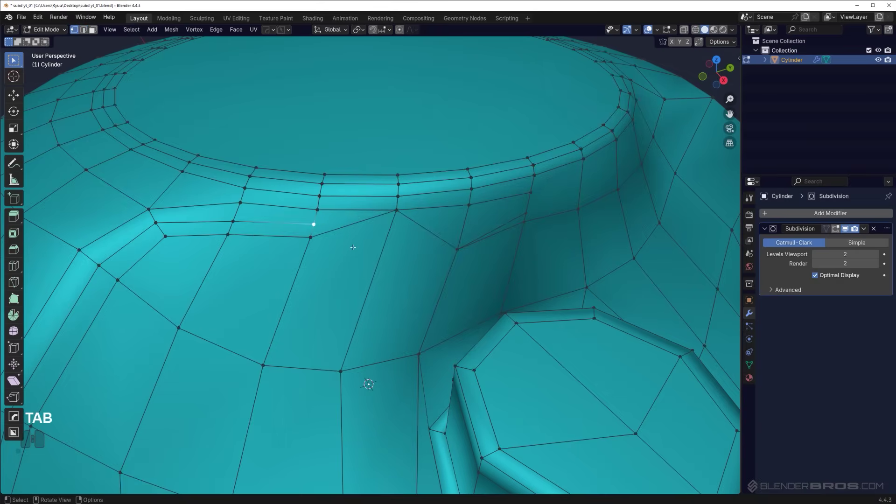
scroll(353, 247, down, 3)
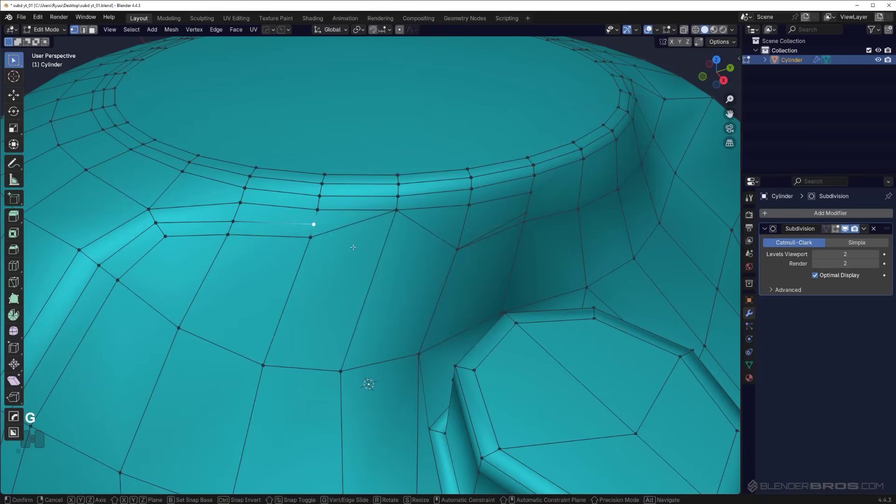
key(g)
key(g)
click(337, 259)
Symmetrize the mesh along Y in the negative-to-positive direction.
middle_drag(338, 258, 460, 272)
key(alt+x)
key(Tab)
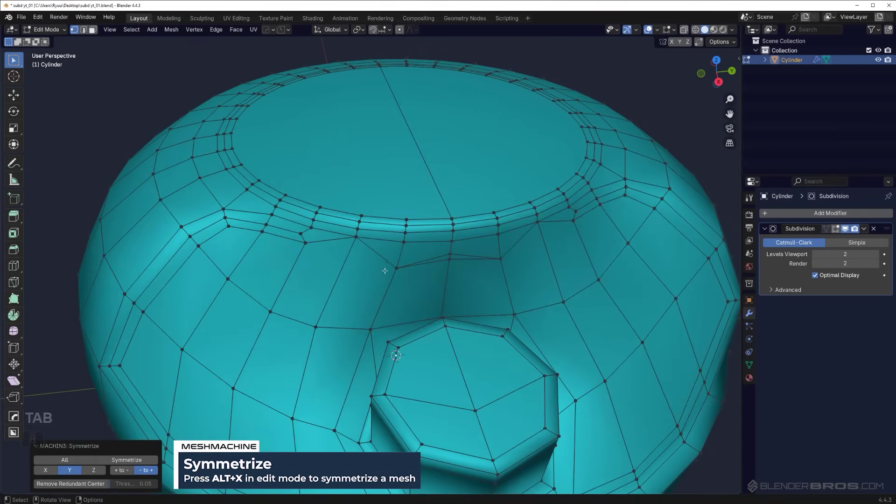
Dissolve the leftover zigzag edges across the middle of the recess wall below the rim and inspect the smooth surface.
click(394, 269)
key(Tab)
click(431, 258)
click(389, 262)
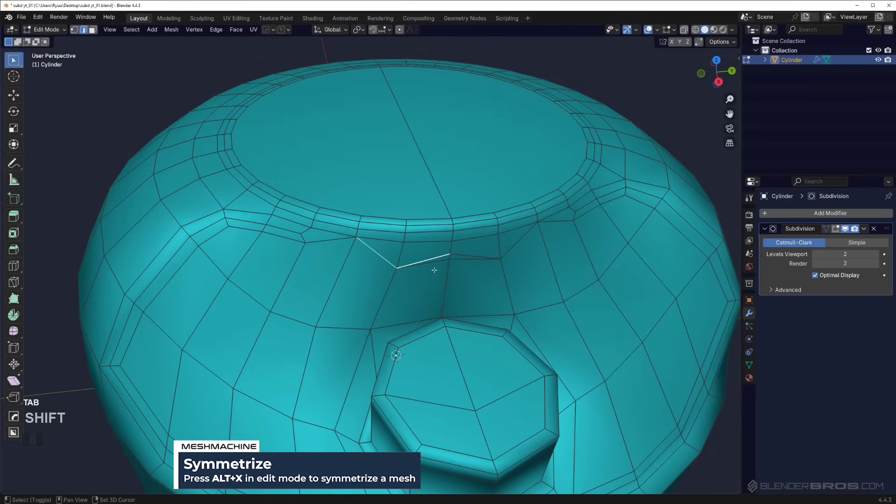
shift+click(507, 248)
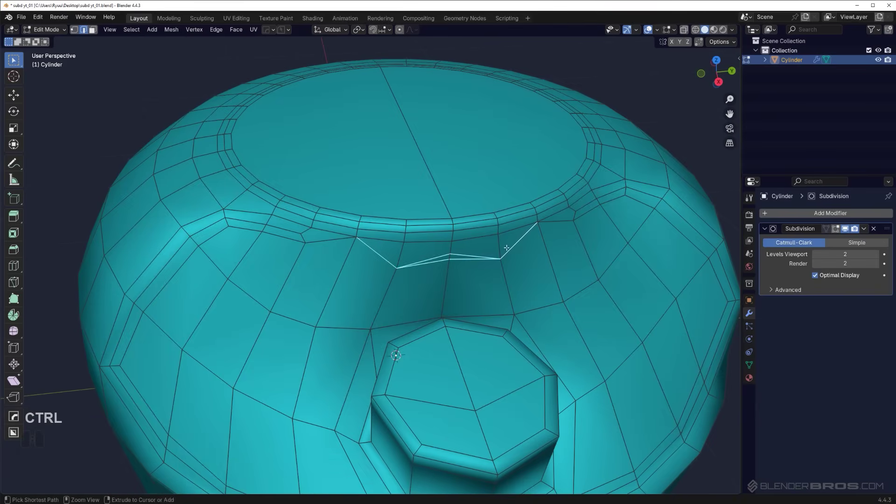
key(ctrl+x)
key(Tab)
middle_drag(375, 169, 388, 168)
middle_drag(357, 230, 339, 270)
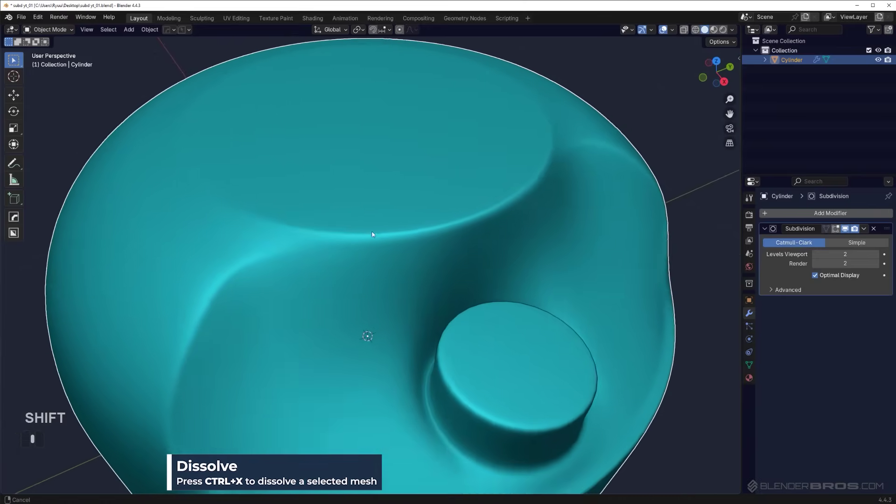
Merge the end vertices of the two corner wall rows into the rim support vertex directly above them.
key(Tab)
ctrl+click(334, 247)
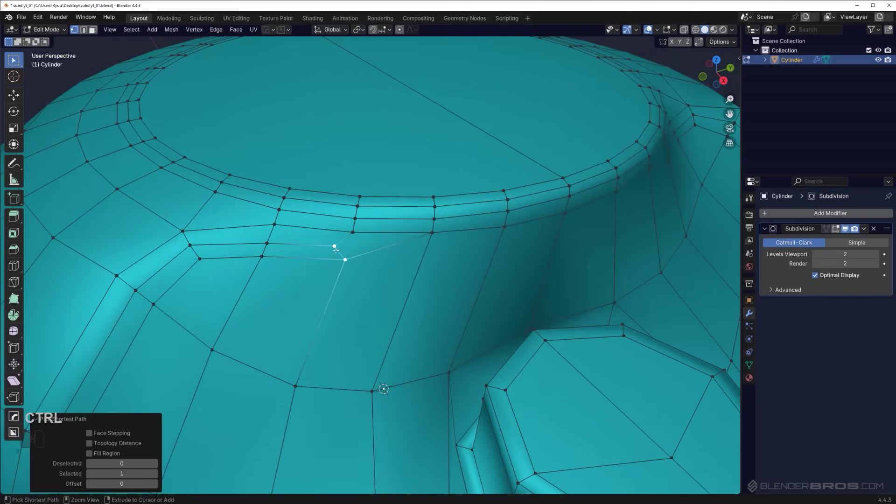
click(355, 232)
key(Tab)
middle_drag(361, 183, 315, 237)
Vertex-slide the upper corner row's vertex beside the merge point by a factor of 0.292.
key(Tab)
key(g)
key(g)
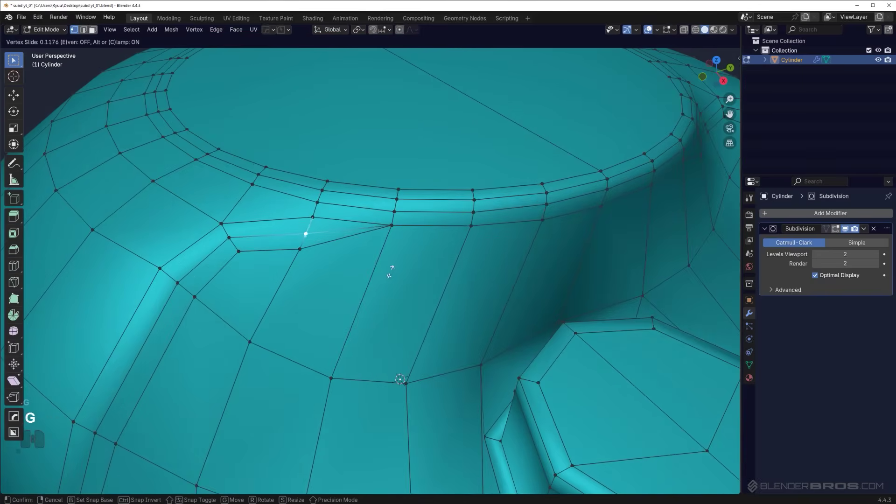
click(389, 266)
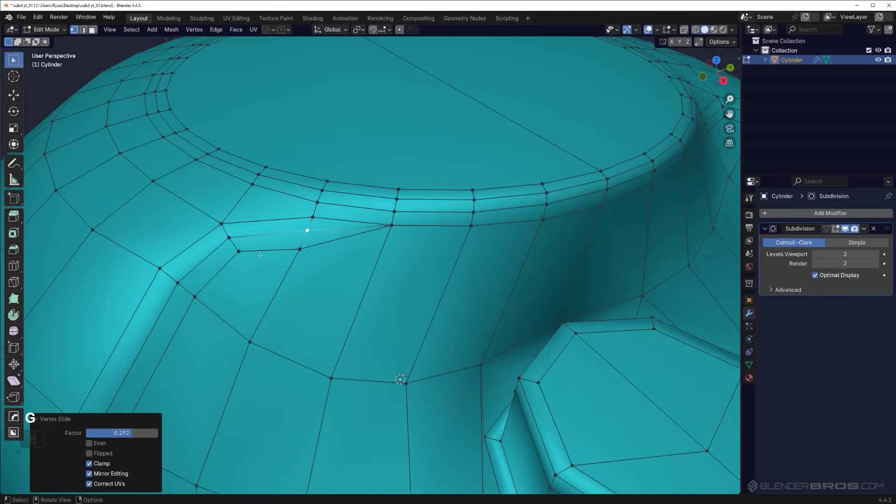
Vertex-slide the inner support vertex at the ledge corner down its edge twice, the first time by a factor of 0.181.
click(241, 255)
key(g)
key(g)
click(251, 274)
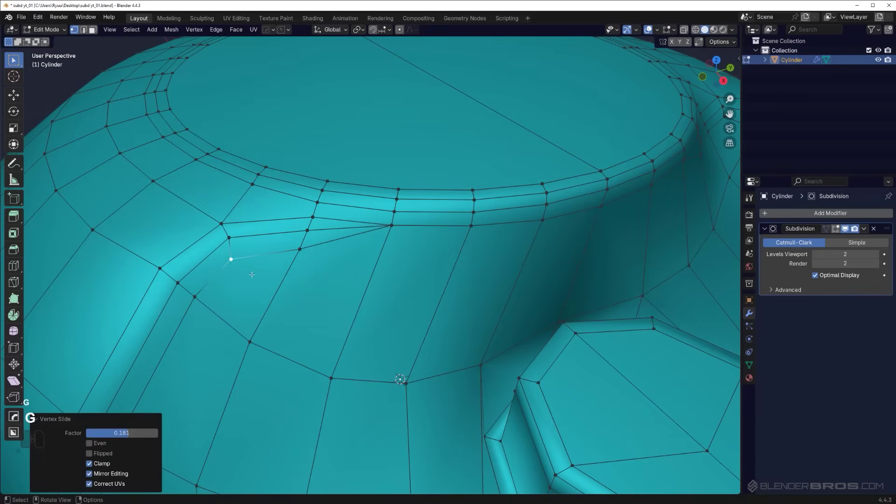
key(g)
key(g)
click(263, 276)
Dissolve the middle edge linking the upper corner row's vertex to the merged rim support vertex.
middle_drag(265, 275, 292, 282)
key(Tab)
click(362, 240)
key(x)
click(363, 242)
Vertex-slide the upper corner row's end vertex back along its edge by a factor of 0.130 and inspect the smooth surface.
key(Tab)
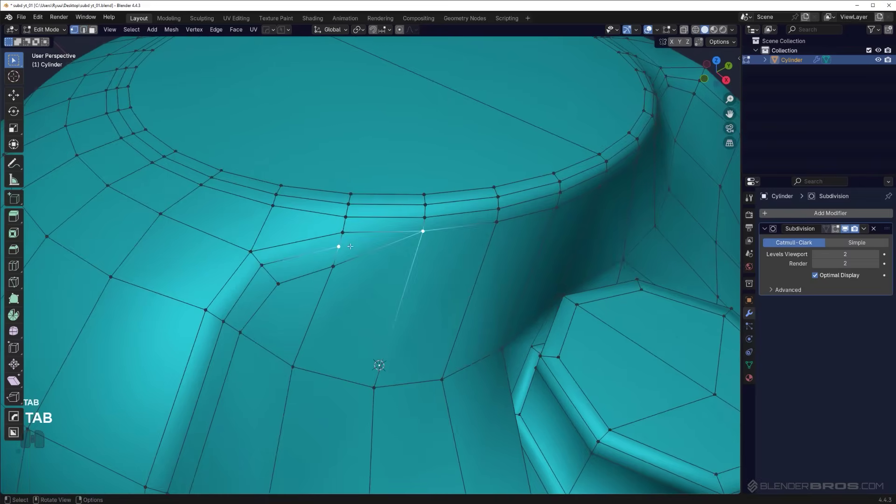
click(342, 247)
key(g)
key(g)
click(368, 251)
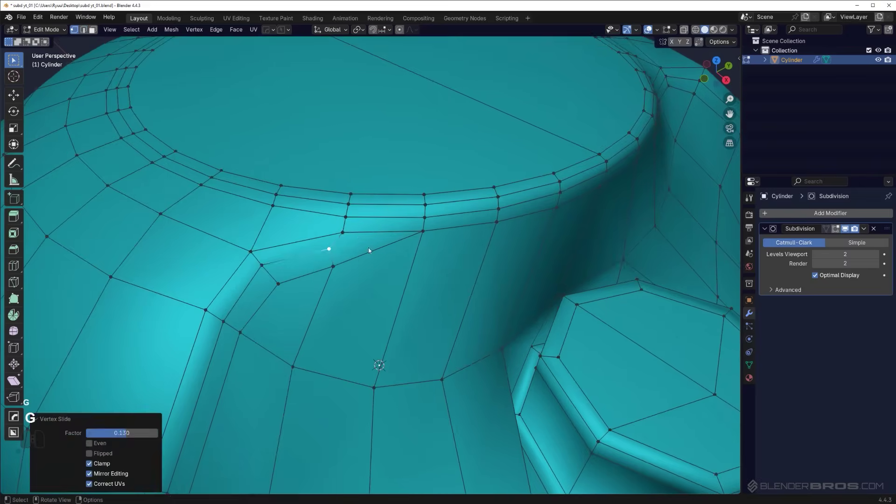
key(Tab)
scroll(410, 203, down, 4)
middle_drag(410, 204, 387, 223)
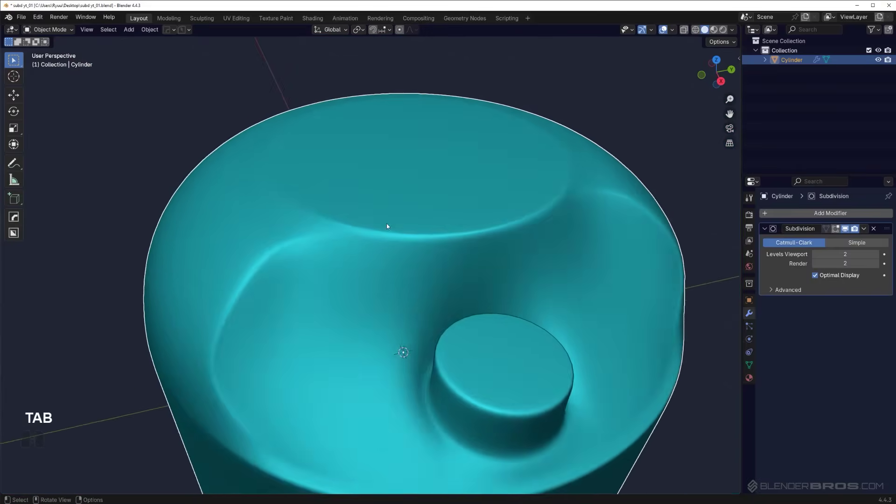
Symmetrize the cylinder mesh to mirror the cleaned ledge corner to the opposite side, and inspect the smooth surface.
scroll(387, 223, down, 3)
key(Tab)
key(alt+x)
key(Tab)
scroll(398, 176, up, 4)
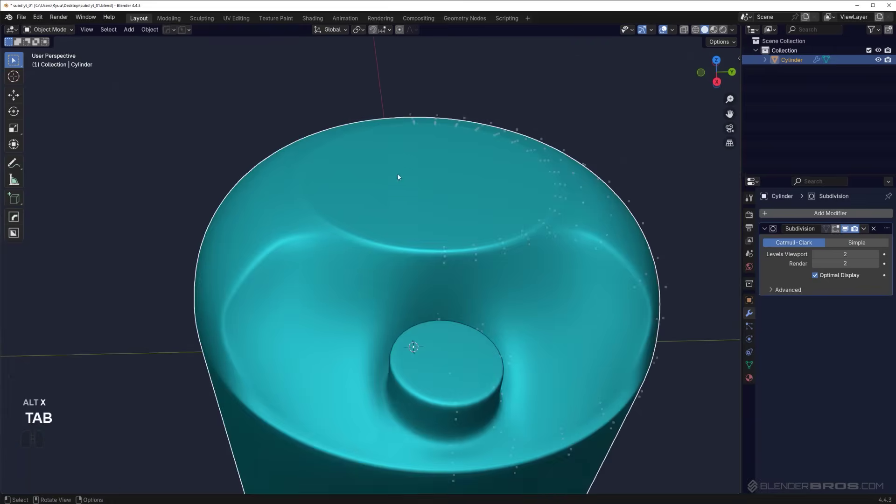
middle_drag(398, 176, 386, 275)
middle_drag(326, 276, 407, 233)
Merge the two halves of the top cap into a single face and grow the selection by two face rings.
key(Tab)
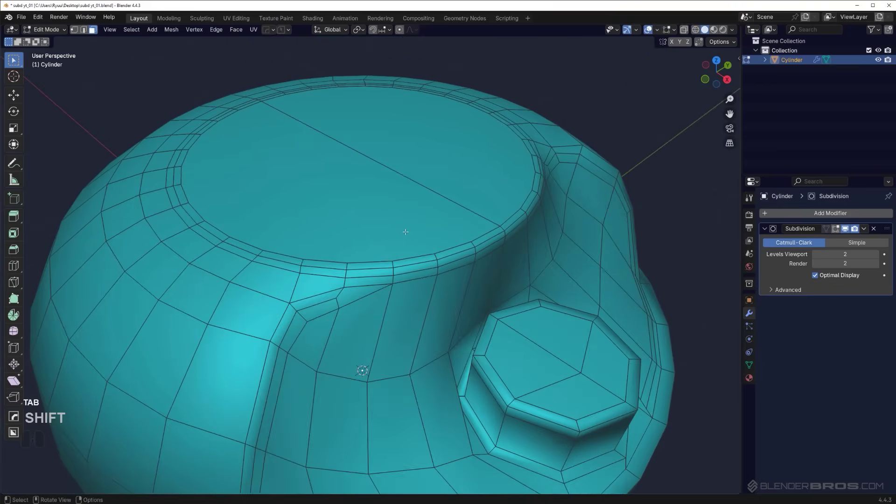
click(407, 233)
shift+click(439, 192)
key(f)
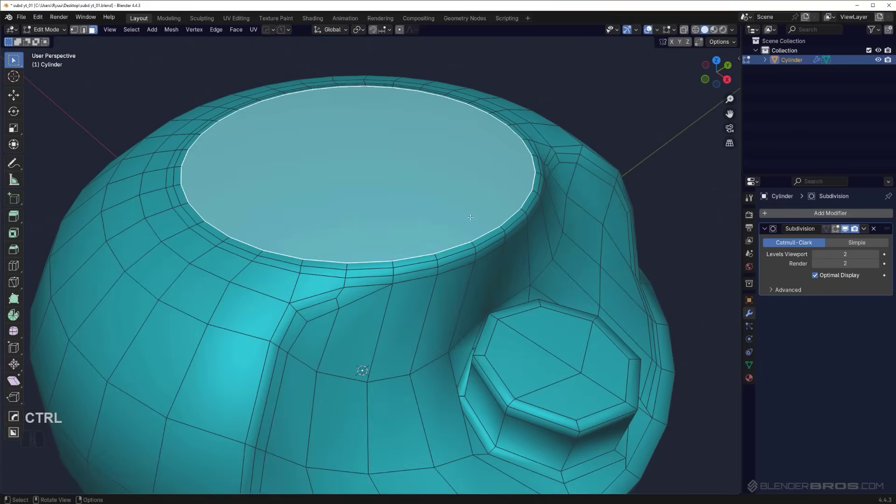
key(ctrl+KP_Add)
key(ctrl+KP_Add)
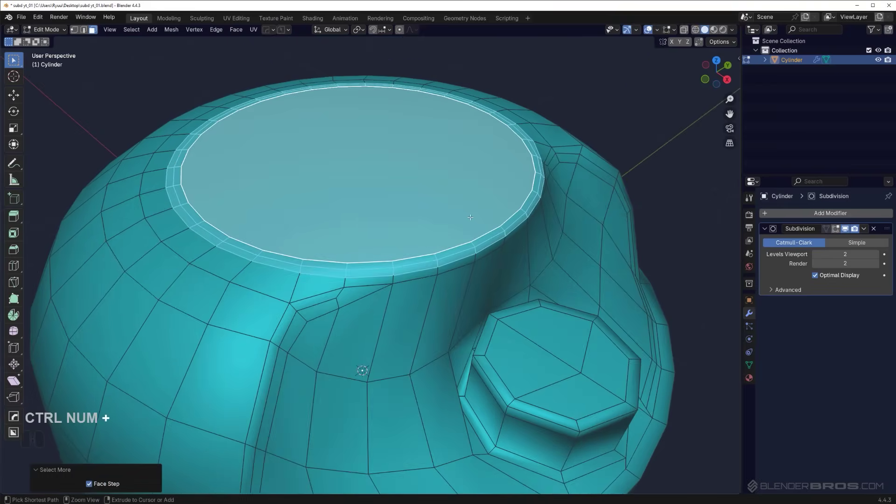
middle_drag(501, 242, 444, 215)
key(g)
key(z)
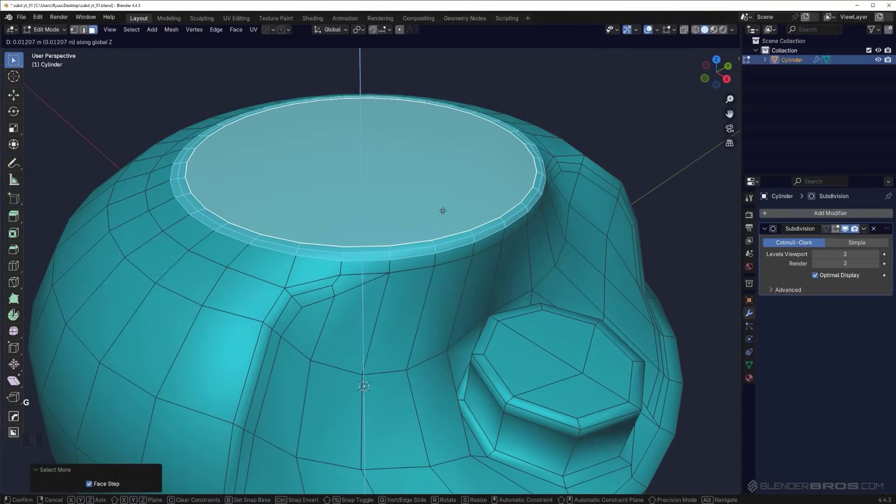
right_click(442, 212)
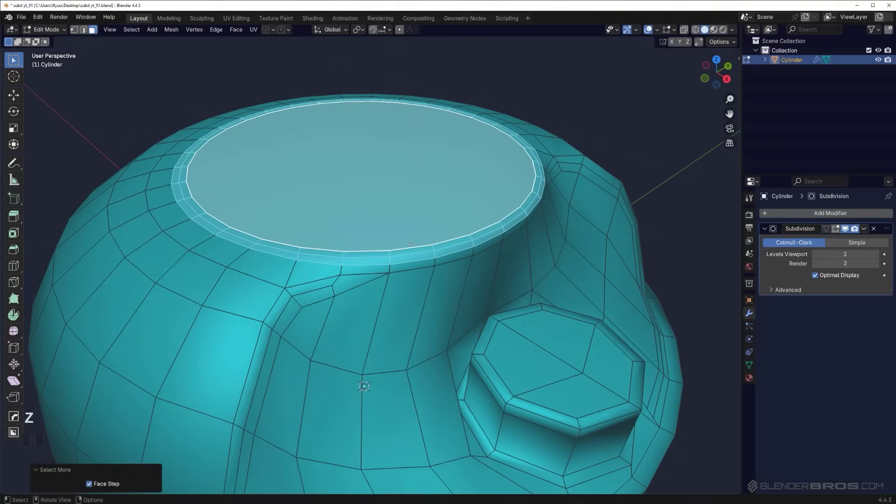
Shrink the selection by one face ring and raise the top cap about 0.046 m along Z.
key(ctrl+KP_Subtract)
key(g)
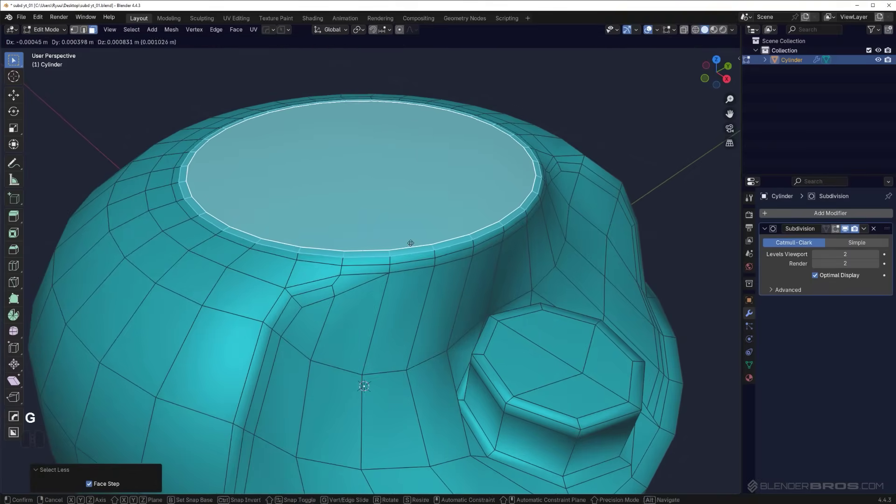
key(z)
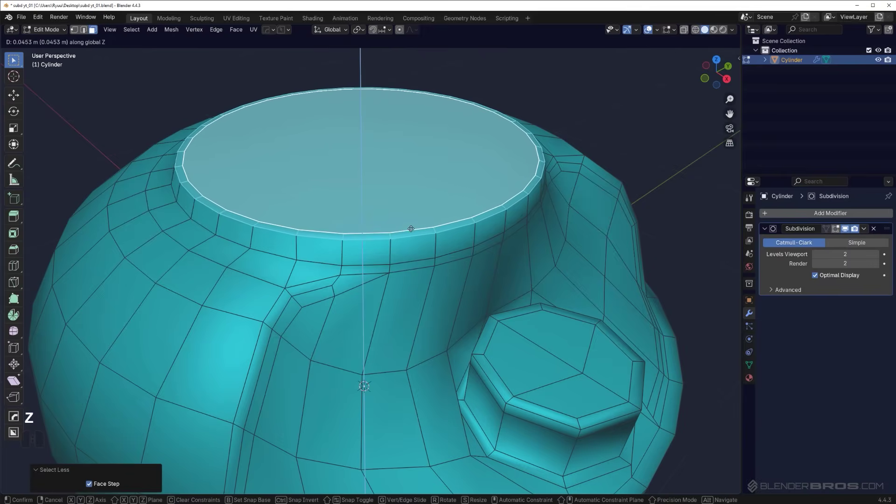
click(411, 228)
Cut an edge loop around the raised cap's side wall, slid towards its base, and check the smooth result.
key(ctrl+r)
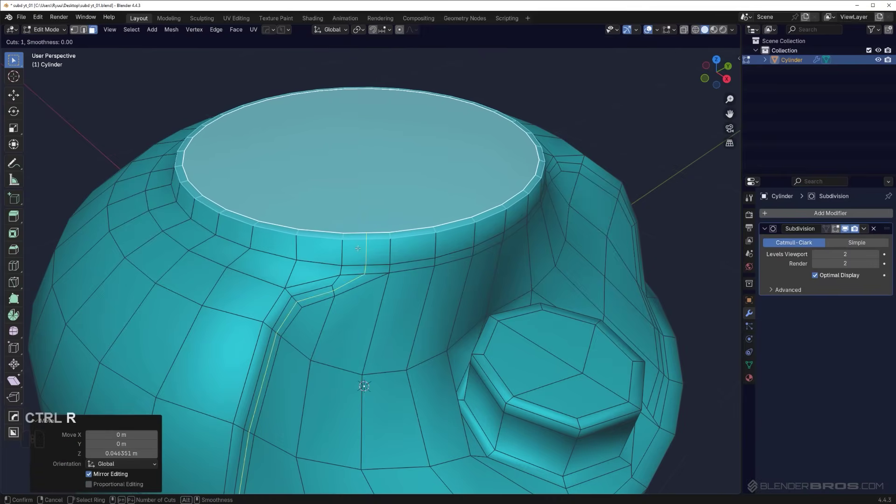
click(334, 253)
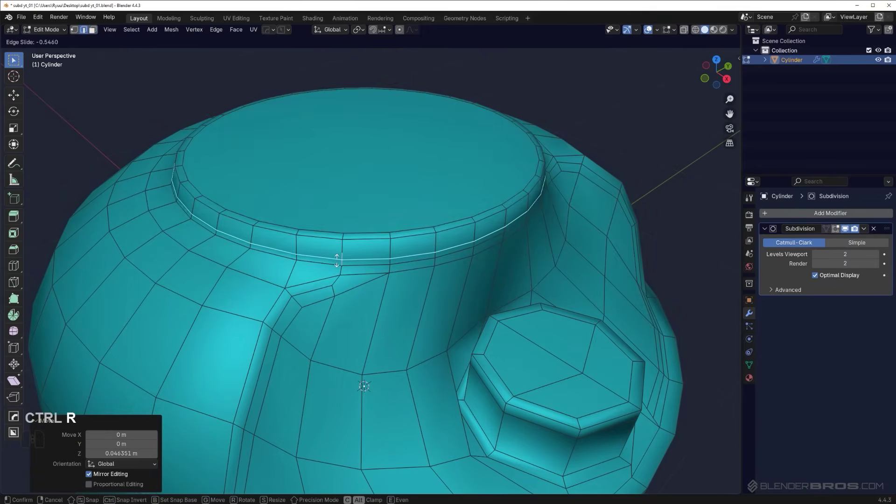
click(337, 261)
key(Tab)
scroll(374, 215, up, 2)
key(Tab)
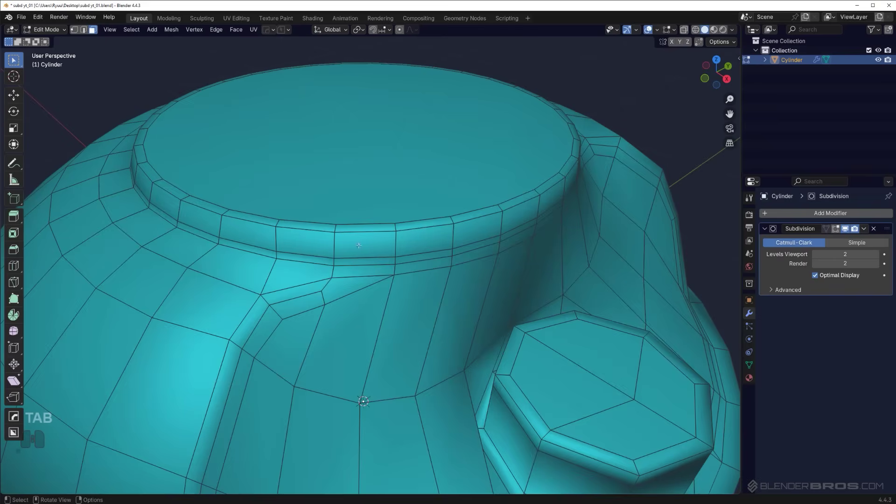
Cut another supporting edge loop around the raised cap's side wall and inspect the smooth surface around it.
scroll(357, 246, down, 1)
mouse_move(363, 249)
middle_down()
mouse_move(355, 260)
mouse_move(359, 252)
middle_up()
key(ctrl+r)
click(334, 254)
key(Tab)
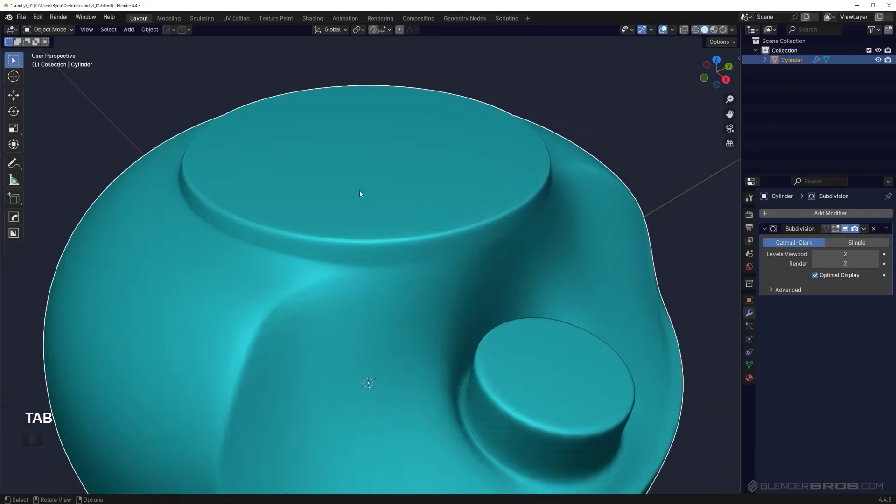
middle_drag(360, 191, 324, 194)
middle_drag(440, 241, 505, 245)
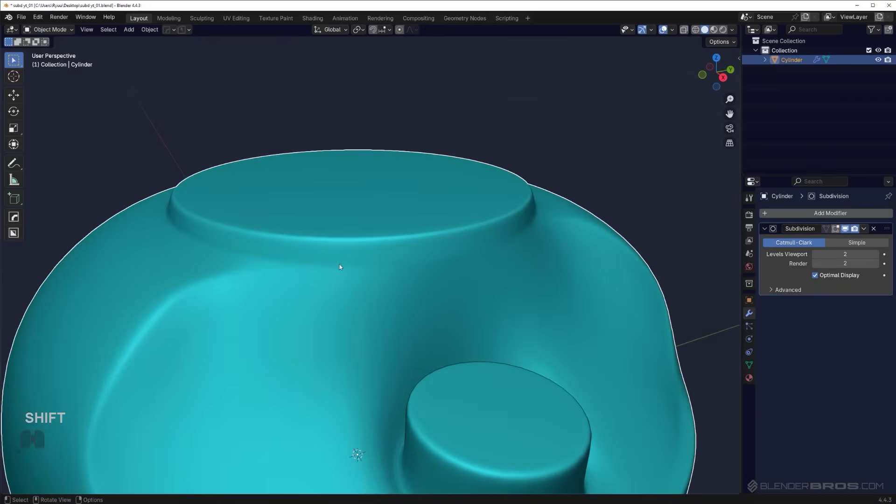
Slide the five-vertex row above the ledge fully up onto the loop above it, clean up the geometry, and inspect the surface.
key(Tab)
mouse_move(350, 279)
middle_down()
mouse_move(377, 284)
mouse_move(345, 273)
middle_up()
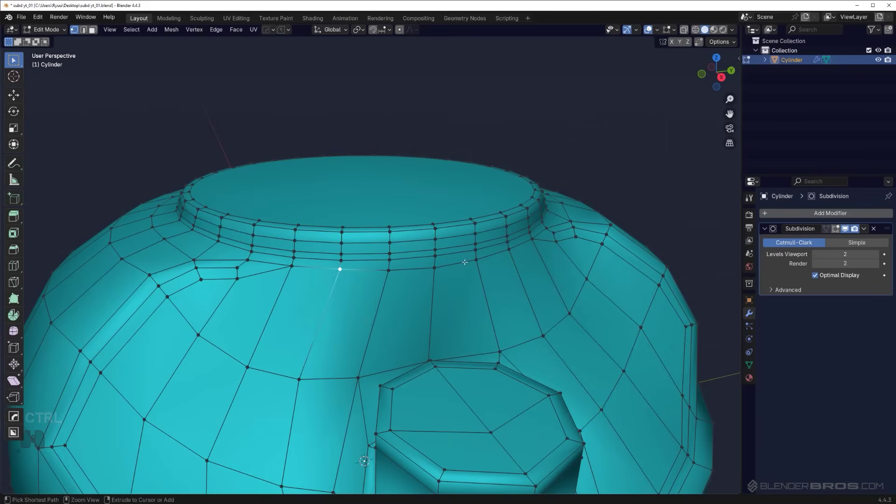
ctrl+click(513, 251)
key(g)
key(g)
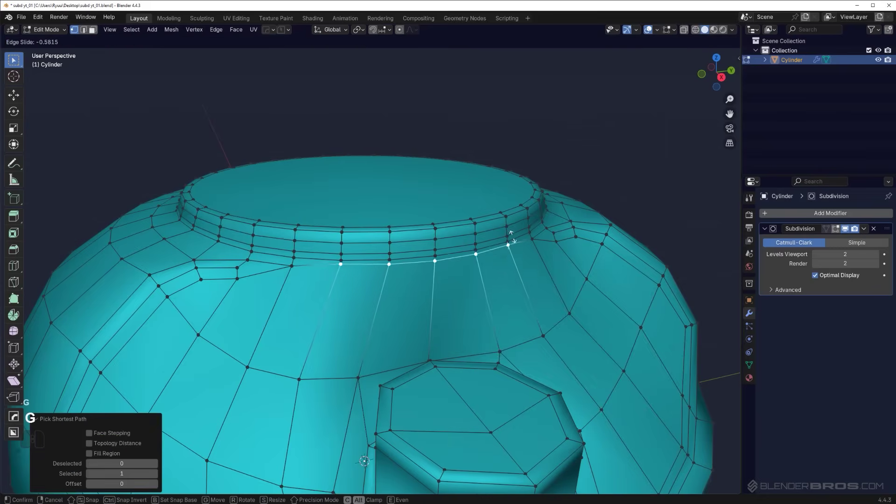
key(space)
key(3)
scroll(325, 274, up, 4)
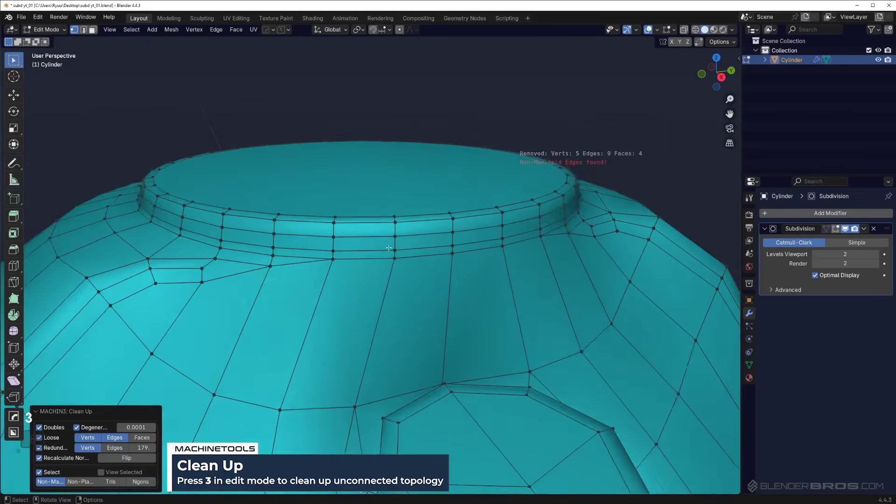
shift+middle_drag(325, 274, 414, 307)
key(Tab)
scroll(446, 182, down, 3)
middle_drag(446, 210, 413, 226)
middle_drag(517, 229, 495, 217)
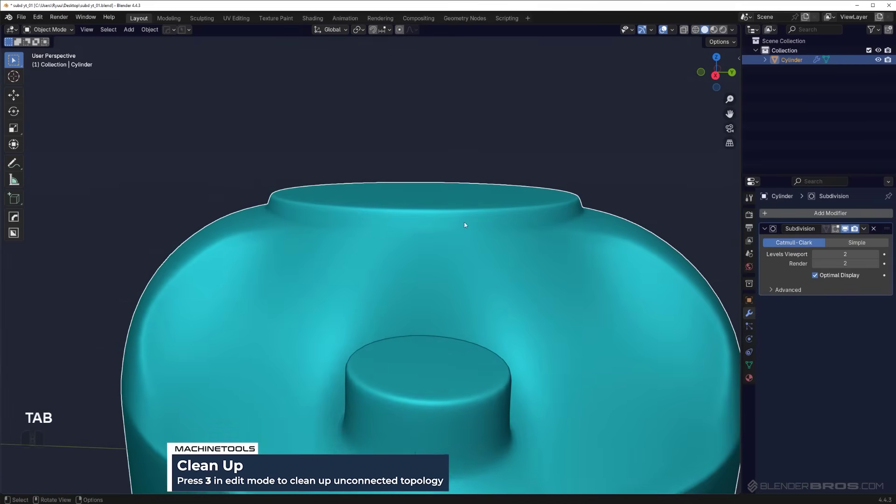
Merge the support loop's vertex at the cap's base onto the vertex directly below it.
key(Tab)
scroll(430, 244, up, 2)
middle_drag(432, 242, 457, 234)
key(Tab)
click(446, 226)
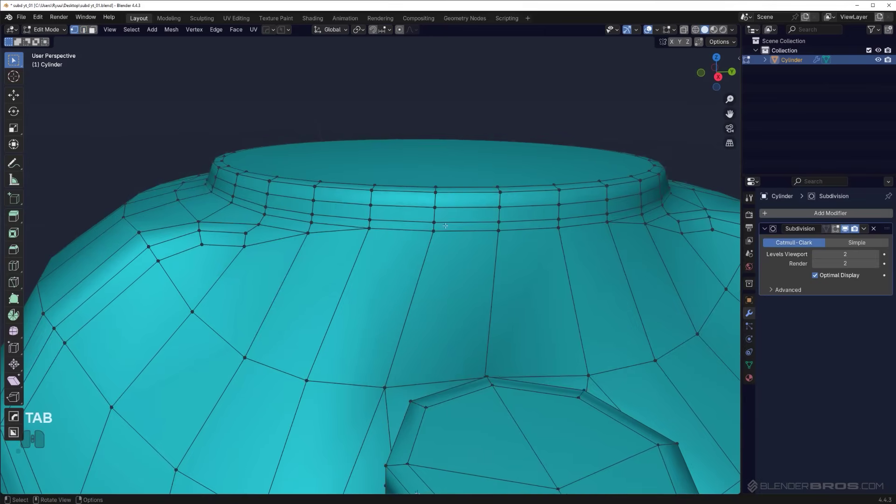
ctrl+click(369, 228)
key(1)
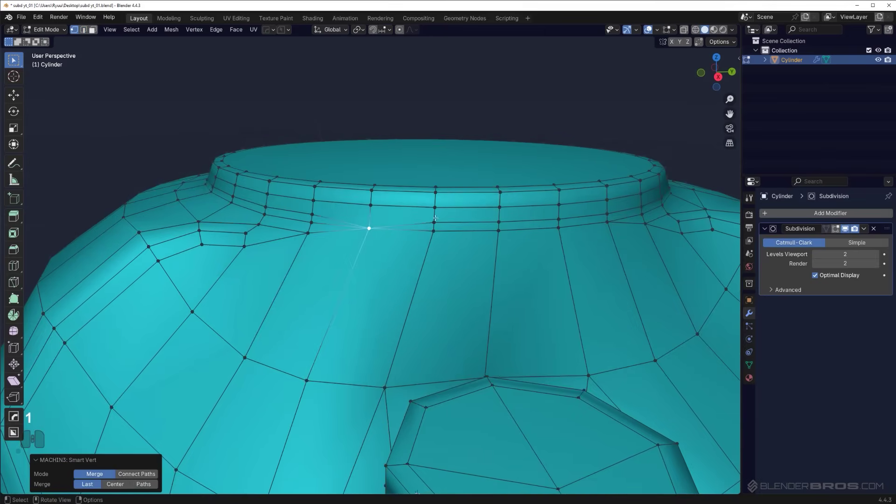
Slide the three neighbouring support loop vertices fully down onto the row beneath and clean up the overlapping geometry.
click(435, 219)
ctrl+click(559, 215)
key(g)
key(g)
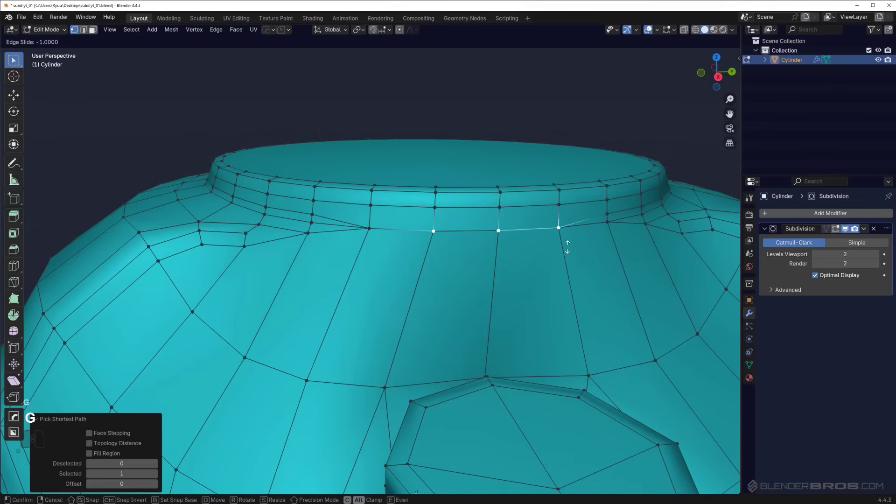
click(568, 248)
key(3)
Vertex-slide the leftover vertex at the cap's base along its edge by a factor of about 0.12 and inspect the smooth surface.
middle_drag(569, 248, 374, 206)
key(Tab)
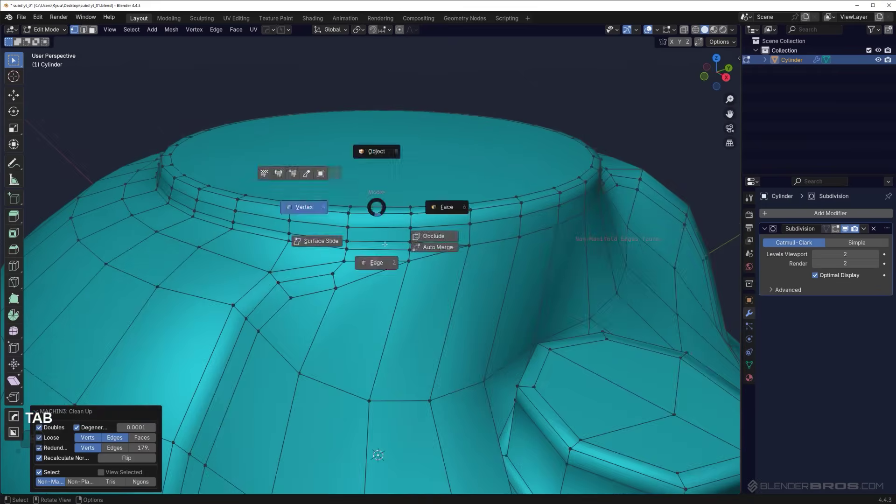
click(413, 254)
key(x)
click(398, 252)
key(1)
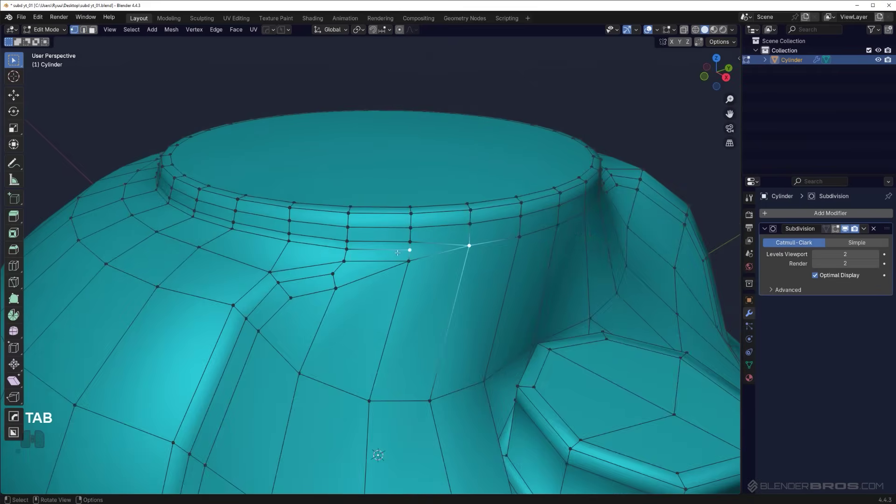
key(g)
key(g)
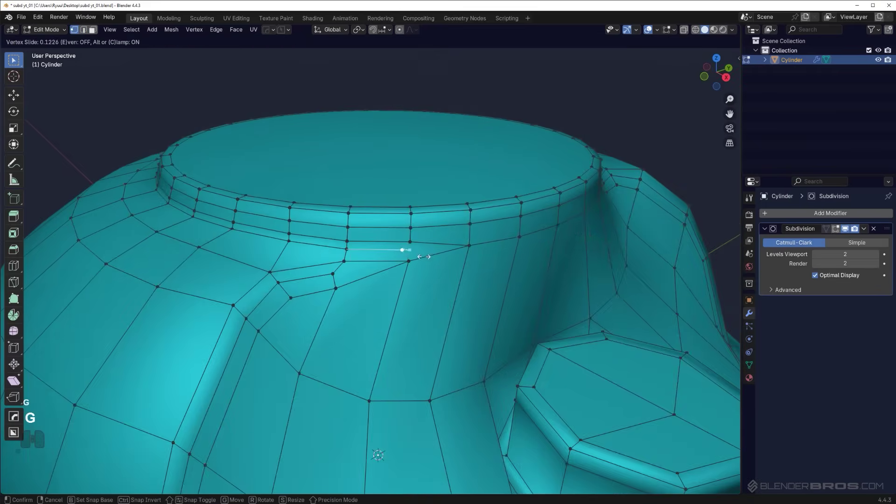
click(424, 256)
key(Tab)
scroll(444, 164, down, 5)
middle_drag(444, 164, 341, 244)
scroll(259, 257, up, 4)
scroll(440, 230, down, 3)
Move the ledge vertex directly behind the boss by -0.031459 m along X.
key(Tab)
middle_drag(333, 274, 367, 181)
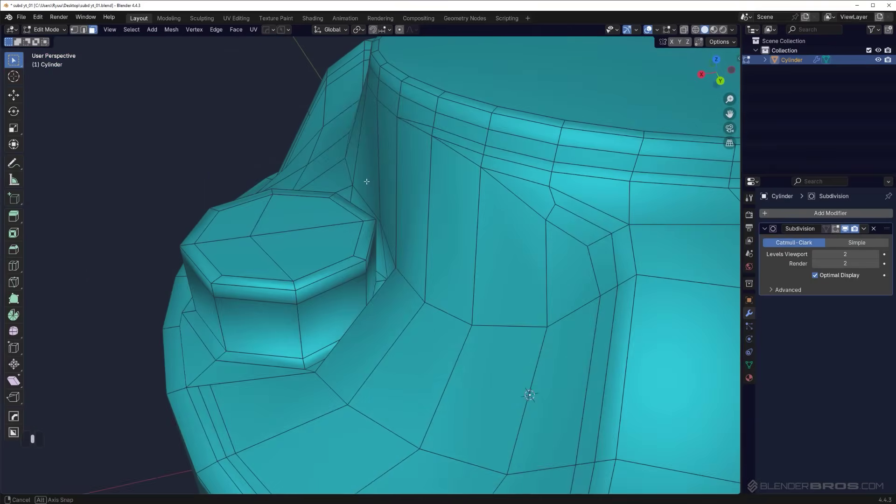
key(g)
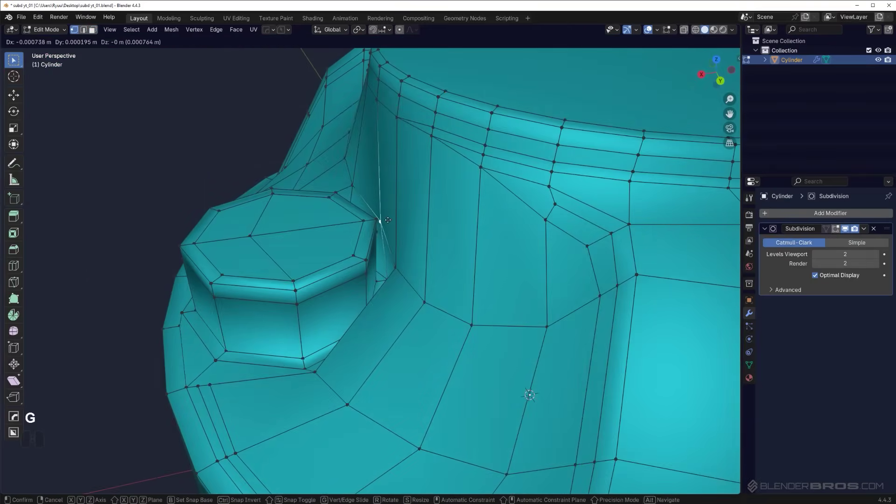
key(x)
click(403, 220)
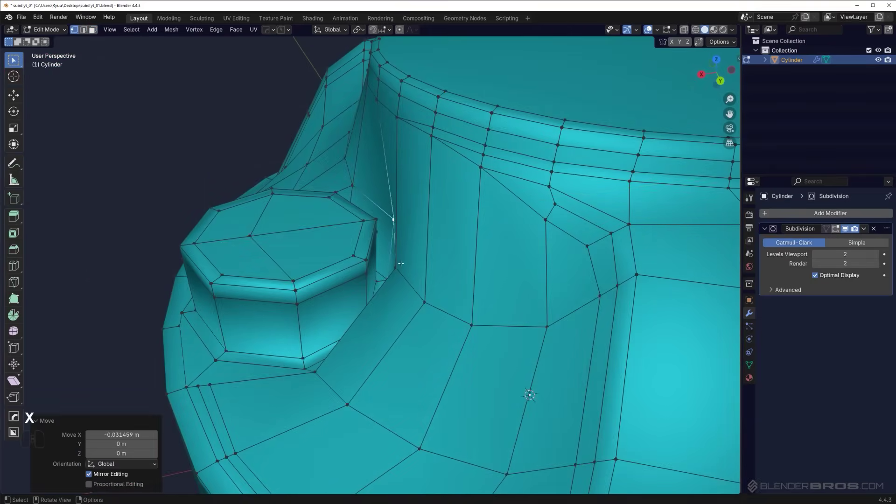
Move the next two vertices along the foot of the ledge wall slightly along negative X and review the model.
click(397, 269)
key(g)
key(x)
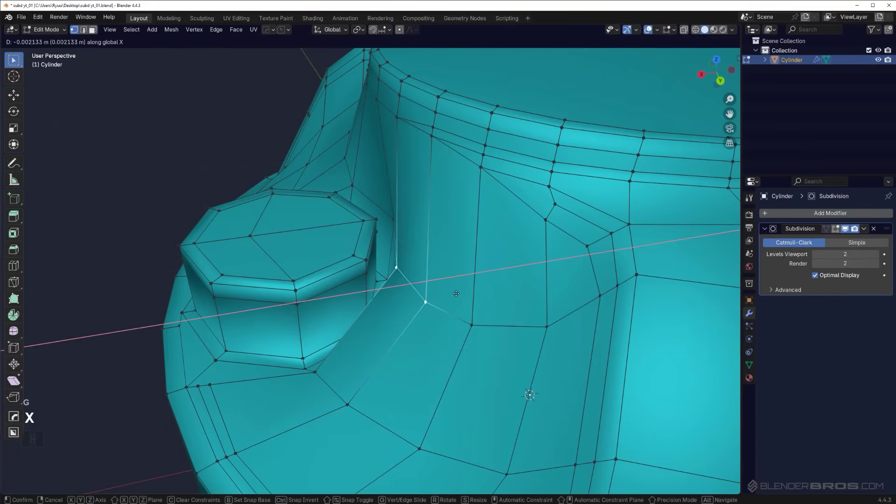
click(474, 292)
scroll(474, 293, down, 3)
middle_drag(475, 293, 512, 319)
middle_drag(473, 267, 457, 212)
scroll(464, 245, up, 1)
Add a mesh circle with 32 vertices and a 1 m radius at the world origin.
key(Tab)
click(461, 172)
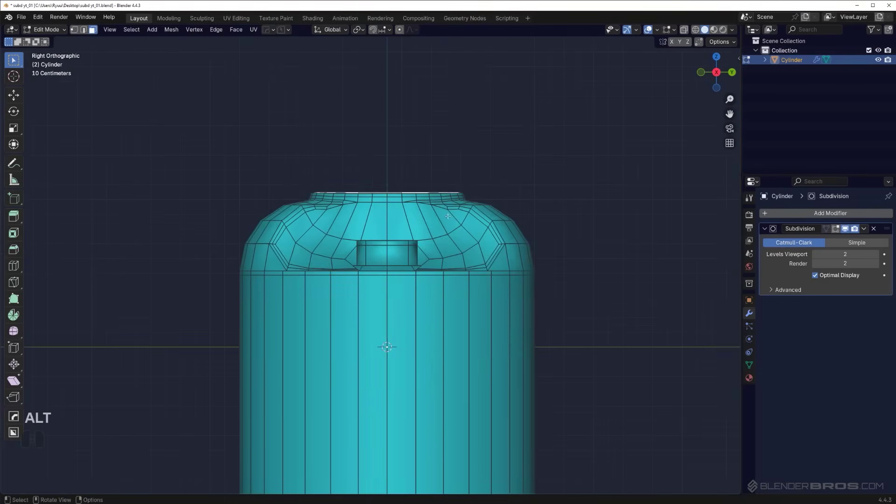
key(Tab)
key(shift+a)
mouse_move(453, 171)
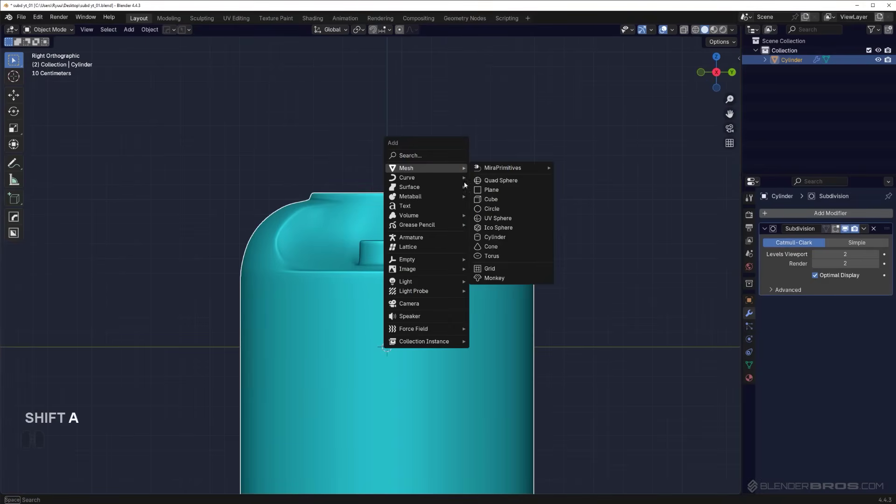
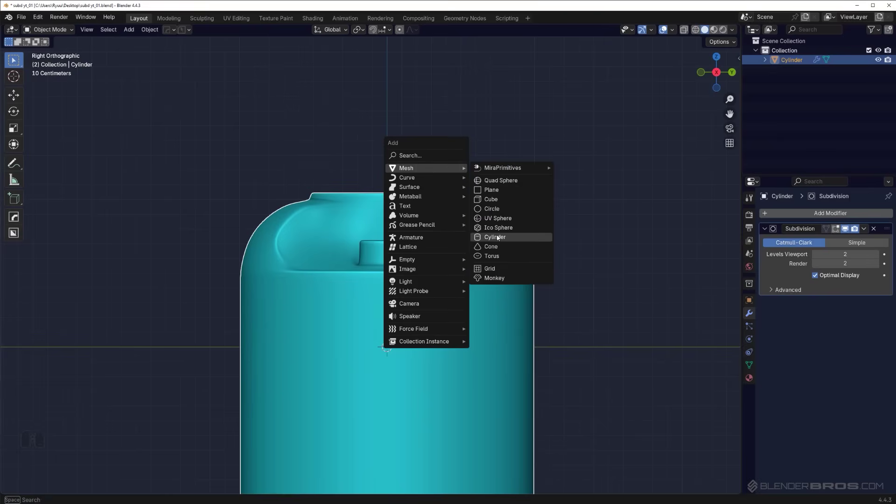
click(494, 209)
scroll(502, 242, down, 2)
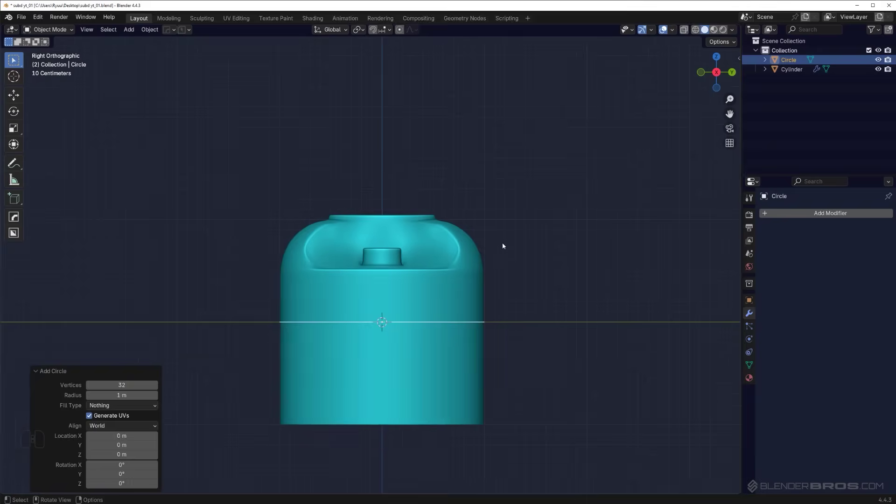
Raise the circle about 0.78 m along Z and scale it by 1.460 so it surrounds the cylinder.
key(g)
key(z)
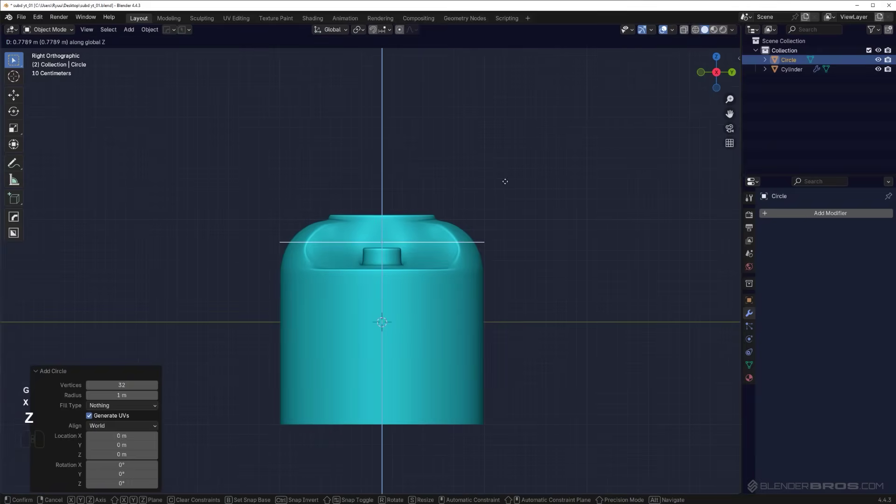
click(507, 185)
key(s)
click(578, 192)
middle_drag(578, 192, 542, 234)
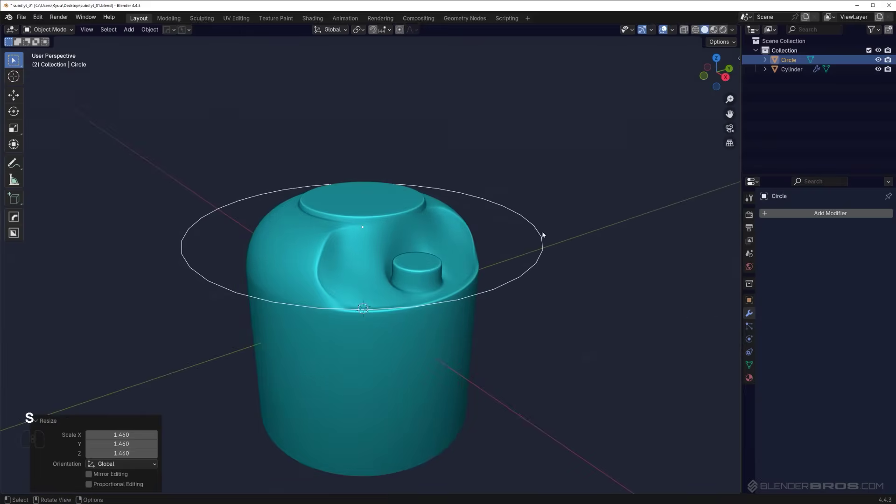
Snap the 3D cursor to the selected circle and set the transform pivot point to 3D Cursor.
key(shift+s)
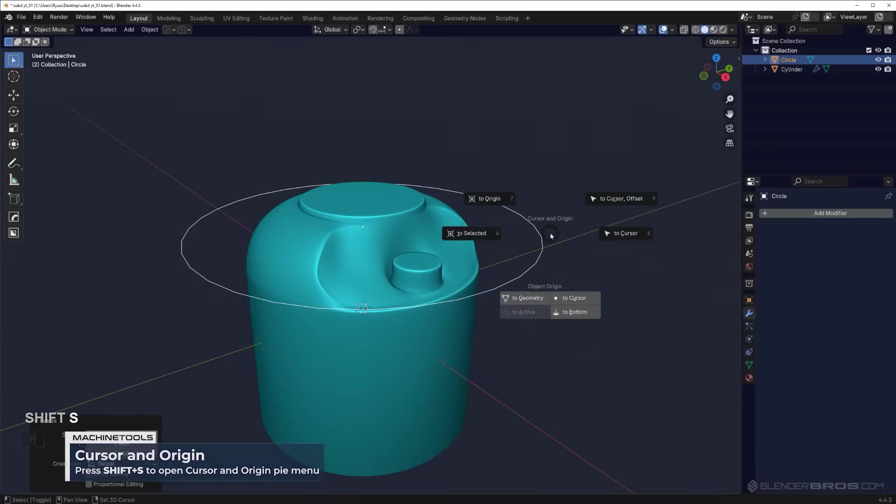
click(477, 235)
scroll(453, 226, up, 2)
scroll(391, 93, up, 2)
click(359, 29)
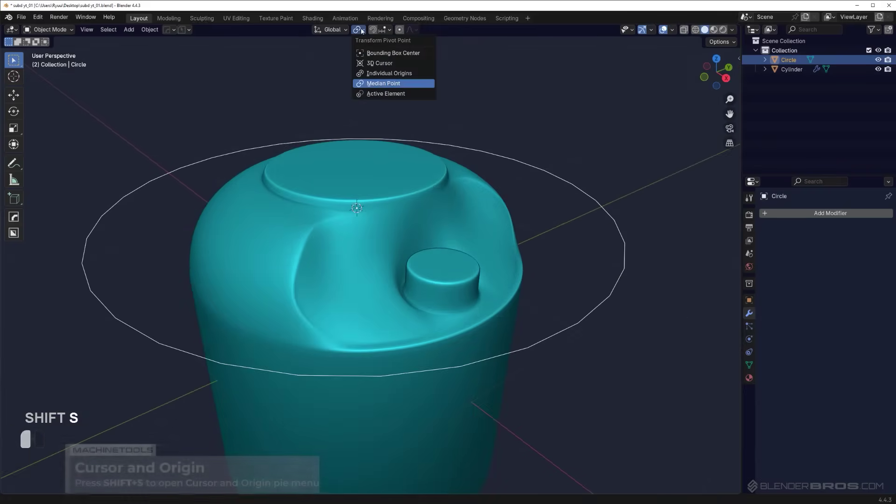
click(379, 64)
Scale the path of four ledge-wall vertices behind and beside the cylinder's boss by 0.922 about the 3D cursor.
click(380, 179)
key(Tab)
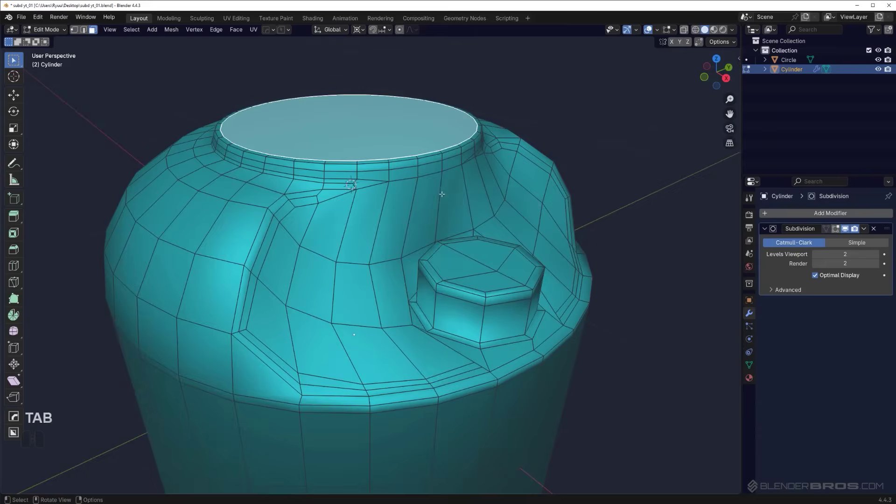
middle_drag(379, 180, 421, 262)
scroll(426, 291, up, 3)
key(1)
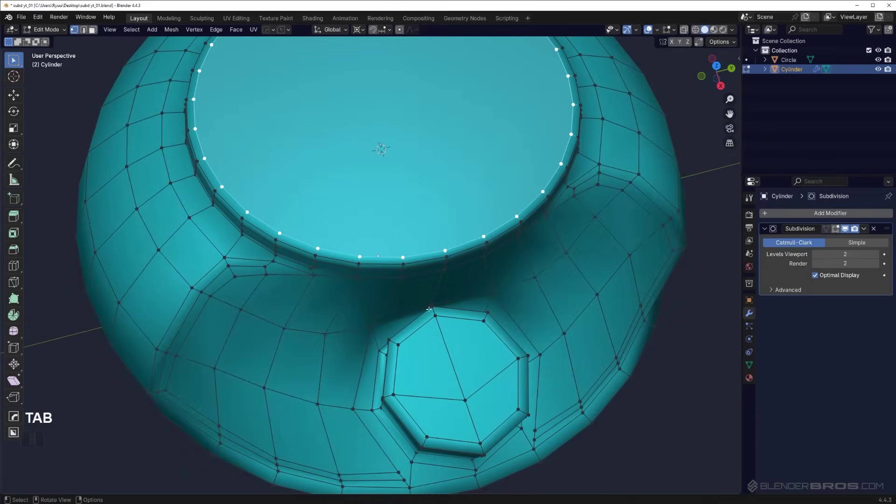
click(440, 299)
middle_drag(440, 299, 333, 259)
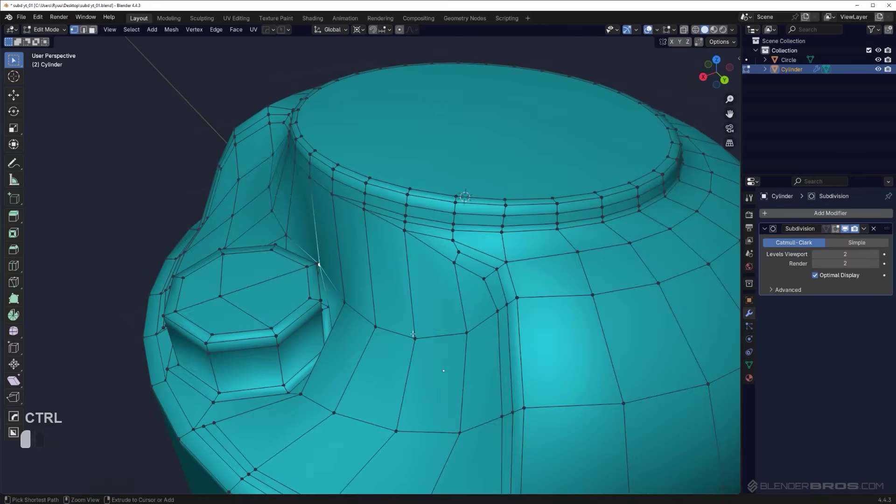
ctrl+click(413, 334)
middle_drag(413, 334, 633, 345)
key(s)
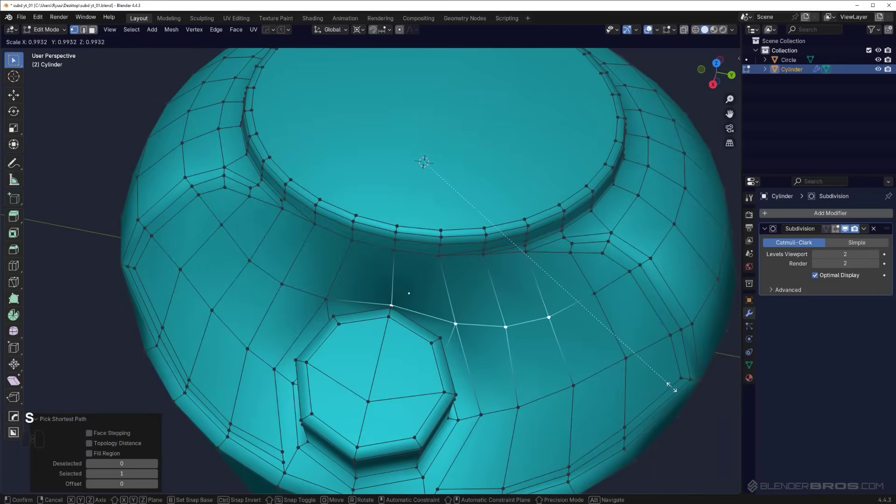
click(648, 380)
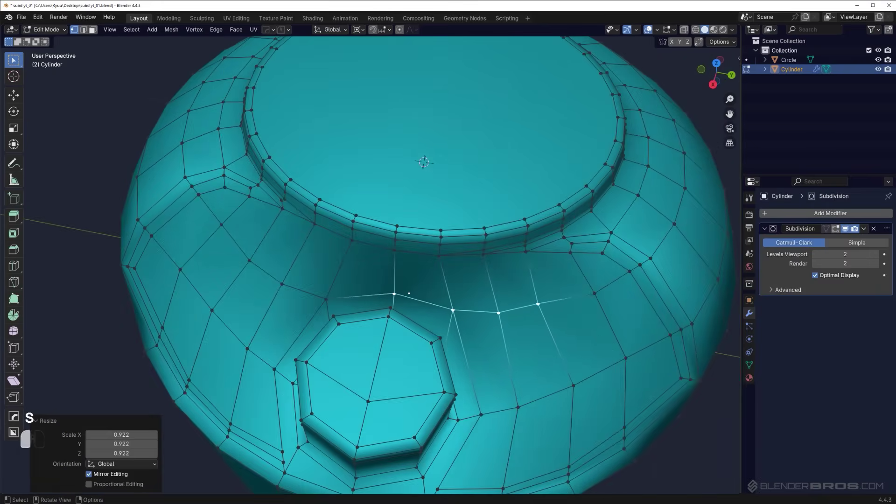
Scale the two ledge-wall vertices beside the boss by 1.057 in X and Y only, undoing a first uniform scale.
middle_drag(552, 357, 390, 350)
click(389, 349)
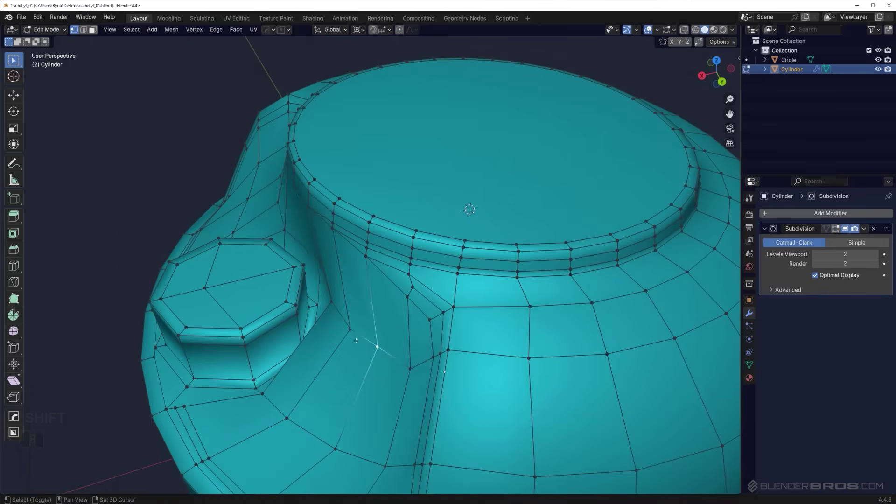
key(s)
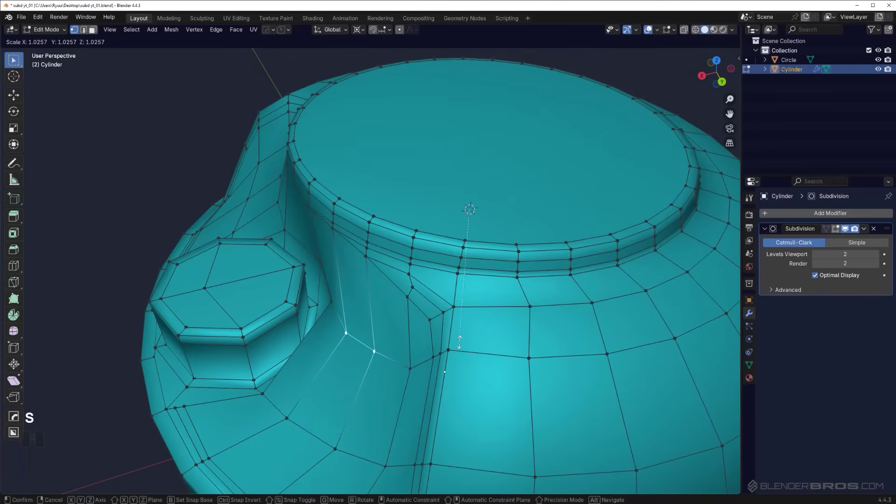
click(465, 348)
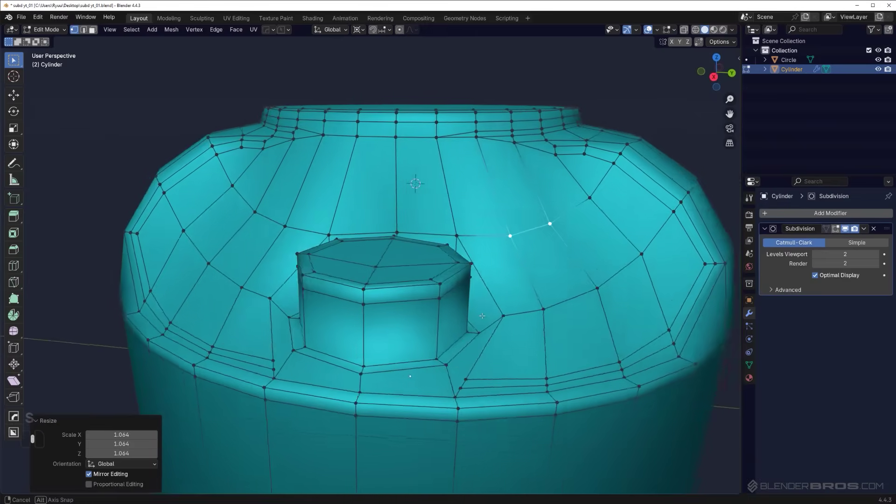
key(ctrl+z)
key(s)
key(shift+z)
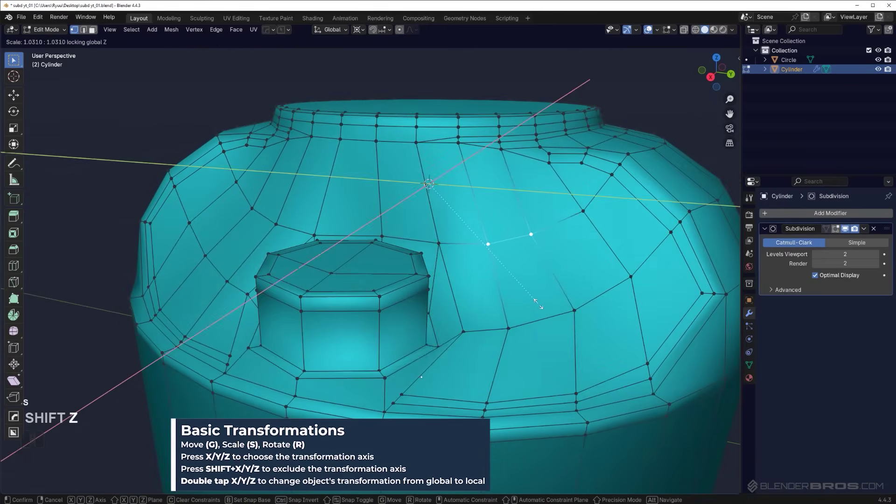
click(542, 305)
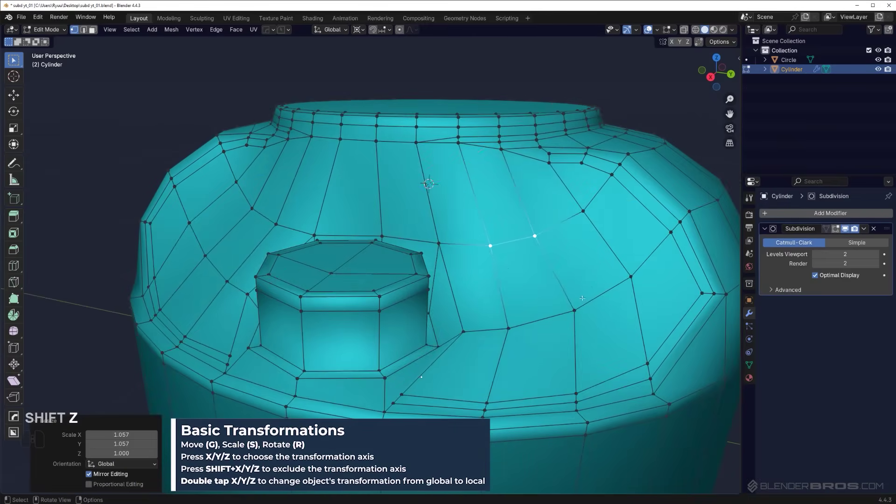
Symmetrize the cylinder mesh along Y from the positive to the negative side and review the smoothed result.
middle_drag(583, 298, 320, 237)
middle_drag(413, 217, 493, 232)
middle_drag(425, 200, 441, 223)
key(Tab)
key(alt+x)
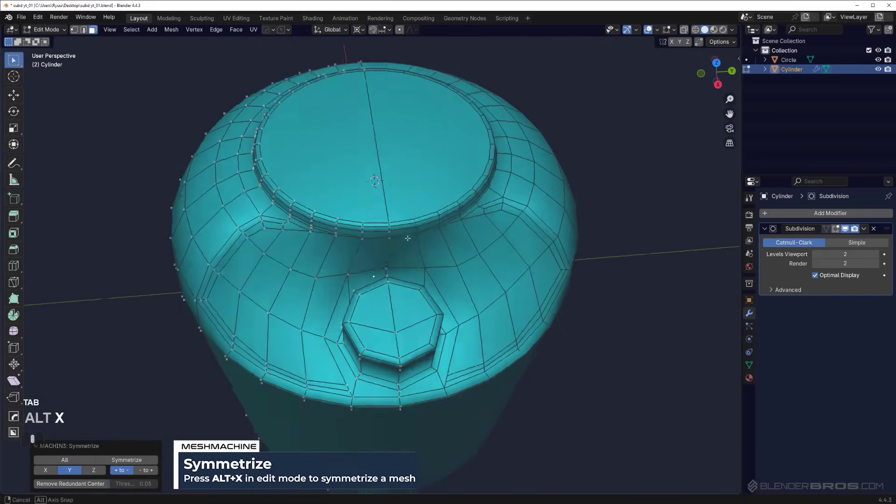
key(Tab)
key(Tab)
Merge the four faces on top of the boss into a single octagonal face.
scroll(420, 222, up, 2)
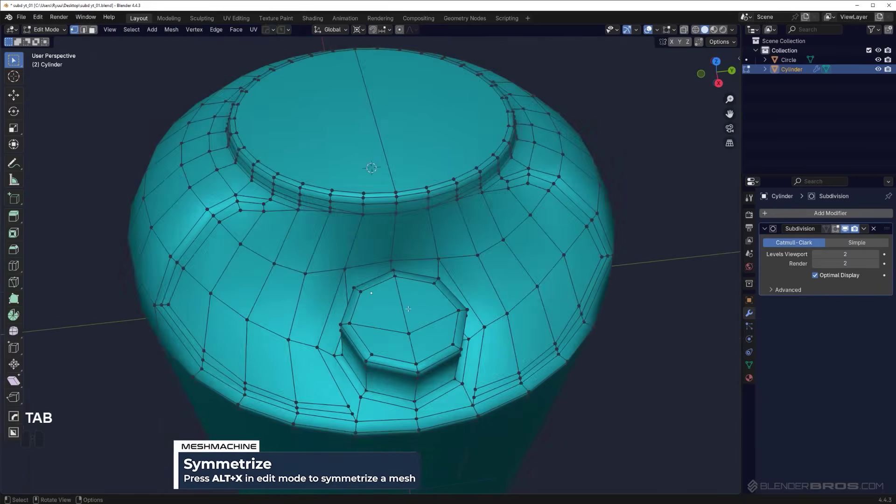
shift+middle_drag(409, 270, 433, 203)
scroll(413, 280, up, 1)
shift+middle_drag(414, 298, 385, 233)
shift+middle_drag(339, 307, 423, 284)
shift+middle_drag(388, 321, 451, 282)
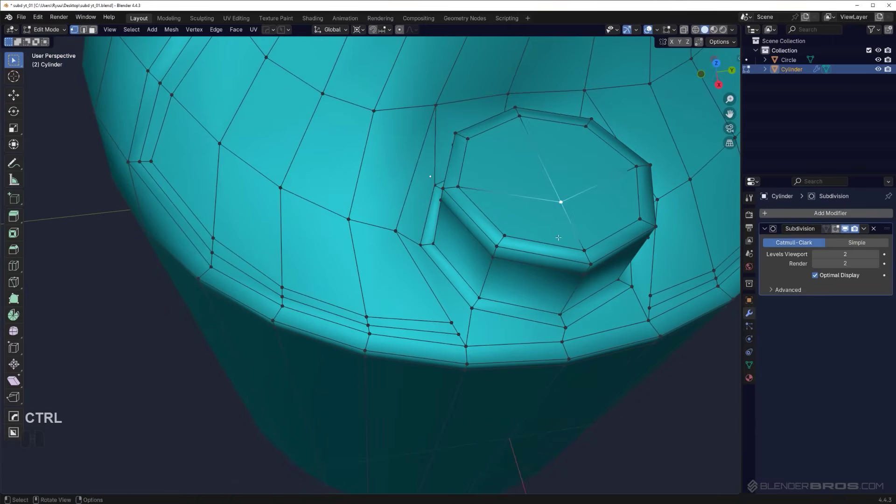
shift+middle_drag(559, 238, 488, 232)
key(ctrl+Tab)
shift+click(421, 201)
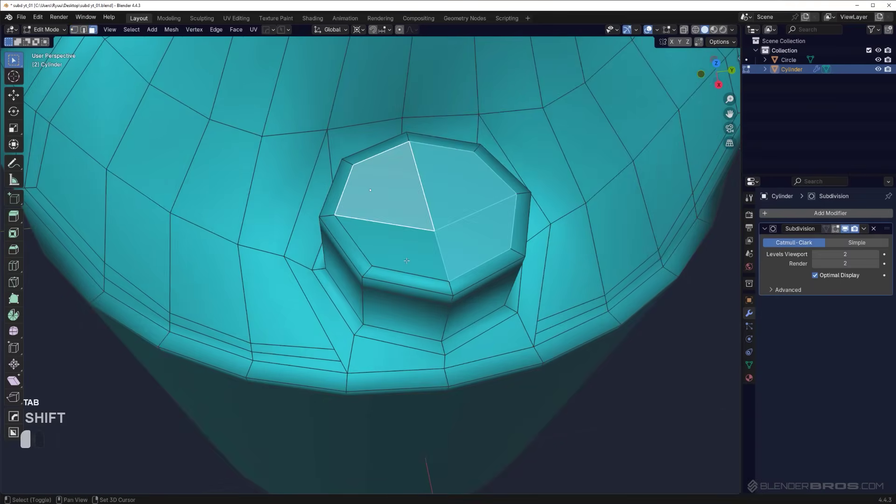
shift+click(402, 252)
key(f)
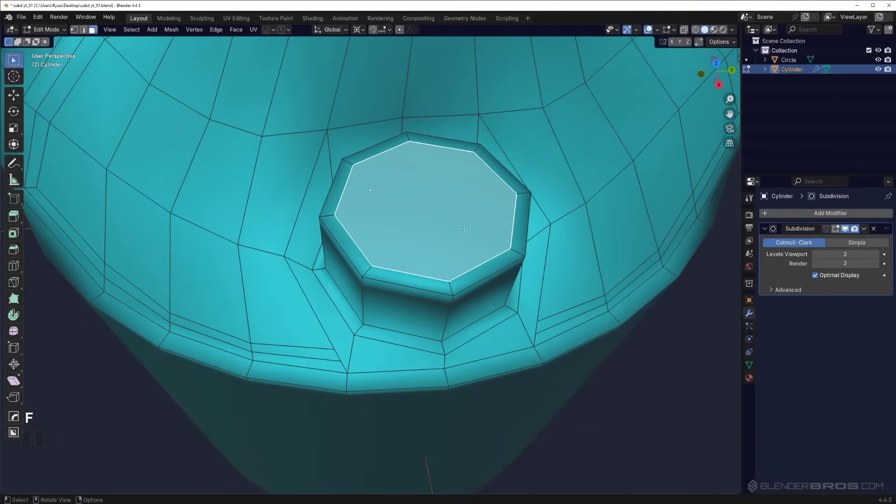
Inset the boss's octagonal top face slightly and check the smoothed rim of the boss.
key(i)
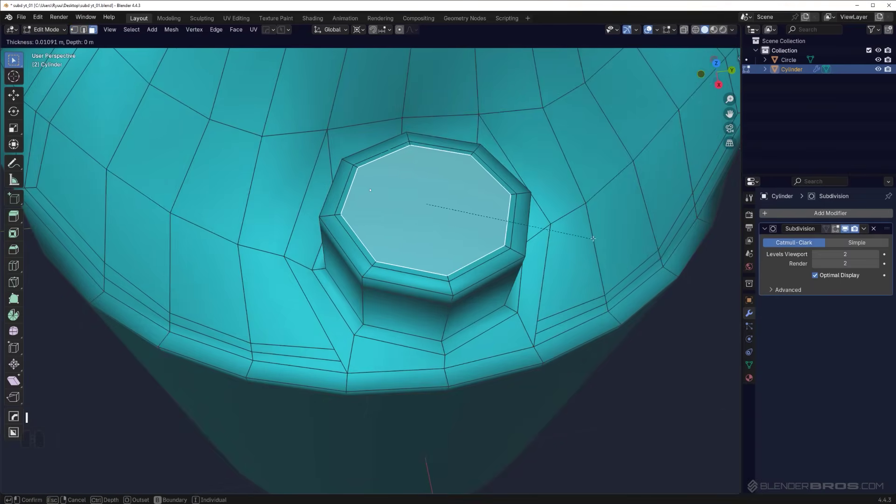
click(544, 229)
key(Tab)
middle_drag(453, 253, 480, 236)
key(Tab)
shift+middle_drag(485, 190, 412, 210)
key(Tab)
key(Tab)
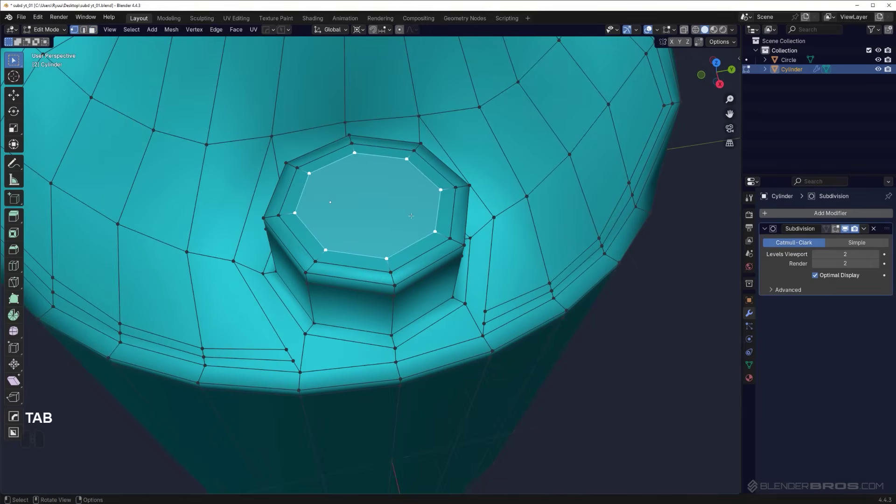
Delete the inset top face of the boss and close the opening with a Grid Fill of span 2.
key(Tab)
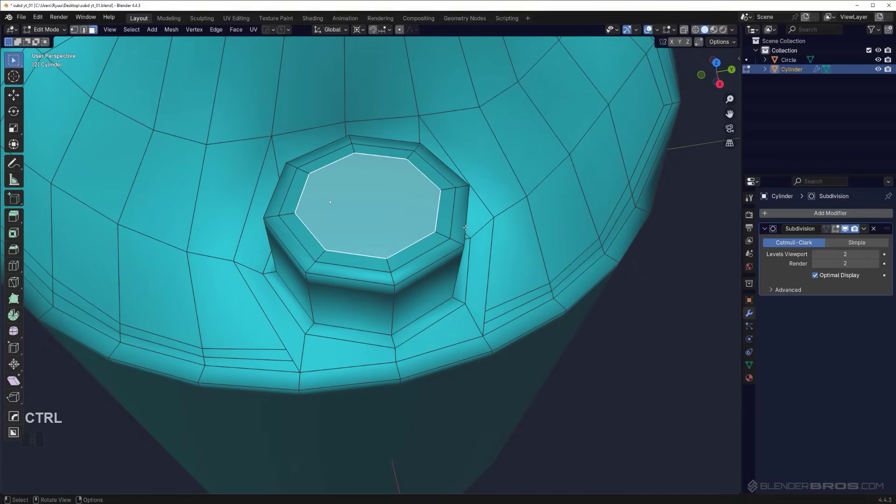
key(x)
click(458, 189)
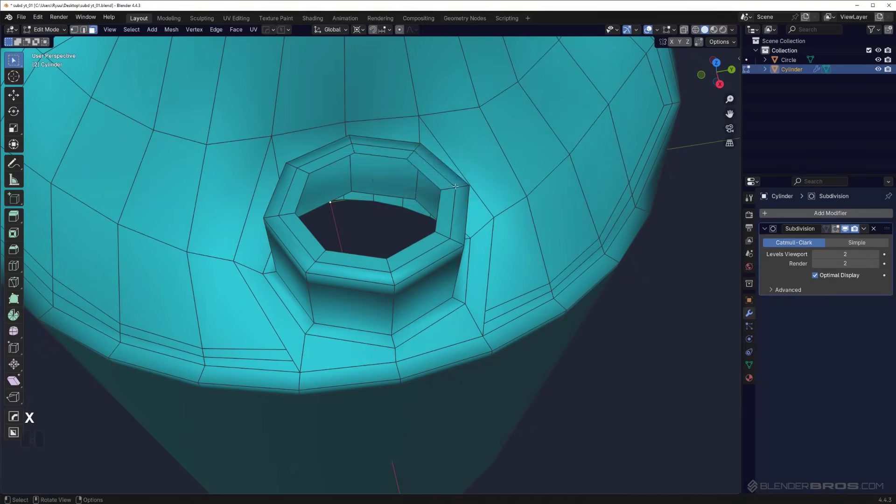
key(Tab)
alt+click(420, 172)
key(ctrl+f)
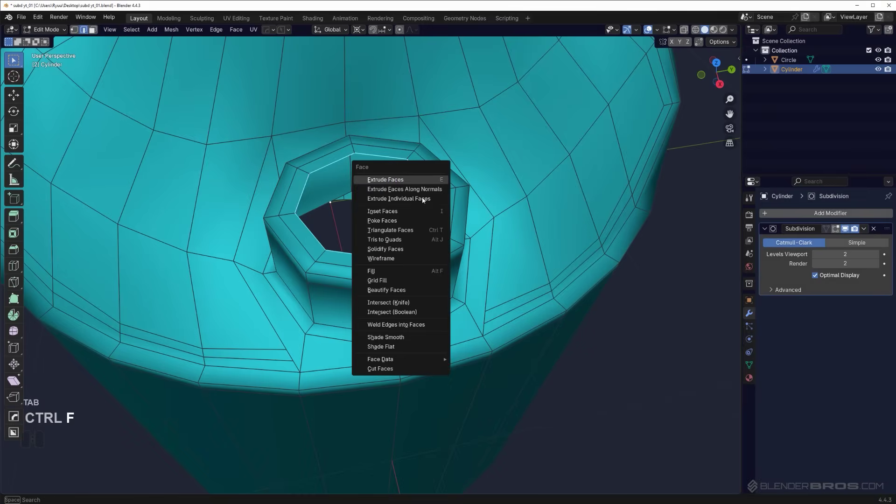
click(410, 278)
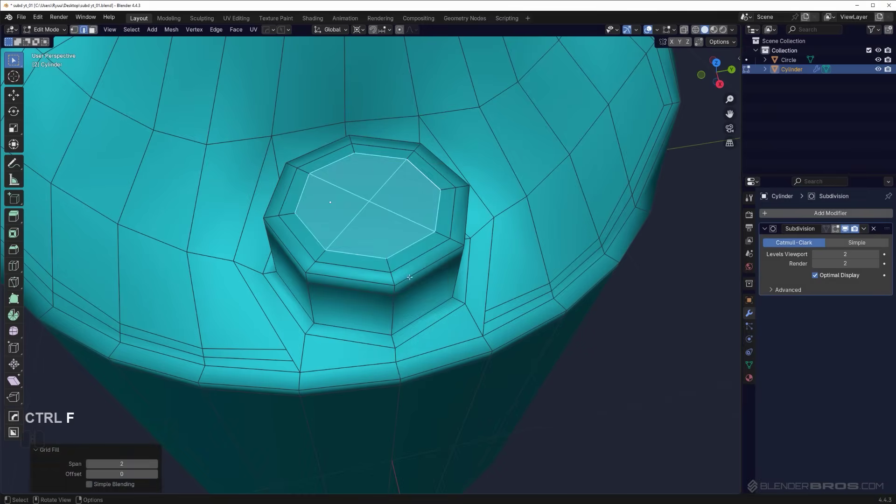
middle_drag(423, 196, 441, 186)
key(Tab)
Merge the two inner support-loop end vertices in front of the boss into the adjacent rim vertex.
middle_drag(404, 282, 429, 303)
click(485, 261)
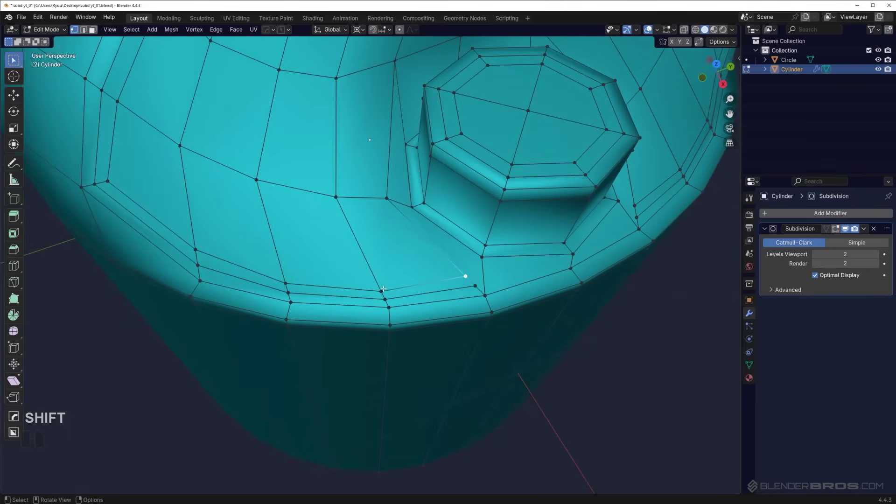
shift+click(485, 295)
key(1)
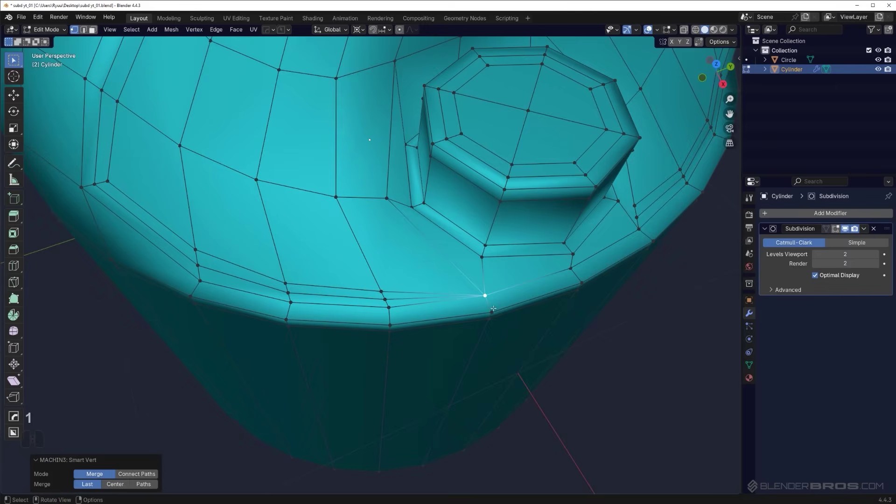
key(Tab)
key(x)
click(399, 298)
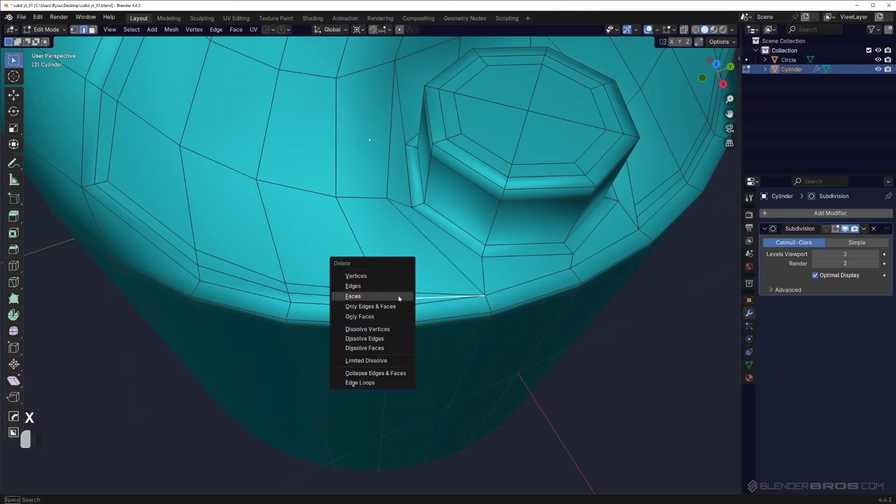
key(Tab)
Add a loop cut around the cylinder's side wall and slide it up close below the top rim.
middle_drag(435, 284, 473, 261)
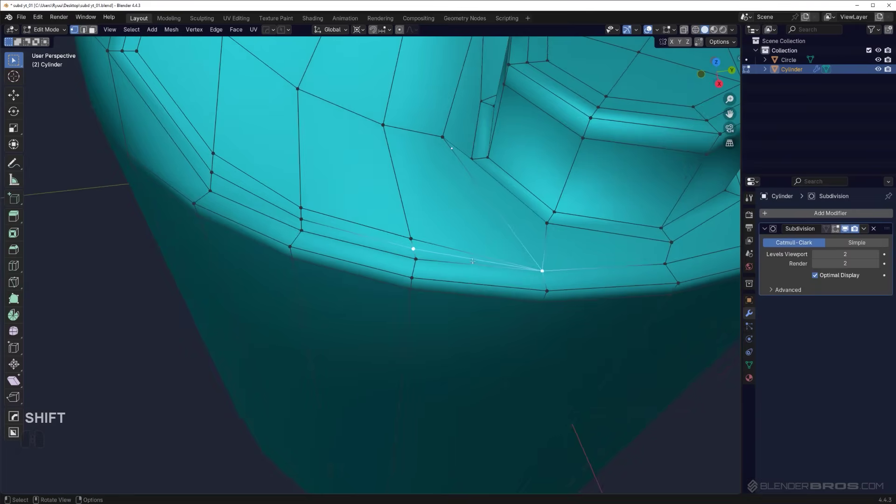
scroll(464, 340, down, 3)
key(Tab)
key(ctrl+r)
click(474, 315)
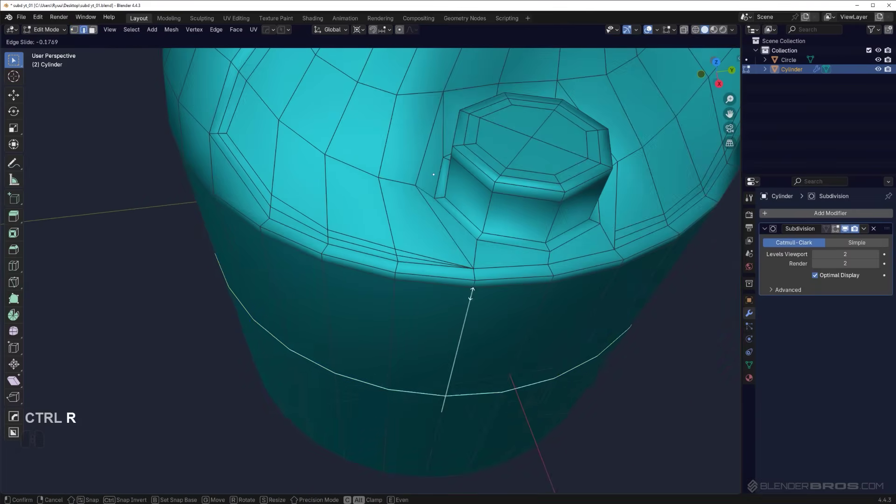
click(462, 205)
key(Tab)
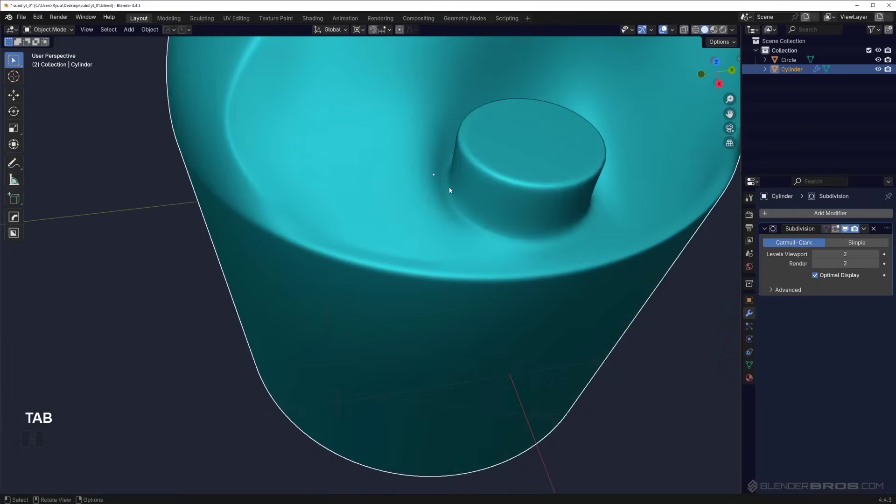
Dissolve the middle one of the converging edges that run into the merged rim vertex in front of the boss.
middle_drag(449, 187, 441, 215)
shift+middle_drag(441, 220, 428, 238)
scroll(439, 264, up, 2)
scroll(429, 238, up, 2)
key(Tab)
scroll(484, 226, up, 2)
shift+middle_drag(484, 226, 423, 272)
scroll(423, 273, down, 2)
key(2)
click(365, 279)
key(x)
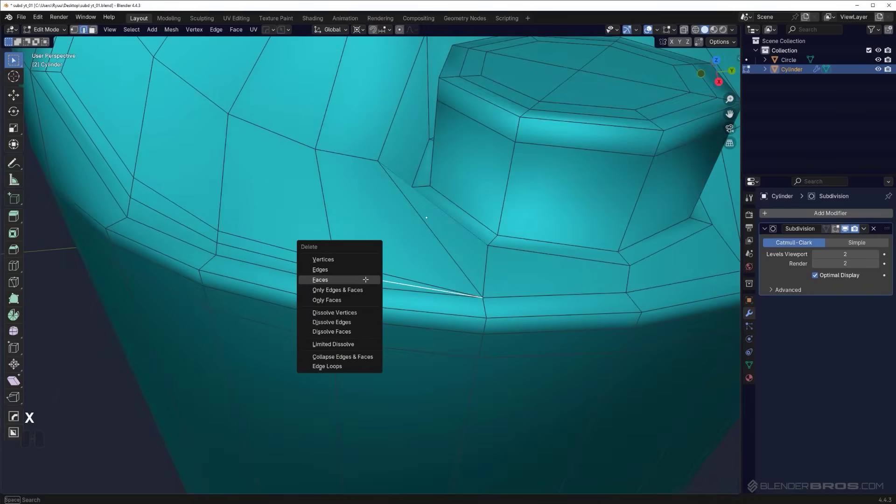
click(355, 321)
Slide the end vertex of the shortened middle support loop slightly back along its edge.
middle_drag(354, 321, 400, 315)
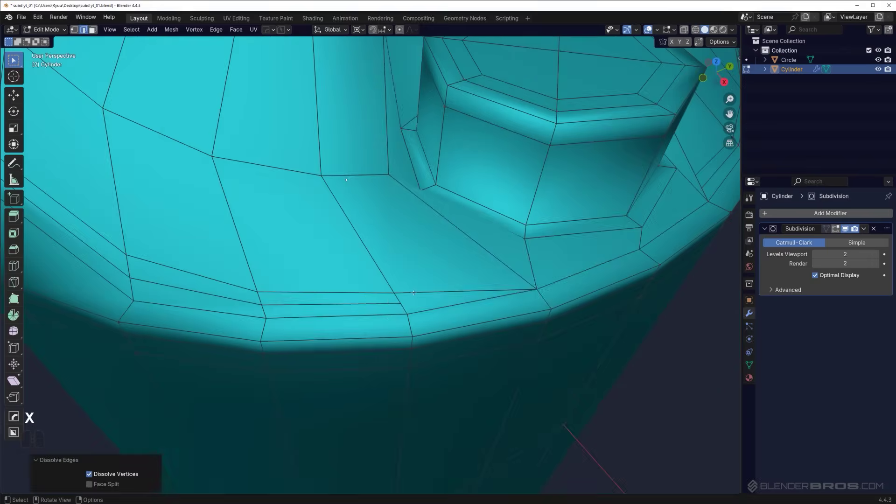
key(Tab)
click(401, 304)
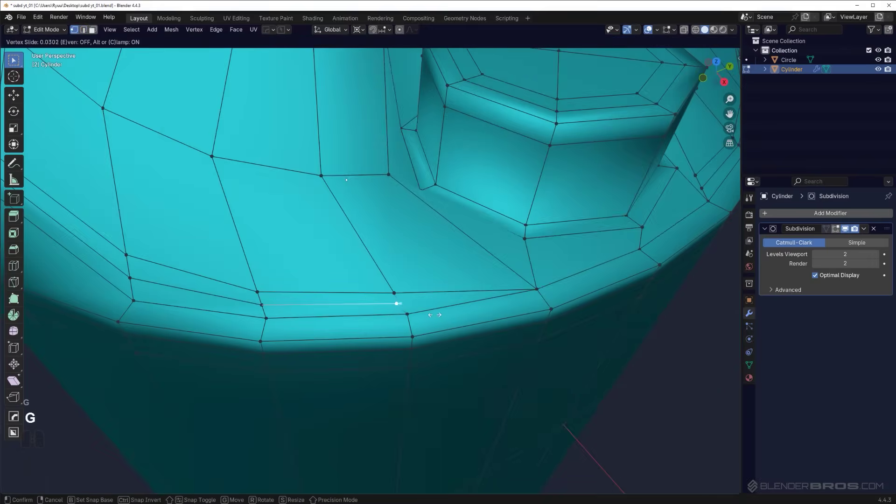
key(Tab)
Symmetrize the mesh along Y again to mirror the corrected rim topology onto the opposite side.
middle_drag(439, 316, 426, 222)
key(Tab)
key(alt+x)
key(Tab)
scroll(526, 199, down, 3)
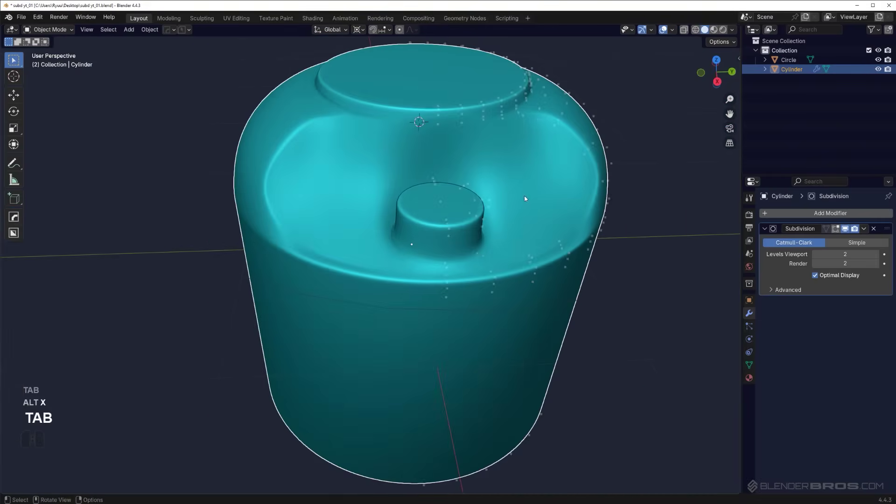
Examine the topology around the boss and select the narrow face where the rim's support loops converge.
key(Tab)
scroll(490, 247, up, 2)
middle_drag(427, 93, 468, 226)
middle_drag(416, 158, 415, 243)
scroll(379, 273, up, 4)
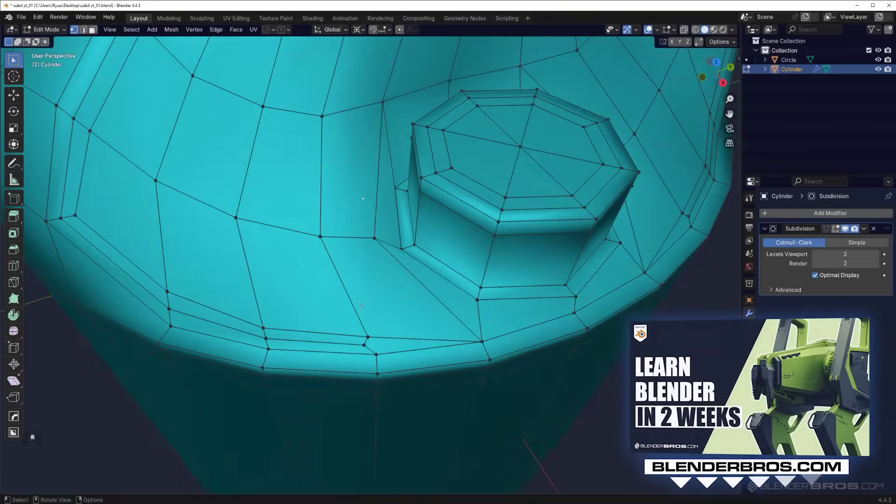
key(Tab)
mouse_move(377, 353)
shift+middle_down()
mouse_move(476, 295)
mouse_move(378, 243)
mouse_move(411, 211)
mouse_move(392, 218)
mouse_move(402, 225)
mouse_move(374, 211)
mouse_move(426, 228)
mouse_move(386, 210)
mouse_move(379, 225)
mouse_move(332, 250)
shift+middle_up()
click(476, 295)
key(Tab)
key(Tab)
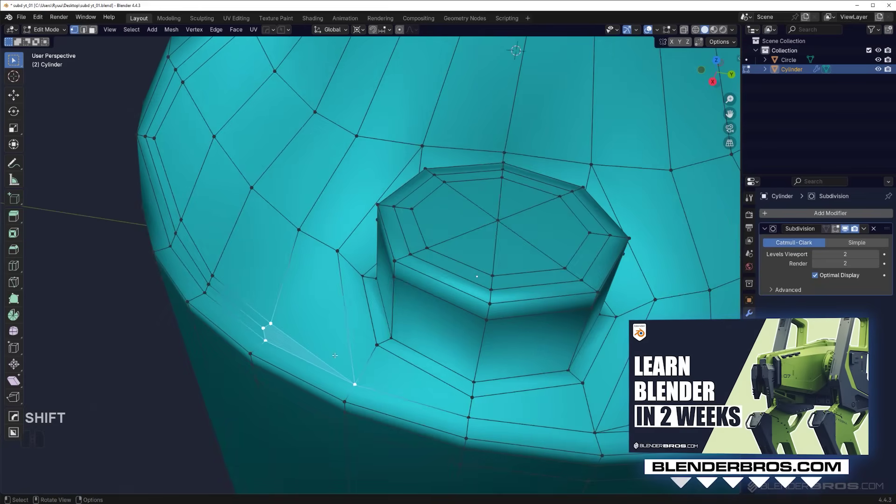
Knife-cut a new edge from the narrow face's upper edge, past the ledge edge beside the boss, to the ledge vertex behind it.
key(k)
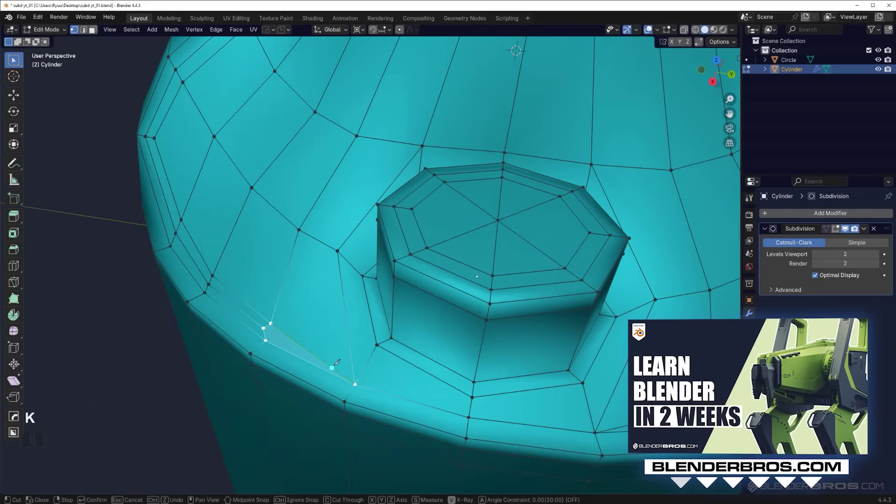
click(337, 371)
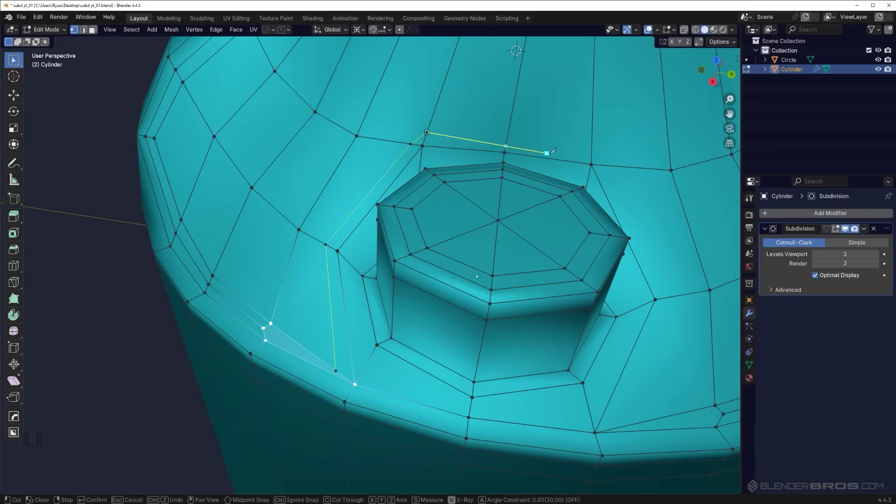
click(592, 151)
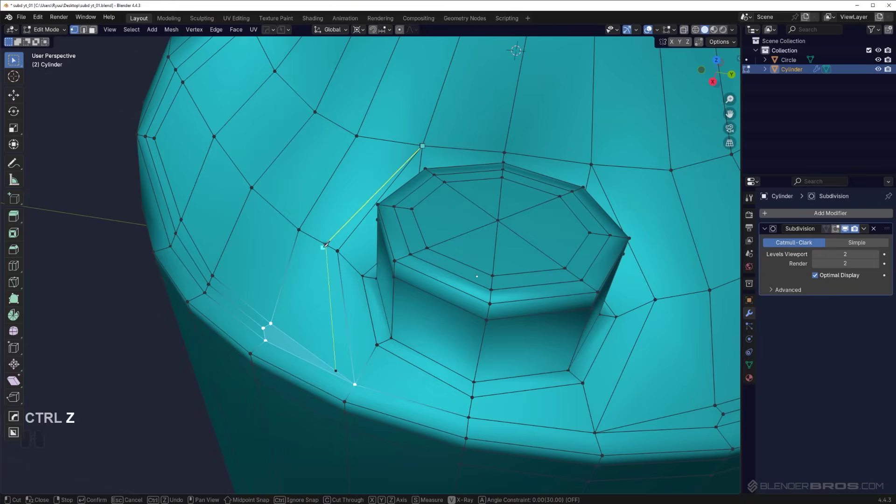
key(space)
key(Tab)
scroll(385, 190, down, 5)
middle_drag(385, 190, 413, 203)
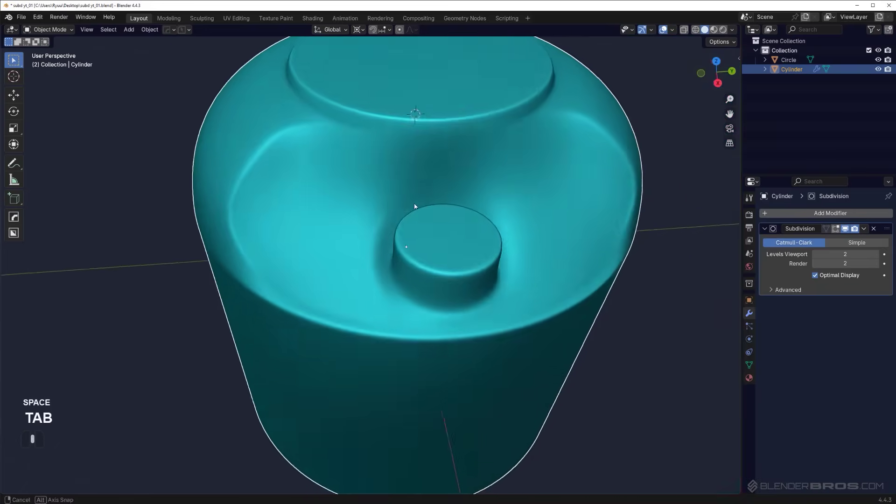
Knife-cut another support line from the shared vertex behind the boss, around its base, to the short edge in front of it.
scroll(434, 339, up, 4)
shift+middle_drag(417, 164, 392, 192)
key(Tab)
scroll(387, 210, up, 3)
key(Tab)
click(391, 225)
click(354, 256)
middle_drag(354, 257, 368, 273)
key(k)
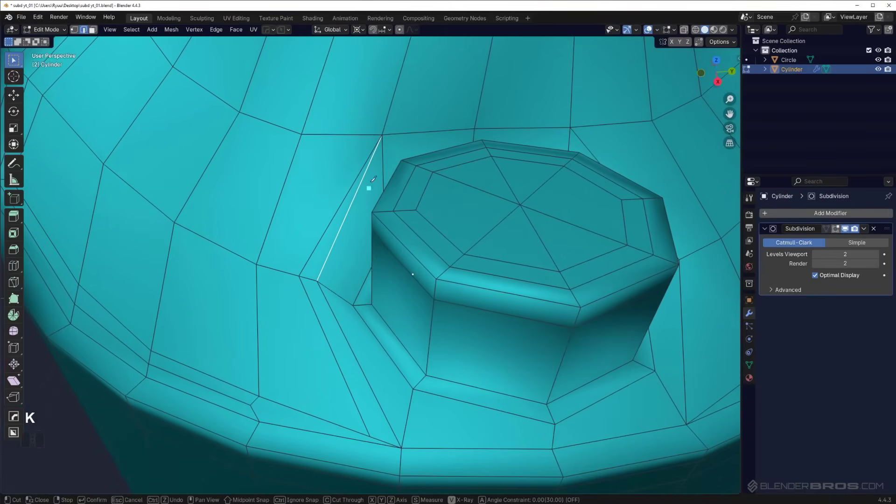
click(328, 289)
click(558, 432)
key(space)
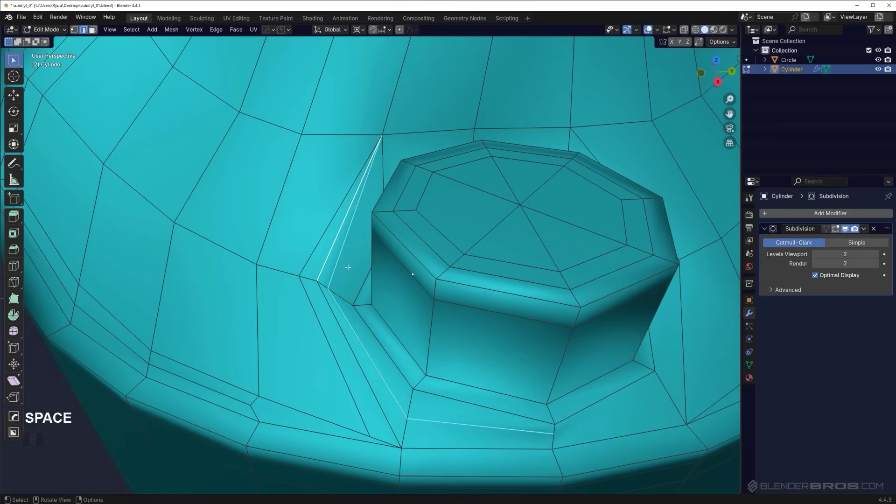
Dissolve the middle edge converging behind the boss and slide the middle vertex beside the boss by a factor of 0.083.
key(x)
click(334, 244)
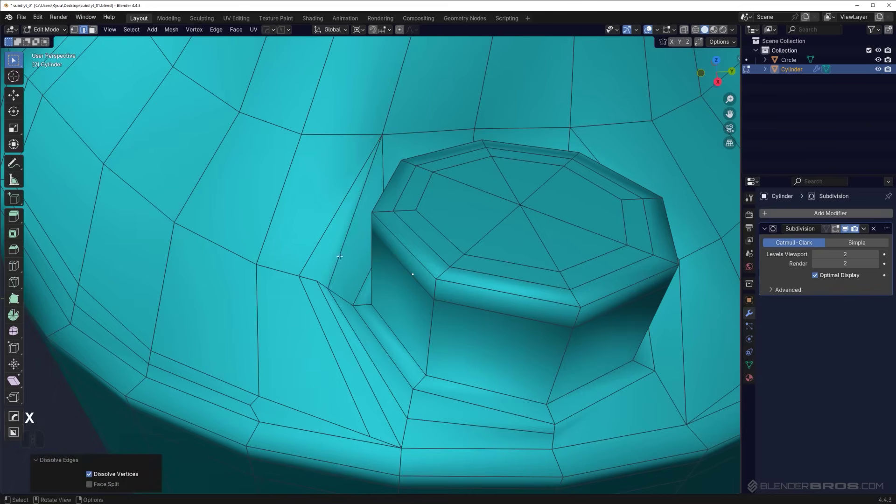
click(316, 280)
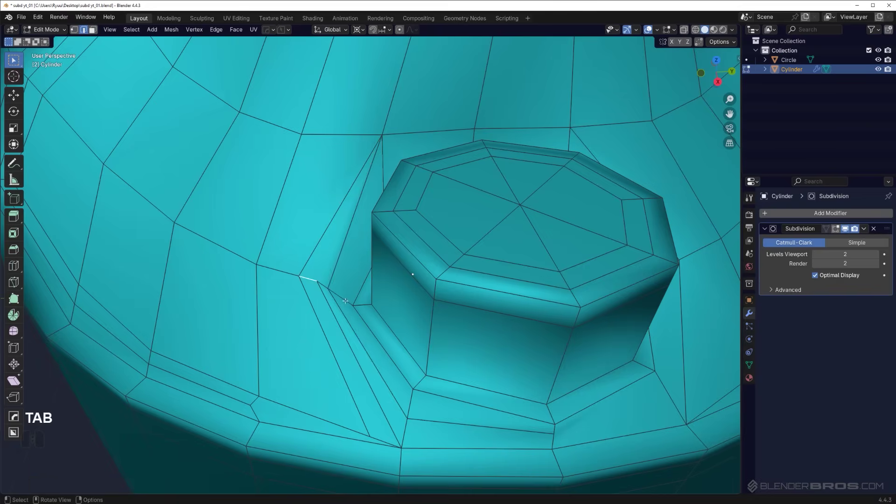
key(1)
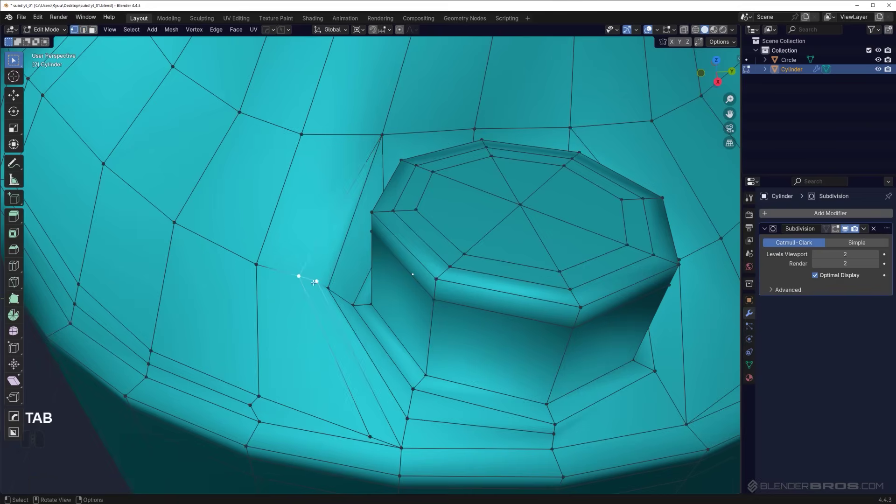
click(317, 282)
key(g)
key(g)
click(359, 319)
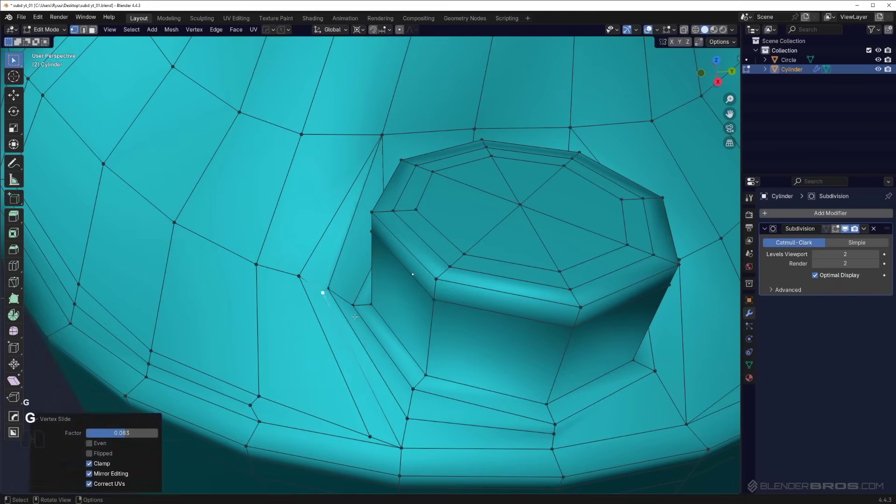
Slide the same vertex beside the boss further by a factor of 0.285 and inspect the subdivided surface around it.
middle_drag(355, 321, 328, 333)
key(g)
key(g)
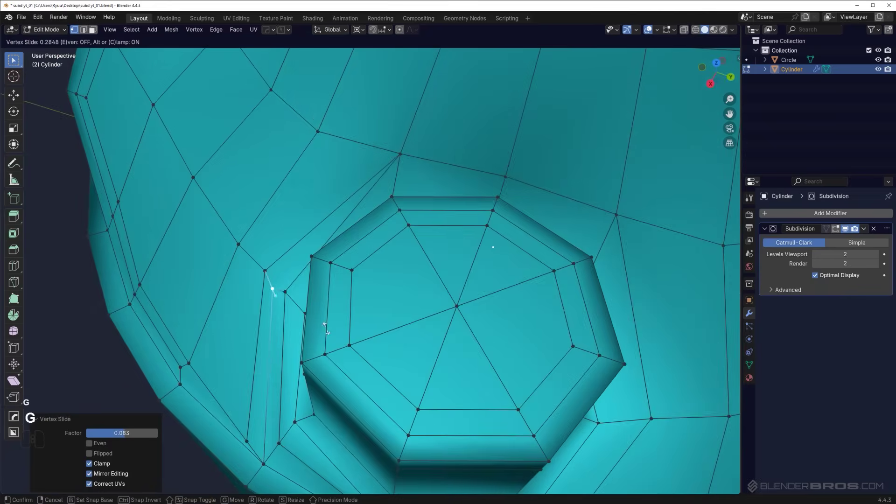
click(325, 328)
middle_drag(338, 252, 390, 246)
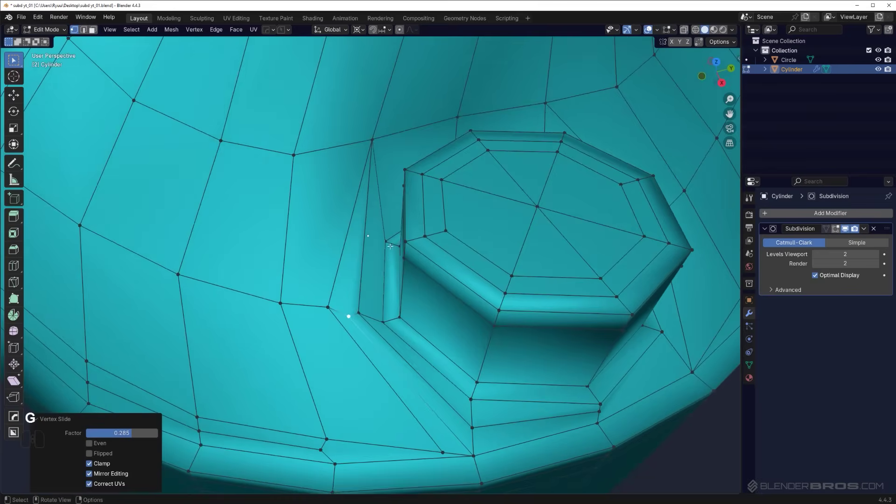
key(g)
key(g)
right_click(365, 288)
mouse_move(408, 321)
middle_down()
mouse_move(381, 301)
mouse_move(411, 294)
mouse_move(380, 266)
mouse_move(402, 313)
mouse_move(392, 325)
middle_up()
key(Tab)
middle_drag(391, 213, 352, 216)
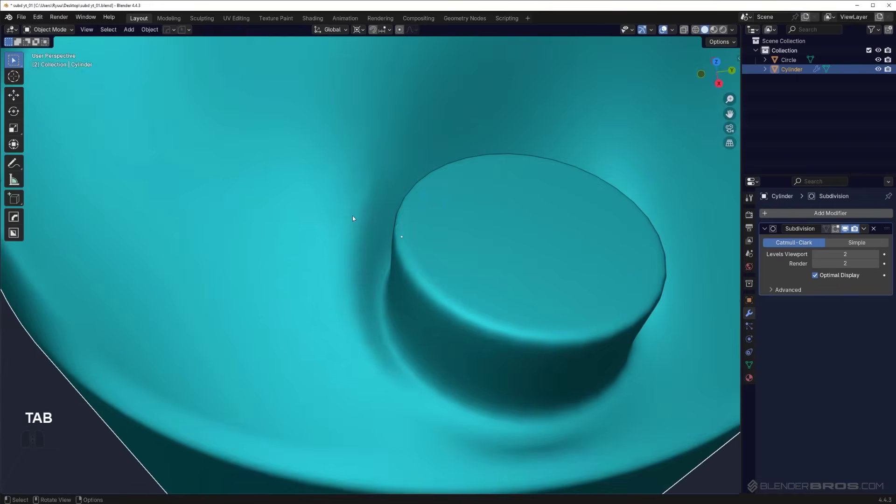
Start a surface slide and, in top view, move the selected vertex -0.014176 m in X and -0.001149 m in Y.
key(Tab)
middle_drag(346, 306, 439, 238)
click(312, 306)
alt+middle_click(312, 298)
scroll(438, 239, up, 1)
key(Tab)
click(382, 274)
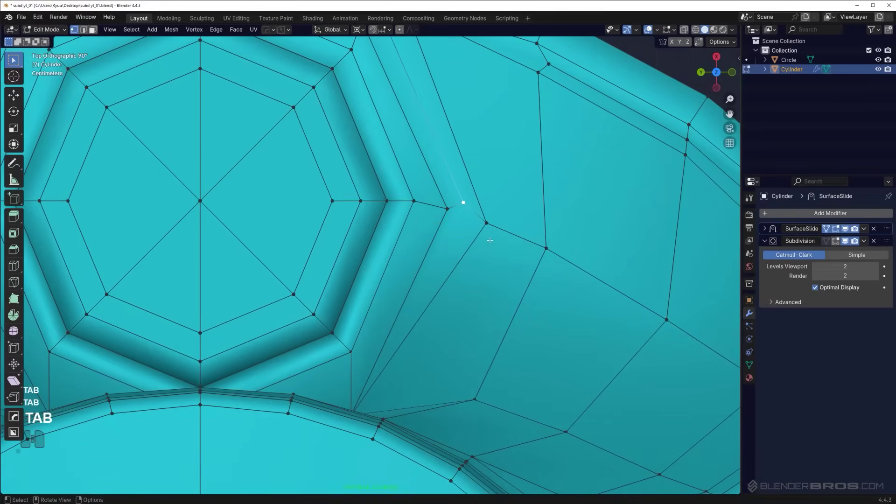
key(g)
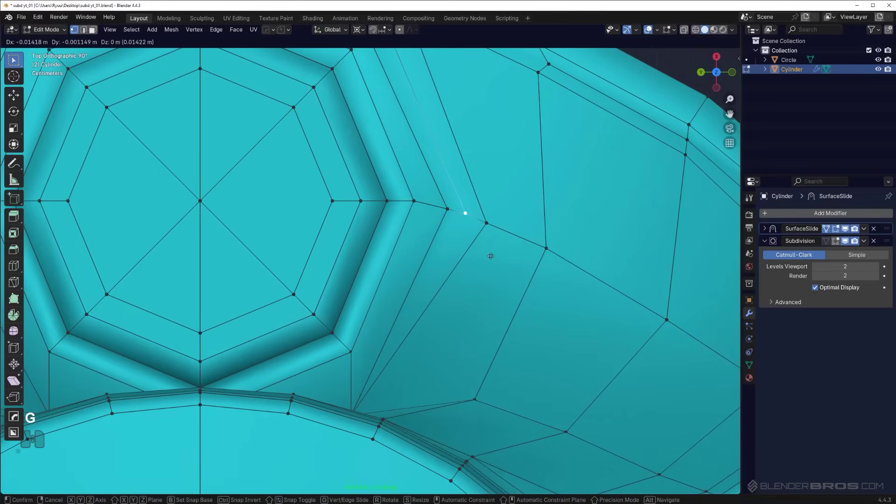
click(491, 256)
Move the middle vertex beside the boss closer to the neighbouring inner support vertex.
middle_drag(491, 256, 270, 243)
key(g)
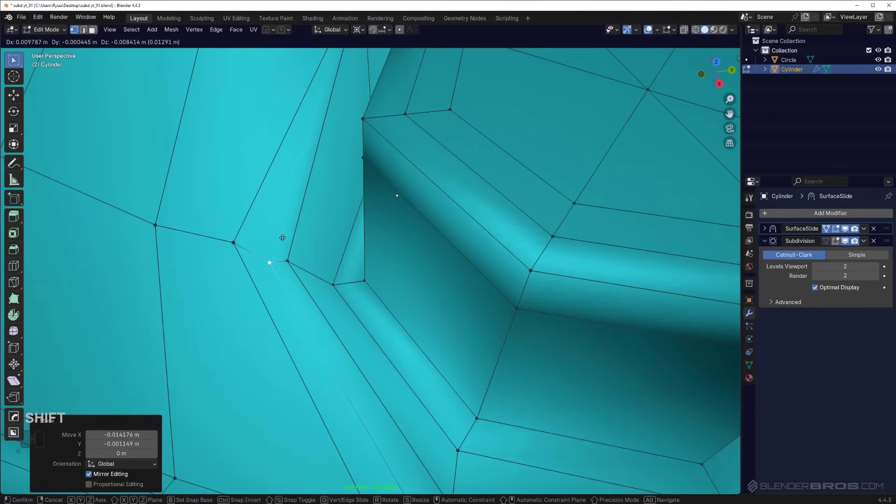
click(281, 238)
key(ctrl+z)
Slide the outer neighbouring vertex towards the moved one by a factor of 0.694 and finish the surface slide.
key(g)
key(g)
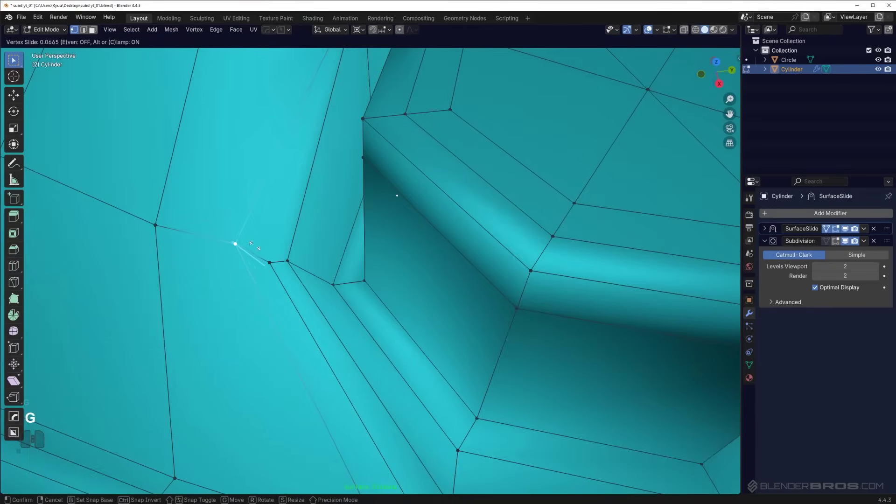
click(275, 254)
key(Tab)
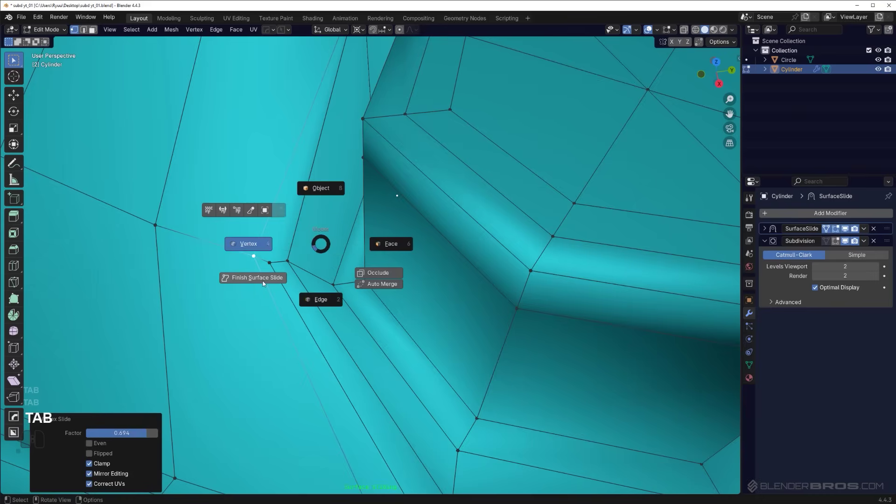
key(Tab)
key(Tab)
Slide the inner vertex closer to the middle vertex beside the boss, and the outer one closer by a factor of 0.435.
key(g)
key(g)
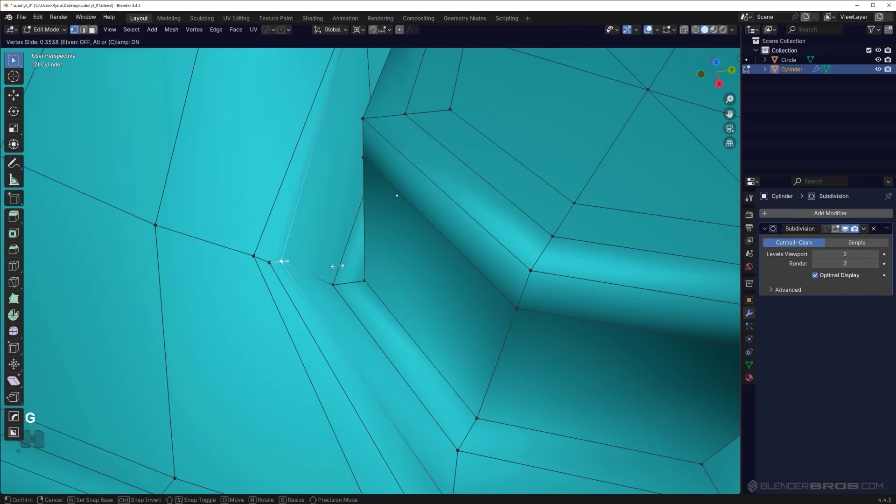
click(278, 252)
click(253, 255)
key(g)
key(g)
click(260, 256)
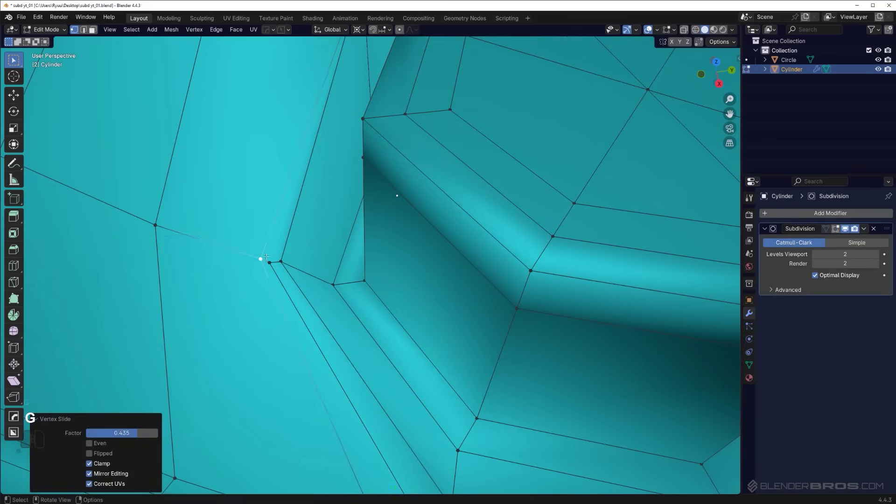
Slide the support vertex in front of the boss towards the rim by a factor of 0.493.
scroll(268, 262, down, 3)
shift+middle_drag(344, 315, 304, 253)
click(378, 343)
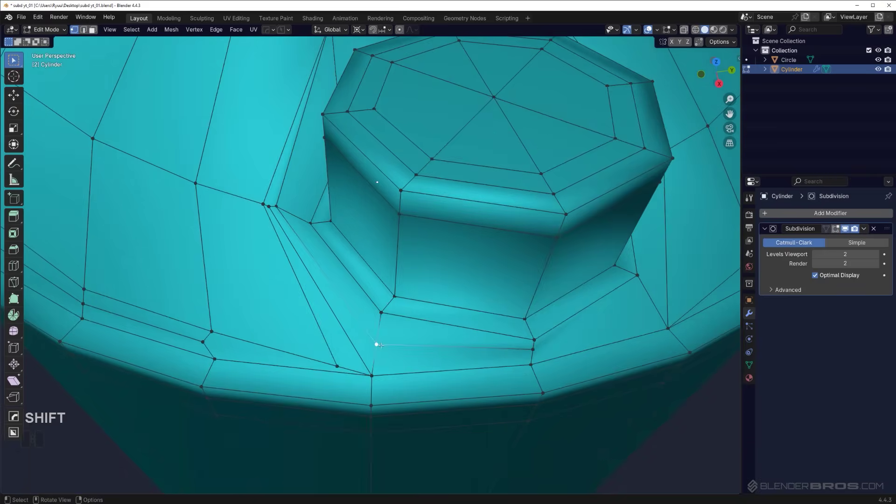
key(g)
key(g)
click(388, 362)
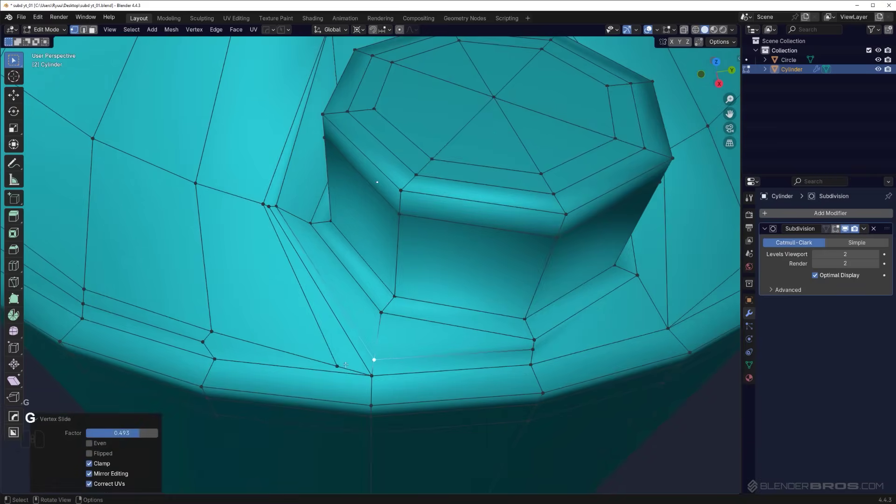
Slide the narrow face's corner vertex towards the merged rim vertex by a factor of 0.407.
click(337, 366)
key(g)
key(g)
click(358, 369)
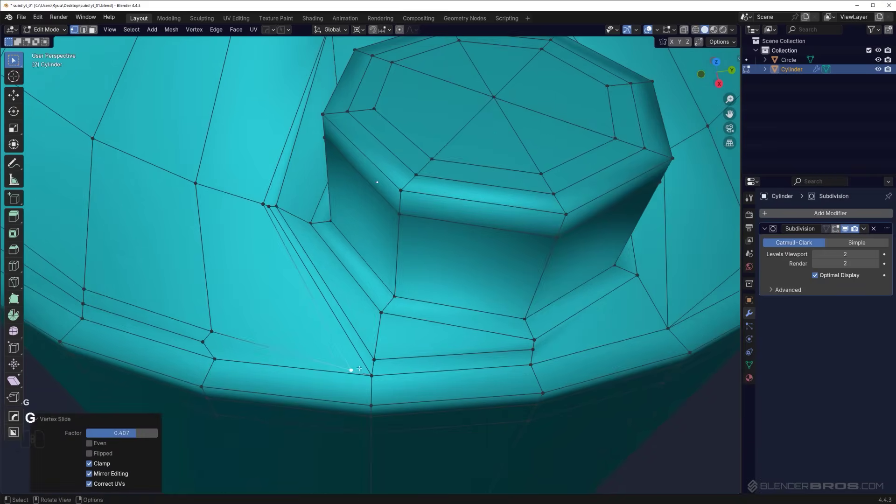
Slide the corner vertex back along its long edge and connect it to the end vertex of the middle rim support loop.
shift+middle_drag(357, 369, 391, 322)
scroll(389, 327, up, 1)
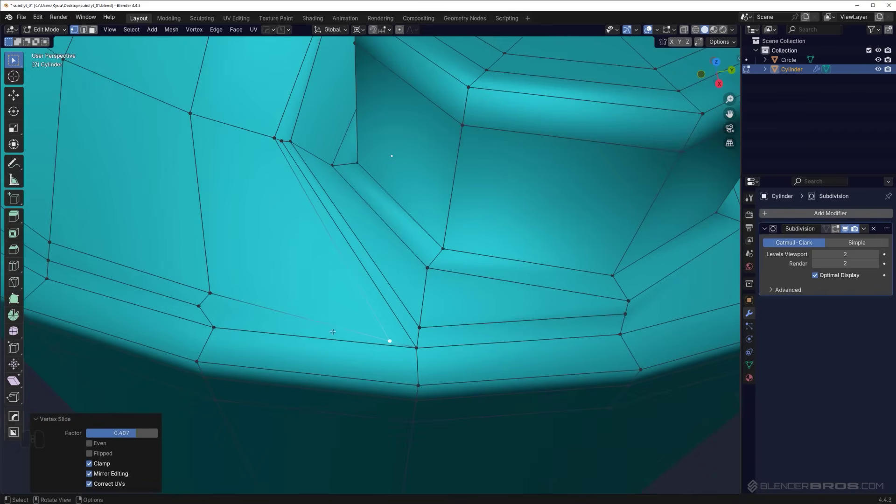
key(g)
key(g)
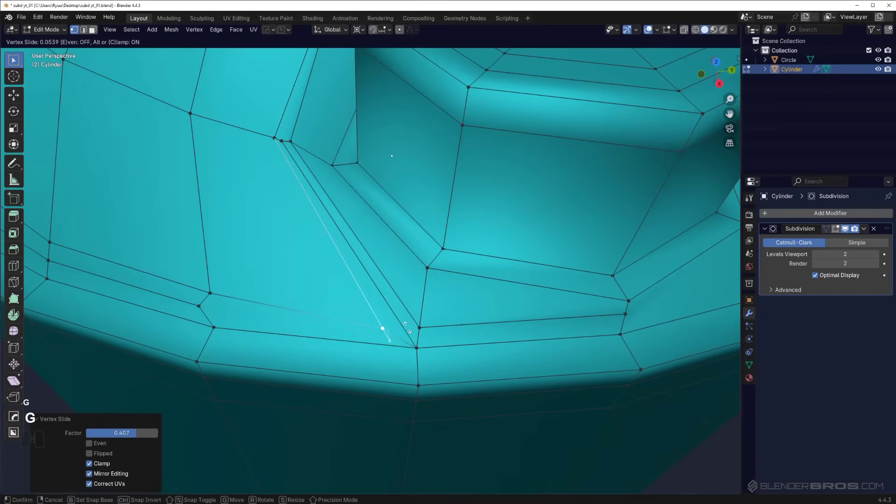
click(404, 317)
click(200, 309)
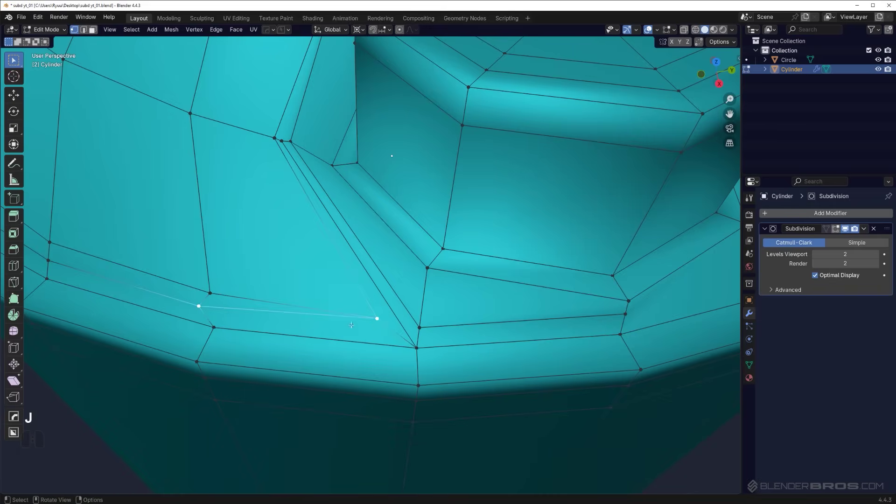
Examine the shading of the subdivided surface around the boss and compare it with the edited topology.
shift+middle_drag(416, 340, 347, 336)
key(Tab)
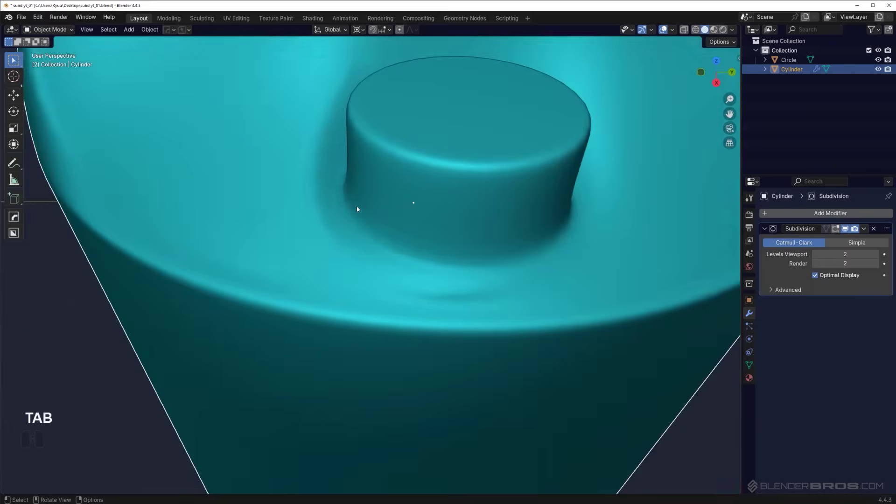
shift+middle_drag(356, 206, 406, 276)
scroll(391, 256, down, 5)
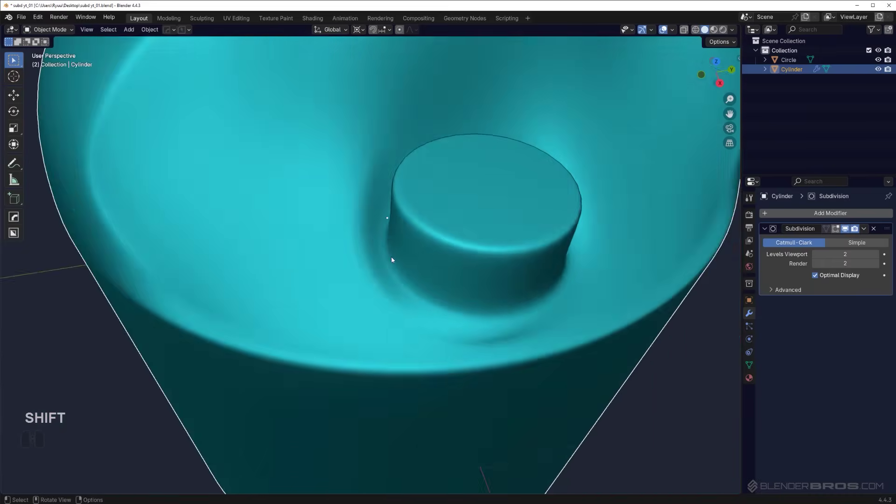
scroll(382, 254, up, 5)
key(Tab)
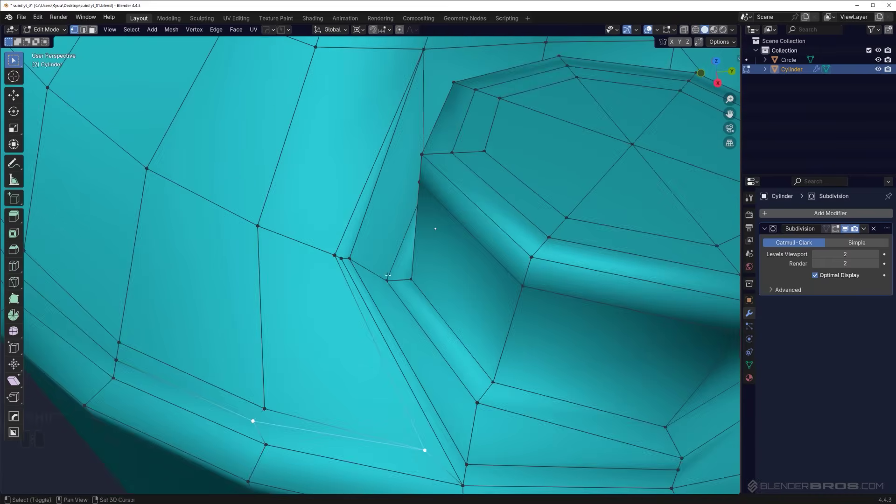
shift+middle_drag(388, 275, 369, 257)
key(Tab)
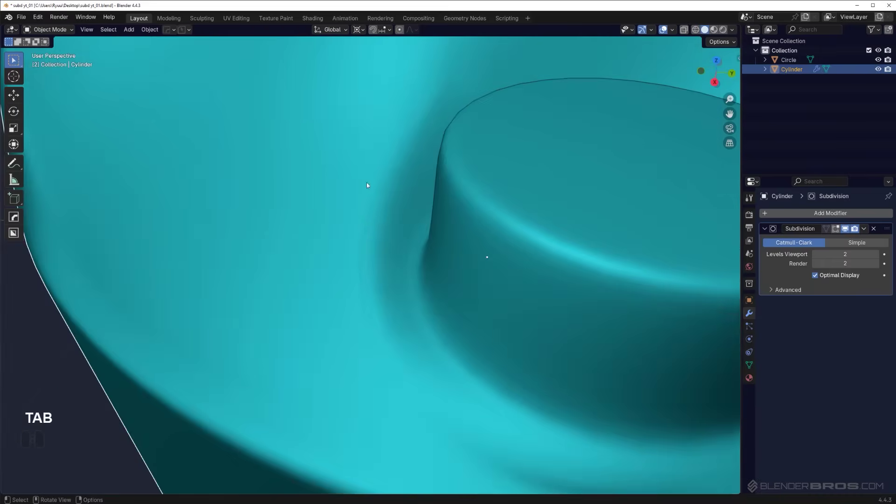
scroll(391, 234, down, 5)
Duplicate the cylinder and offset the copy 2.3959 m along the Y axis.
key(shift+d)
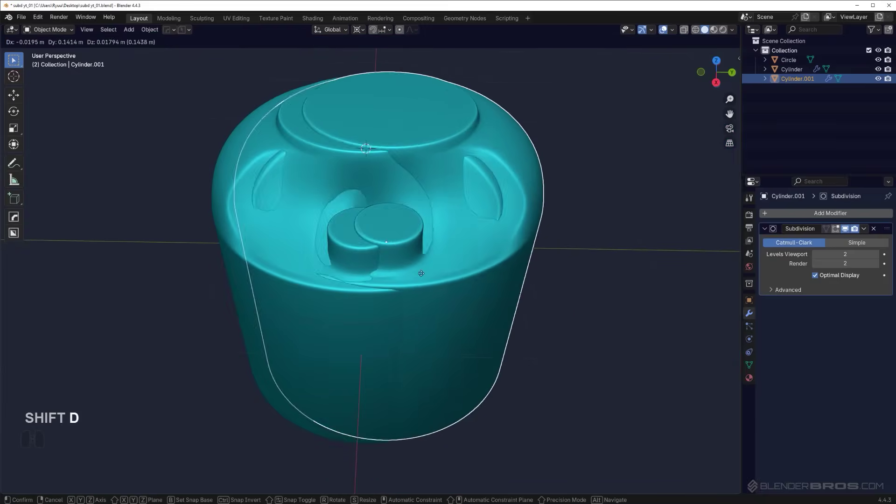
key(x)
key(y)
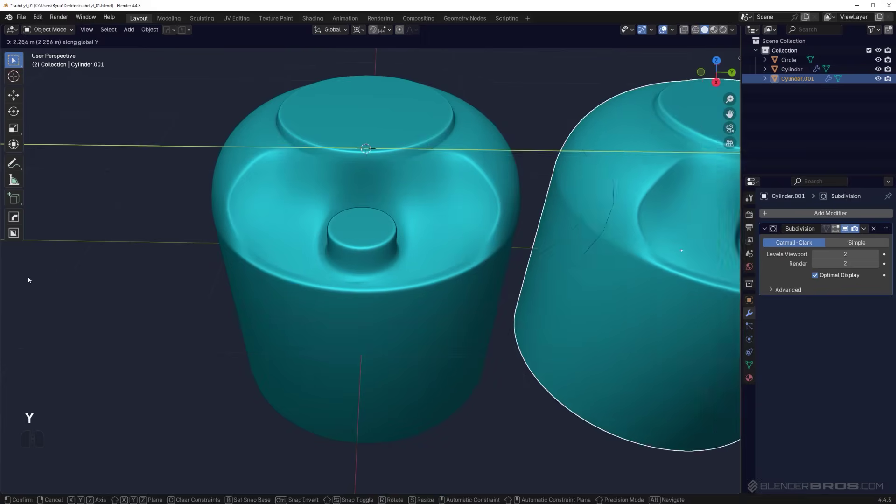
click(135, 260)
Apply the Subdivision modifier on the duplicated cylinder.
shift+middle_drag(136, 260, 436, 194)
scroll(480, 212, up, 3)
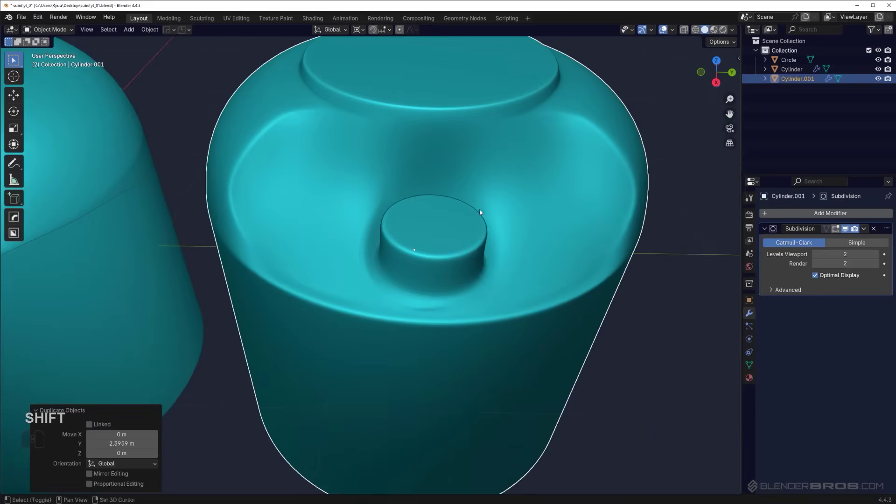
click(864, 229)
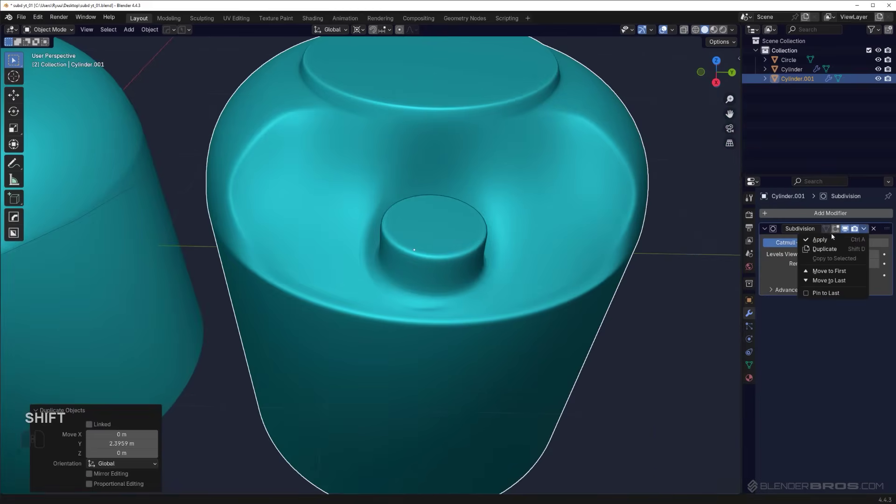
click(864, 239)
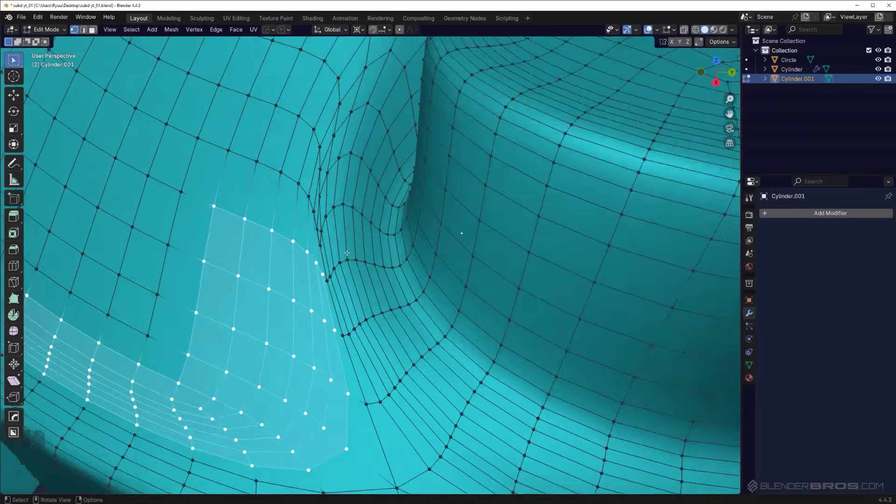
Examine the dense subdivided topology between the ledge and the boss on the duplicated cylinder.
middle_drag(348, 252, 466, 272)
scroll(334, 238, up, 3)
scroll(473, 296, down, 6)
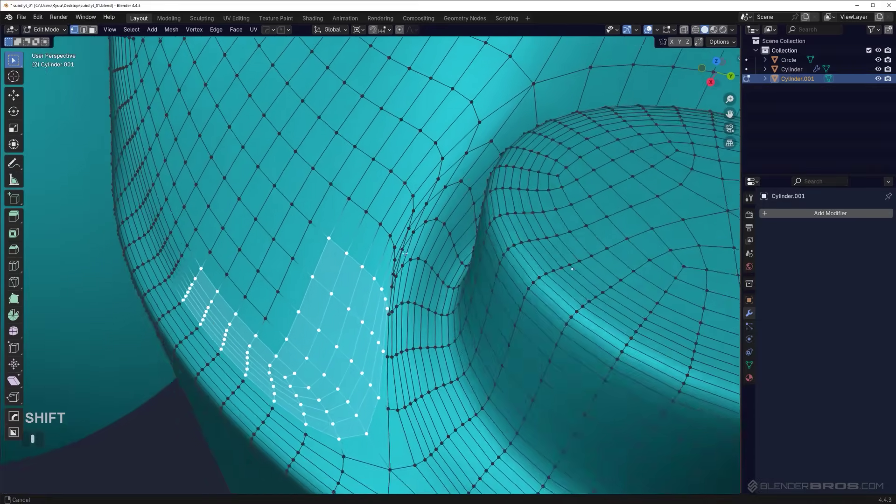
mouse_move(390, 199)
middle_down()
mouse_move(410, 177)
mouse_move(385, 214)
middle_up()
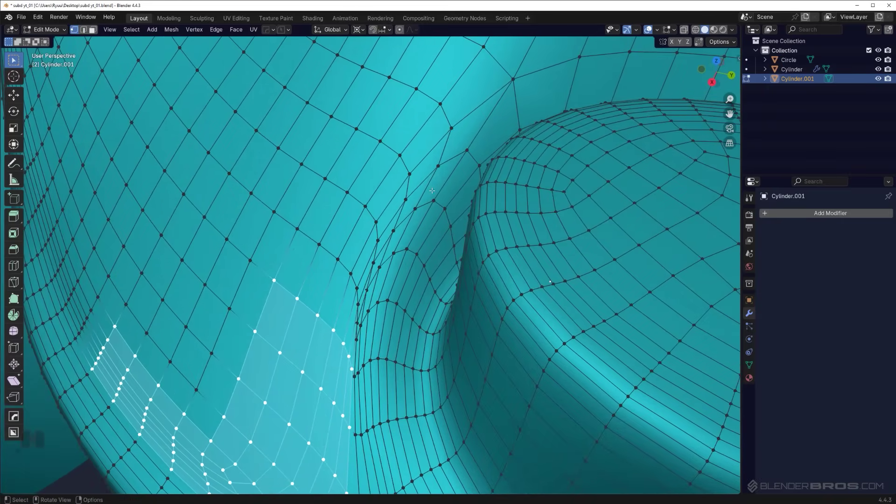
click(420, 351)
scroll(411, 317, down, 6)
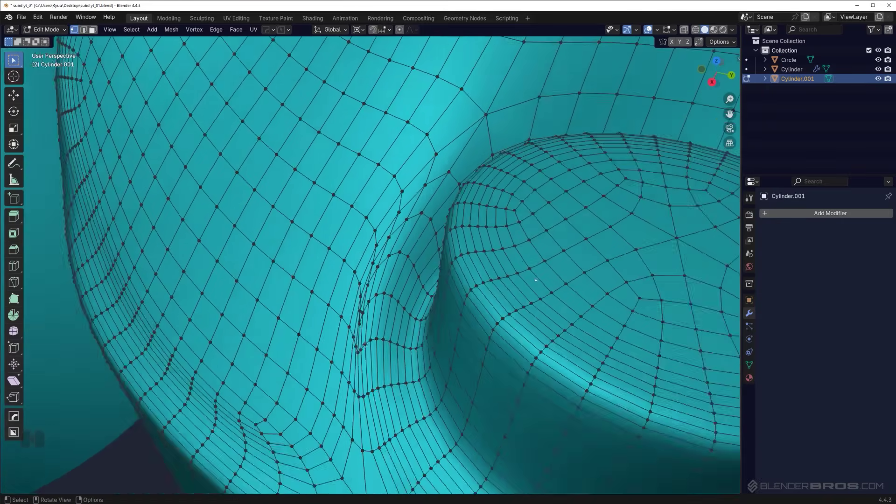
Delete the duplicated cylinder and return to editing the original cylinder's mesh.
key(Tab)
scroll(372, 205, down, 2)
shift+middle_drag(373, 238, 332, 269)
key(x)
scroll(528, 315, up, 3)
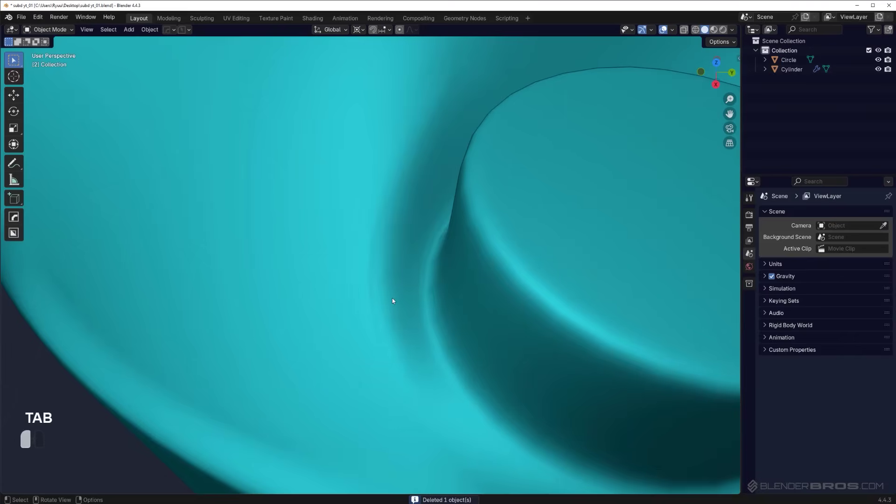
click(392, 301)
key(Tab)
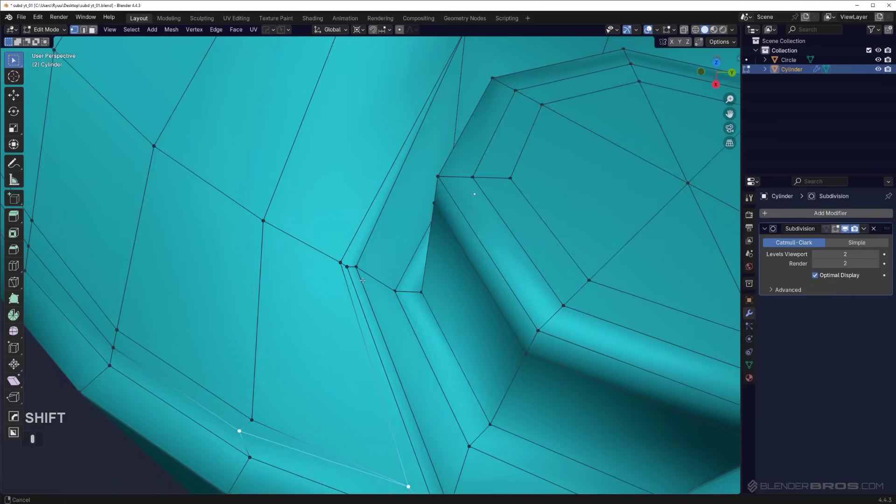
Try a Knife cut from the support loops beside the boss across the ledge faces to the ledge's side boundary, and check the shading.
shift+middle_drag(392, 301, 357, 277)
click(328, 250)
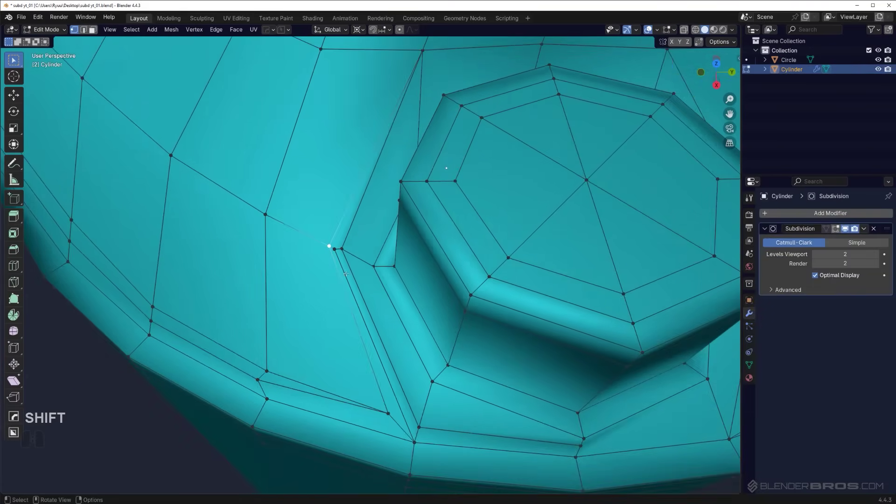
middle_drag(370, 323, 415, 289)
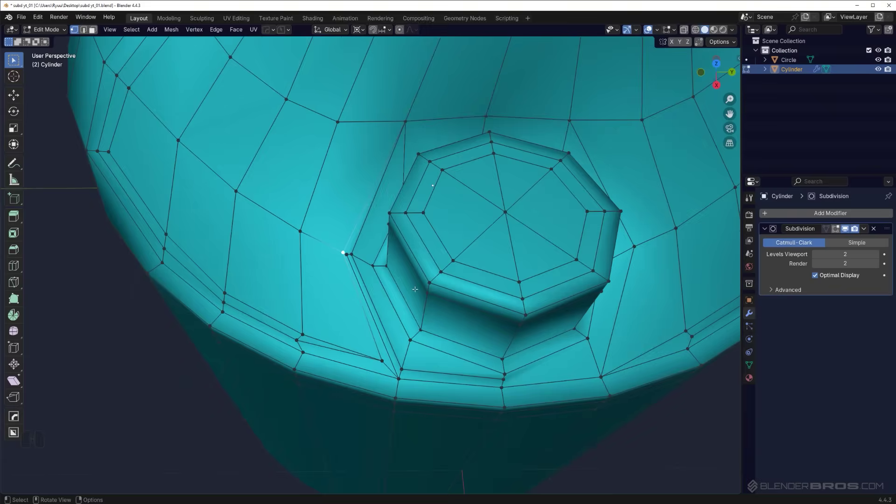
key(k)
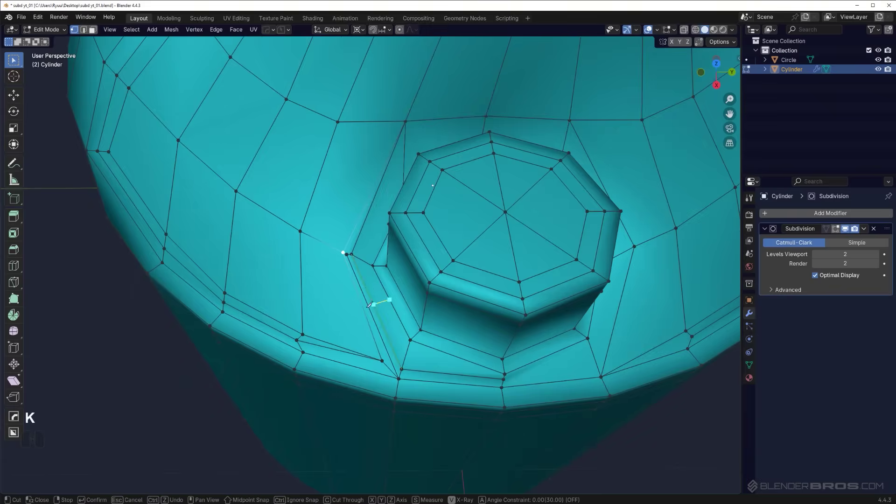
click(302, 288)
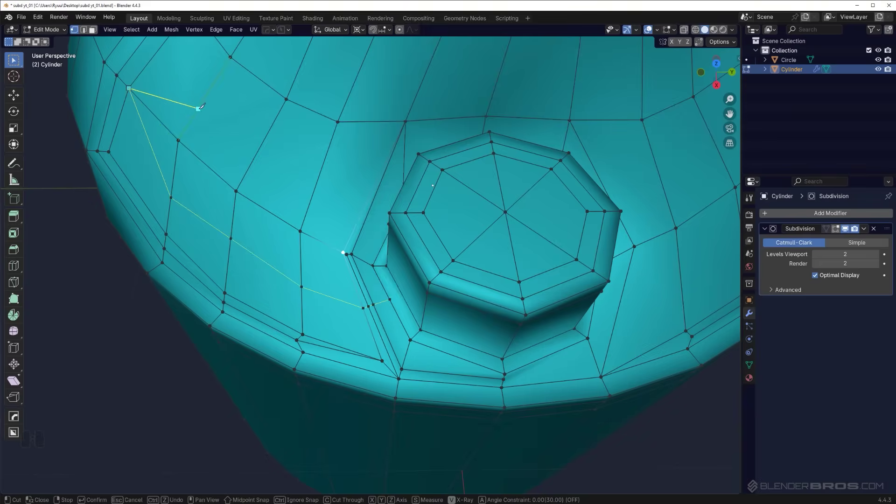
key(space)
scroll(352, 295, up, 3)
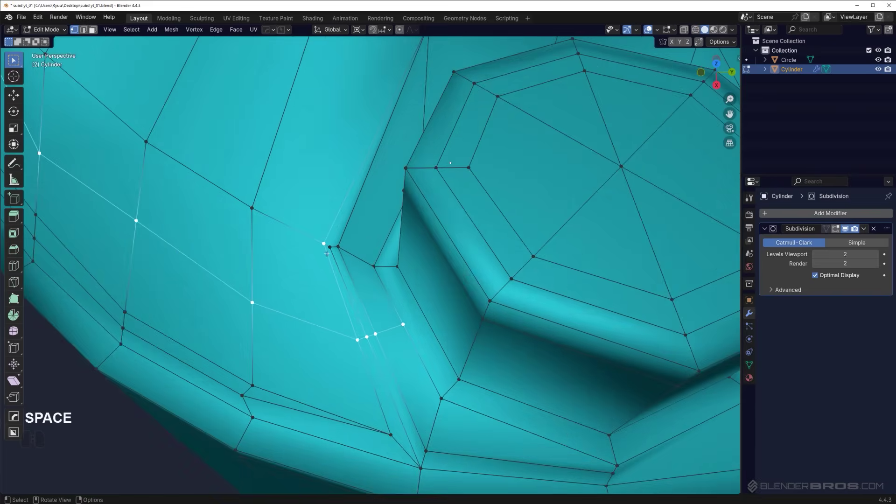
click(327, 254)
key(Tab)
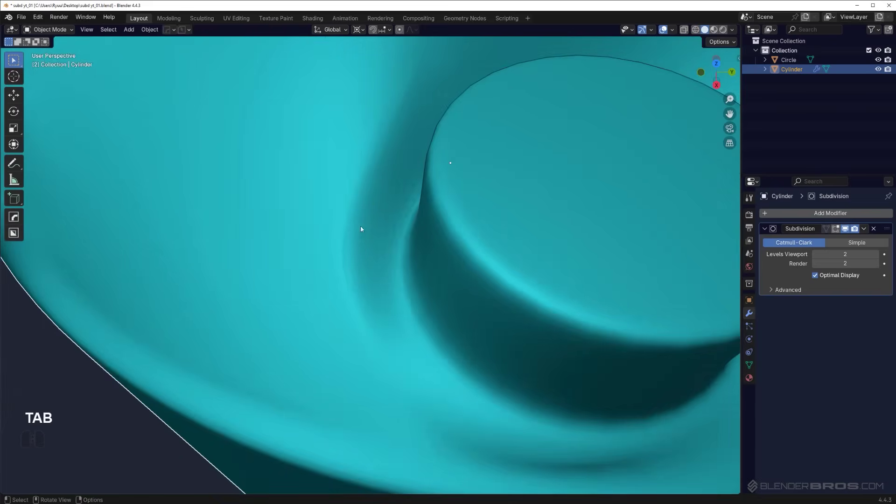
Undo the Knife cut across the ledge faces.
key(ctrl+z)
key(ctrl+z)
key(ctrl+z)
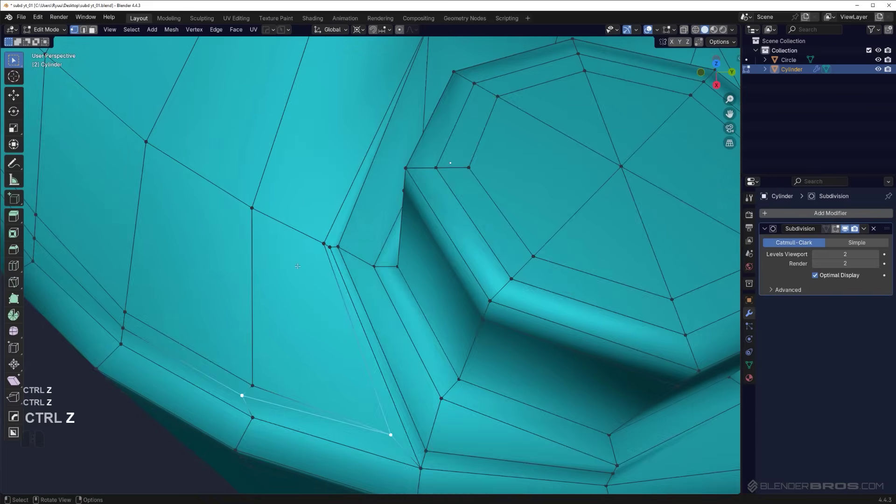
Slide the two support-loop vertices at the corner beside the boss towards it, by factors 0.360 and 0.500.
middle_drag(324, 243, 323, 236)
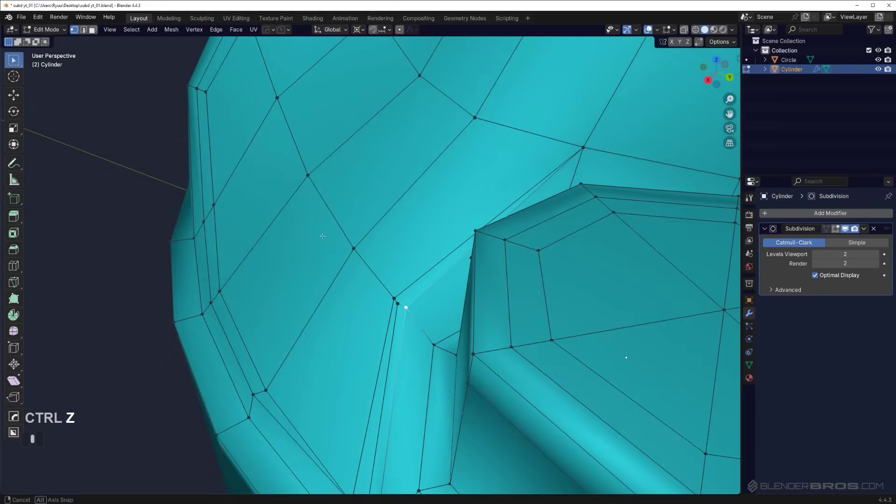
key(g)
key(g)
click(420, 317)
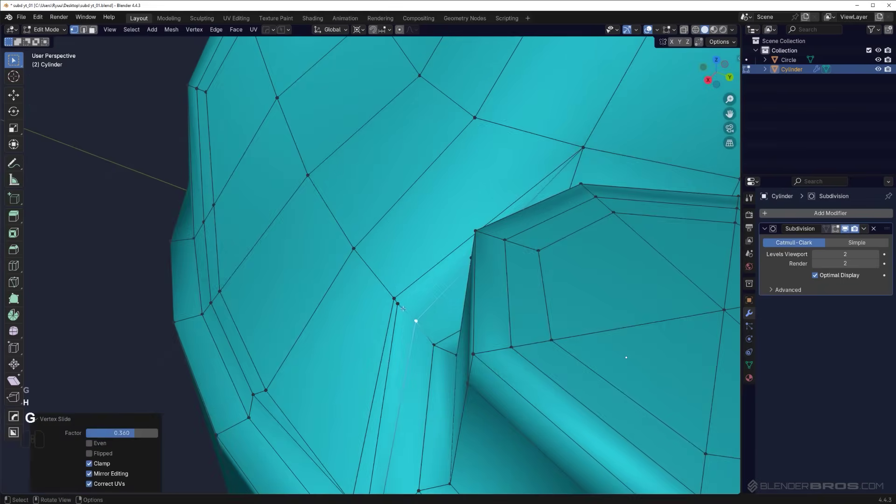
click(399, 305)
key(g)
key(g)
click(409, 315)
key(Tab)
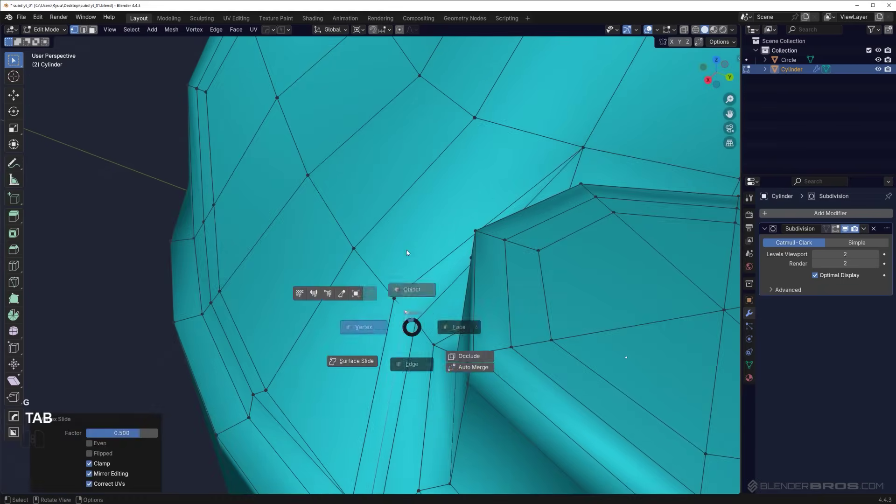
Slide the middle support-loop vertex beside the boss along its long edge by a factor of about 0.039.
scroll(414, 273, down, 2)
middle_drag(415, 278, 460, 306)
key(Tab)
scroll(392, 261, up, 4)
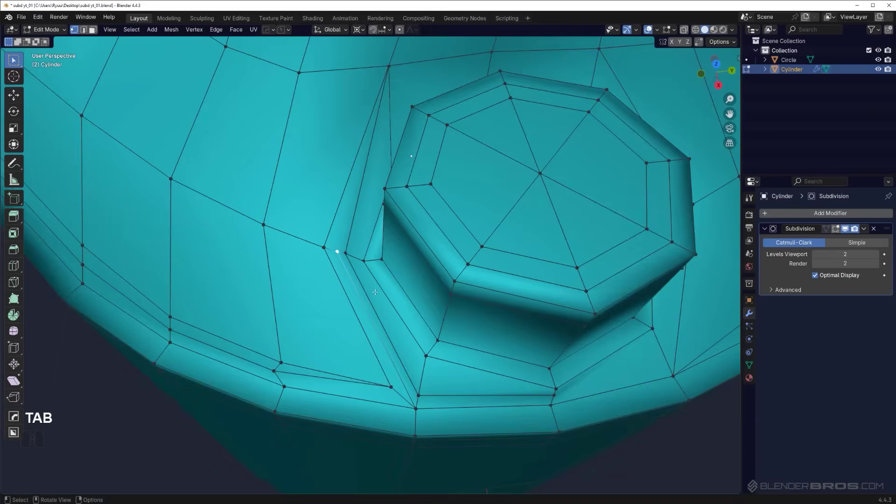
shift+middle_drag(376, 277, 344, 244)
key(g)
key(g)
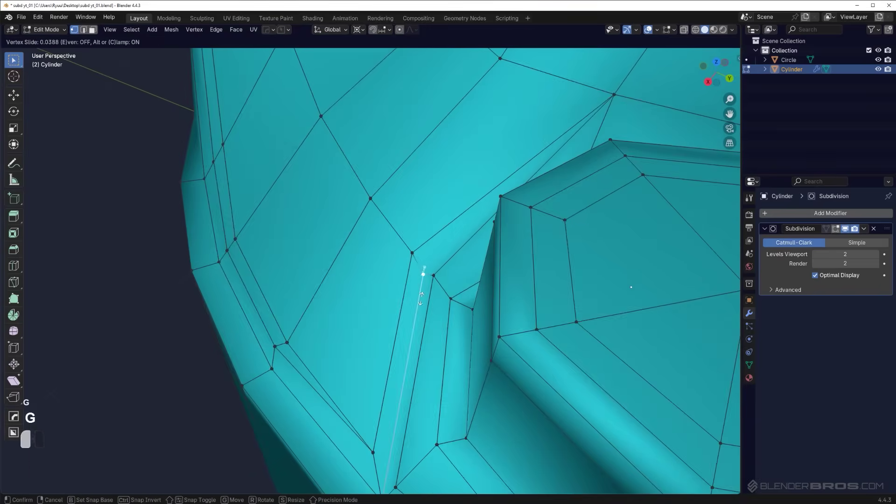
click(421, 299)
Examine the edge flow from the ledge's side boundary to the boss for a possible Knife cut route.
scroll(421, 299, down, 5)
middle_drag(414, 285, 434, 275)
scroll(406, 261, down, 3)
middle_drag(364, 252, 395, 208)
shift+middle_drag(395, 208, 339, 286)
scroll(340, 286, up, 3)
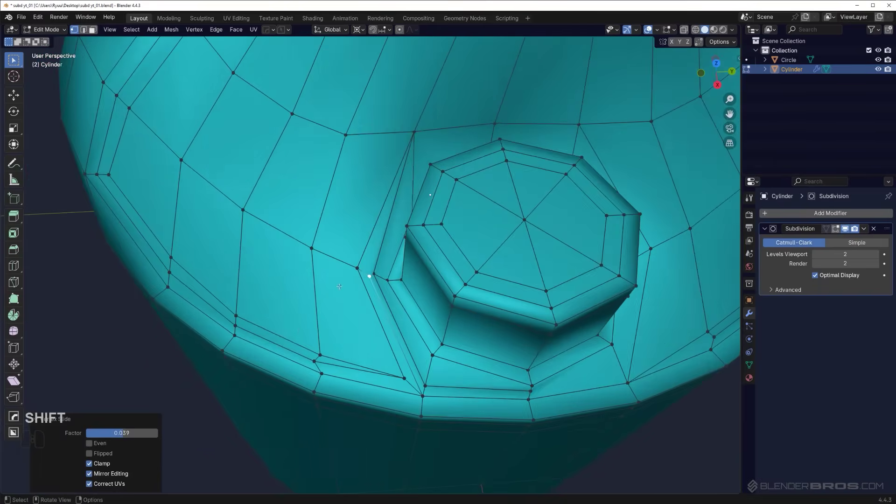
key(k)
scroll(185, 109, down, 3)
middle_drag(210, 130, 273, 208)
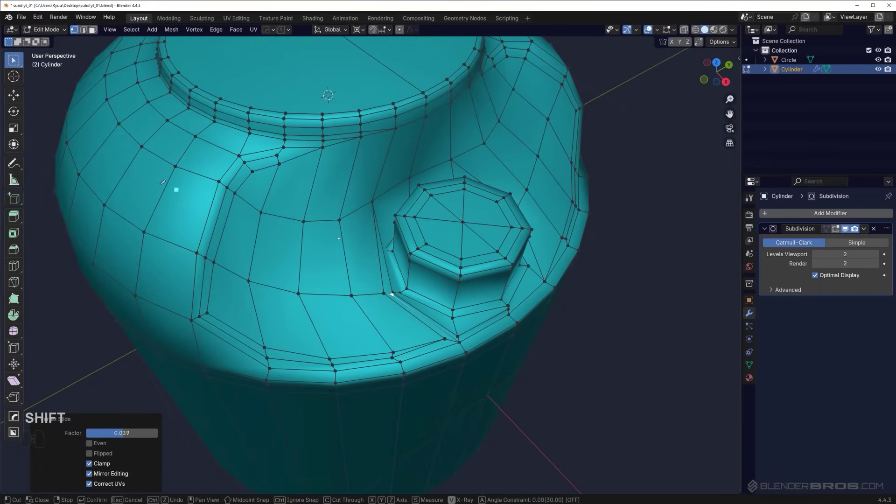
scroll(321, 214, down, 2)
shift+middle_drag(321, 215, 368, 207)
middle_drag(308, 337, 355, 265)
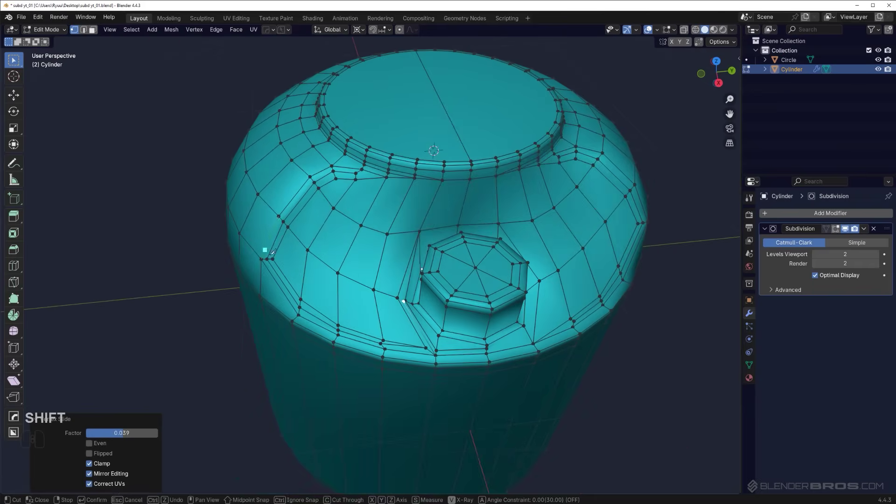
scroll(417, 290, up, 3)
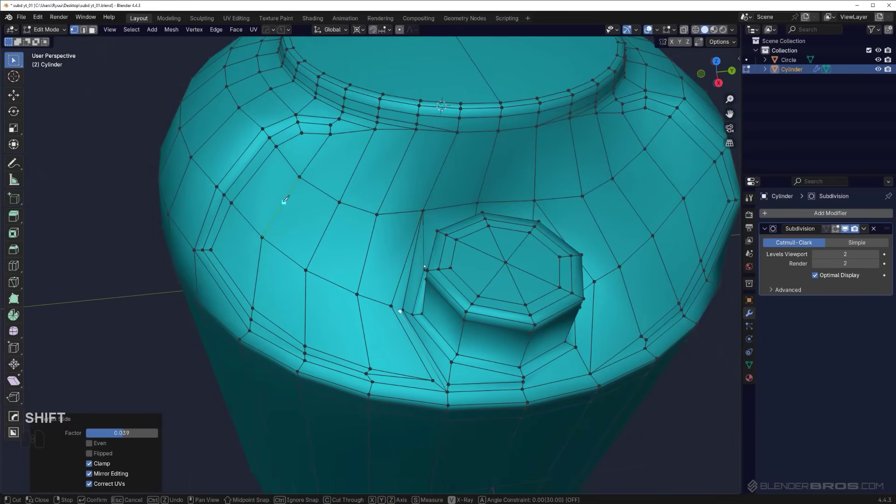
scroll(400, 262, up, 5)
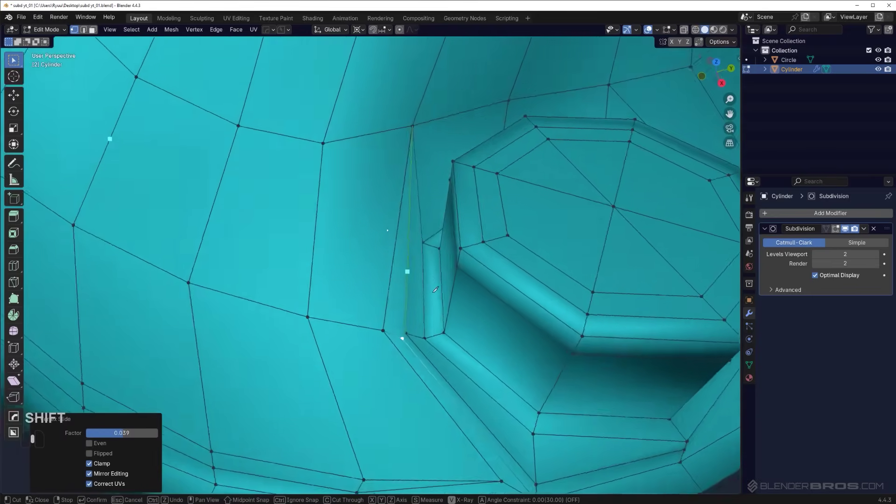
Undo the vertex slides and support-loop edits beside the boss, back to the simpler topology around it.
key(ctrl+z)
key(ctrl+z)
key(ctrl+z)
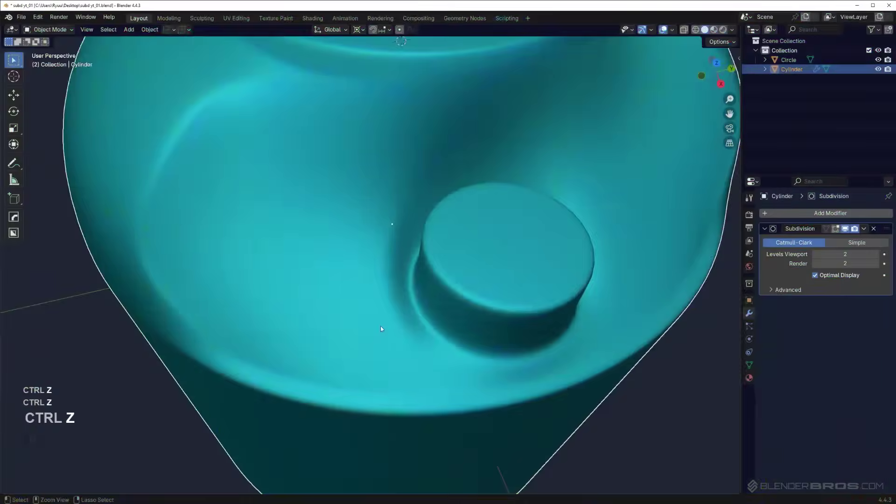
scroll(392, 320, up, 2)
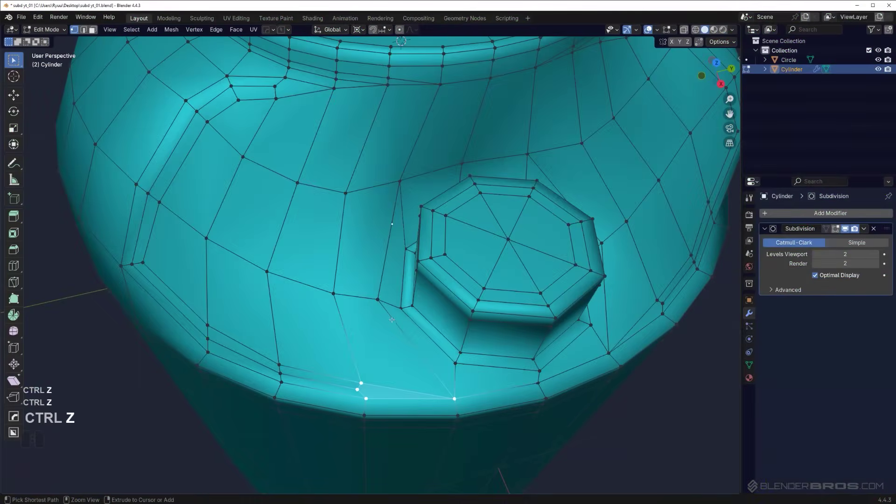
Select the chain of outer edges around the boss, from one rim corner round the back to the opposite rim corner.
middle_drag(393, 320, 356, 283)
key(Tab)
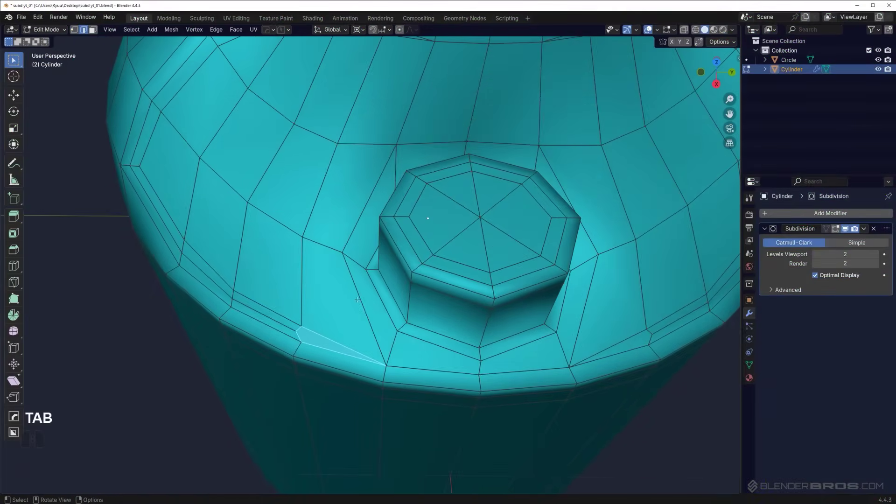
click(352, 279)
shift+click(385, 171)
shift+click(425, 113)
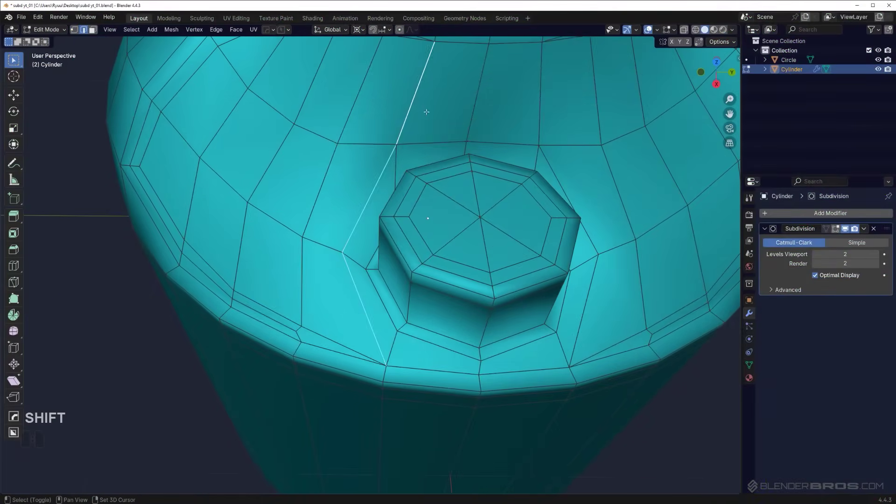
shift+middle_drag(427, 123, 467, 182)
key(ctrl+z)
ctrl+click(443, 184)
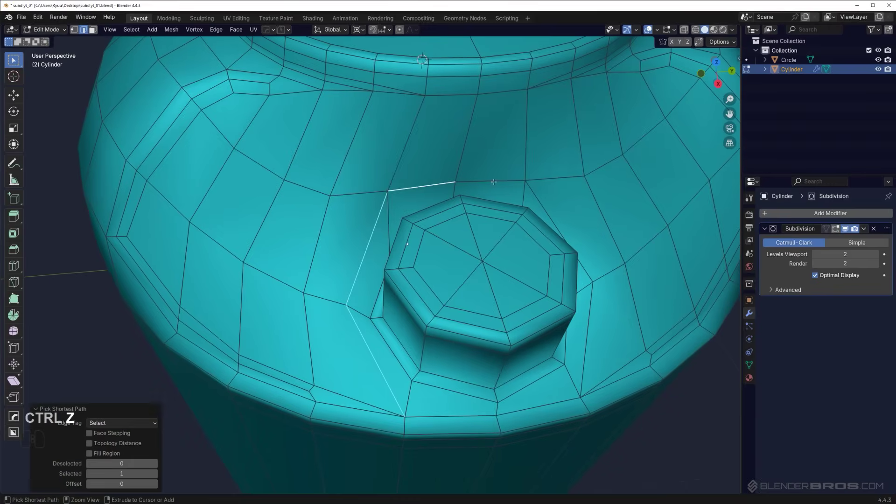
ctrl+click(560, 219)
ctrl+click(597, 317)
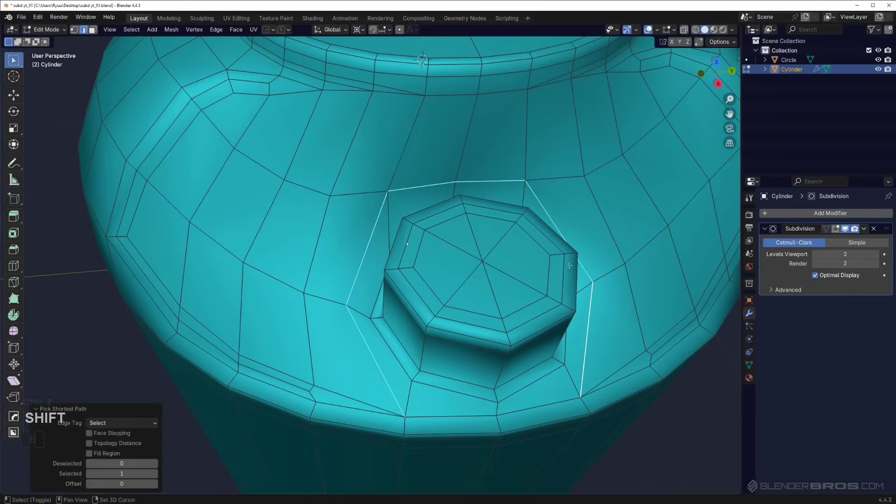
Add an Edge Crease to the selected edges around the boss and show the smoothed result in Object Mode.
shift+middle_drag(582, 272, 515, 241)
key(ctrl+e)
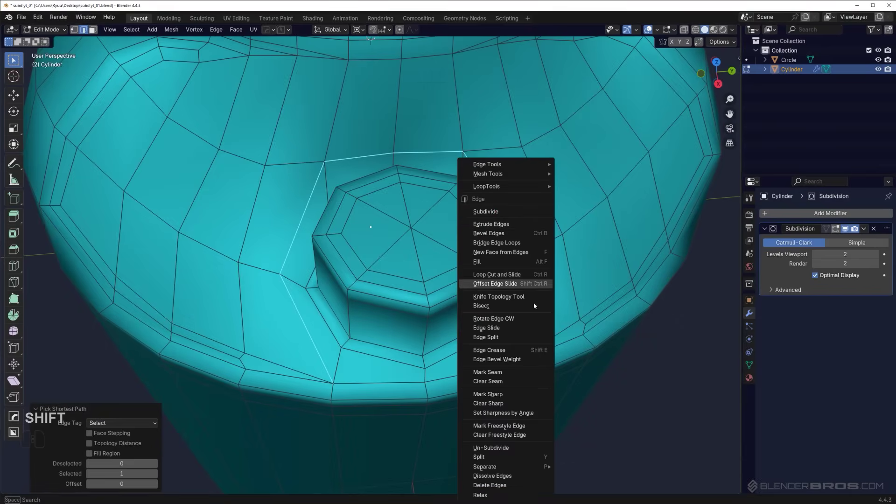
click(497, 346)
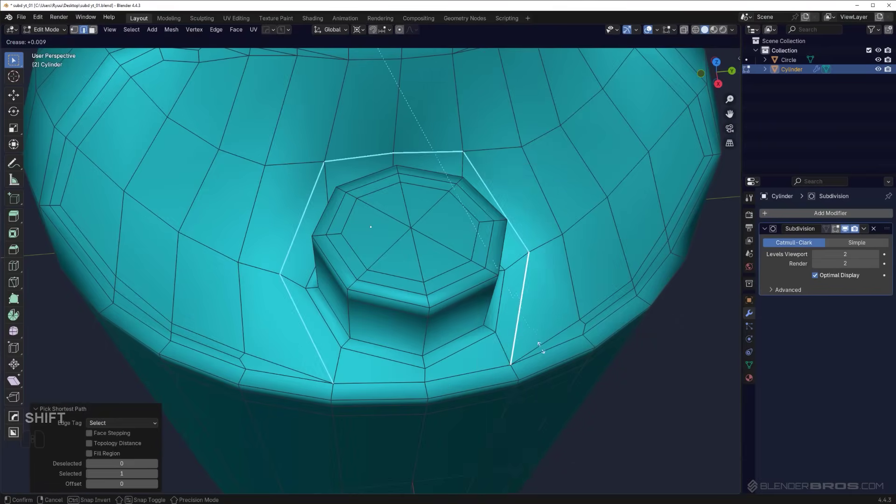
click(699, 381)
key(Tab)
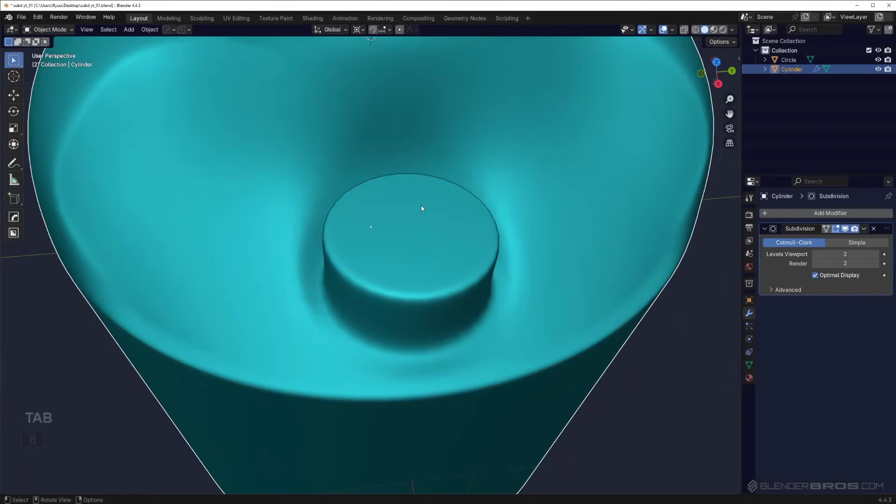
Inspect the creased transition around the boss and further increase the Edge Crease on the same edges.
scroll(421, 208, down, 4)
middle_drag(390, 271, 424, 234)
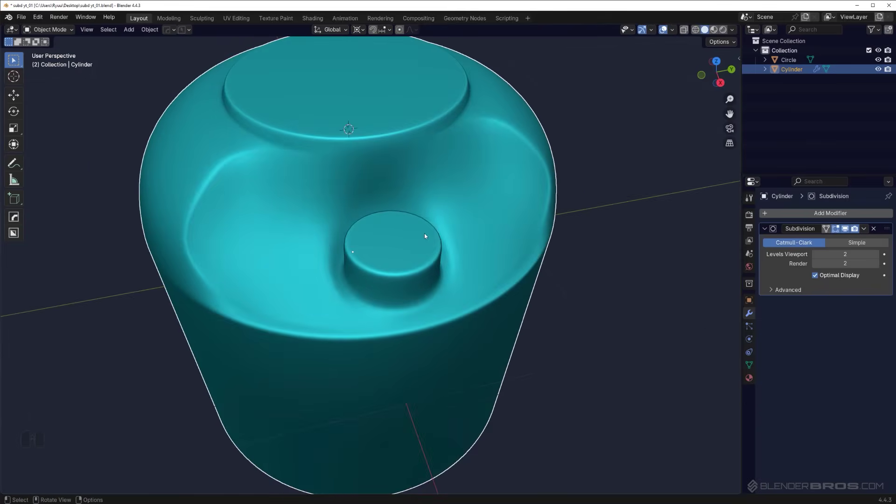
right_click(455, 235)
scroll(546, 215, up, 1)
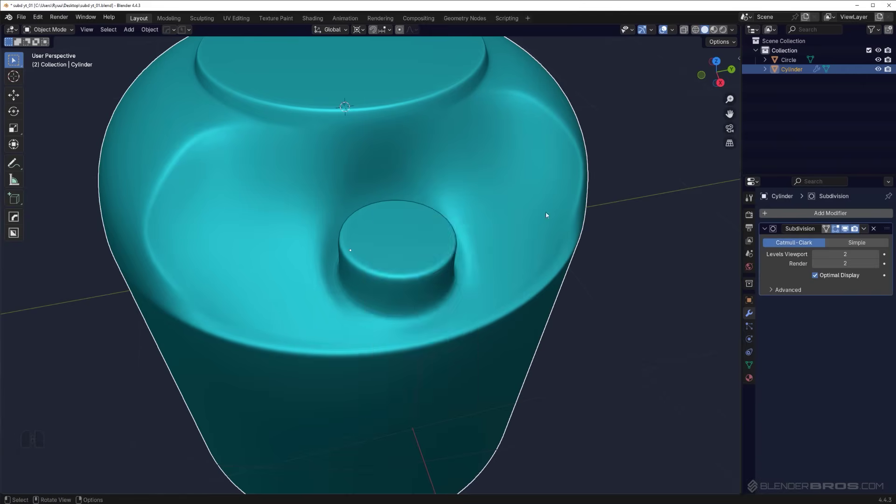
key(Tab)
right_click(469, 269)
click(468, 269)
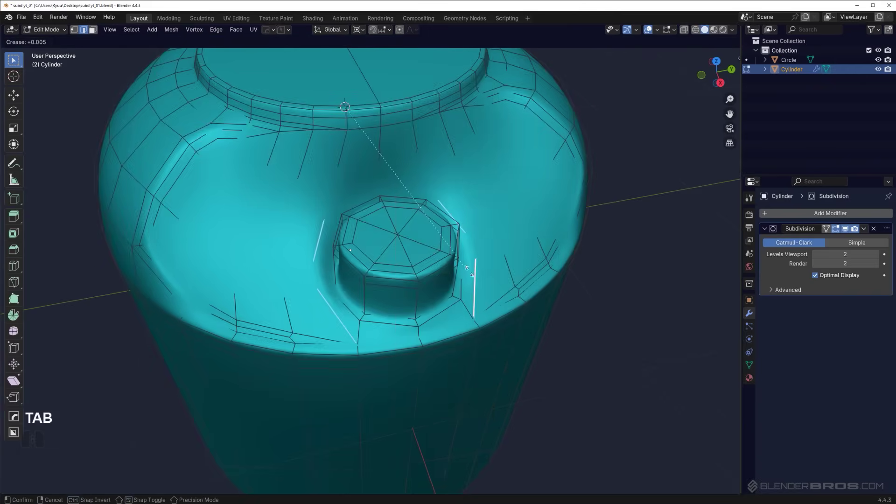
click(546, 285)
Set the Subdivision modifier's viewport levels to 3 and view the smoothed cylinder in Object Mode.
key(Tab)
middle_drag(422, 206, 403, 197)
click(876, 255)
key(Tab)
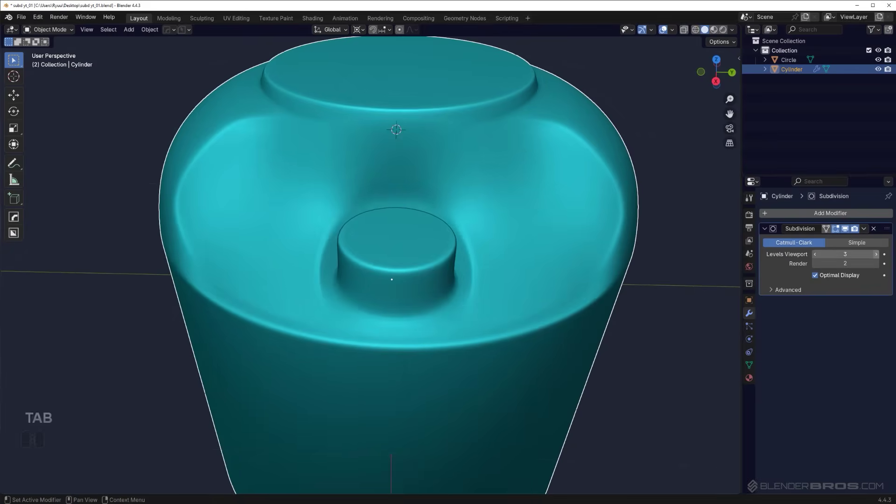
Set the Subdivision modifier's viewport levels to 4 and inspect the smoothed area around the boss.
click(877, 254)
middle_drag(444, 270, 386, 237)
scroll(373, 248, up, 4)
Reduce the Edge Crease on the edge at the rear side of the boss and view the smoothed result in Object Mode.
key(Tab)
middle_drag(428, 199, 395, 183)
key(ctrl+e)
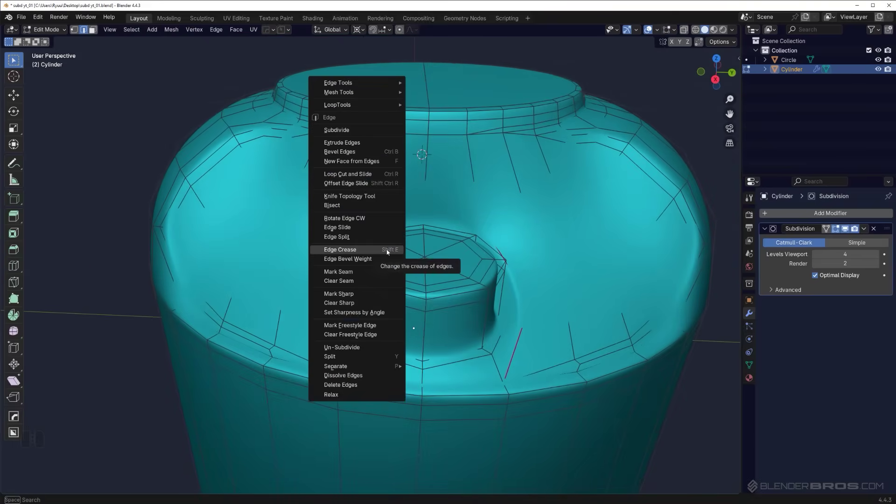
click(382, 246)
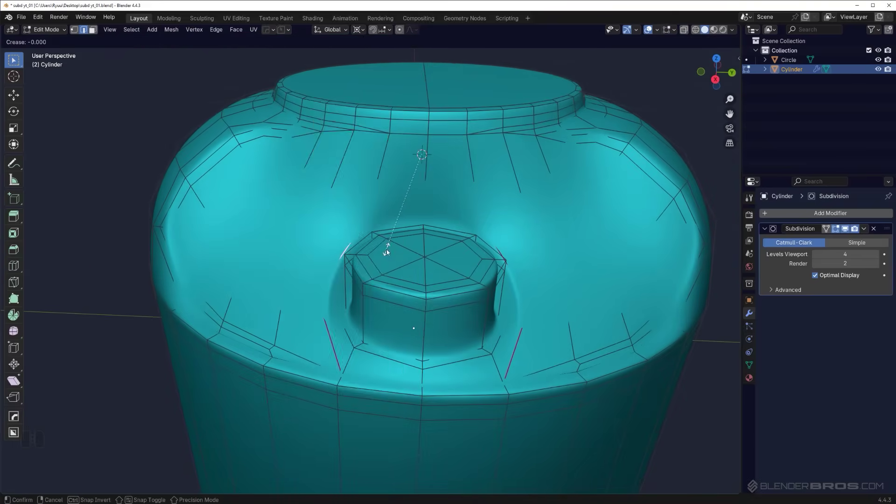
click(414, 196)
key(Tab)
middle_drag(414, 196, 389, 277)
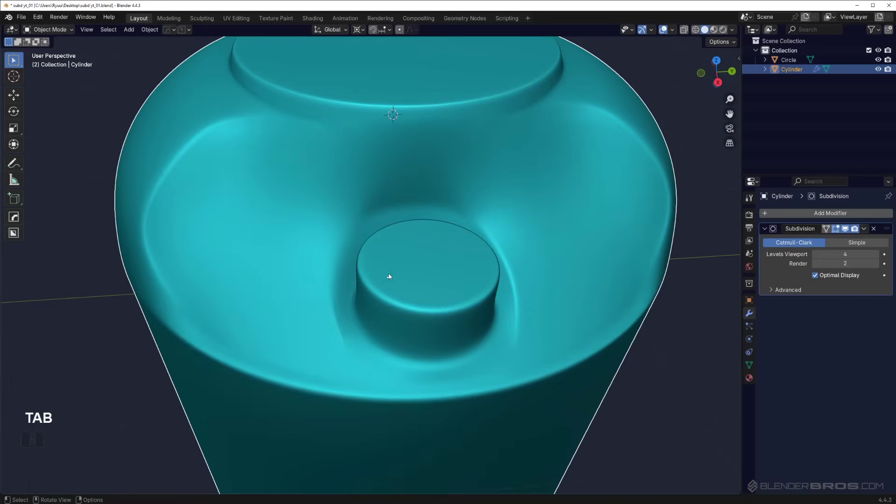
Select the front side edge running from the boss to the ledge rim and lower its Edge Crease.
key(Tab)
click(346, 350)
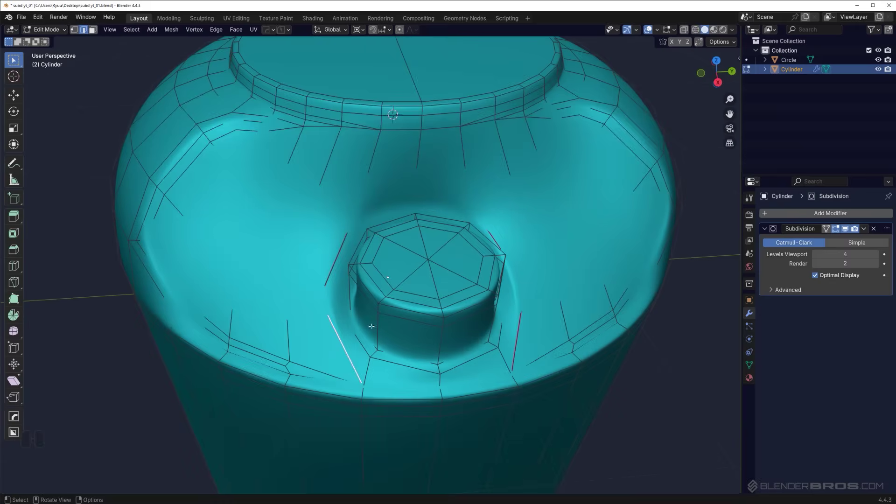
key(ctrl+e)
click(419, 289)
key(Tab)
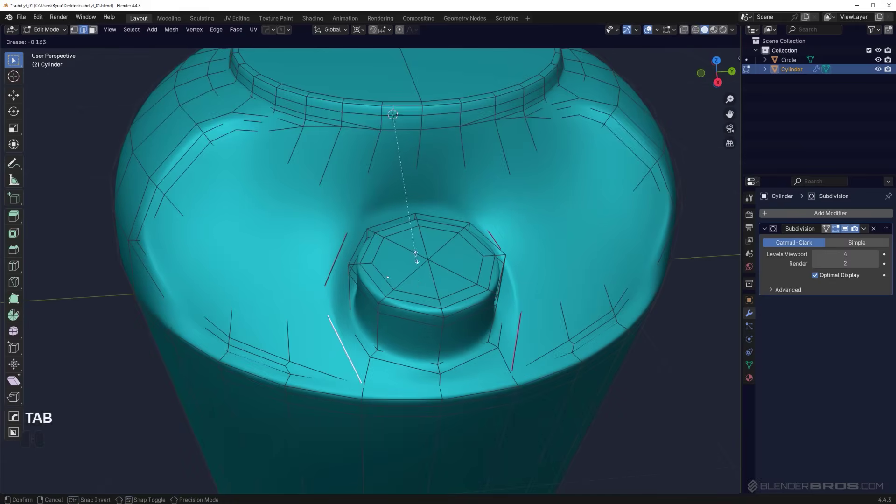
click(415, 235)
key(Tab)
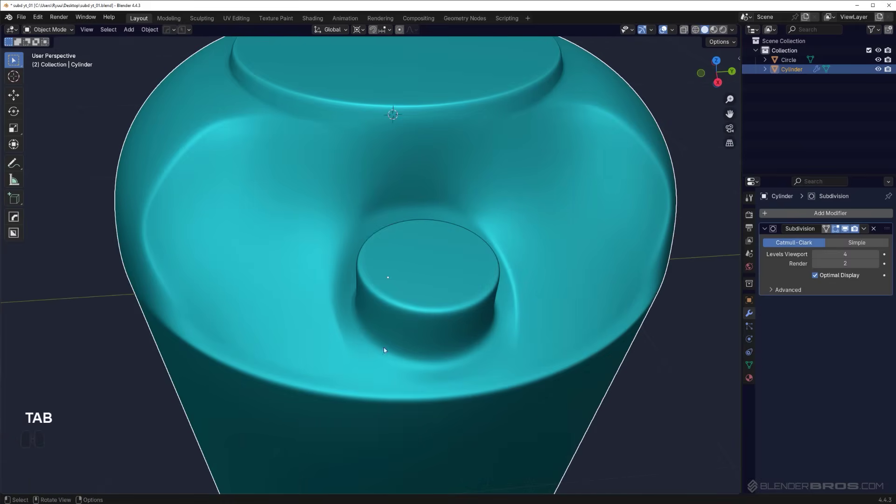
Try to symmetrize the mesh so the softened crease matches on both sides of the boss, and view it in Object Mode.
key(Tab)
key(alt+x)
key(Tab)
middle_drag(493, 272, 473, 234)
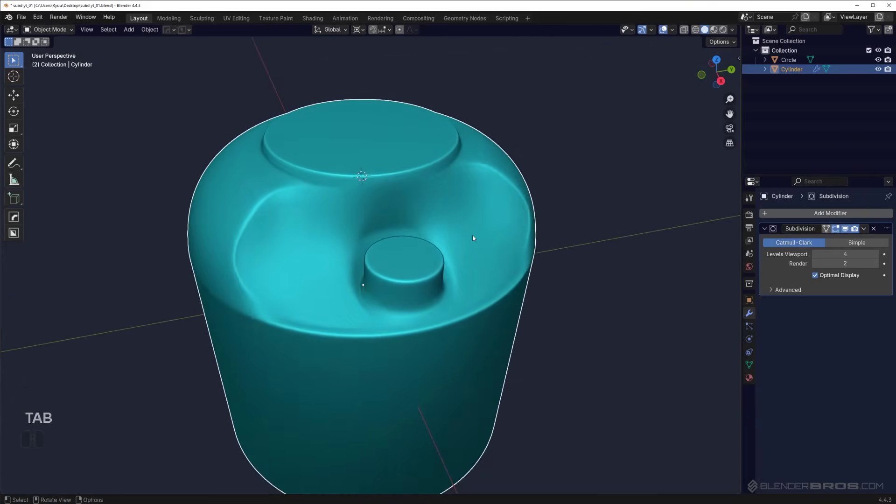
Undo the symmetrize, the recent Edge Crease adjustments and the increases of the Subdivision viewport levels.
key(ctrl+z)
key(ctrl+z)
key(ctrl+z)
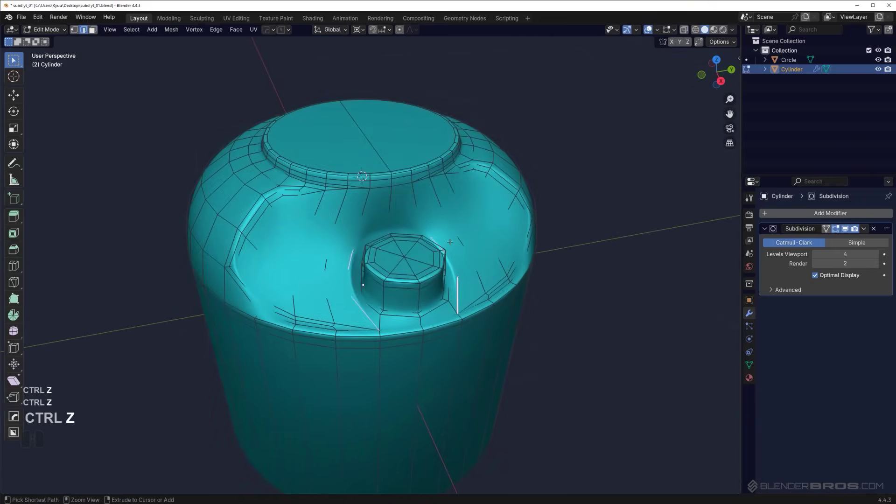
key(ctrl+z)
key(Tab)
scroll(427, 215, up, 3)
key(ctrl+z)
key(ctrl+z)
key(ctrl+z)
key(ctrl+z)
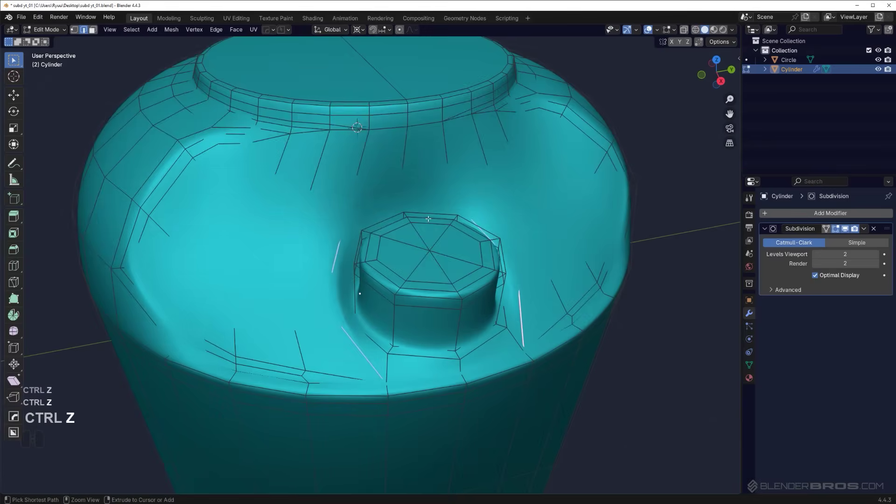
key(Tab)
scroll(420, 212, down, 3)
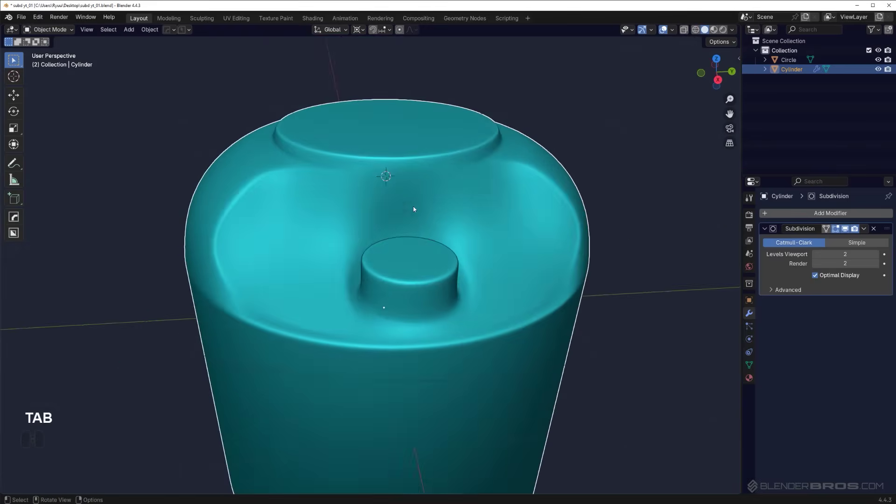
Set the Subdivision modifier's viewport levels to 3 and check the smoothed transition around the boss.
scroll(413, 206, up, 3)
click(876, 254)
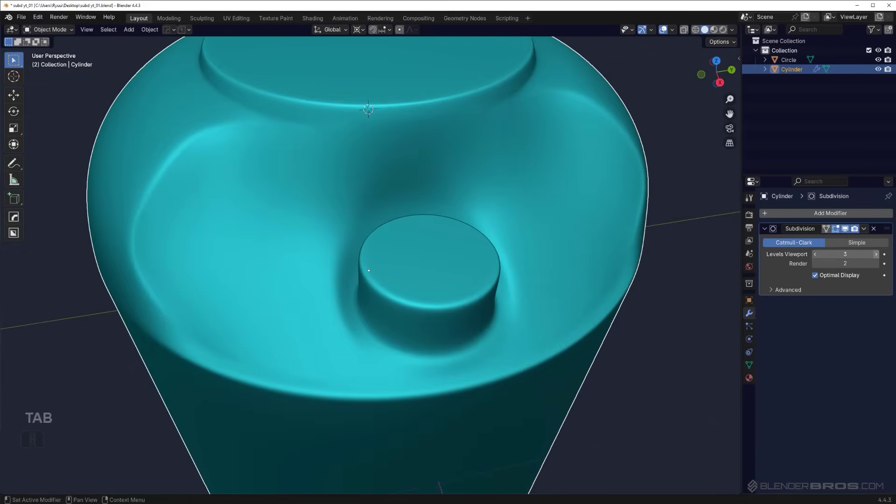
middle_drag(420, 252, 444, 248)
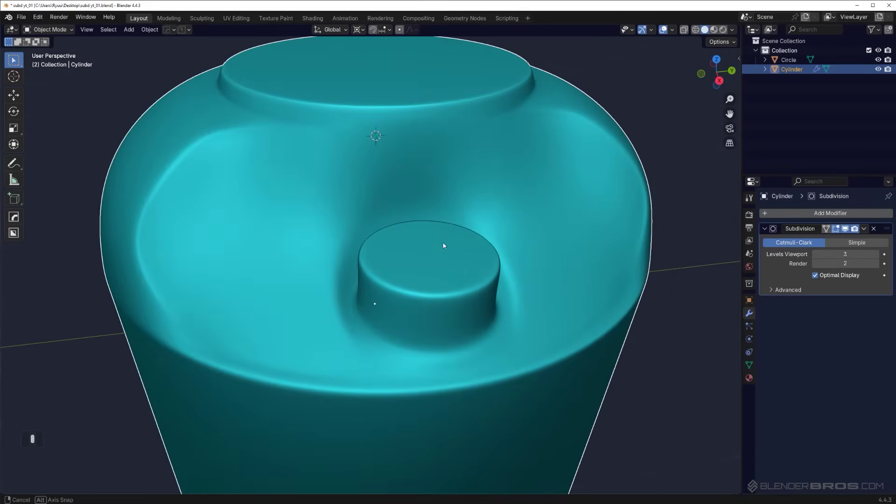
key(Tab)
middle_drag(302, 194, 329, 245)
key(Tab)
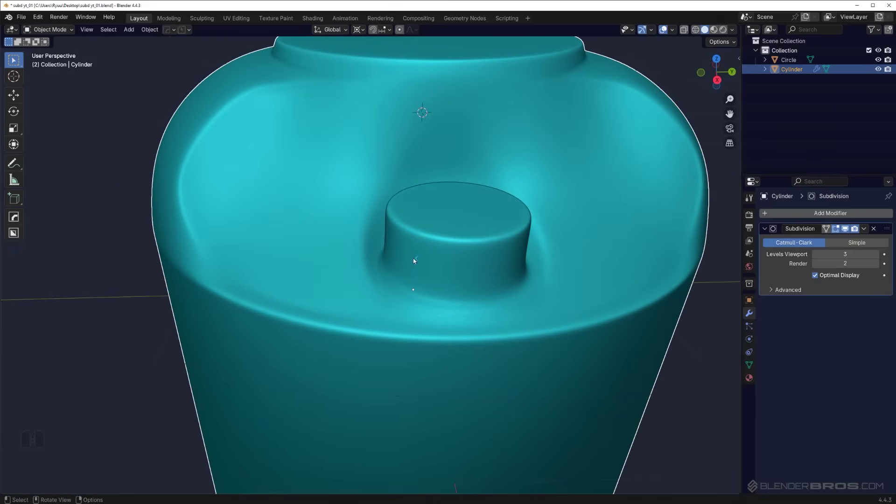
Knife-cut a continuous edge line across the neck below the raised cap, joining the two ends of the interrupted loop above the boss.
middle_drag(413, 261, 430, 136)
scroll(449, 240, up, 4)
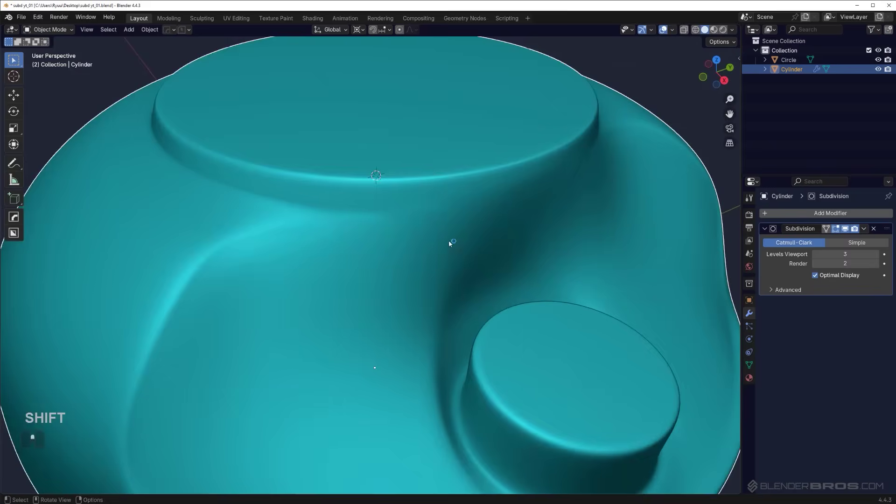
middle_drag(449, 242, 428, 203)
key(Tab)
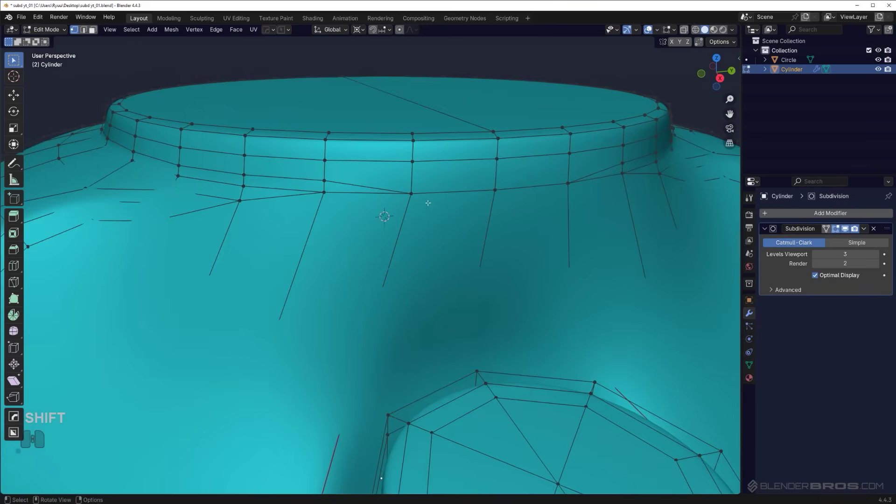
key(k)
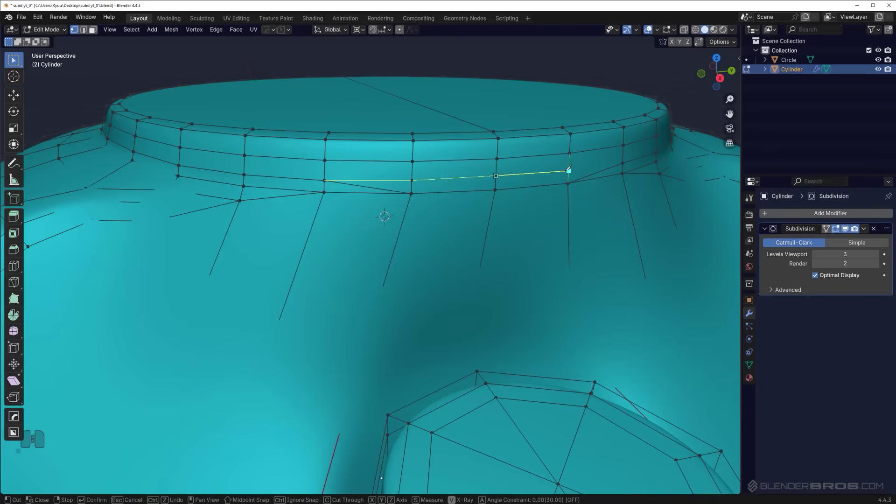
key(space)
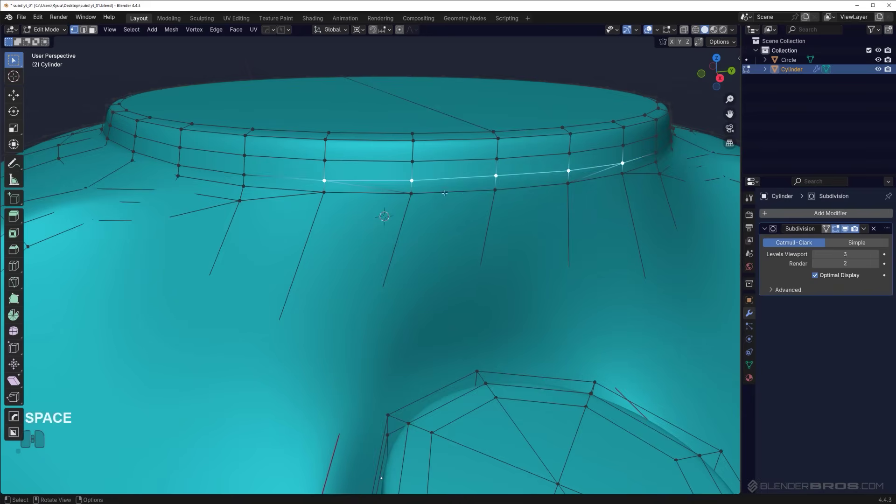
Remove the two diagonal edges left at either end of the new neck line.
key(2)
click(385, 190)
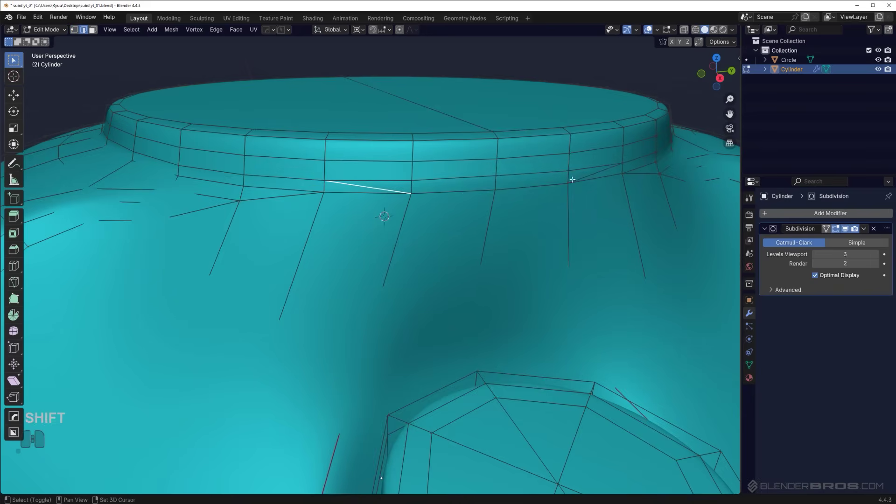
shift+click(589, 176)
key(x)
click(590, 176)
key(Tab)
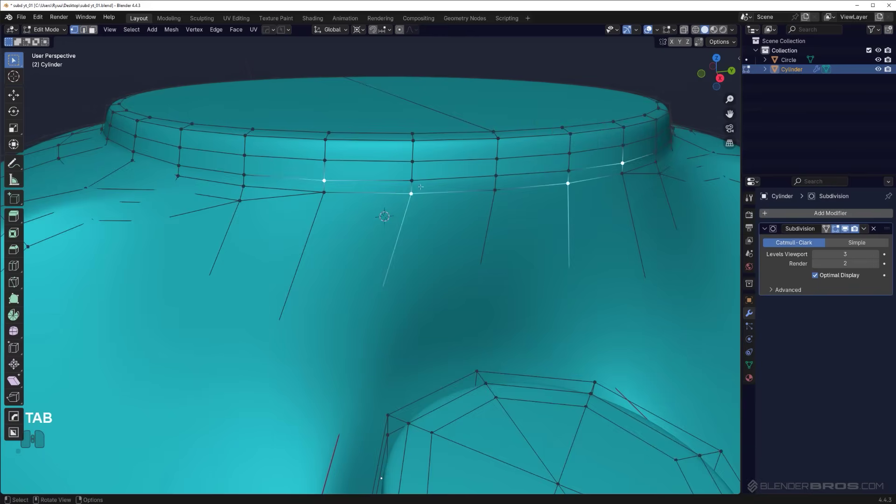
Select the three middle vertices of the new neck line and edge-slide them toward the cap with a factor of -0.552.
click(412, 180)
ctrl+click(569, 171)
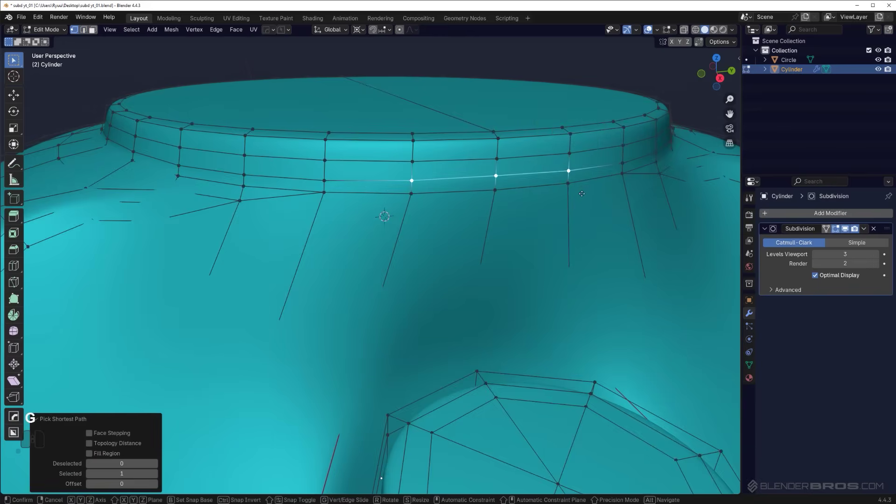
key(g)
key(g)
click(582, 181)
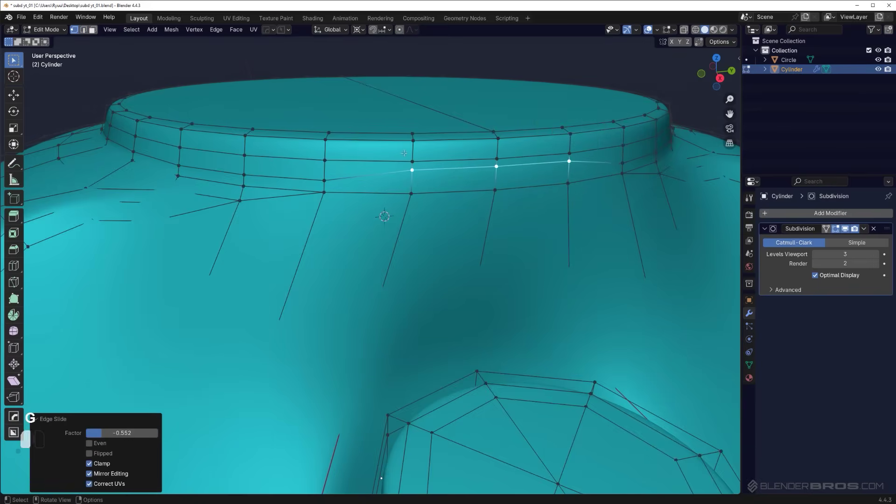
Undo the edge slide on the neck line and view the smoothed shape in Object Mode.
key(ctrl+z)
key(ctrl+z)
key(Tab)
scroll(486, 215, down, 5)
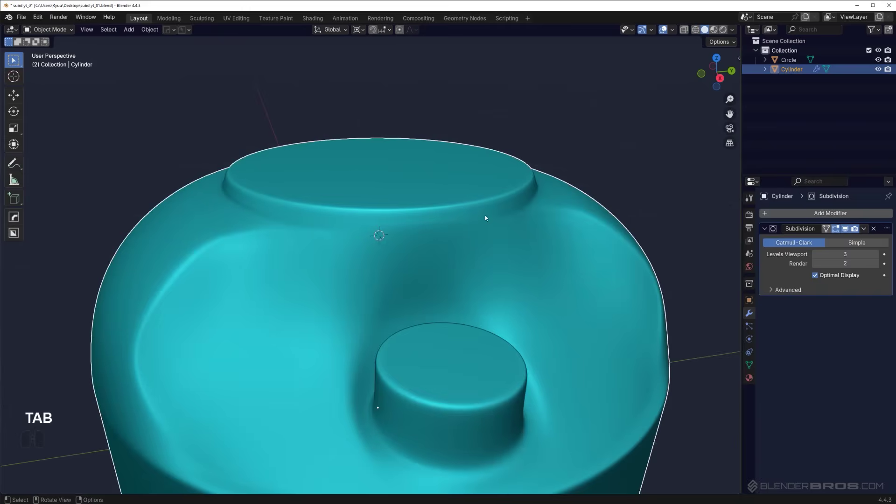
Edge-slide the middle segments of the neck line fully onto the loop above with a factor of -1.000, and clean up the mesh.
key(Tab)
scroll(485, 216, up, 4)
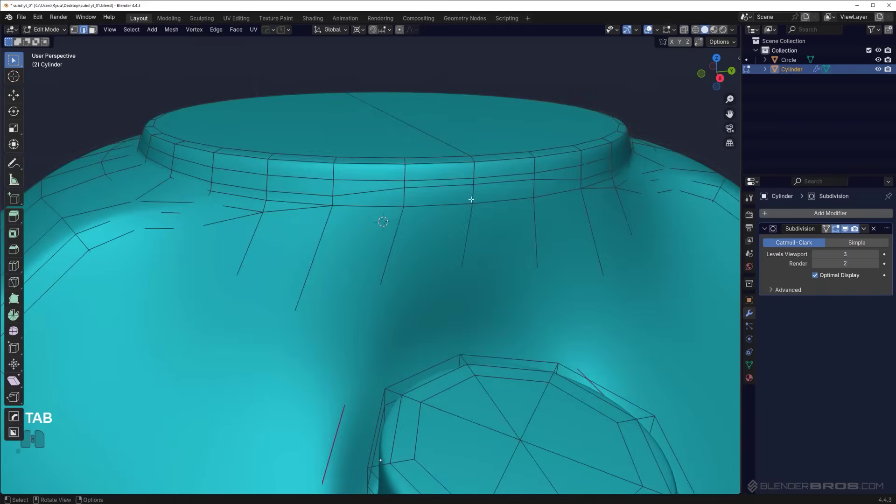
click(439, 186)
ctrl+click(520, 185)
key(g)
key(g)
click(518, 171)
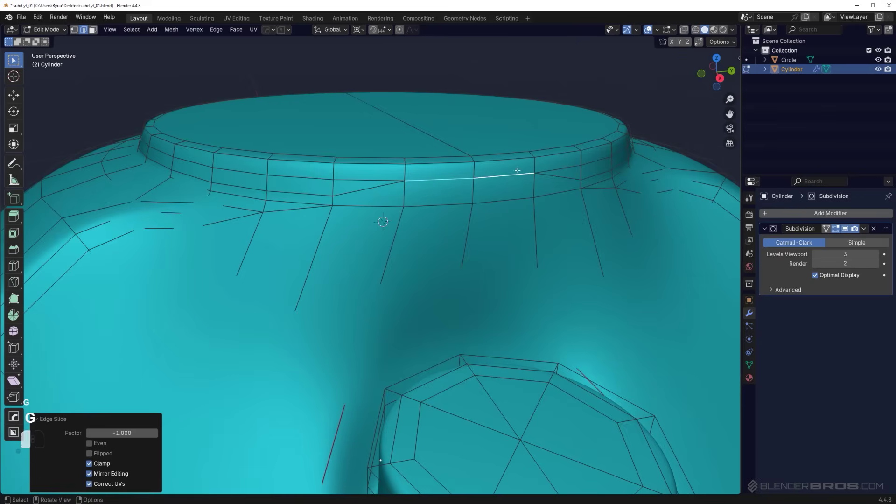
key(3)
key(Tab)
scroll(436, 142, down, 4)
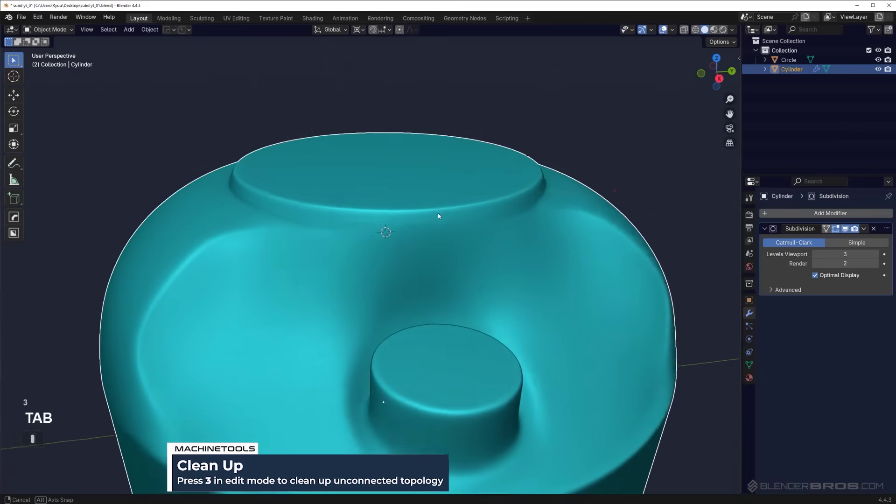
Vertex-slide the corner vertex beside the merged neck edges by about 0.51 toward the cap and view the smoothed result.
middle_drag(436, 214, 445, 221)
scroll(404, 208, up, 4)
shift+middle_drag(411, 182, 396, 200)
key(Tab)
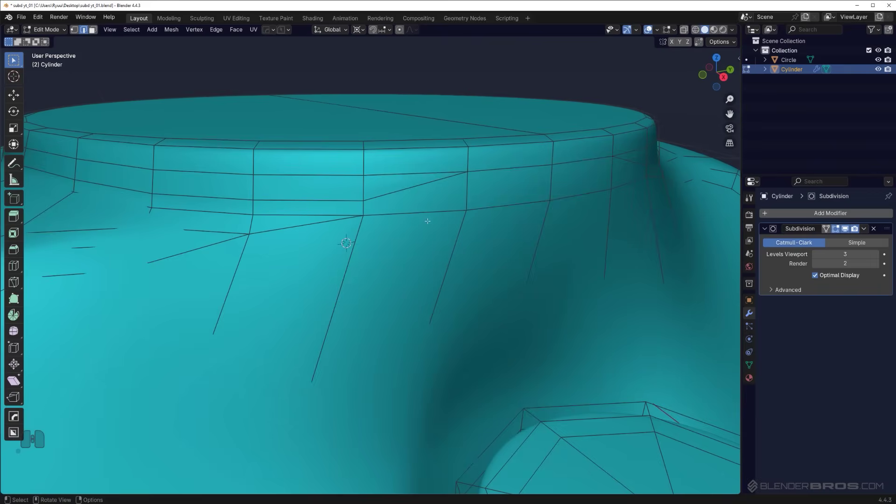
key(g)
key(g)
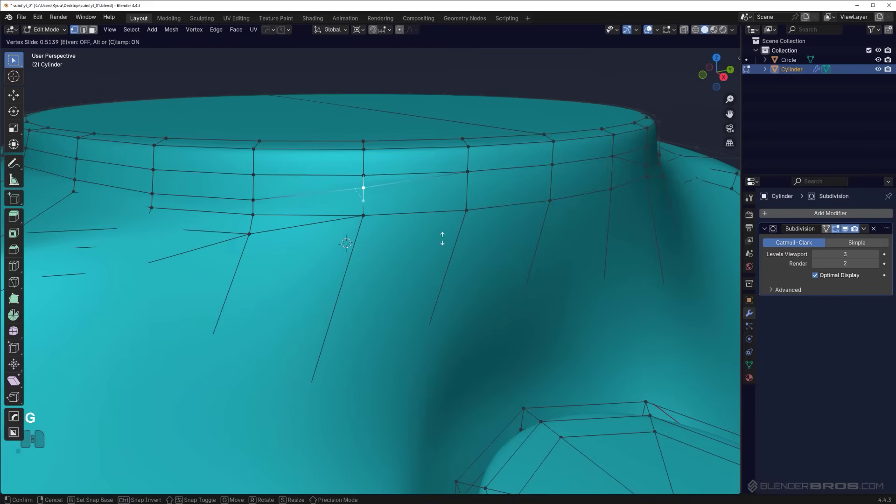
click(442, 239)
key(Tab)
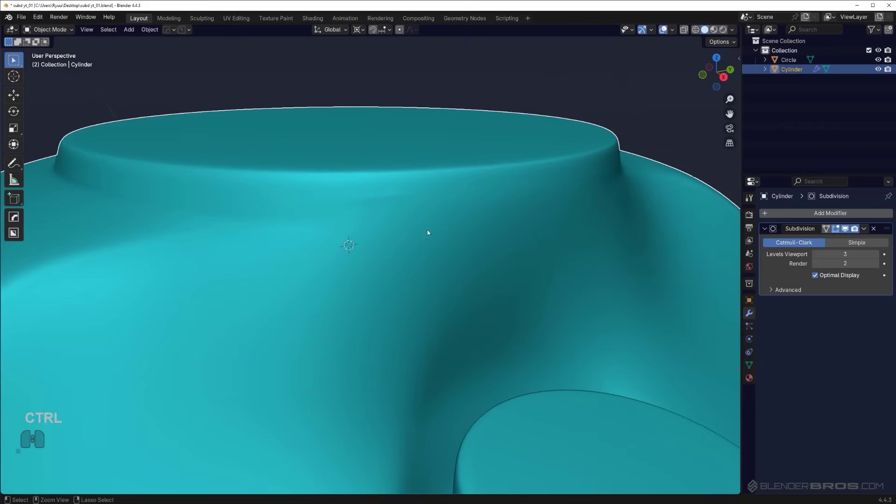
Undo the slide, clean-up, edge removal and knife cut on the neck, and check the smoothed area below the cap.
key(ctrl+z)
key(ctrl+z)
key(ctrl+z)
key(ctrl+z)
key(ctrl+z)
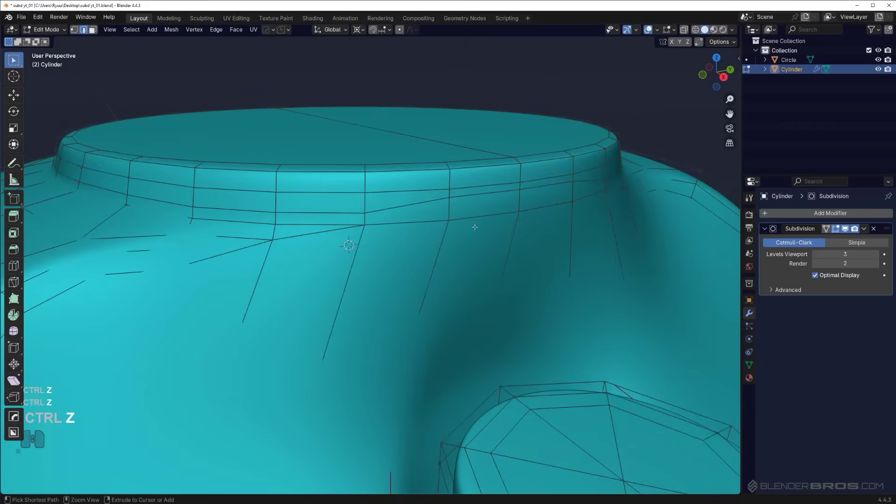
key(ctrl+z)
key(ctrl+z)
key(ctrl+z)
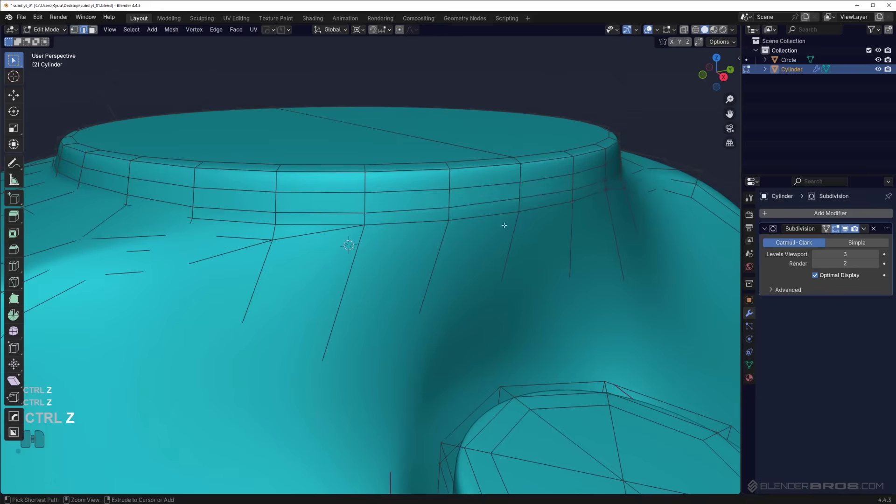
key(ctrl+z)
key(ctrl+z)
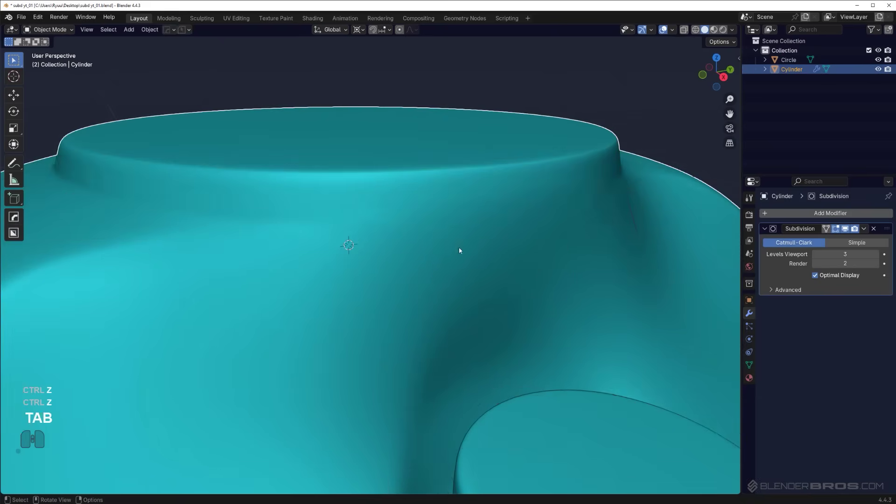
key(Tab)
scroll(444, 233, up, 5)
key(Tab)
middle_drag(421, 216, 395, 237)
scroll(388, 229, down, 5)
scroll(376, 244, up, 2)
Try an edge crease with a factor of 0.847 on the complete neck edge loop beneath the cap.
key(Tab)
click(395, 229)
key(Tab)
key(Tab)
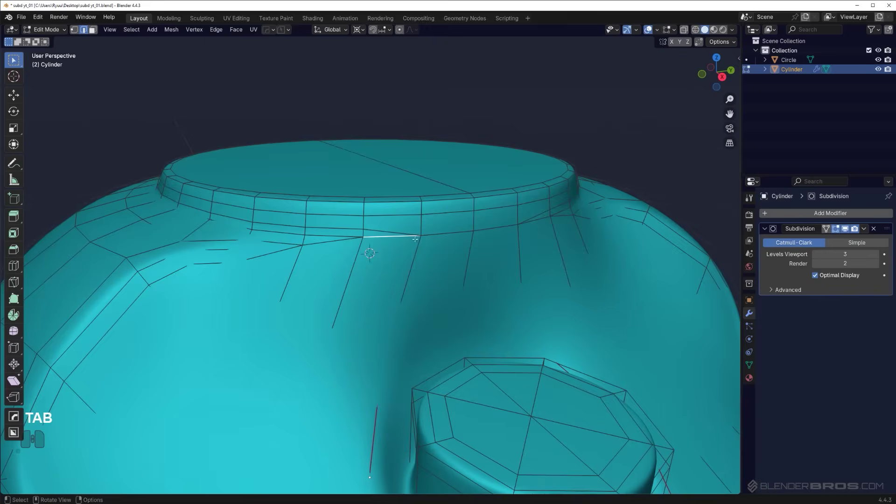
alt+click(289, 238)
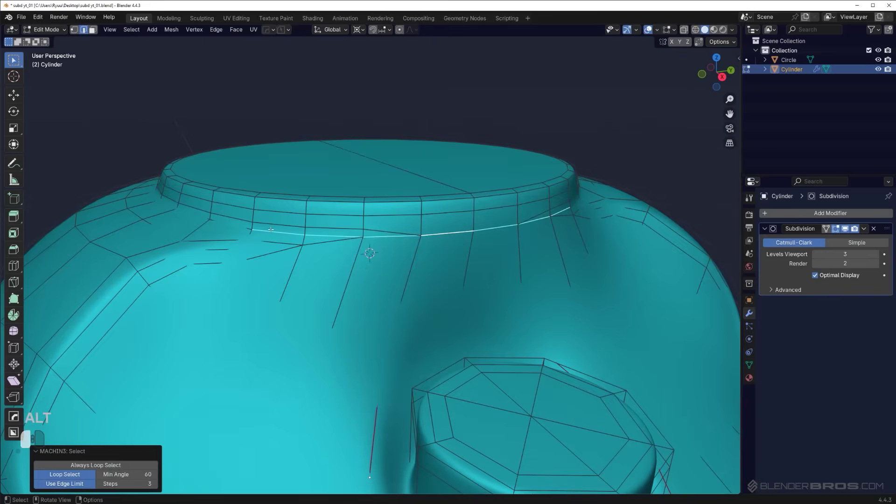
alt+shift+click(302, 227)
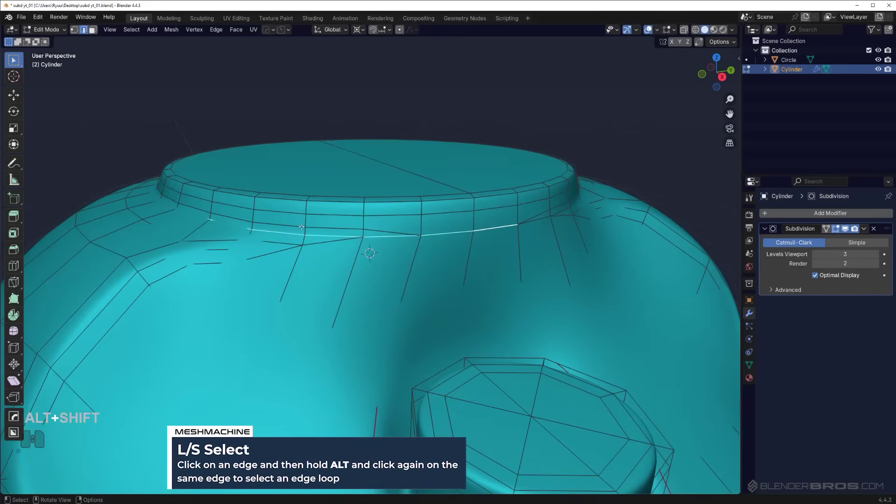
middle_drag(302, 227, 184, 261)
key(ctrl+e)
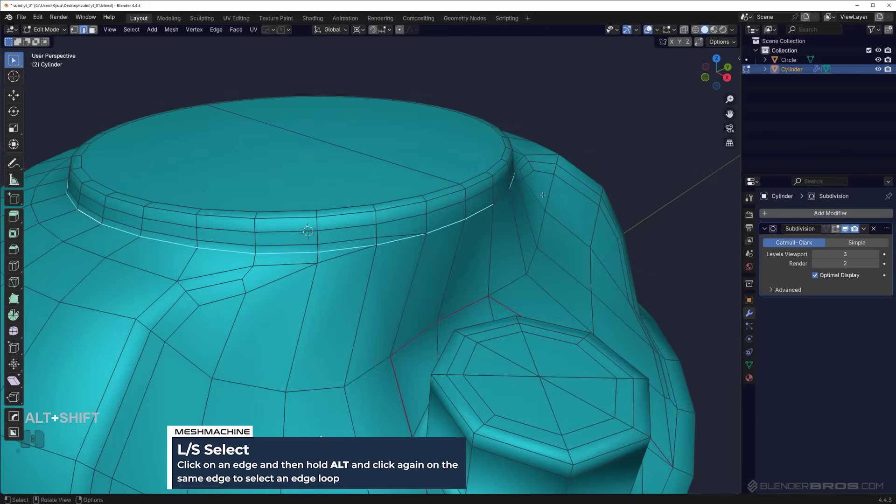
key(ctrl+e)
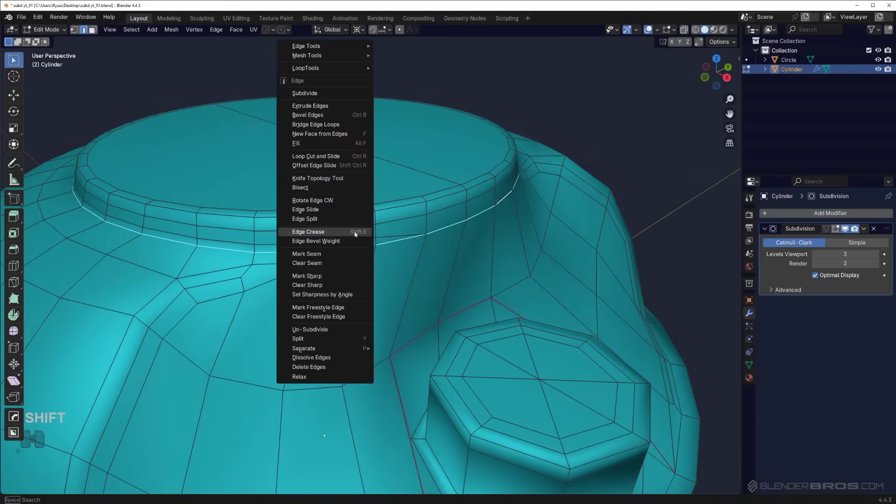
click(354, 232)
click(373, 236)
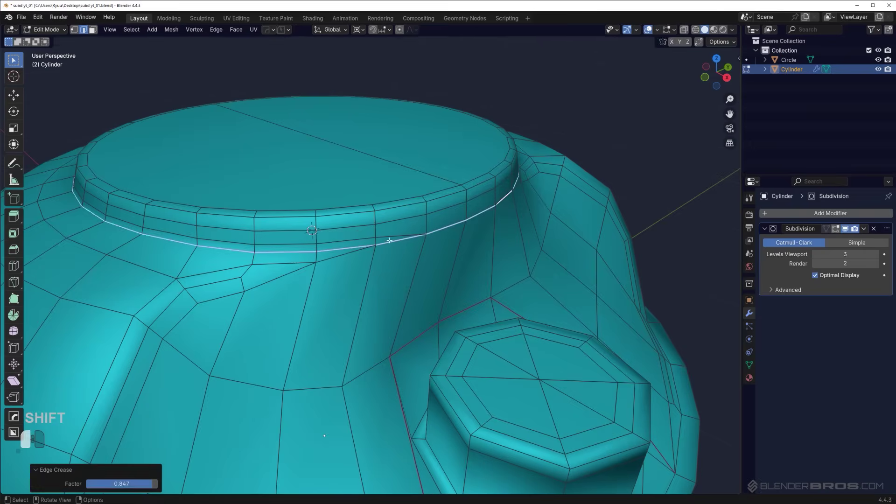
Check the creased neck in Object Mode, undo the edge crease and inspect the smoothed area again.
key(Tab)
middle_drag(573, 175, 449, 255)
key(ctrl+z)
key(ctrl+z)
key(Tab)
scroll(414, 203, up, 1)
scroll(449, 255, up, 1)
key(Tab)
Edge-slide the short four-vertex row on the neck toward the cap with a factor of 0.538.
middle_drag(455, 288, 435, 277)
middle_drag(435, 277, 325, 250)
scroll(419, 264, down, 3)
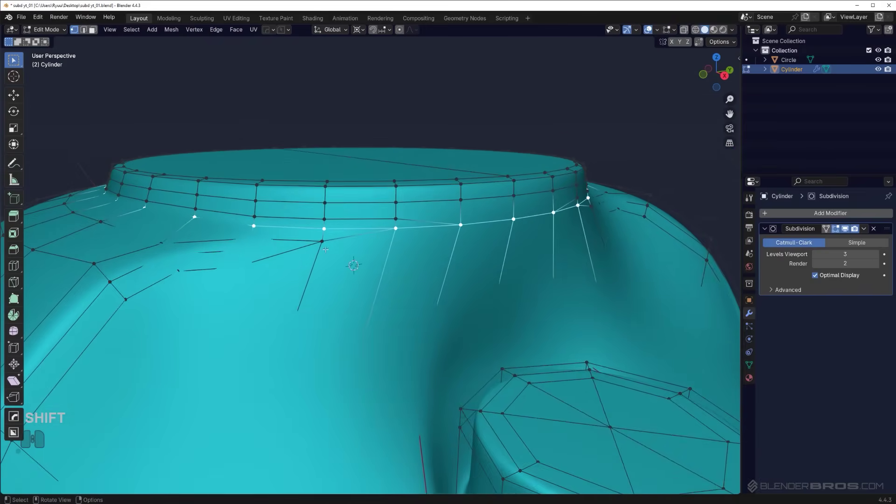
middle_drag(462, 262, 443, 253)
mouse_move(443, 253)
shift+middle_down()
mouse_move(490, 270)
mouse_move(437, 242)
shift+middle_up()
middle_drag(437, 243, 439, 255)
click(392, 220)
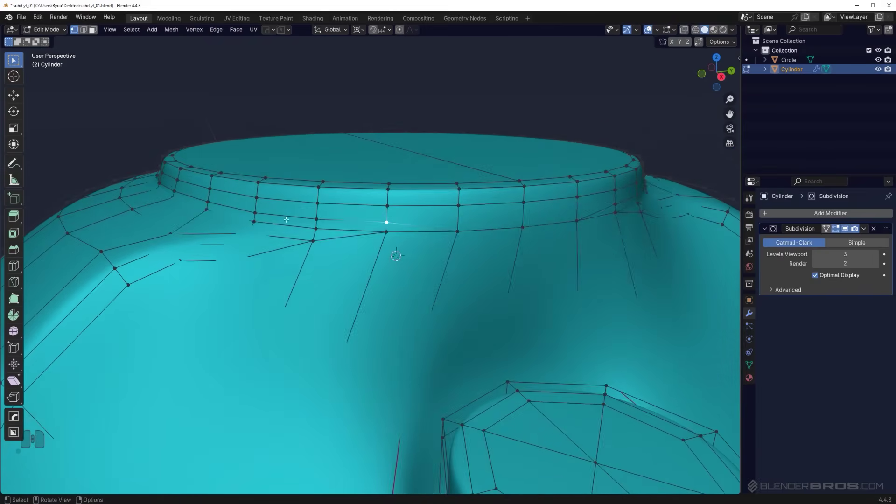
ctrl+click(208, 205)
scroll(503, 289, up, 1)
key(g)
key(g)
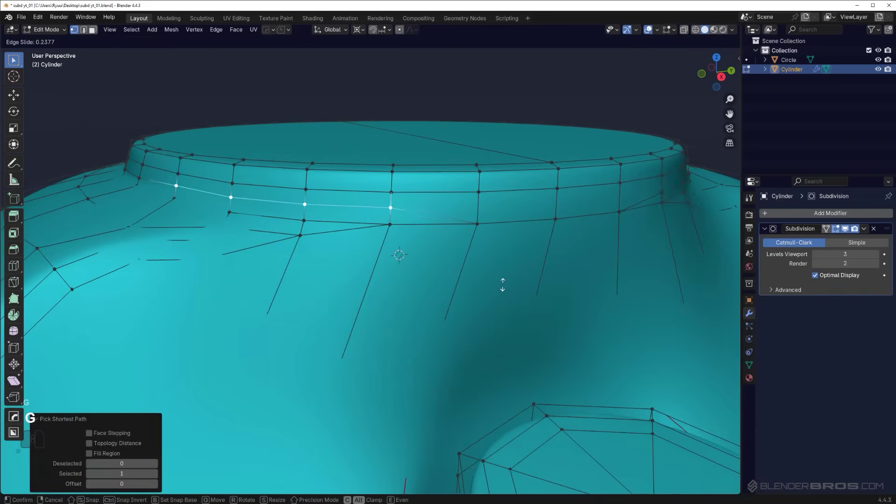
click(493, 249)
Readjust the same four-vertex row with another edge slide and view the smoothed neck in Object Mode.
key(g)
key(g)
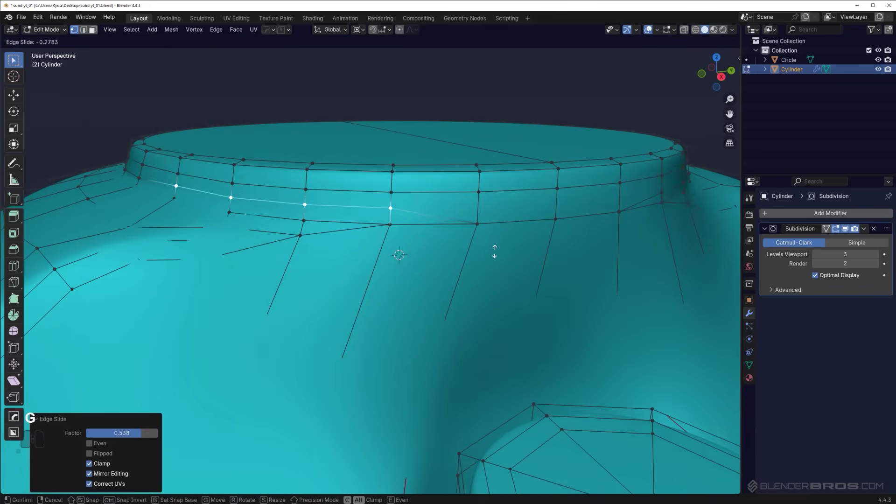
click(503, 252)
key(Tab)
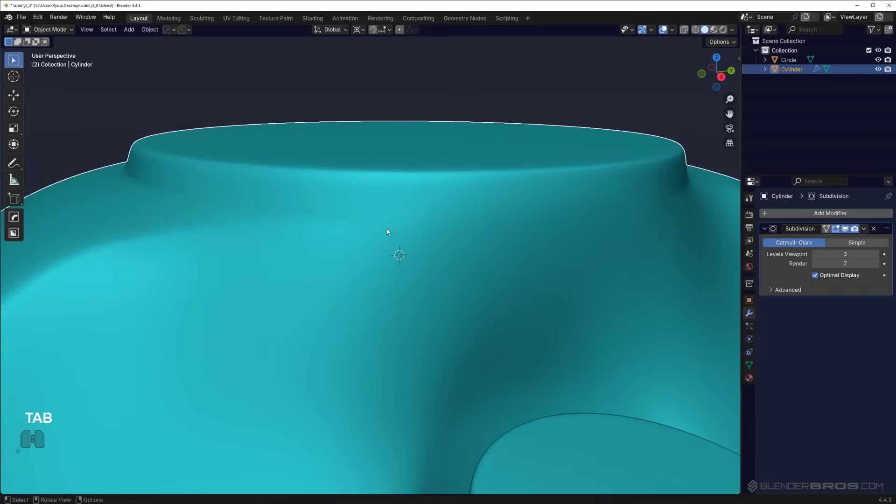
scroll(387, 230, down, 2)
middle_drag(388, 229, 422, 253)
scroll(422, 253, up, 2)
Vertex-slide the lower neck vertex next to the merged edges away from the cap by about 0.078.
key(Tab)
shift+middle_drag(366, 260, 425, 261)
click(451, 252)
key(g)
key(g)
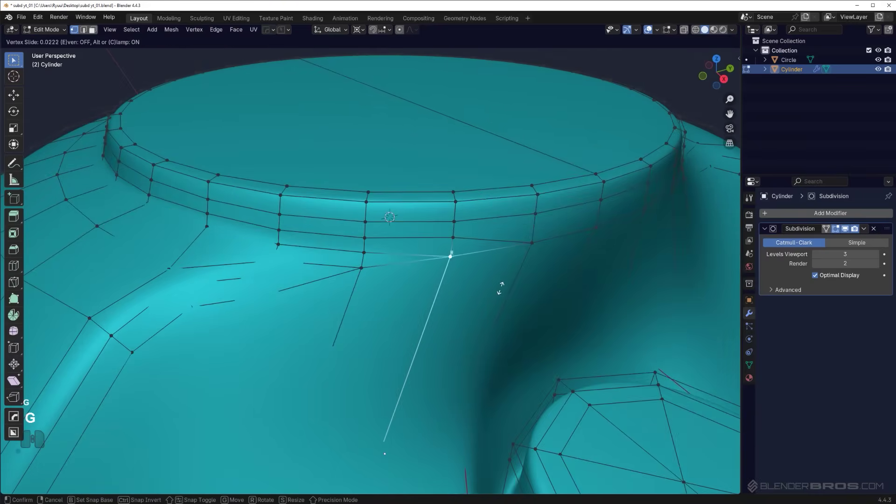
click(504, 300)
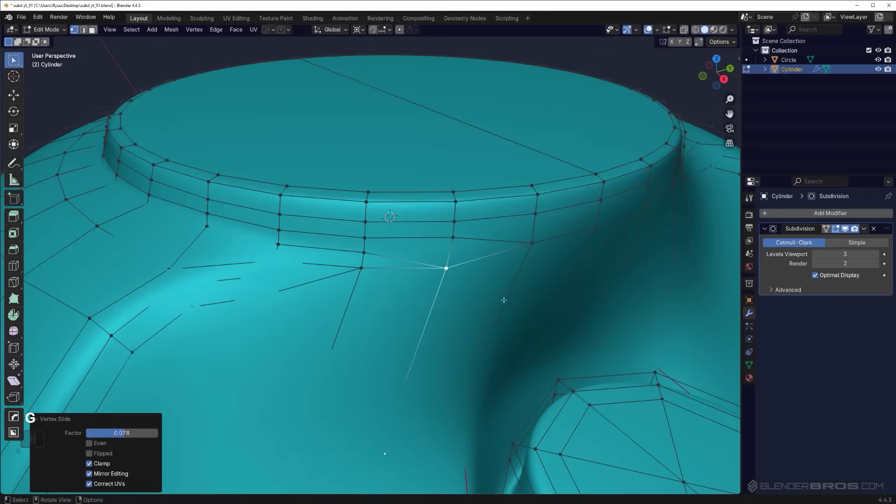
Edge-slide that lowered vertex and its neighbour on the boss side away from the cap with a factor of -0.063.
click(535, 247)
middle_drag(539, 254, 430, 236)
ctrl+click(494, 243)
key(g)
key(g)
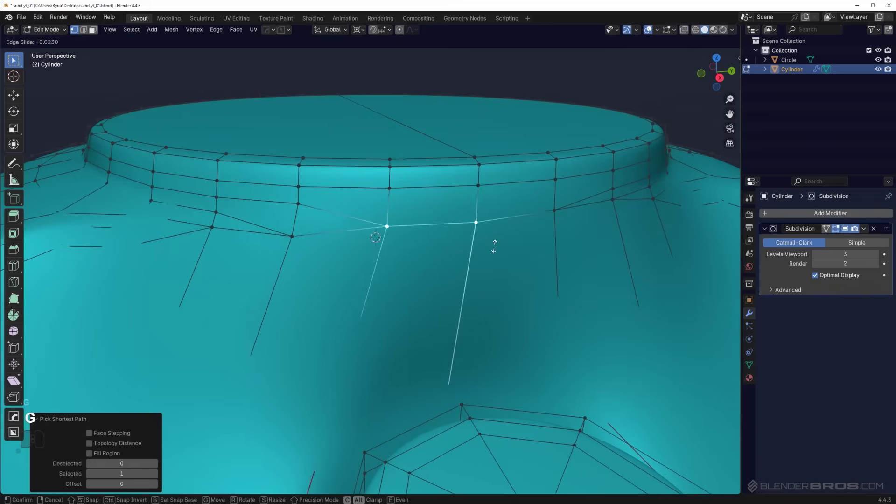
click(361, 235)
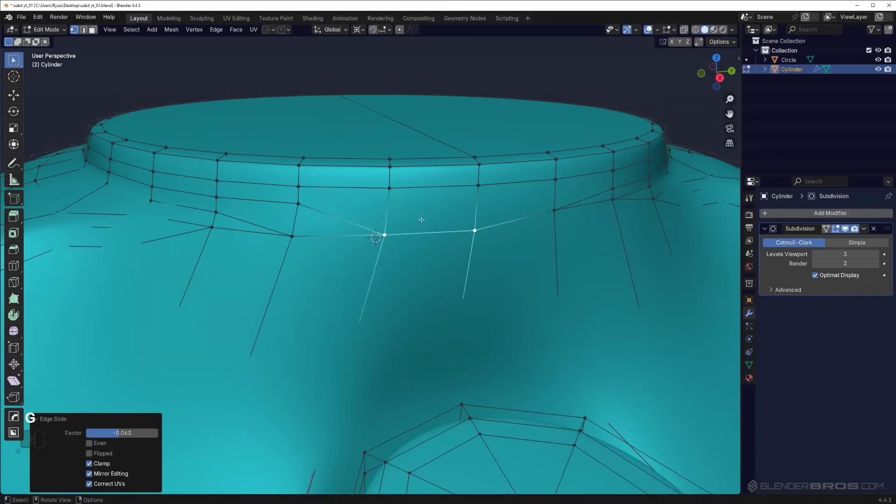
Knife-cut a line around the neck below the cap, continuing from the end of the short edge row across the adjoining faces.
key(k)
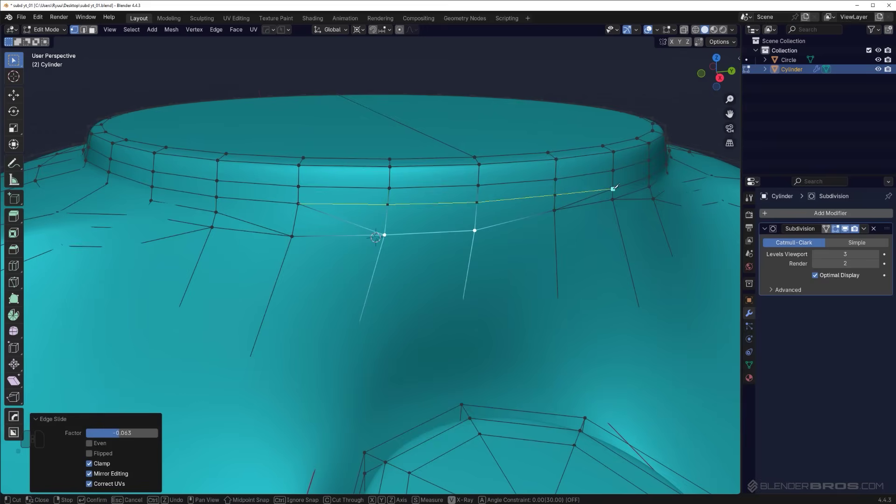
key(space)
Select the lower edge of the narrow triangle where the new neck cut begins, using edge selection.
middle_drag(376, 237, 356, 242)
key(ctrl+Tab)
click(356, 241)
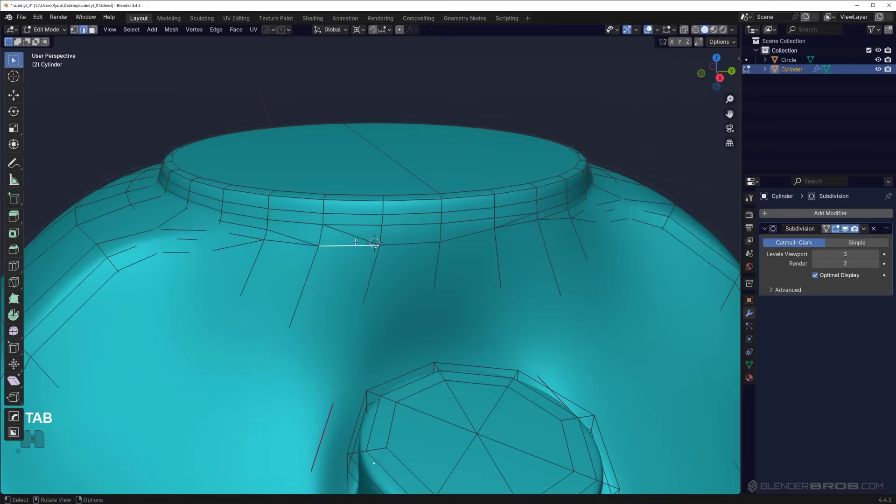
Slide the front edges of the loop just below the raised top rim downward by a factor of about 0.33.
key(ctrl+x)
key(alt+x)
key(Tab)
middle_drag(389, 246, 447, 204)
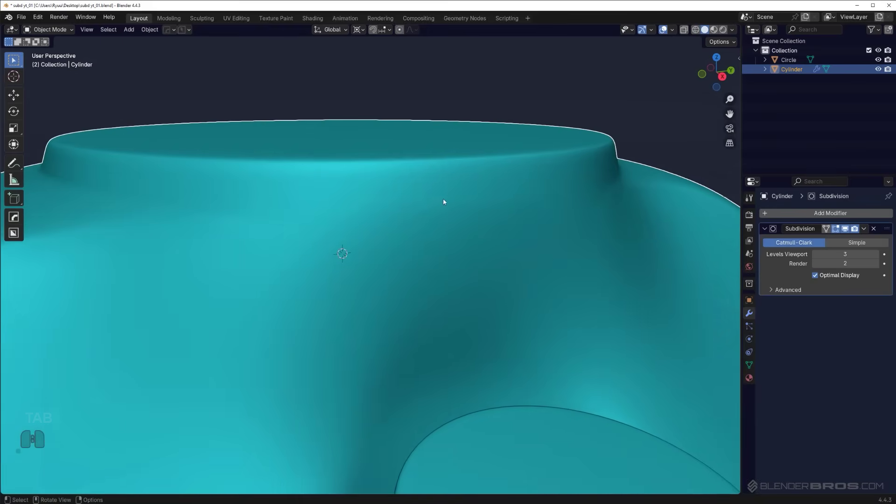
key(Tab)
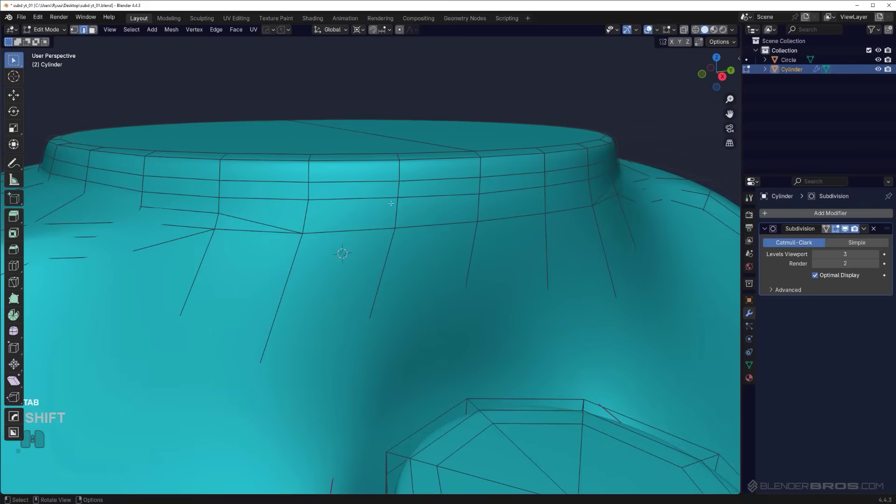
ctrl+click(514, 191)
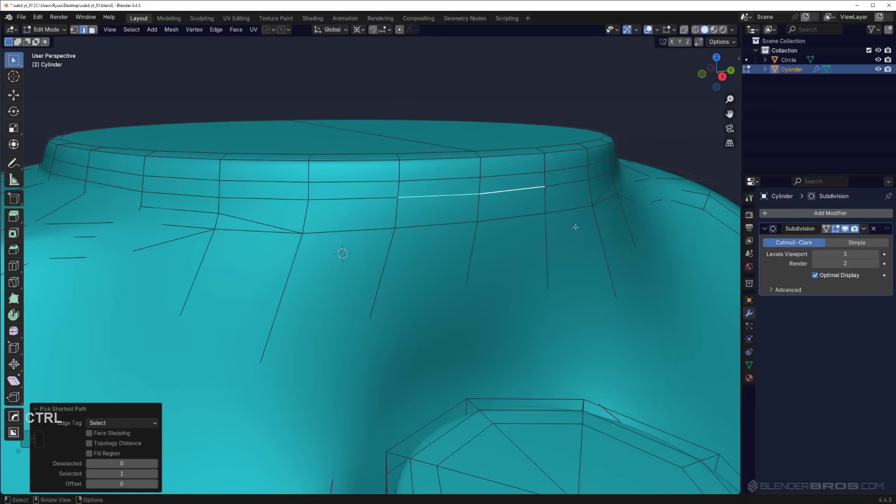
shift+click(376, 203)
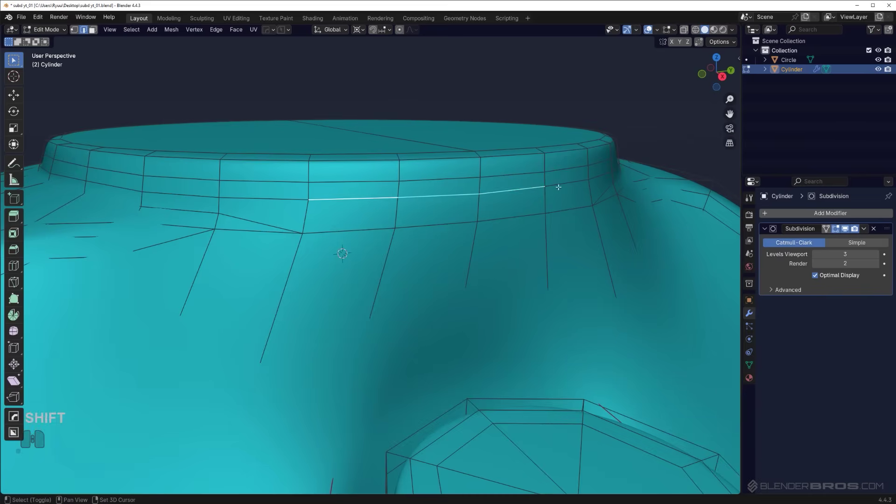
key(g)
key(g)
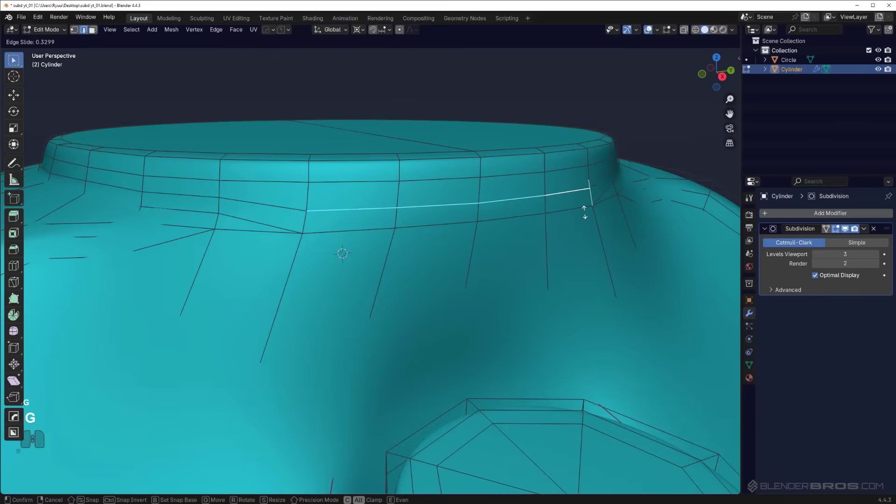
click(455, 225)
Slide the front edges of the next loop down toward the small round boss by a factor of about 0.147.
click(431, 226)
shift+click(496, 223)
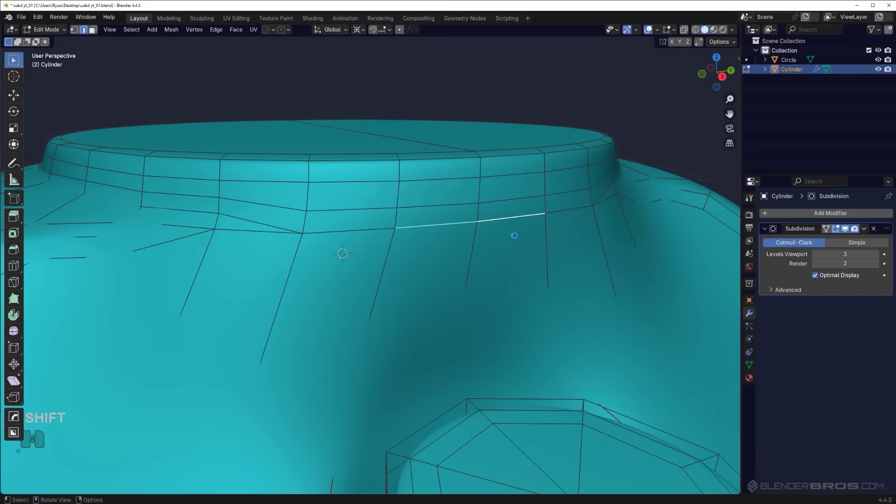
key(g)
key(g)
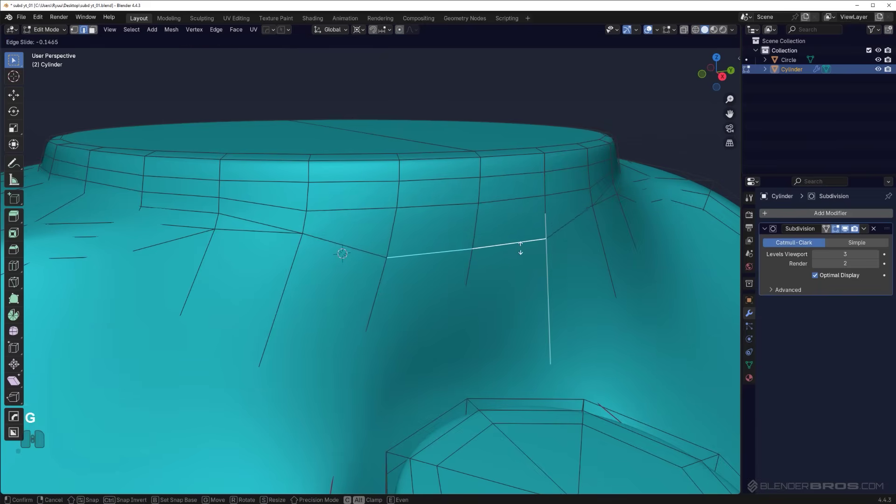
click(520, 247)
Turn off the Subdivision modifier's display in Edit Mode to expose the control cage of the cylinder.
scroll(520, 247, down, 3)
click(827, 229)
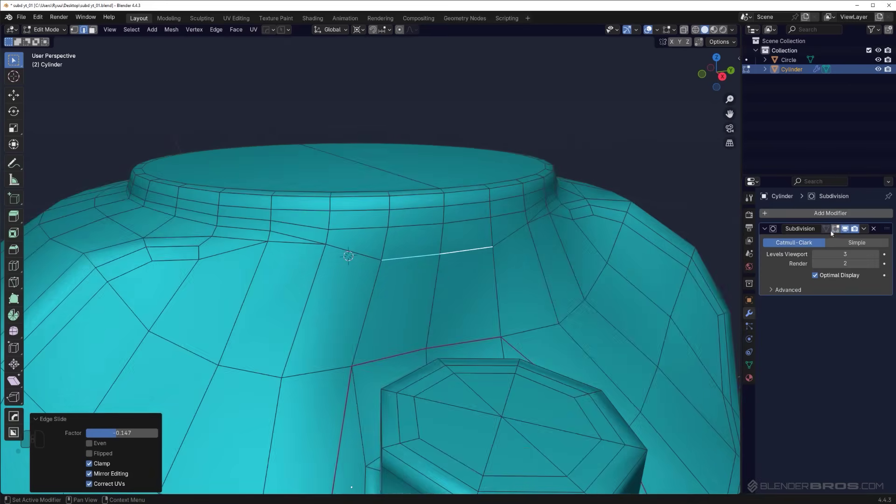
middle_drag(355, 318, 394, 314)
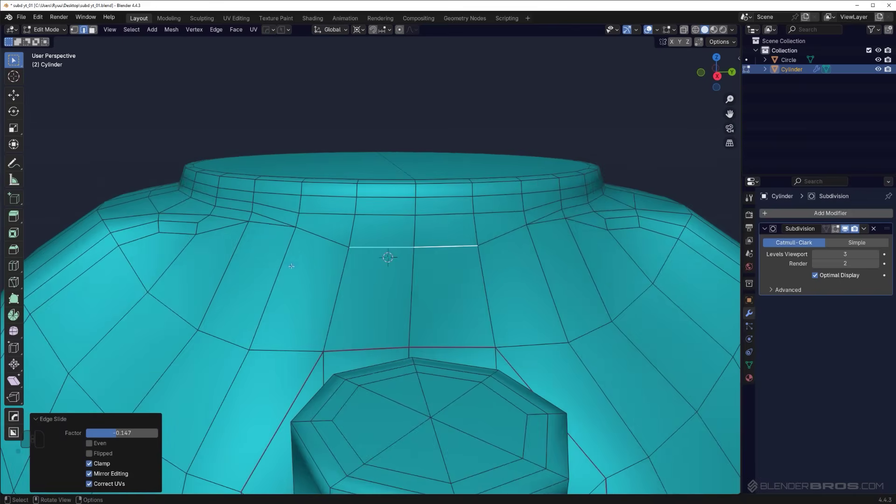
middle_drag(291, 266, 262, 272)
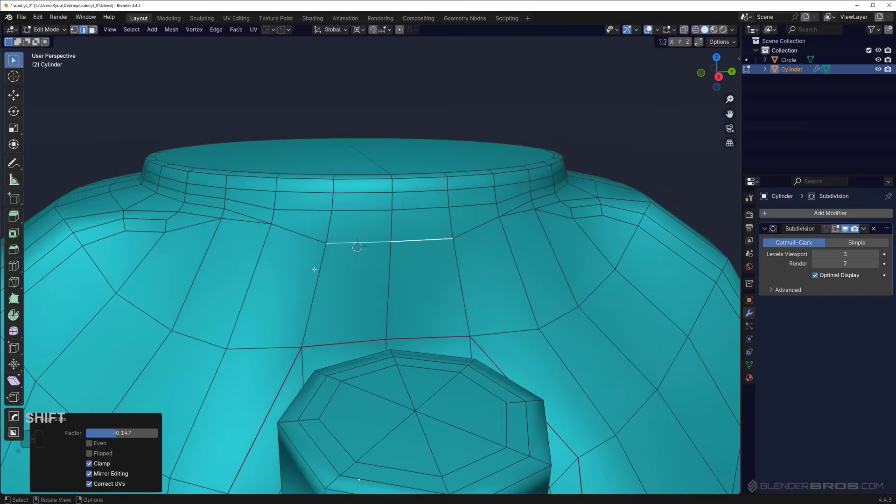
Slide the five-vertex path between the rim and the small boss slightly downward along its edges.
key(1)
click(271, 225)
ctrl+click(496, 225)
key(g)
key(g)
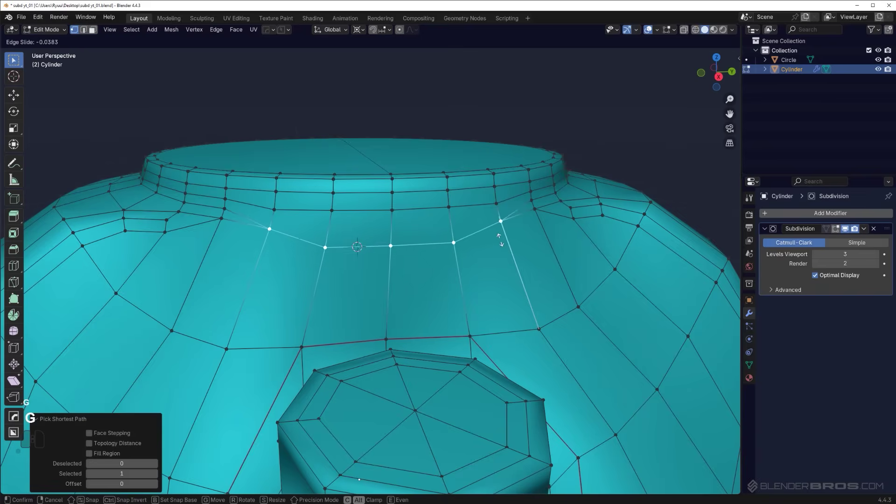
click(386, 233)
Slide the three front vertices of the row directly above that path downward by a factor of about 0.23.
click(332, 210)
ctrl+click(392, 210)
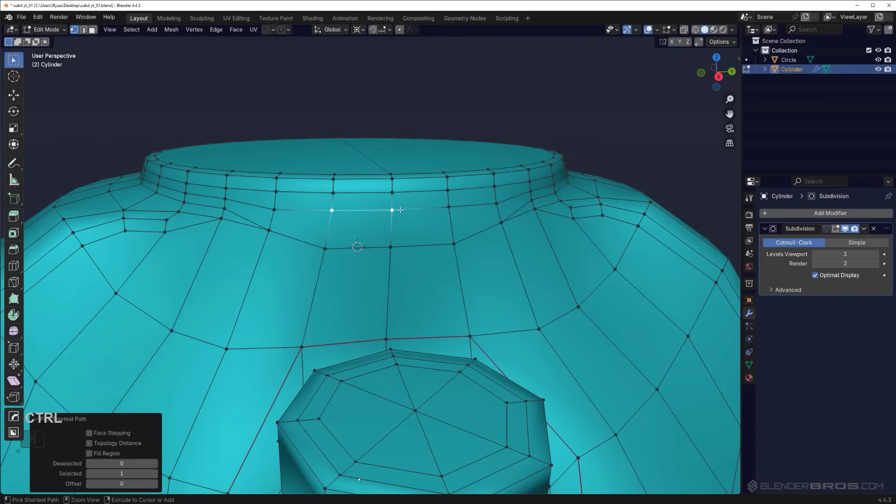
key(g)
key(g)
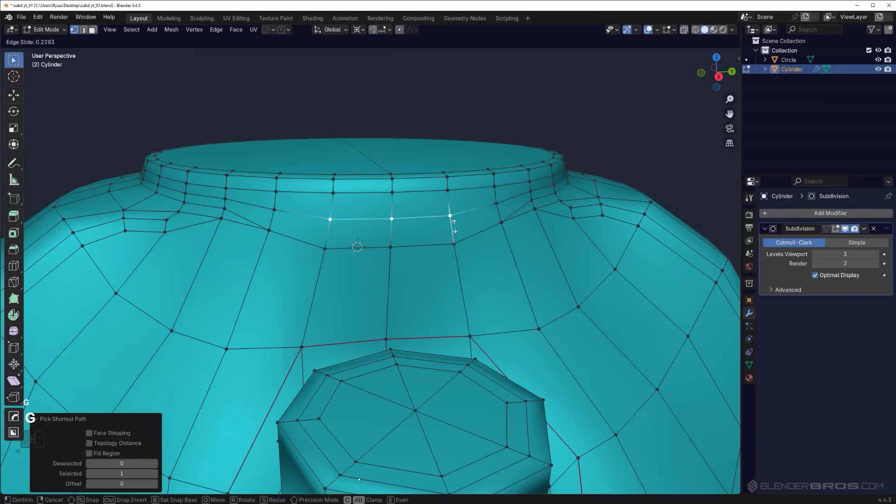
click(456, 226)
Examine the smoothed surface and its mesh where the upper corner of the side recess meets the top rim.
key(Tab)
middle_drag(422, 140, 426, 166)
scroll(416, 182, up, 3)
shift+middle_drag(336, 206, 449, 268)
key(Tab)
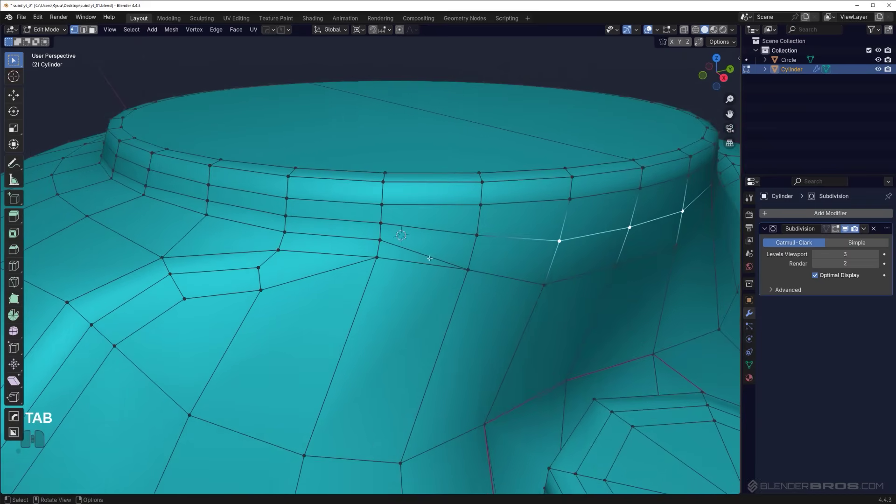
click(377, 258)
middle_drag(376, 257, 316, 239)
scroll(391, 258, up, 2)
key(Tab)
scroll(393, 154, down, 2)
key(Tab)
scroll(374, 242, up, 4)
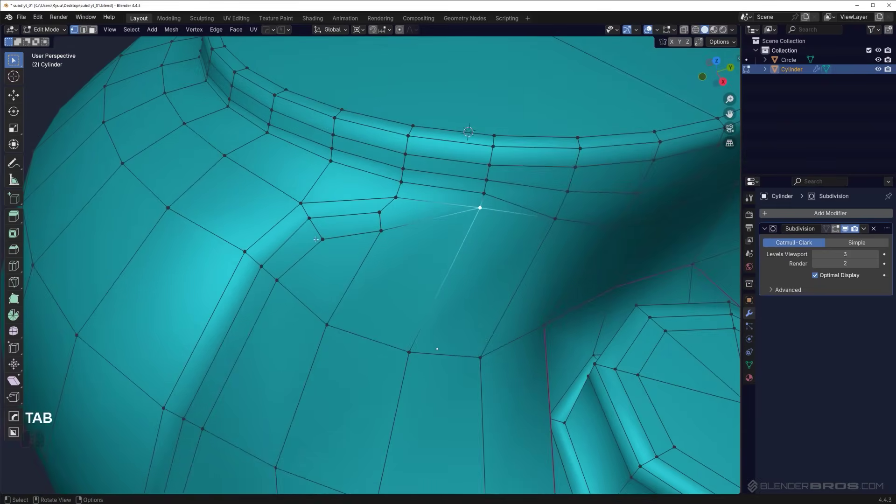
Try sliding the lower inner vertex at the recess's upper corner up toward the vertex above it.
click(385, 231)
middle_drag(385, 231, 383, 231)
click(378, 215)
click(385, 232)
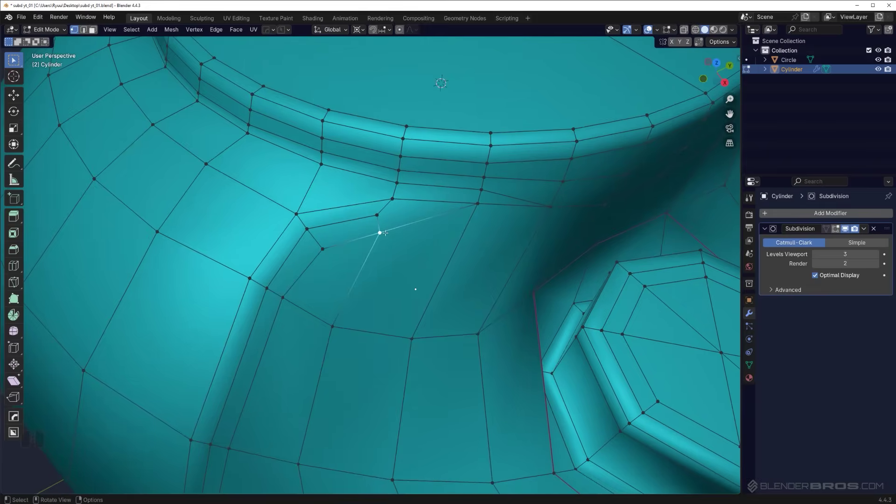
key(g)
key(g)
click(416, 254)
Try sliding the upper inner vertex at the recess corner toward the rim and check the smoothed surface.
click(377, 215)
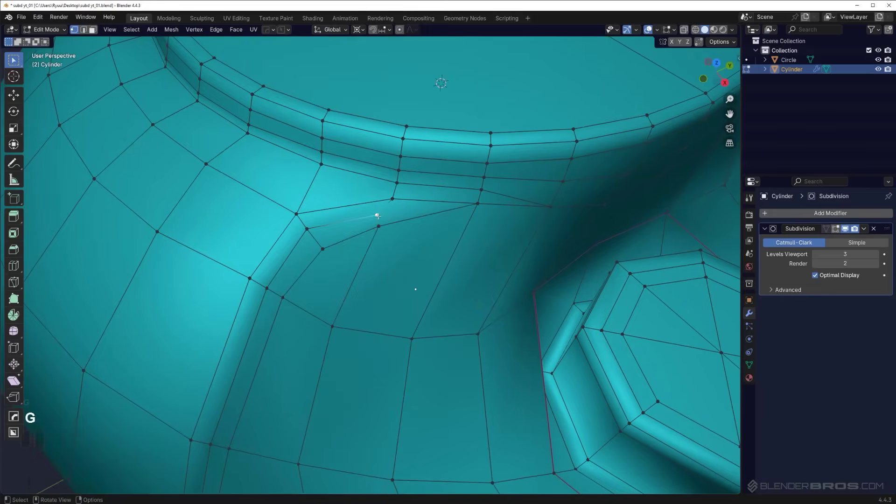
key(g)
key(g)
click(383, 210)
key(Tab)
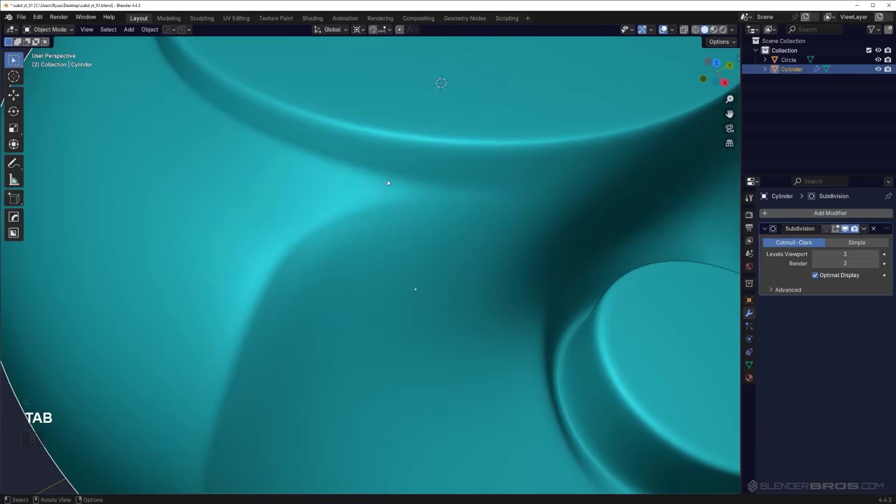
scroll(388, 184, down, 5)
middle_drag(415, 217, 406, 189)
Undo the slides of both inner vertices at the recess corner.
key(ctrl+z)
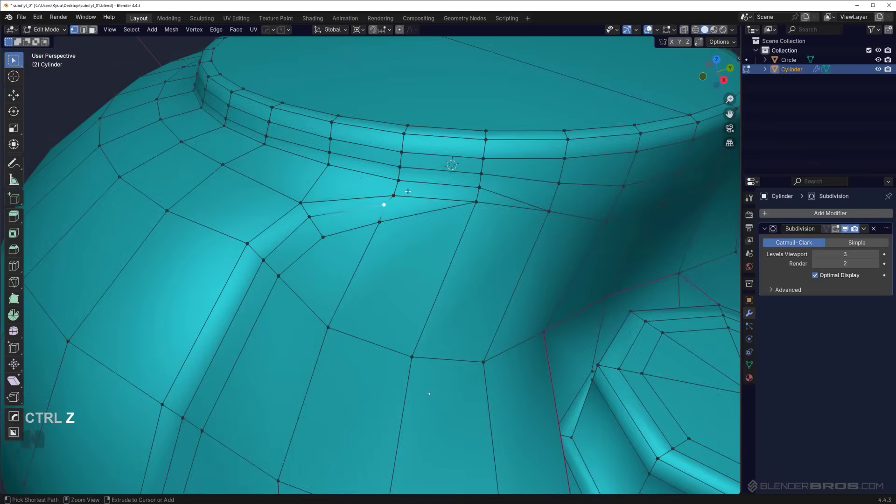
key(ctrl+z)
key(ctrl+z)
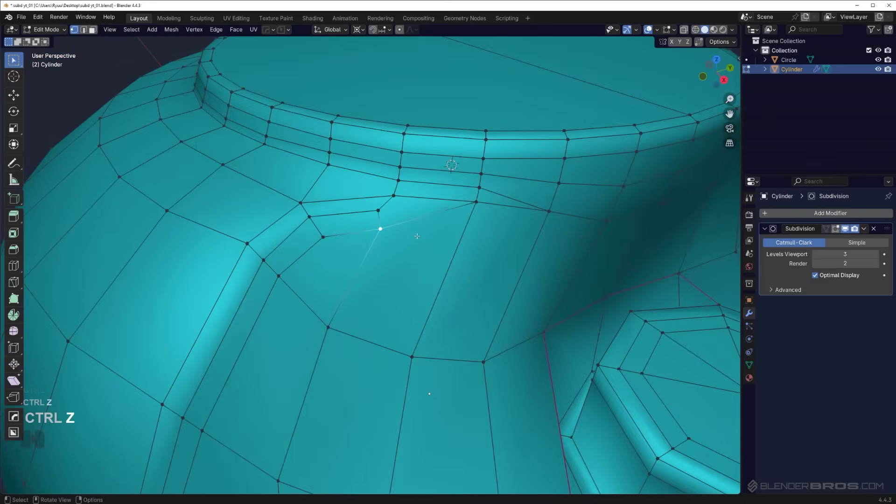
Try sliding the recess corner's lower inner vertex down by about 0.016 and the upper one away from the rim by about 0.09.
key(g)
key(g)
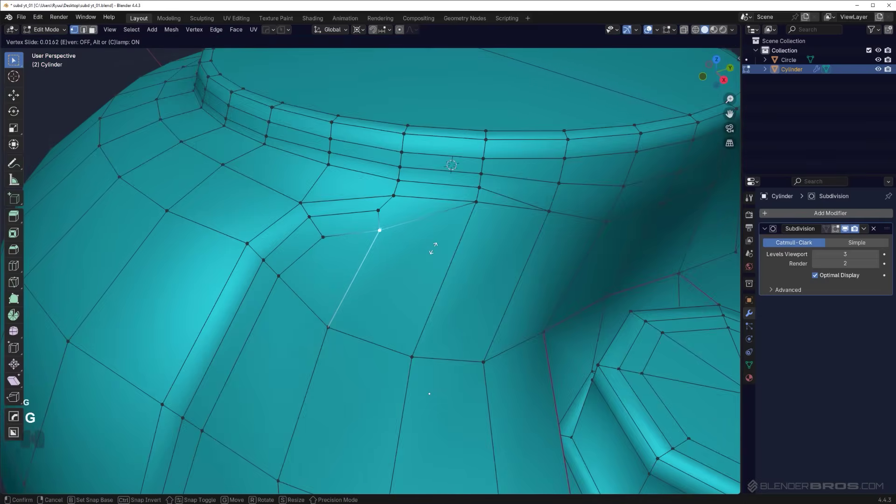
click(433, 247)
click(378, 210)
key(g)
key(g)
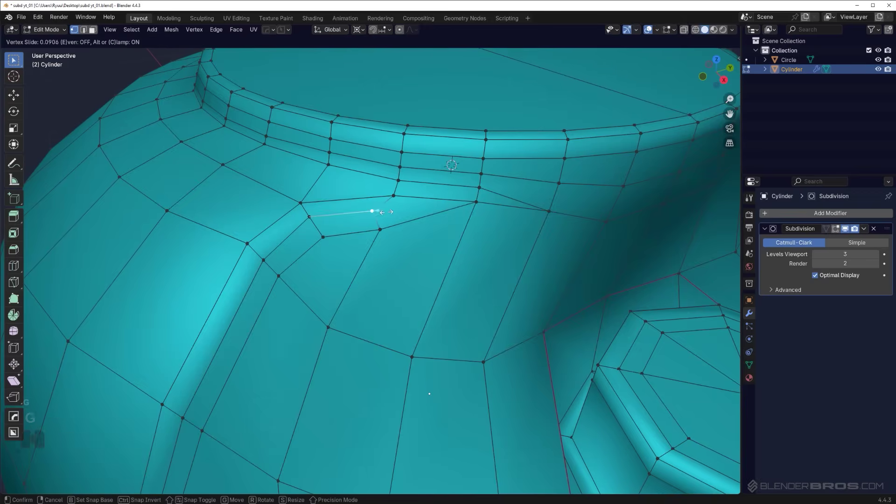
click(383, 212)
key(Tab)
scroll(400, 191, down, 4)
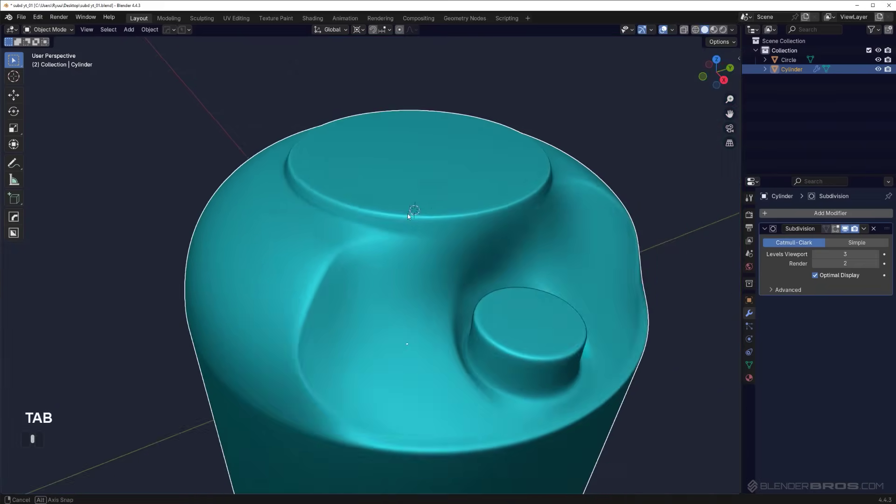
mouse_move(408, 212)
middle_down()
mouse_move(379, 197)
mouse_move(393, 209)
middle_up()
Undo the latest two vertex slides at the recess corner and compare the smoothed surface with the cage.
key(ctrl+z)
scroll(393, 208, up, 4)
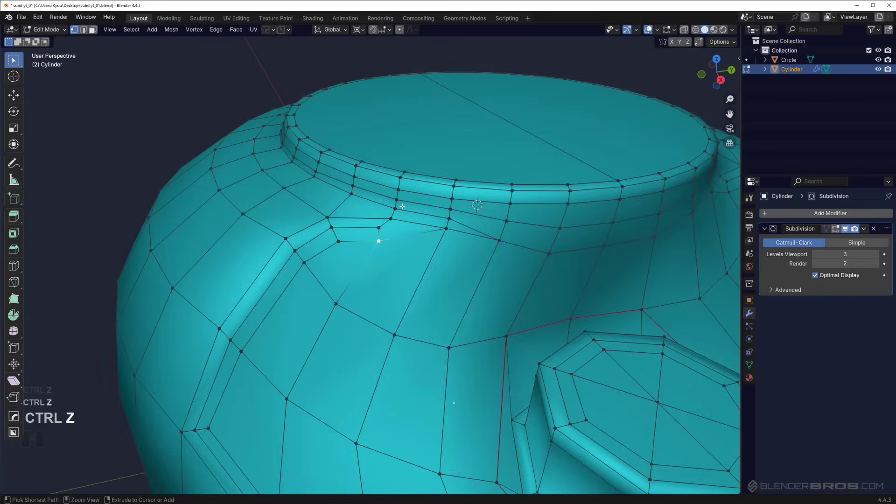
scroll(403, 206, up, 3)
key(Tab)
key(Tab)
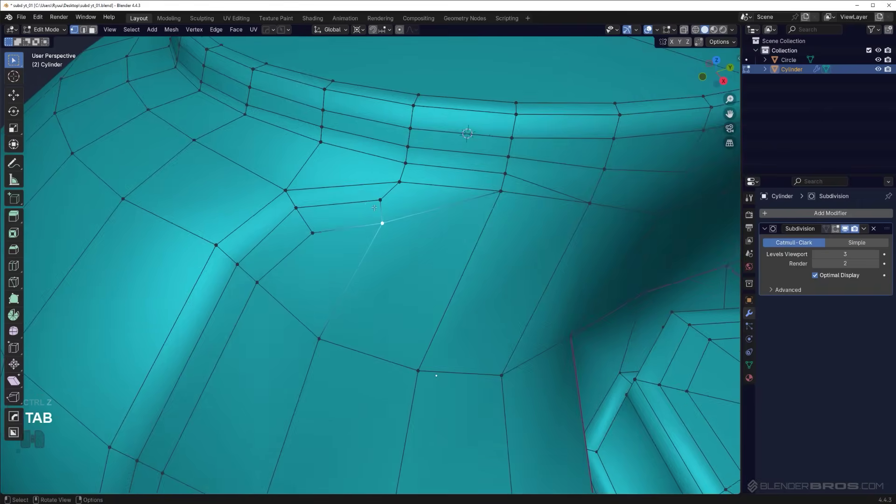
Slide the outer lower vertex of the recess corner slightly along its short edge and check the smoothed shading.
shift+middle_drag(374, 207, 383, 224)
click(352, 262)
key(g)
key(g)
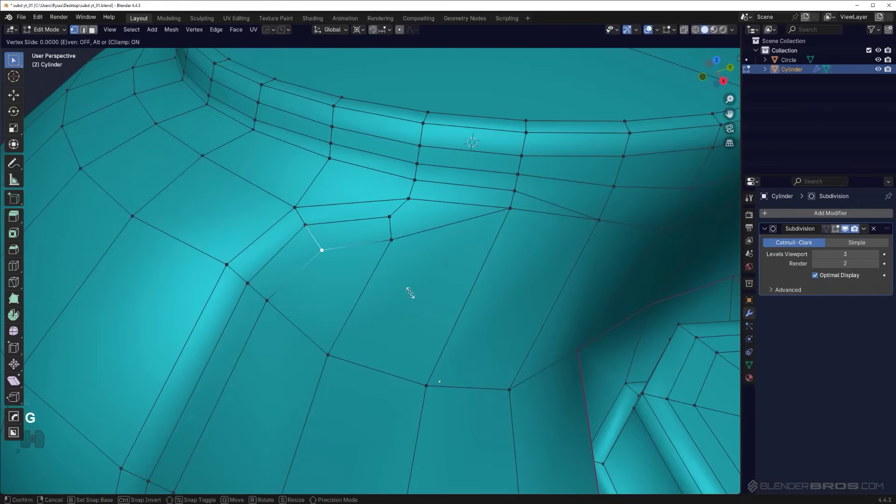
click(407, 286)
key(Tab)
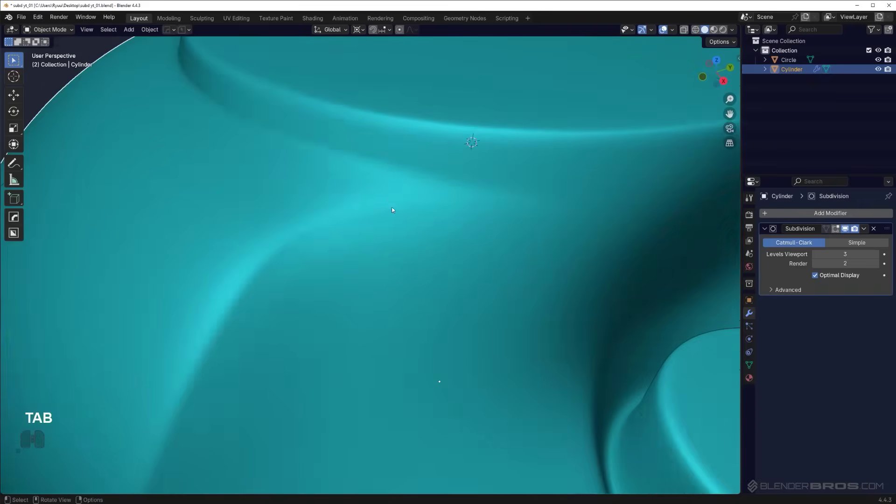
scroll(392, 209, down, 4)
middle_drag(410, 250, 392, 260)
scroll(374, 259, up, 1)
Try sliding the recess corner's lower inner vertex down into the recess by a factor of about 0.11.
key(Tab)
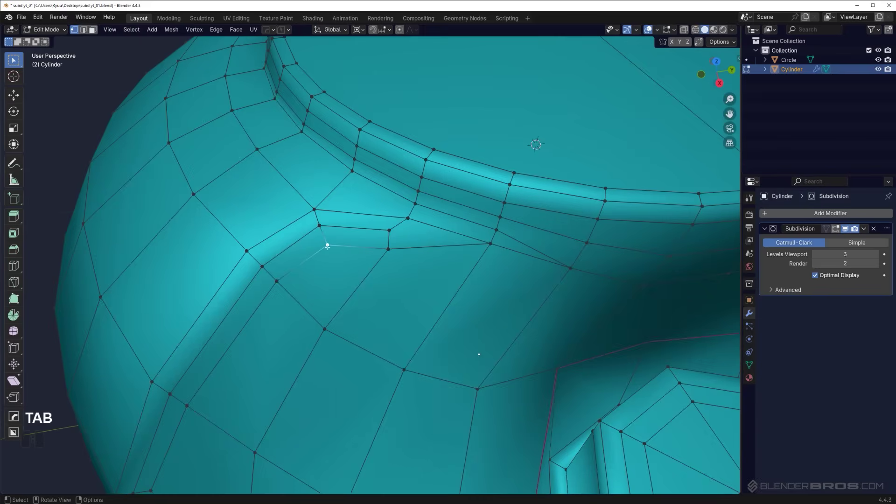
key(g)
key(g)
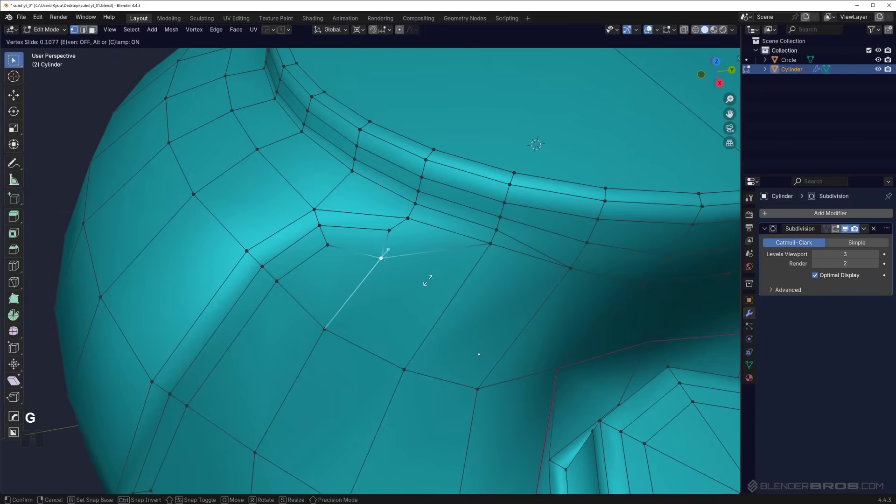
click(425, 285)
key(Tab)
scroll(429, 210, down, 3)
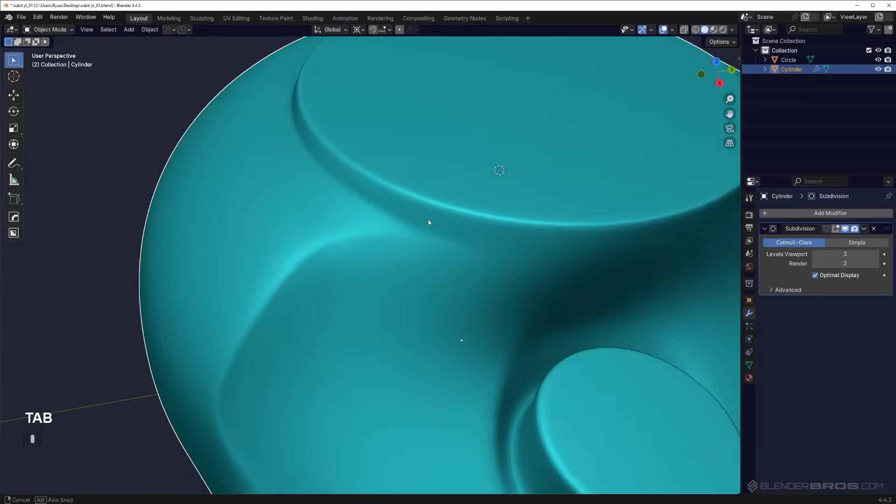
mouse_move(429, 210)
middle_down()
mouse_move(478, 212)
mouse_move(436, 197)
middle_up()
Undo the downward slide of the recess corner's lower inner vertex.
key(ctrl+z)
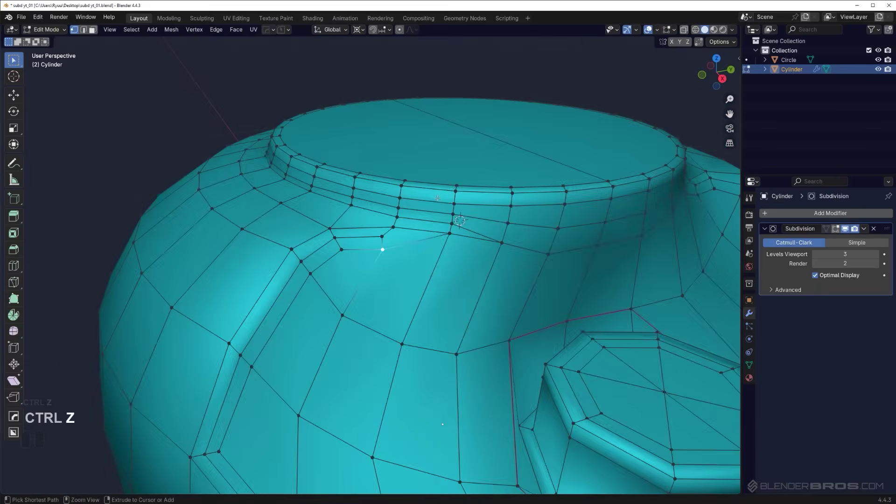
key(ctrl+z)
scroll(439, 242, up, 3)
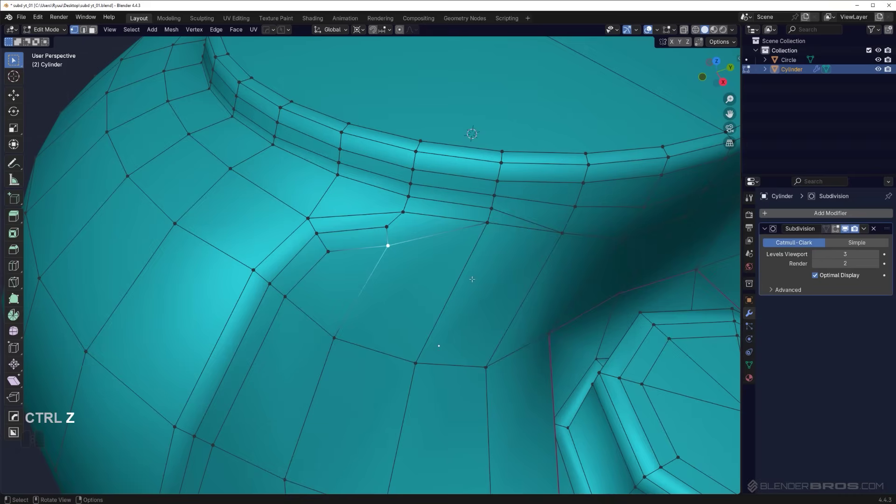
Slide the recess corner's lower inner vertex by about 0.09 along the edge leading toward the rim's front, and check the smoothed surface.
key(g)
key(g)
key(g)
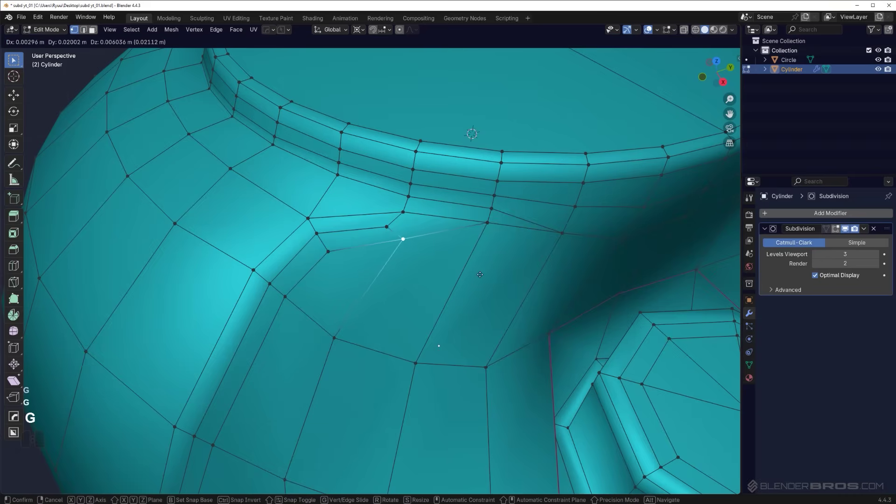
key(g)
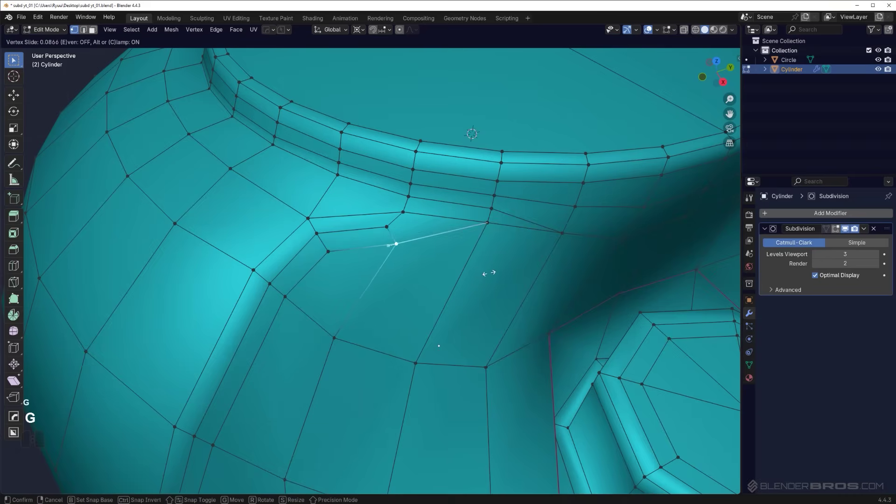
click(493, 272)
key(Tab)
scroll(441, 253, down, 2)
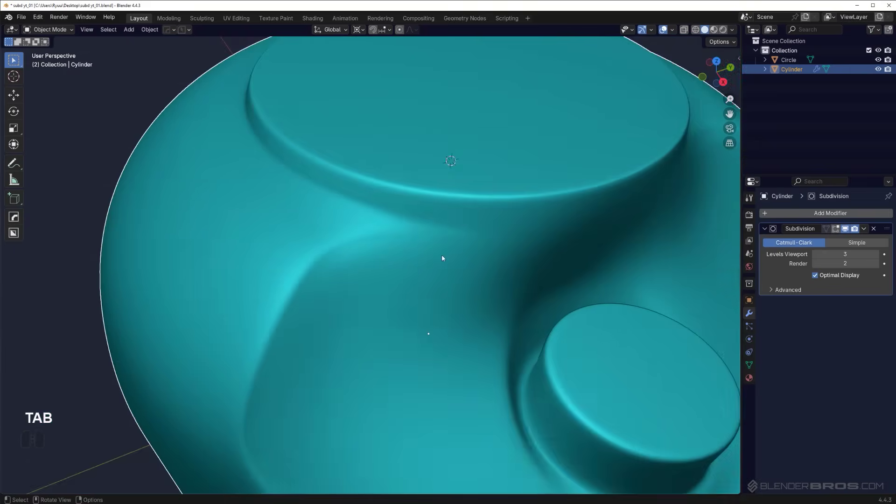
Undo the last slide of the recess corner's lower inner vertex.
middle_drag(442, 255, 387, 252)
key(ctrl+z)
key(ctrl+z)
shift+middle_drag(402, 295, 376, 279)
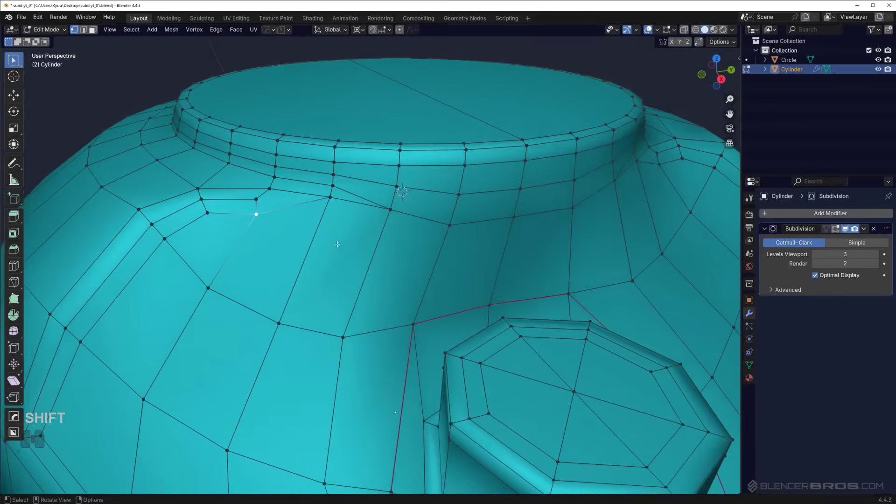
Knife a new row of edges from the recess corner across the faces between the rim and the boss, and check the smoothed surface.
scroll(373, 276, down, 1)
mouse_move(355, 247)
shift+middle_down()
mouse_move(349, 238)
mouse_move(340, 253)
shift+middle_up()
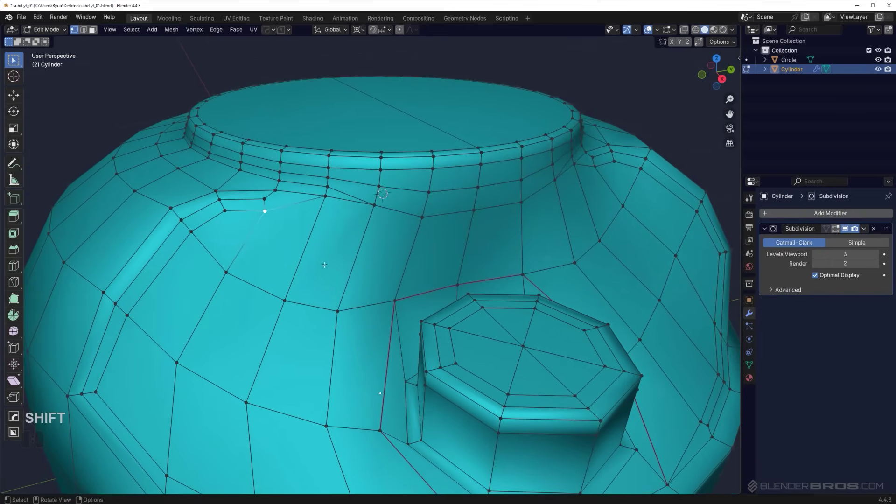
key(k)
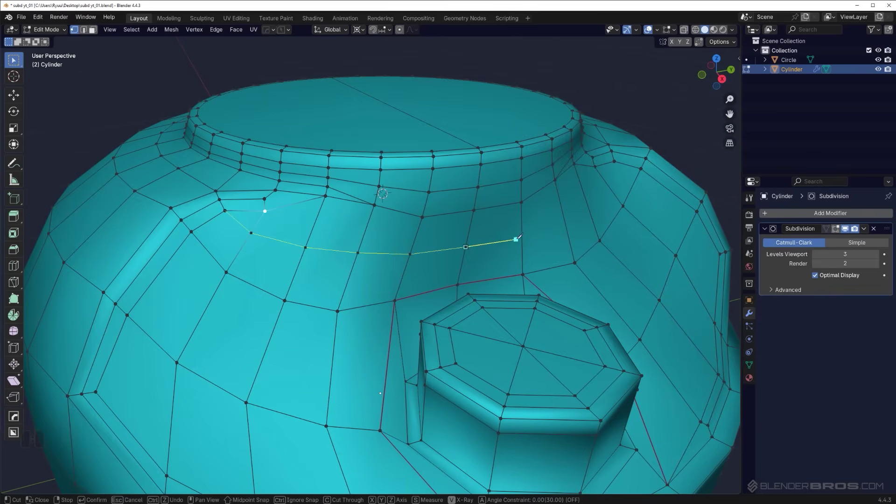
key(space)
key(Tab)
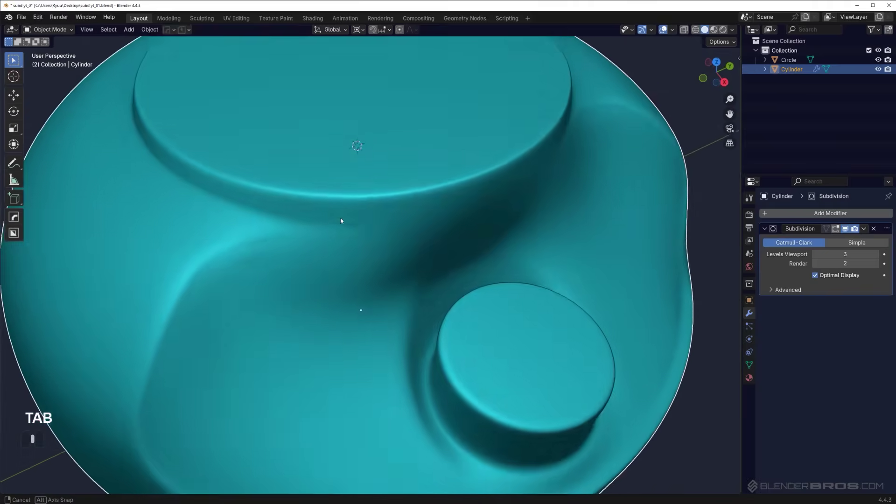
middle_drag(341, 221, 413, 234)
scroll(414, 234, up, 2)
Merge the recess corner's lower inner vertex into the vertex just above it, using the last selected vertex as target.
key(Tab)
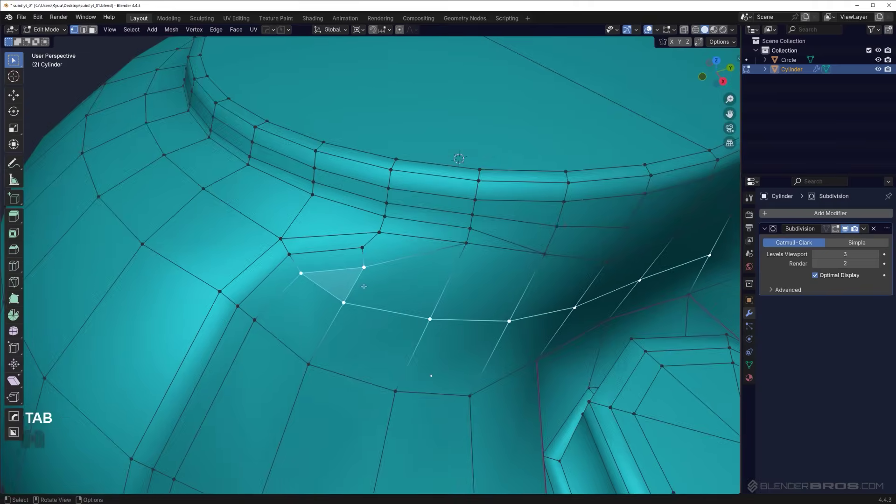
shift+middle_drag(362, 247, 353, 238)
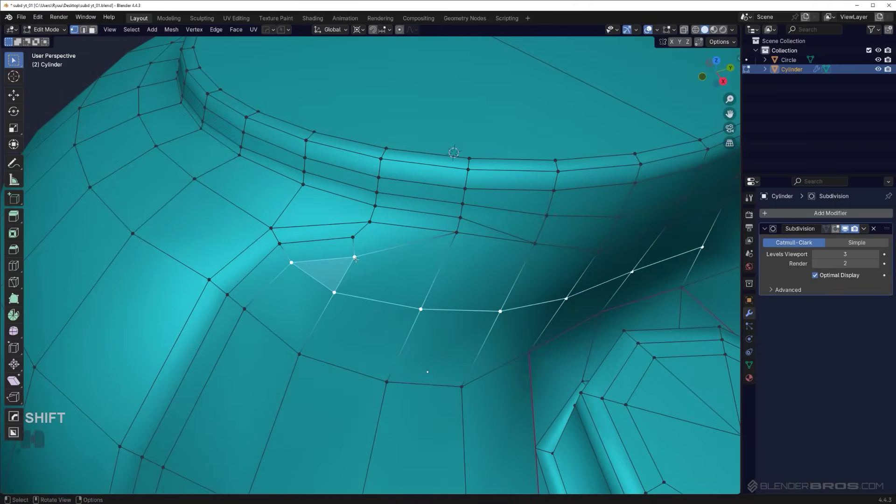
shift+middle_drag(344, 280, 354, 219)
key(k)
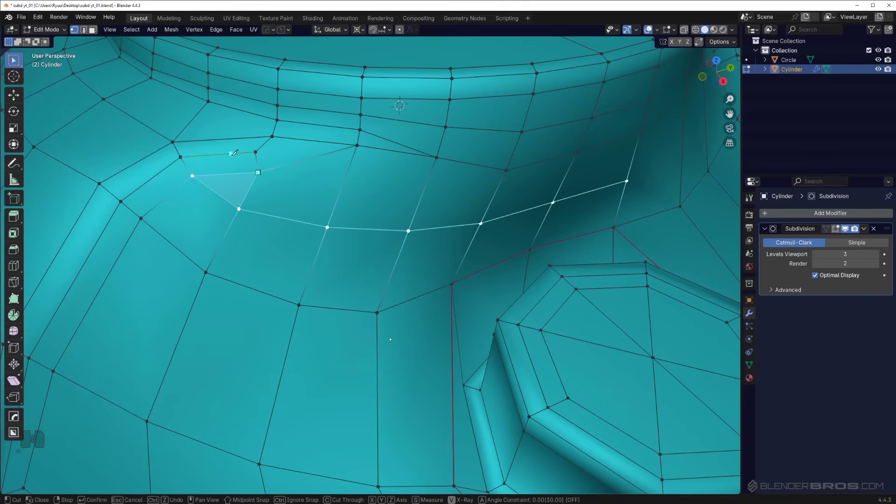
key(ctrl+z)
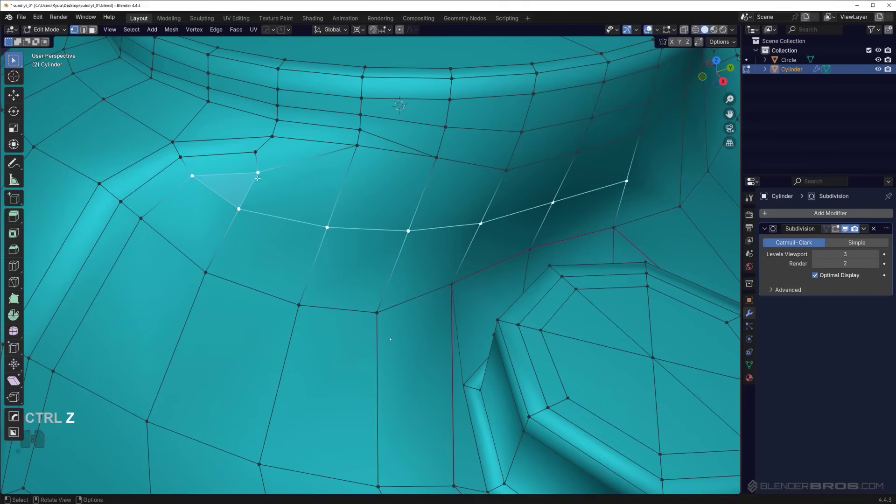
key(1)
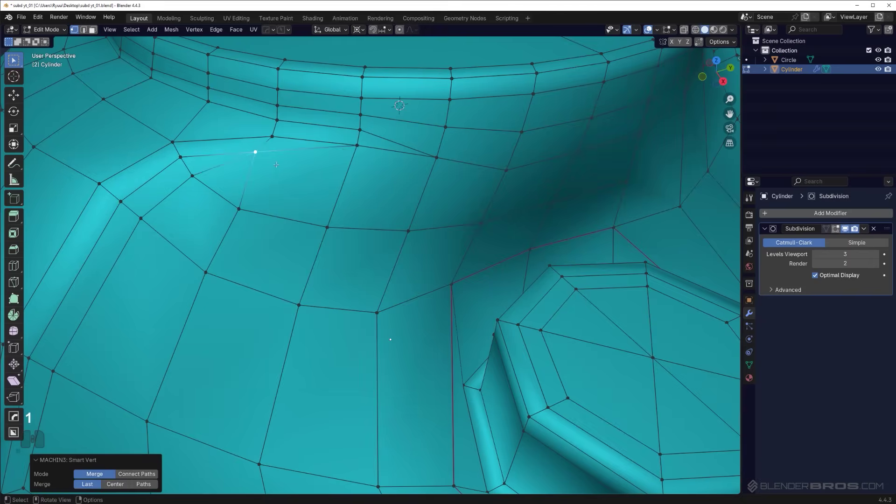
Dissolve the edge from the merged vertex toward the rim's front and the diagonal edge closing the small triangle at the recess corner.
key(2)
click(282, 147)
key(x)
click(282, 149)
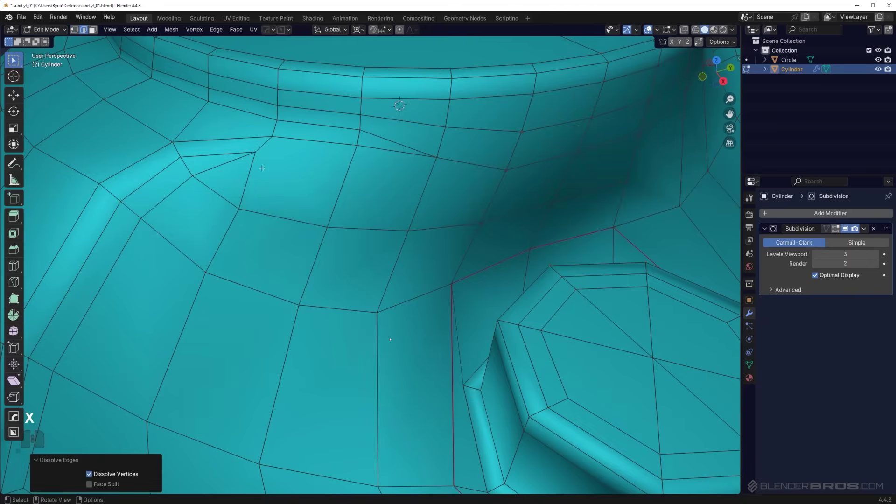
shift+middle_drag(194, 161, 314, 196)
scroll(248, 182, up, 1)
key(Tab)
key(Tab)
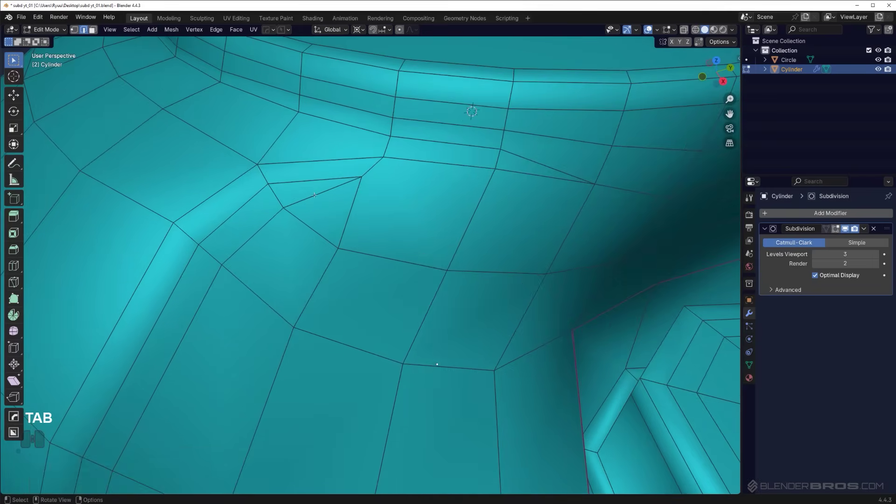
key(x)
click(314, 193)
Slide the recess corner's inner loop vertex slightly down along the recess's side edge and check the smoothed shading.
key(1)
key(g)
key(g)
click(274, 216)
key(Tab)
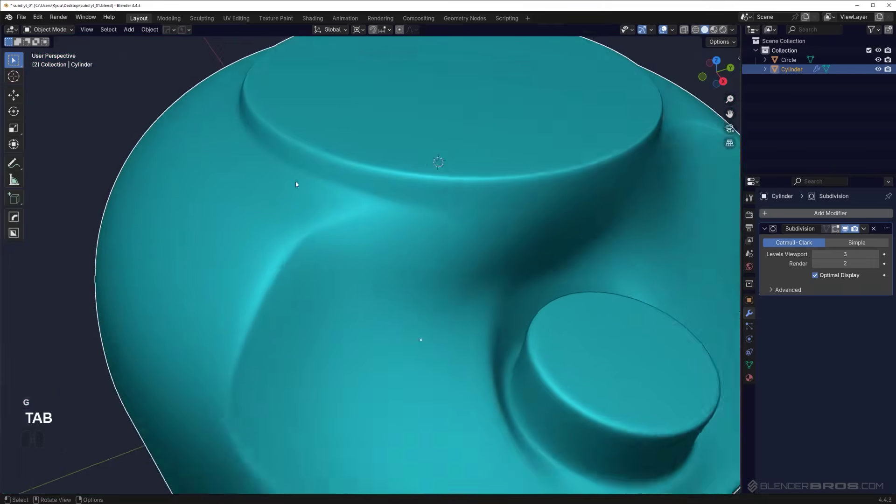
scroll(296, 184, down, 5)
middle_drag(330, 213, 392, 229)
scroll(373, 226, up, 6)
Knife an edge from the recess corner's upper inner vertex to the neighbouring vertex on the loop beneath the rim.
key(Tab)
mouse_move(370, 219)
shift+middle_down()
mouse_move(348, 211)
mouse_move(355, 209)
shift+middle_up()
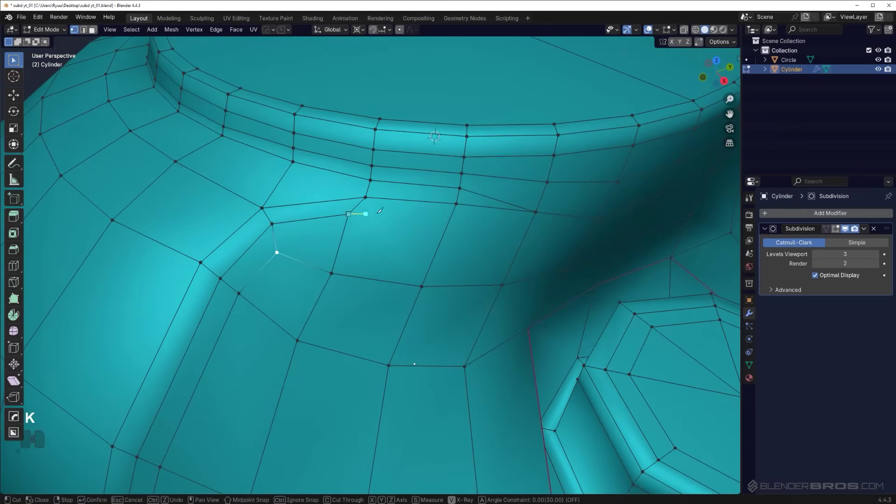
click(457, 203)
key(space)
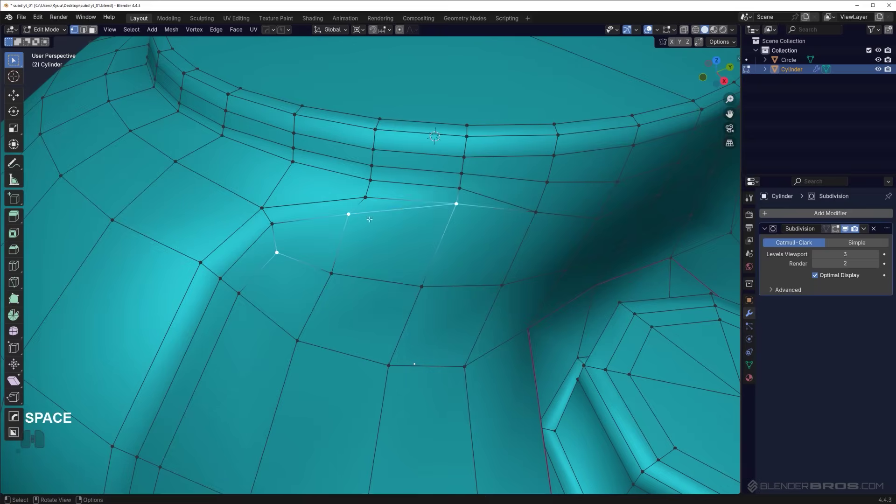
Slide the recess corner's upper inner vertex by about 0.08 along the new edge toward the rim's front, and check the smoothed surface.
key(g)
key(g)
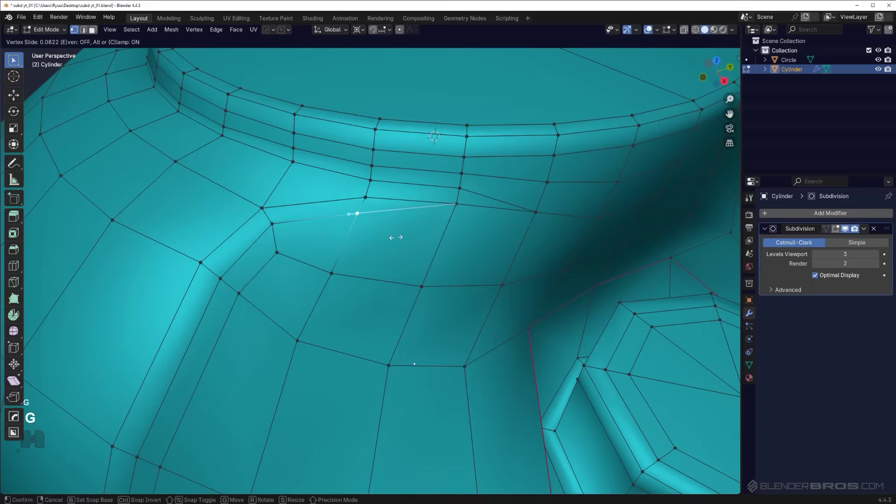
click(395, 239)
key(Tab)
scroll(396, 174, down, 5)
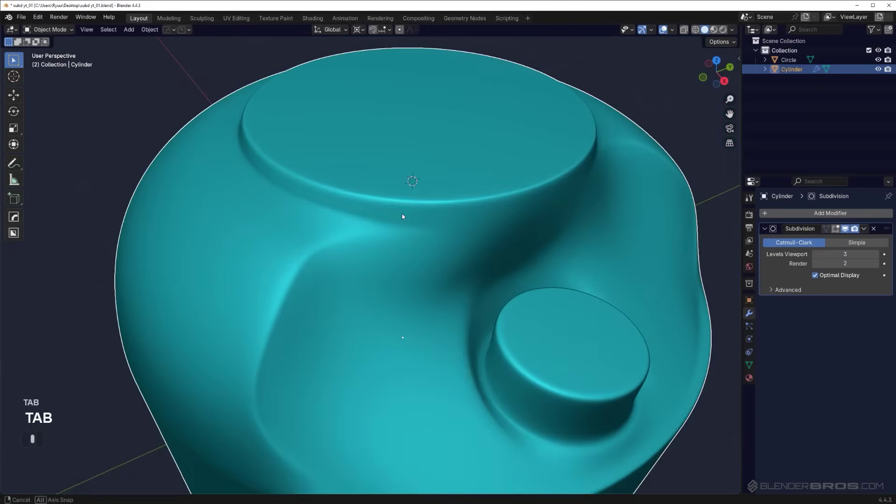
mouse_move(402, 214)
middle_down()
mouse_move(379, 184)
mouse_move(398, 204)
middle_up()
scroll(400, 208, up, 5)
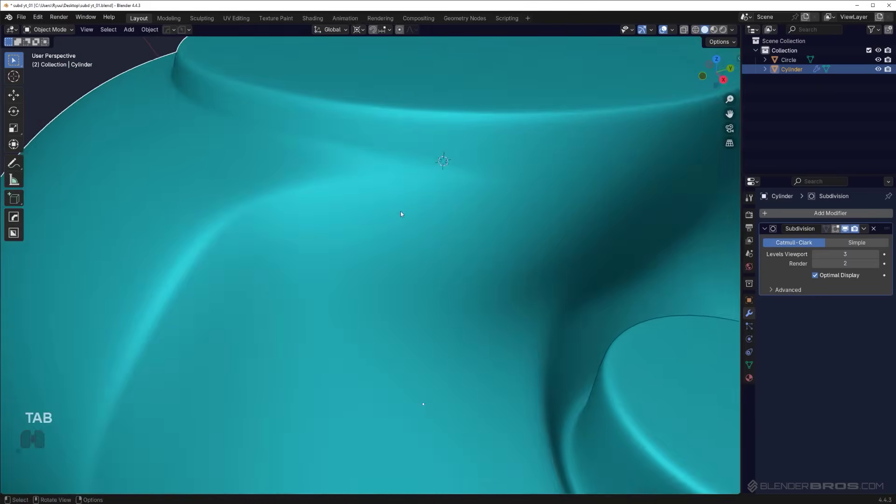
scroll(498, 184, down, 5)
scroll(427, 226, up, 5)
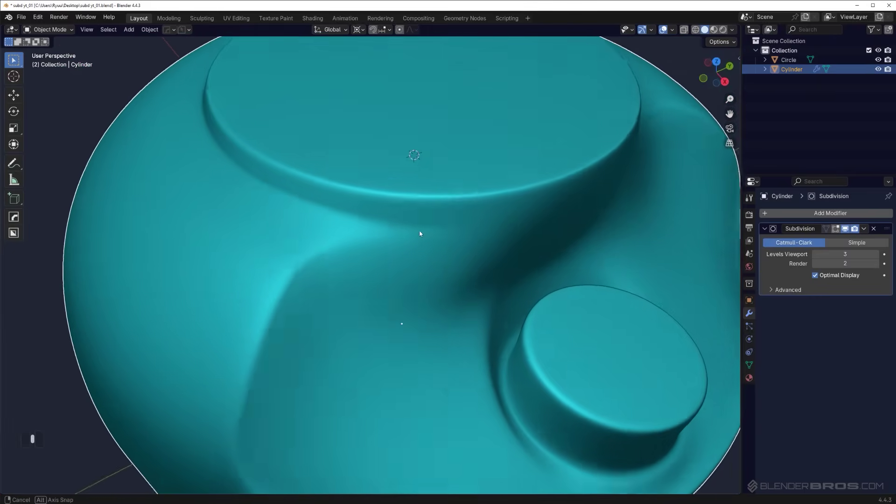
Symmetrize the mesh across the Y axis from the negative to the positive side.
key(Tab)
middle_drag(383, 204, 399, 198)
middle_drag(330, 251, 331, 249)
scroll(502, 230, down, 4)
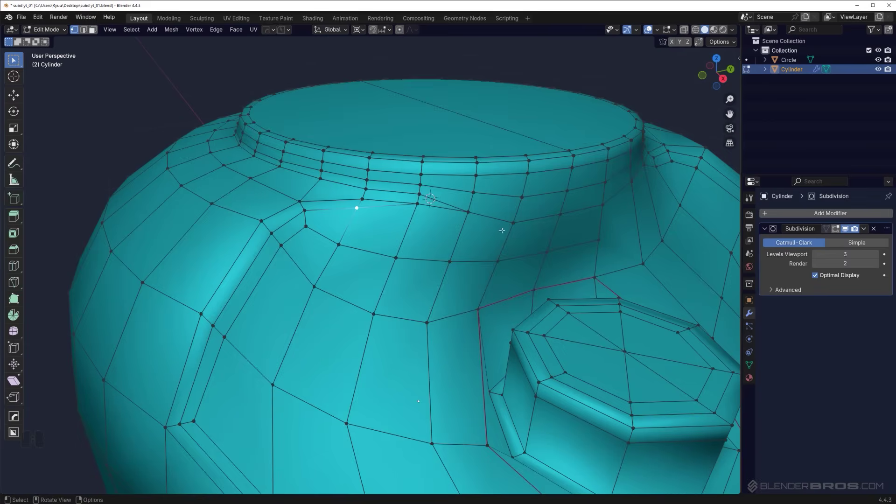
shift+middle_drag(502, 230, 396, 201)
scroll(457, 214, down, 3)
key(alt+x)
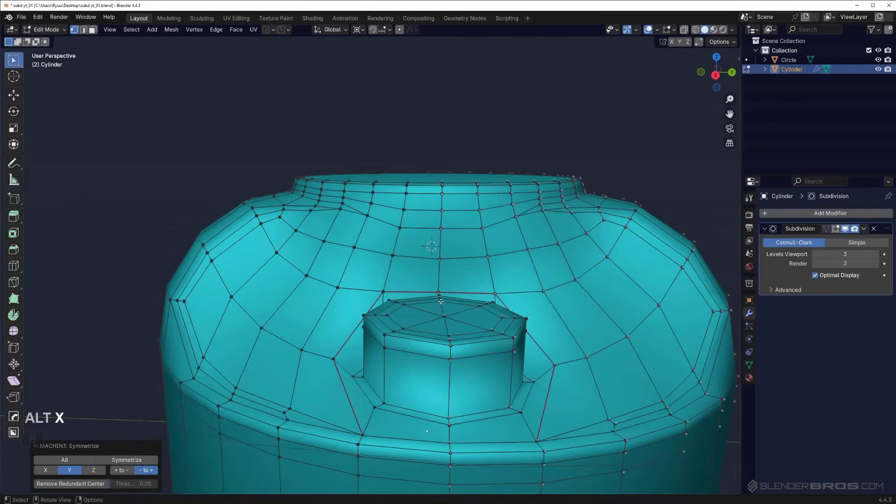
Select the whole mesh and shade all its faces smooth.
middle_drag(440, 301, 464, 313)
key(Tab)
key(a)
right_click(506, 314)
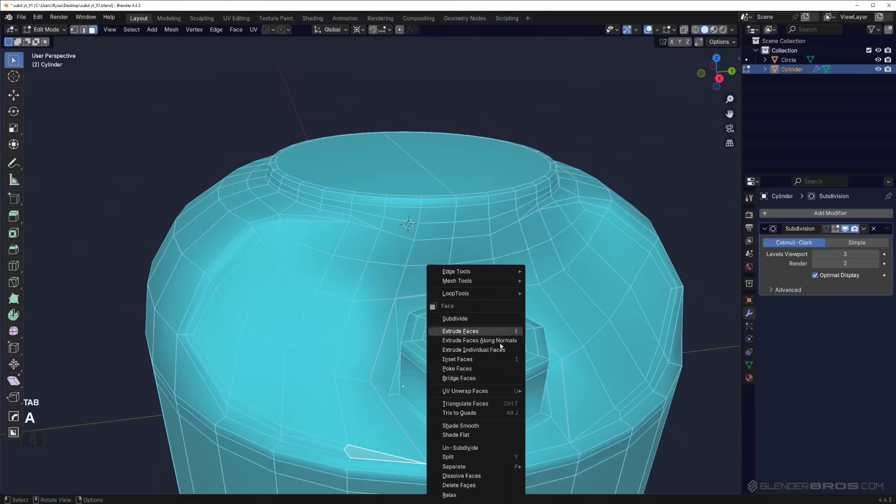
click(486, 426)
Apply an edge crease of -1 to all edges of the mesh and check the smoothed boss.
key(2)
right_click(422, 295)
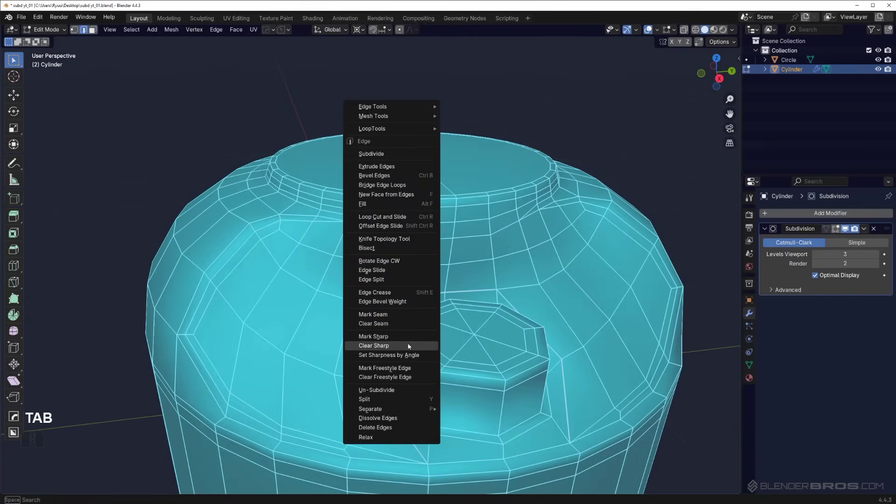
click(394, 297)
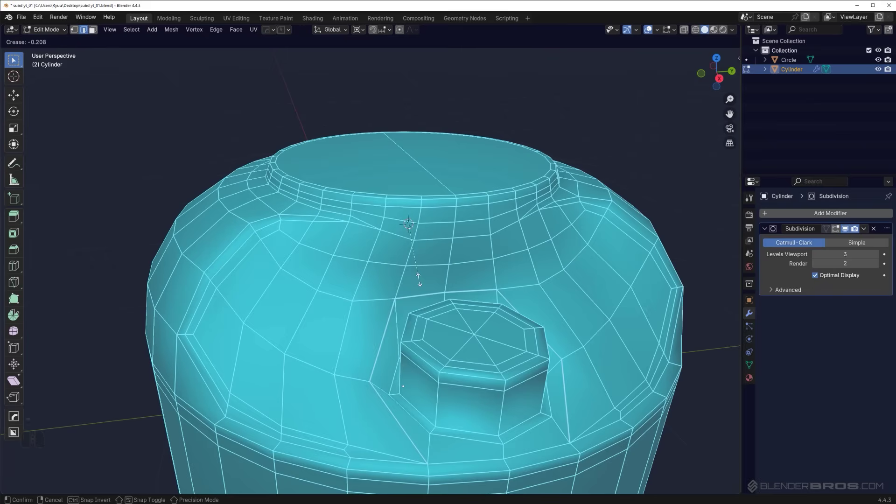
text(-1)
key(Return)
key(Tab)
middle_drag(417, 273, 447, 219)
Select the small boss's top faces and grow the selection three times over its rounded rim.
key(Tab)
click(440, 224)
shift+middle_drag(446, 220, 436, 225)
scroll(436, 225, up, 1)
ctrl+click(386, 235)
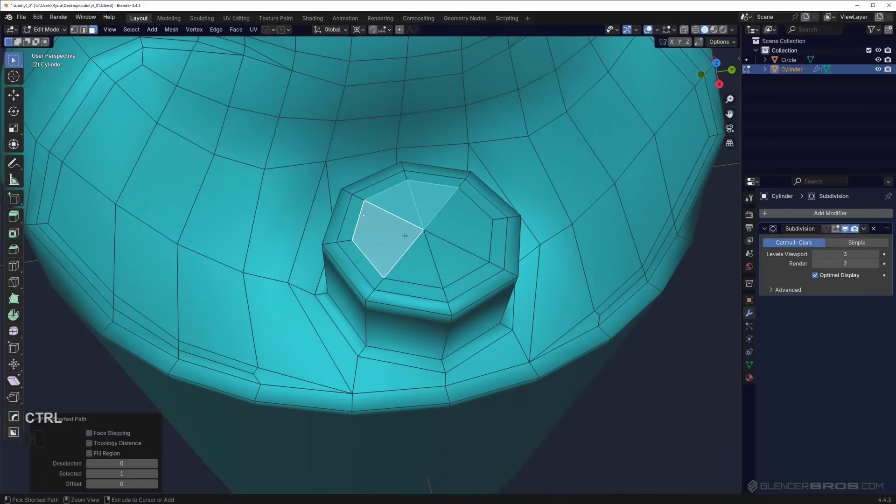
ctrl+click(417, 263)
ctrl+click(452, 234)
key(ctrl+KP_Add)
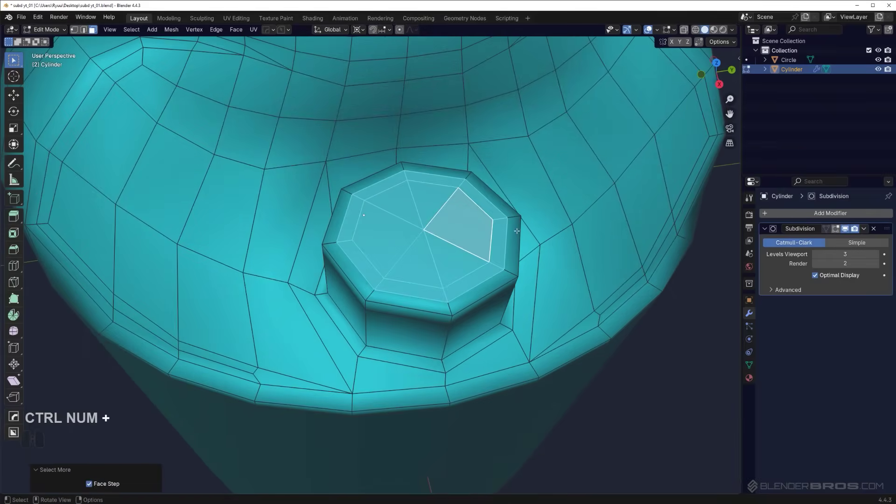
mouse_move(542, 224)
middle_down()
mouse_move(554, 185)
mouse_move(544, 216)
middle_up()
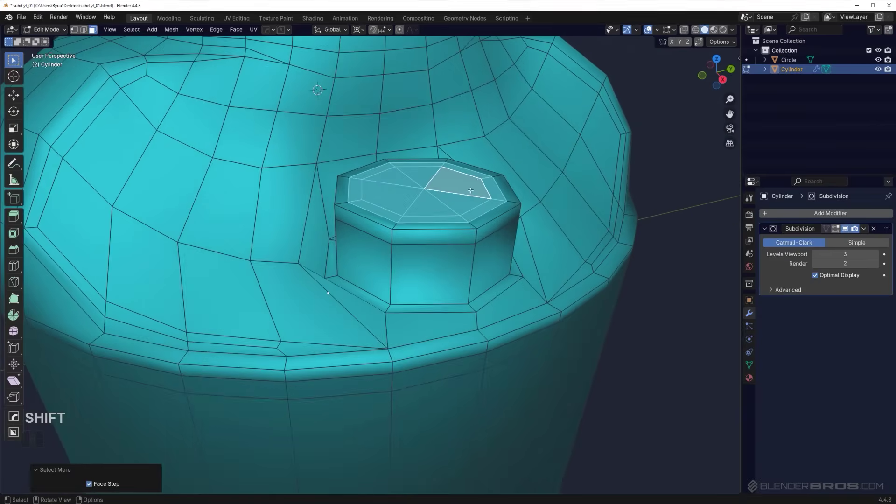
key(ctrl+KP_Add)
key(ctrl+KP_Add)
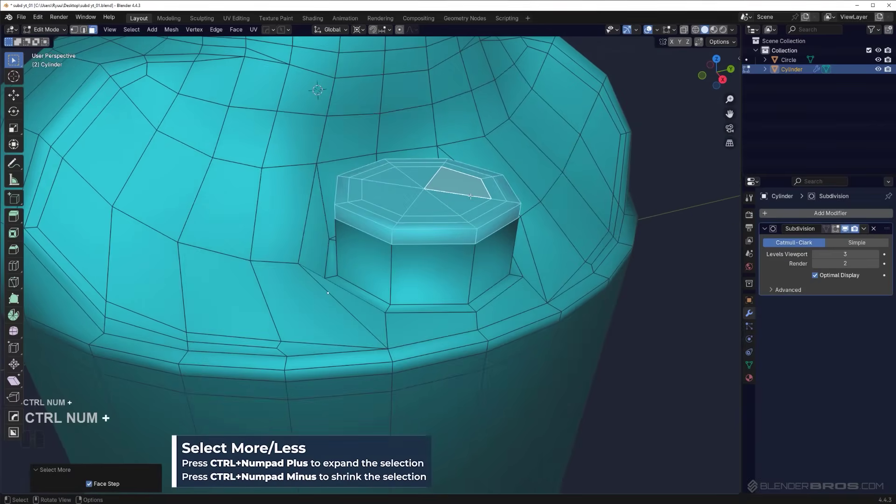
Add a loop cut around the small boss's side wall, slightly above the middle of its height.
key(ctrl+r)
click(476, 261)
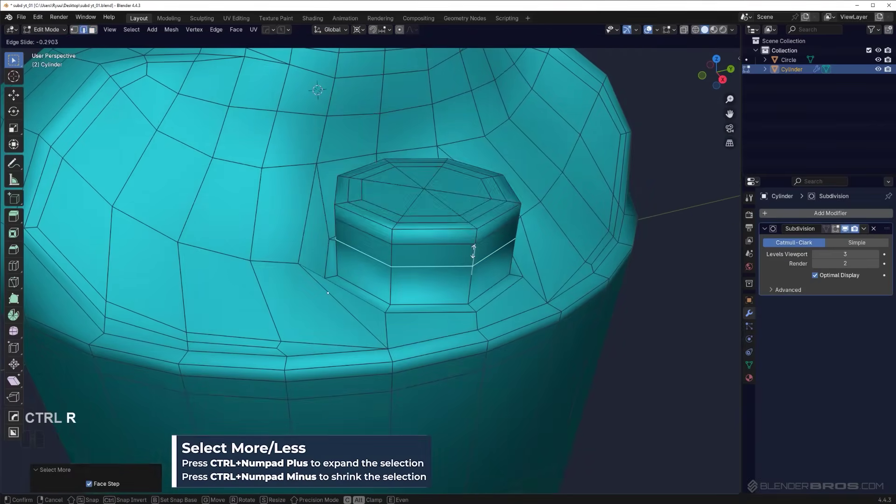
click(460, 230)
Select all of the boss's top faces and grow the selection three times, down to the new loop on its side wall.
key(Tab)
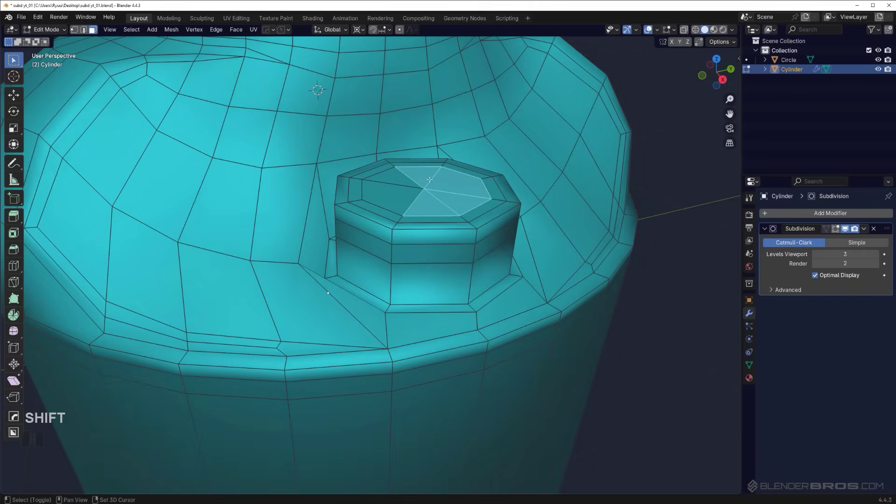
shift+click(392, 204)
key(ctrl+KP_Add)
key(ctrl+KP_Add)
key(ctrl+KP_Add)
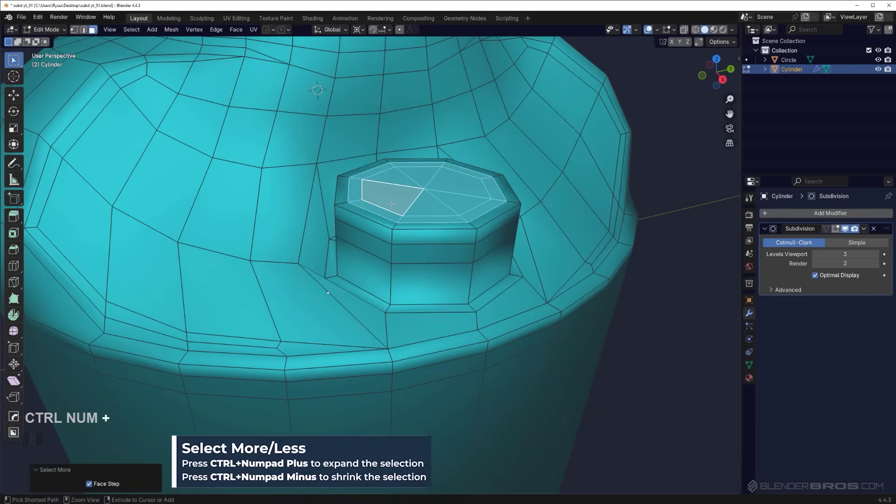
Extract the selected boss faces as a separate object with HardOps Curve/Extract, leaving it in place.
key(q)
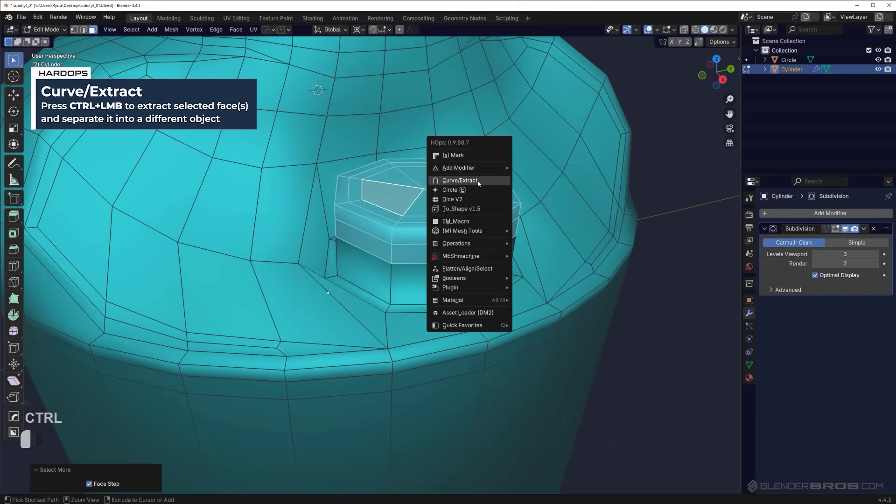
ctrl+click(478, 182)
key(g)
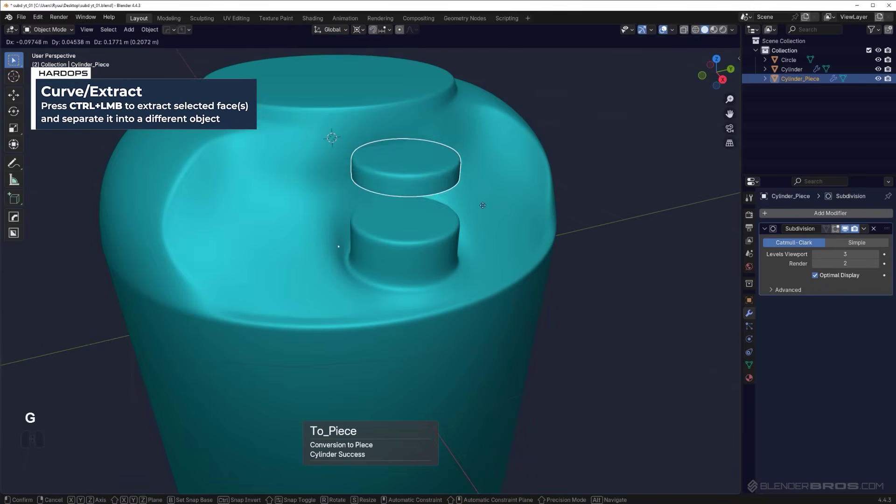
right_click(490, 215)
Add a HardOps Solidify modifier to the extracted cap, thickening it outward by about 0.027.
scroll(497, 206, up, 5)
shift+middle_drag(592, 205, 460, 144)
key(Tab)
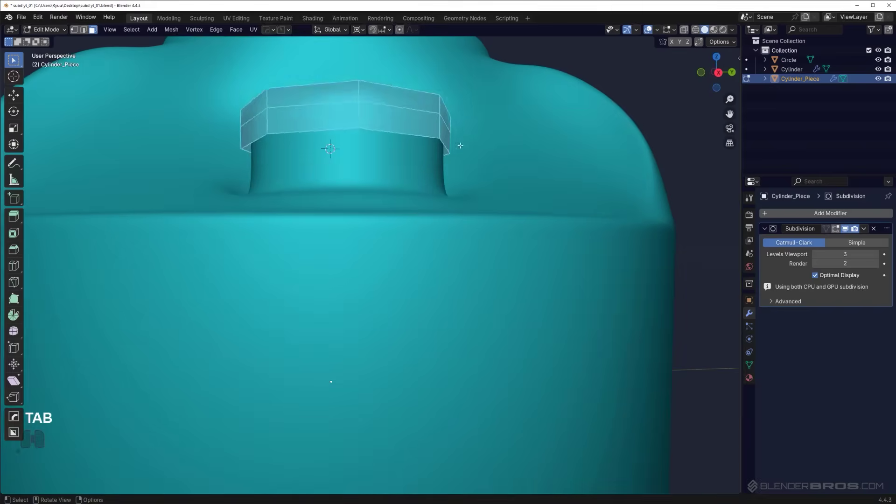
key(Tab)
key(q)
mouse_move(451, 159)
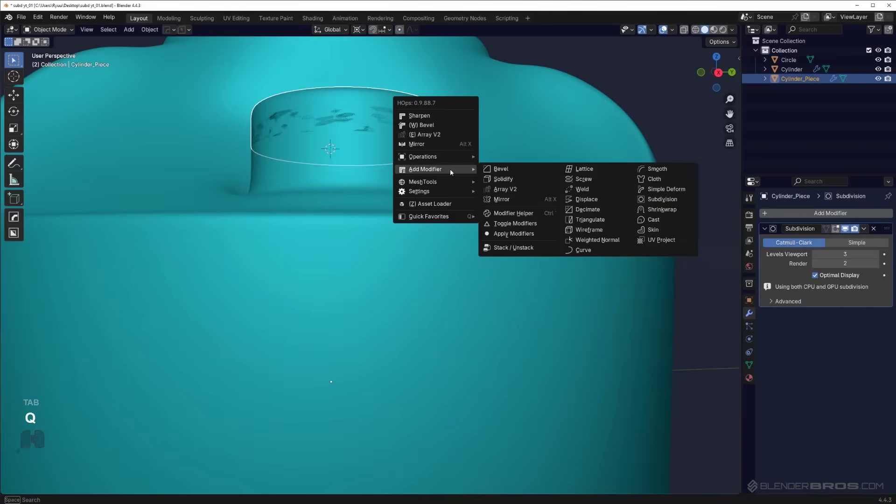
click(505, 181)
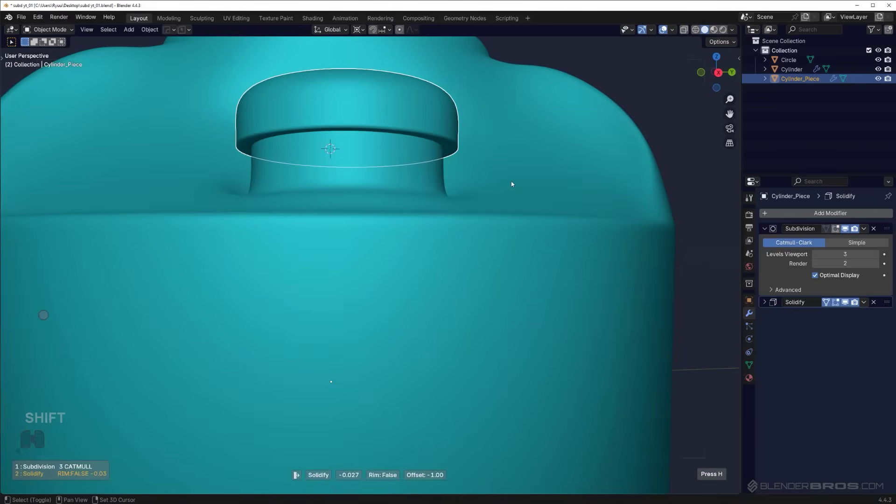
click(519, 183)
scroll(430, 172, down, 2)
middle_drag(430, 172, 450, 225)
scroll(448, 225, down, 2)
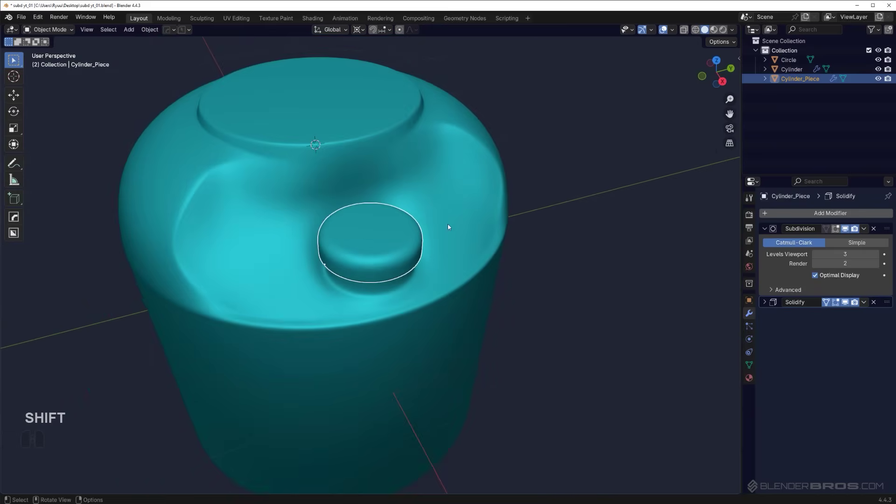
Select all of the triangular faces at the centre of the cap's top in Edit Mode.
middle_drag(642, 240, 451, 282)
key(Tab)
scroll(446, 251, up, 3)
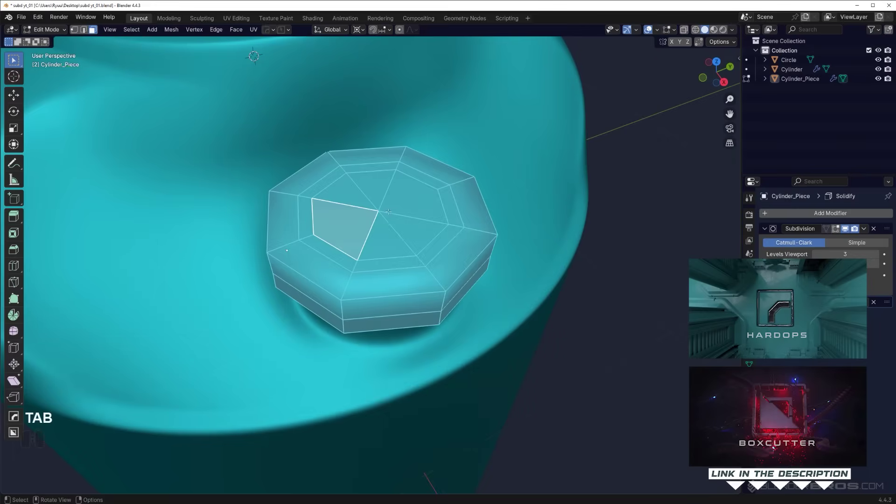
click(366, 202)
ctrl+click(360, 223)
ctrl+click(383, 239)
ctrl+click(411, 229)
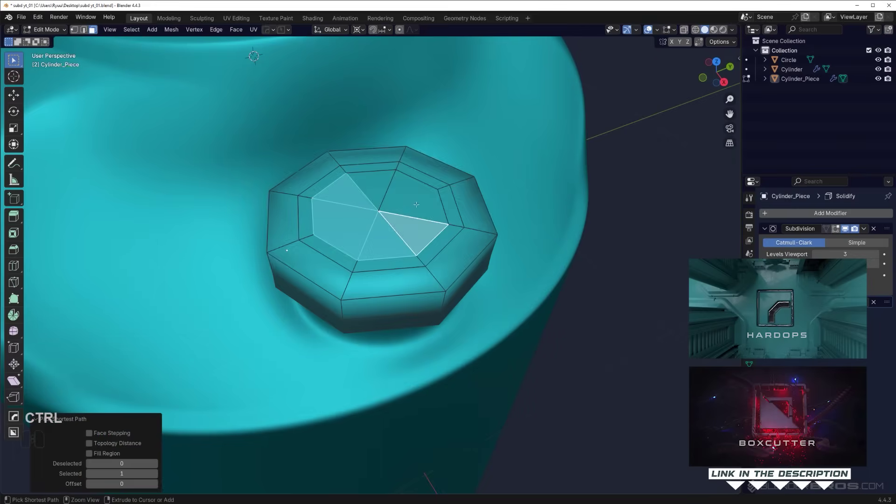
ctrl+click(410, 204)
ctrl+click(382, 196)
scroll(446, 214, up, 2)
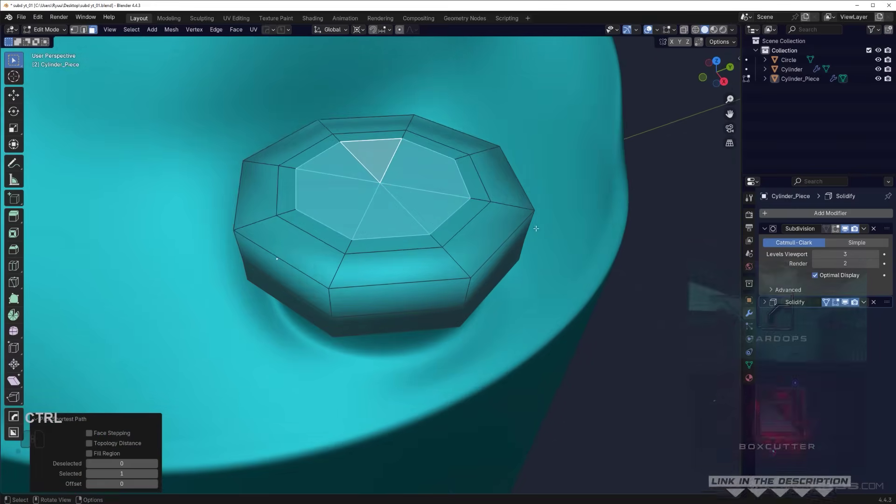
Inset the cap's selected top faces by about 0.017 m and lower them about 0.013 m along Z.
key(i)
click(592, 227)
key(g)
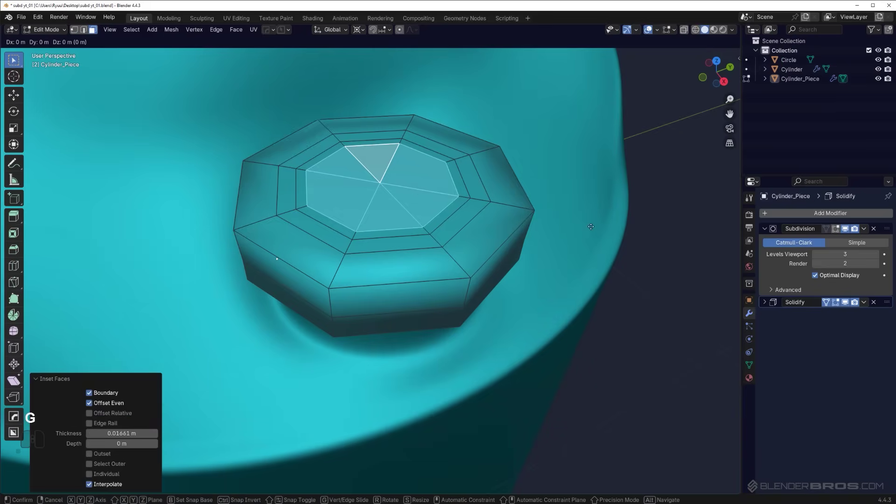
key(z)
click(594, 232)
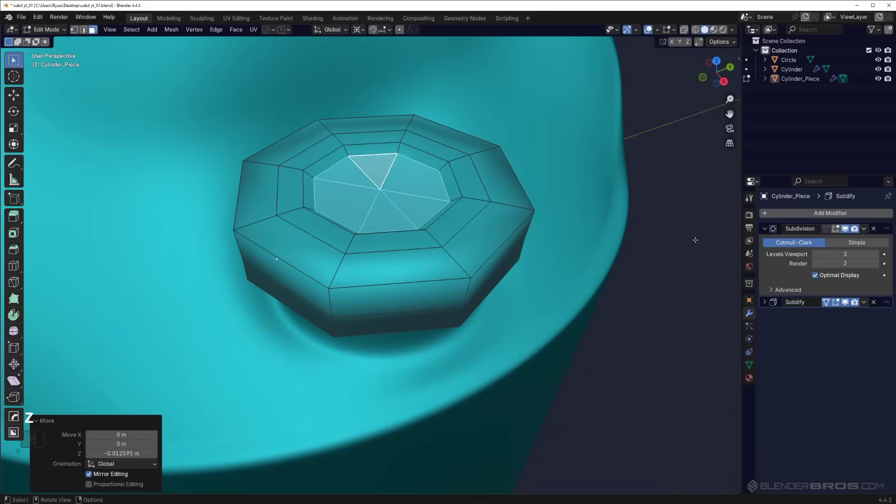
Inset the cap's lowered centre faces by about 0.029 m and check the smoothed recess in Object Mode.
key(i)
click(679, 231)
key(Tab)
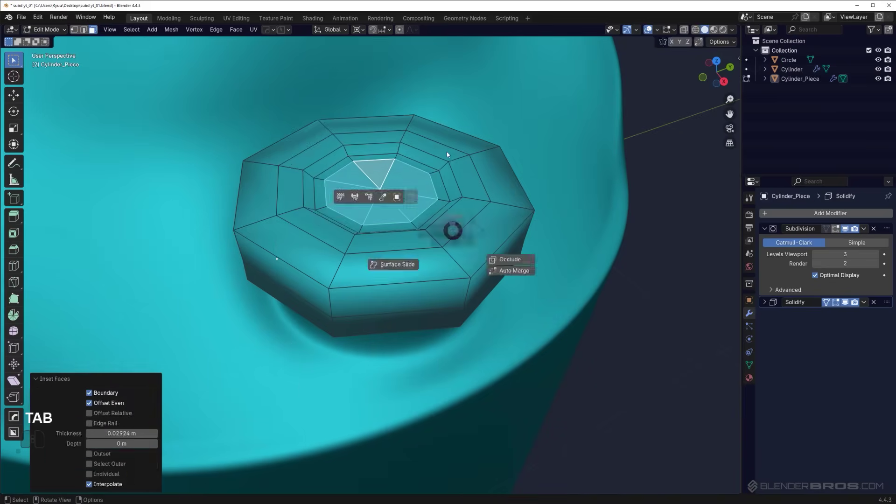
scroll(447, 151, down, 1)
middle_drag(454, 183, 454, 203)
scroll(410, 204, up, 2)
key(Tab)
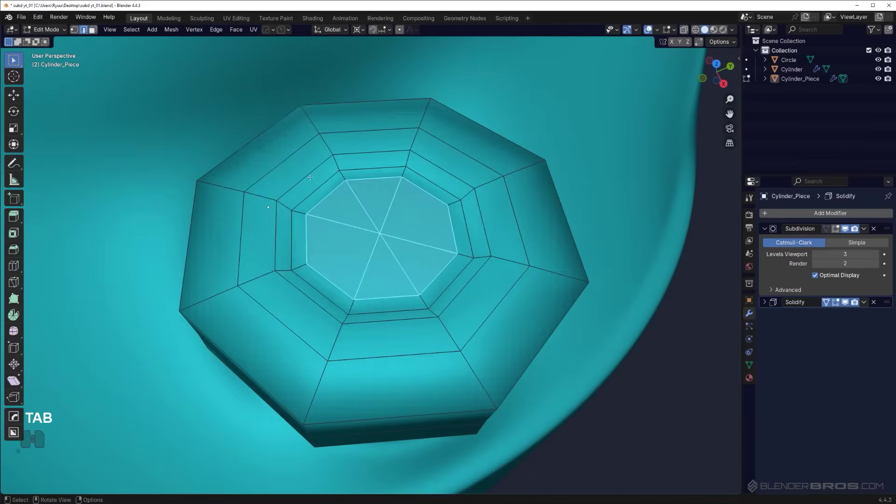
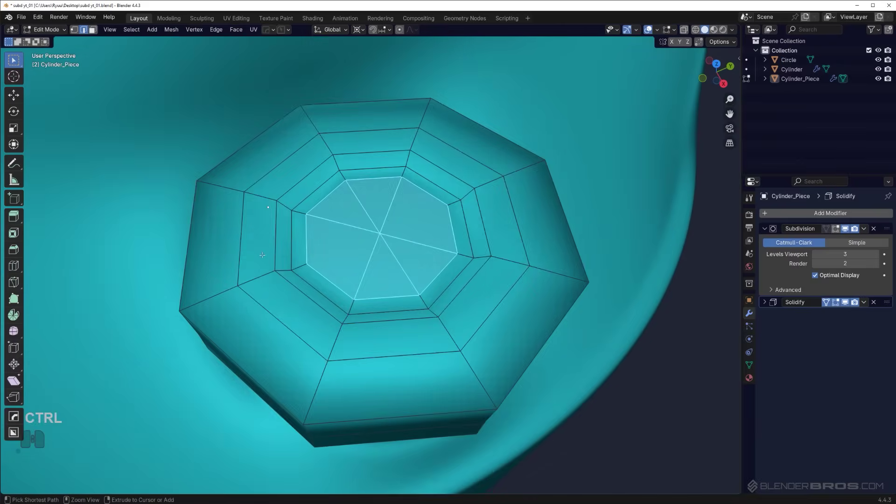
key(ctrl+r)
click(270, 206)
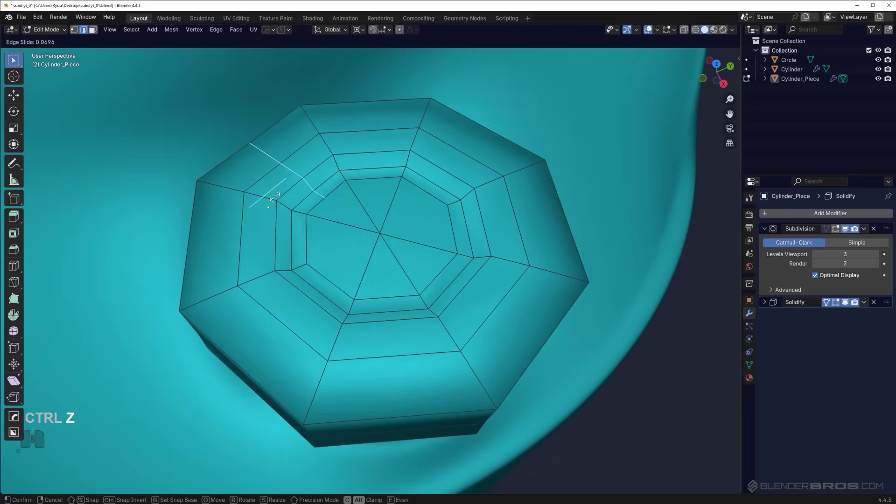
key(ctrl+z)
Add a supporting loop cut around the cap's top, between its outer rim and the central recess.
key(ctrl+r)
click(267, 202)
right_click(268, 202)
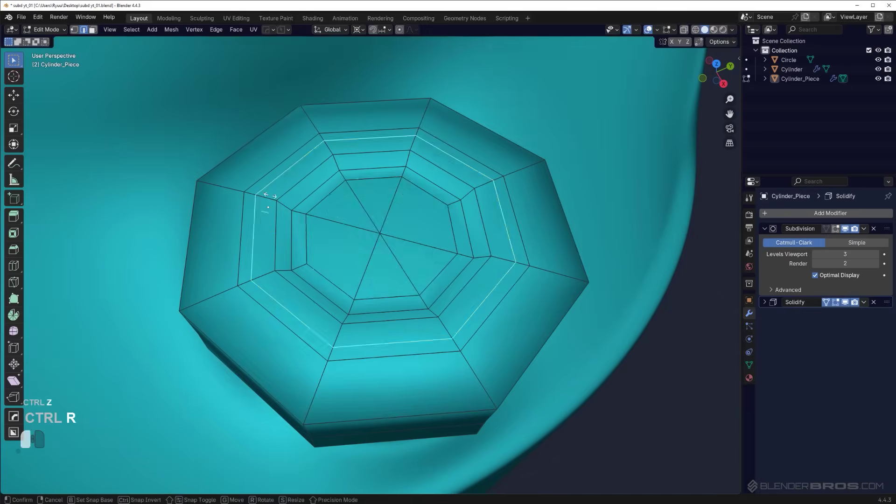
key(Tab)
middle_drag(313, 197, 358, 222)
key(Tab)
shift+middle_drag(349, 141, 366, 230)
key(Tab)
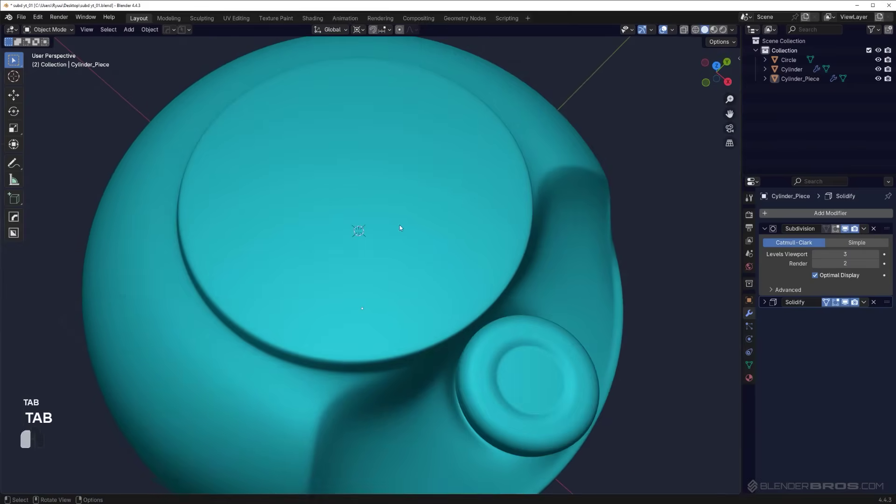
Merge the two half-disc faces on top of the main cylinder's raised neck into a single face.
click(400, 225)
key(Tab)
middle_drag(348, 263, 341, 243)
click(341, 242)
shift+click(444, 196)
shift+middle_drag(567, 234, 555, 242)
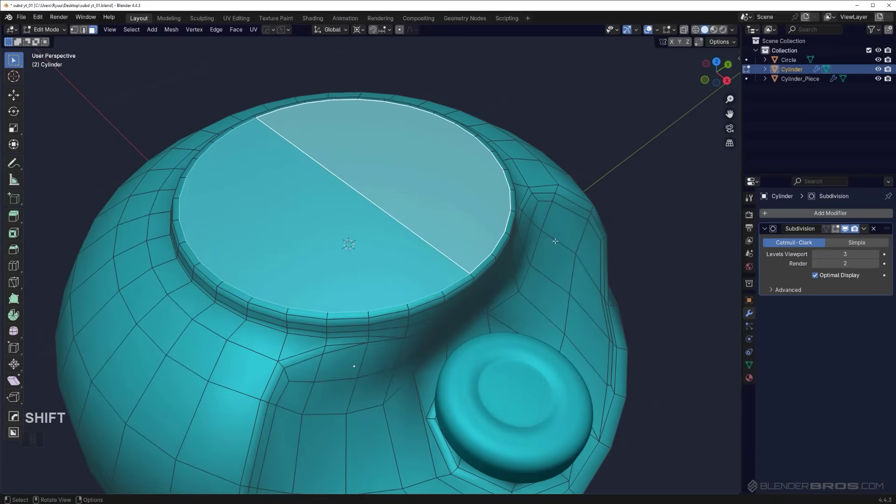
key(f)
Inset the neck's merged top face by about 0.109 m and extrude it downward into a recess.
key(i)
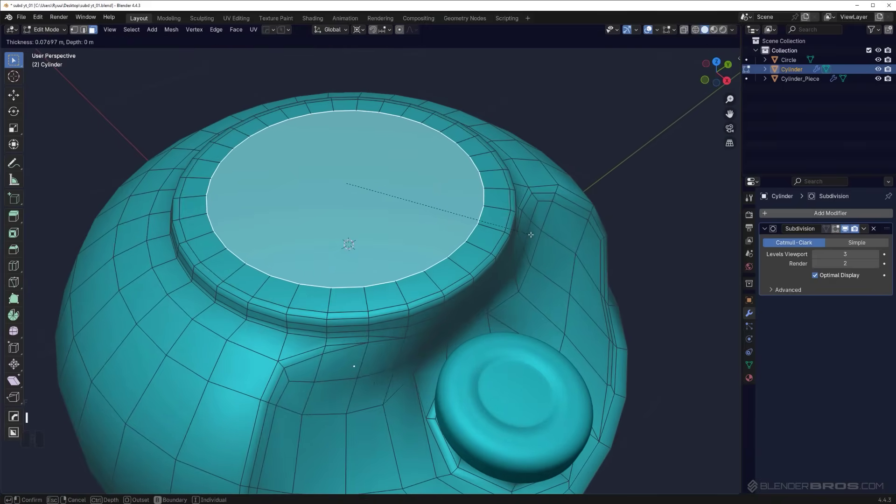
click(524, 233)
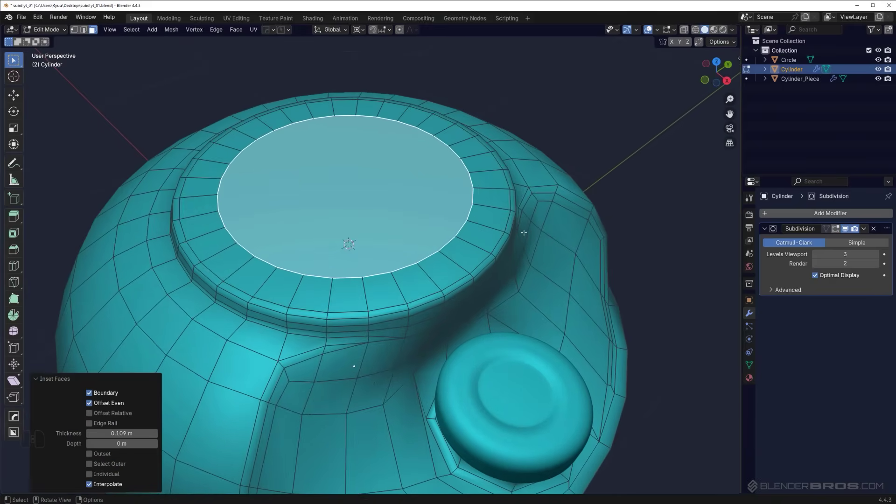
key(e)
click(612, 284)
Inset the recess floor by about 0.023 m and add a loop cut around the recess wall near its rim.
key(i)
click(540, 240)
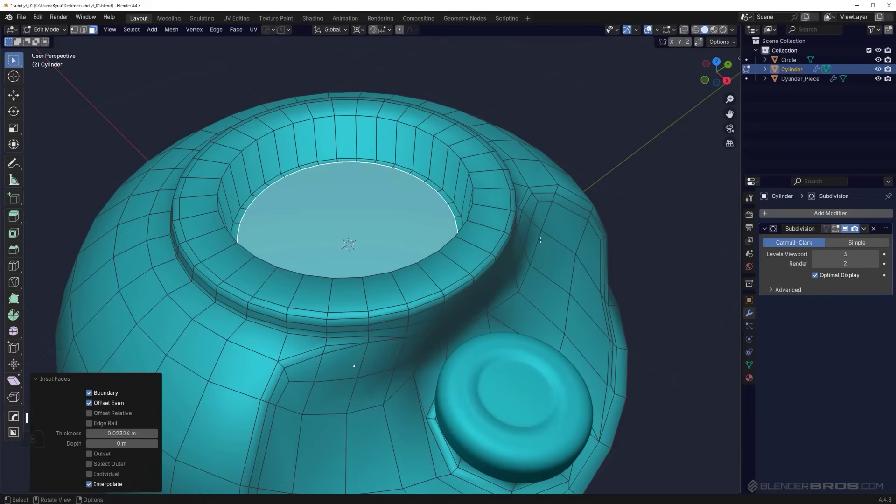
key(ctrl+r)
click(334, 134)
click(347, 137)
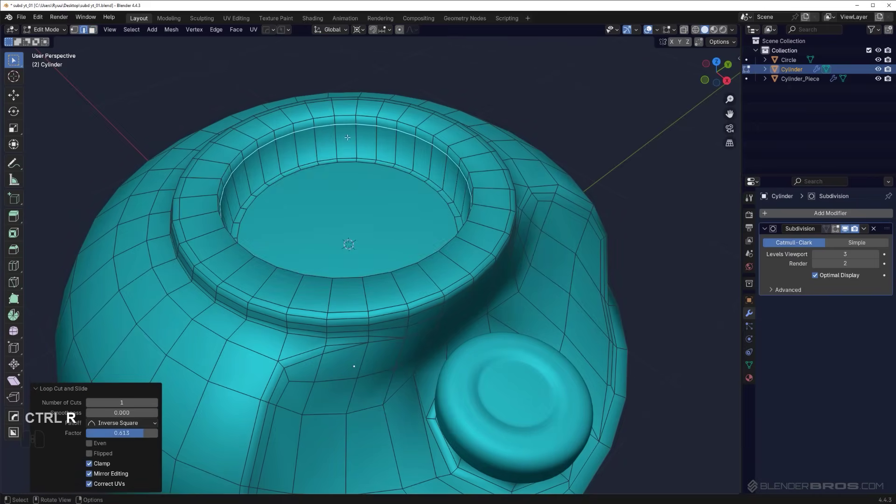
key(Tab)
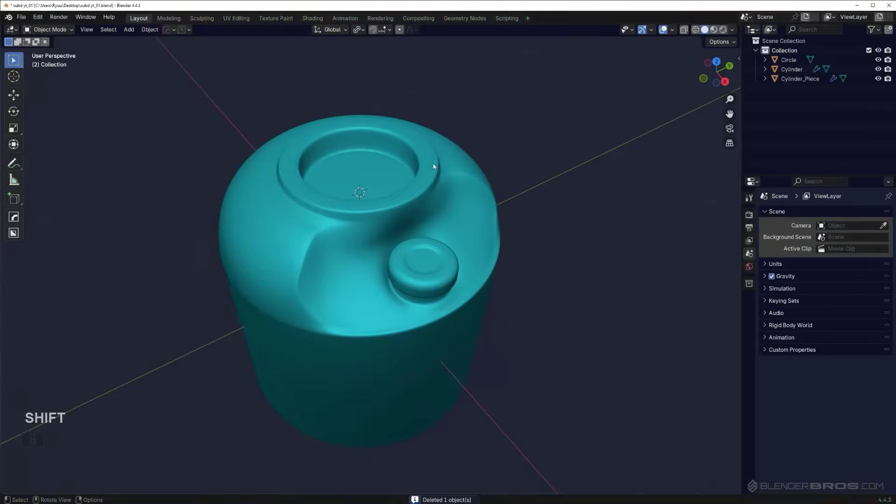
Add a centred loop cut around the narrow face ring bordering the recess floor of the main cylinder.
scroll(393, 282, up, 3)
click(381, 228)
key(Tab)
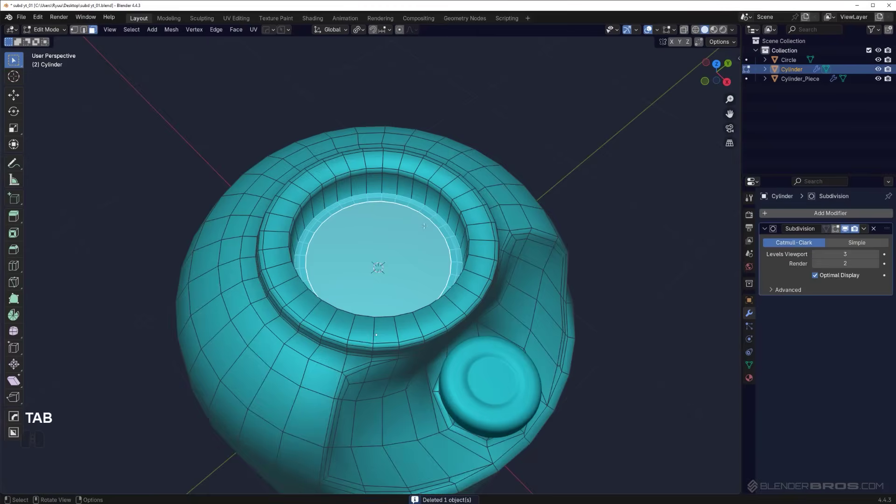
scroll(413, 230, up, 2)
middle_drag(412, 230, 403, 198)
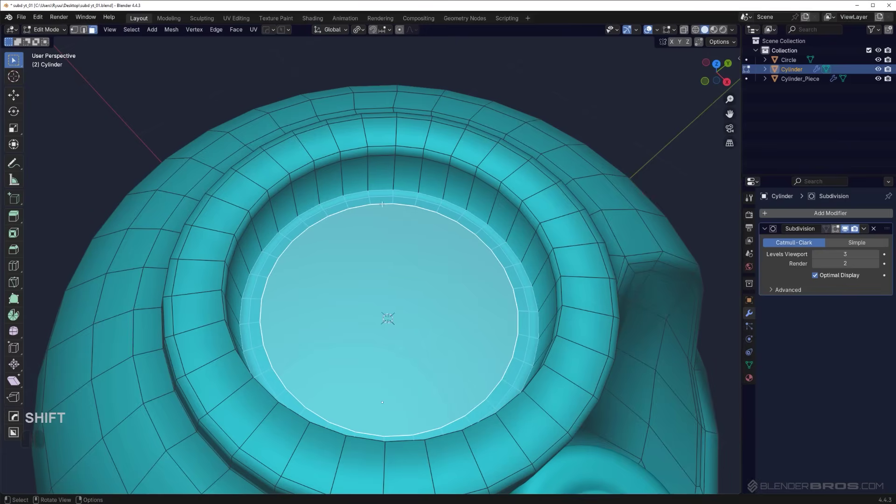
key(ctrl+r)
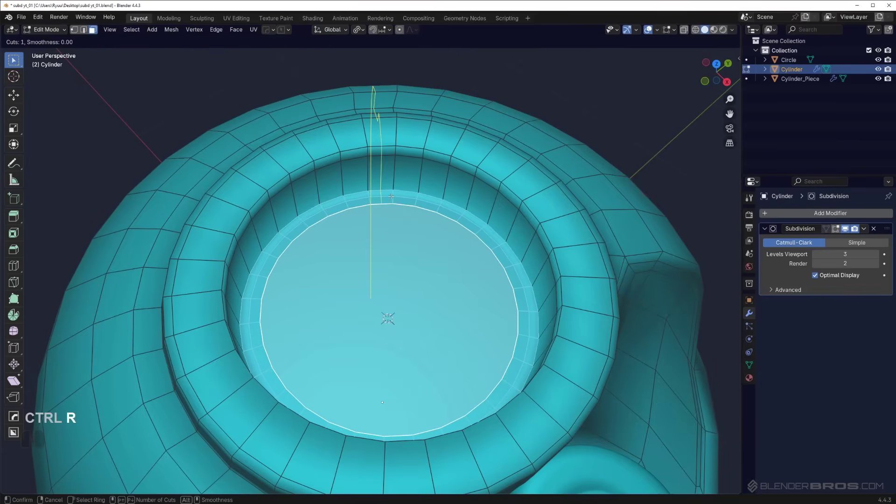
click(393, 200)
right_click(393, 201)
scroll(401, 197, up, 2)
key(Tab)
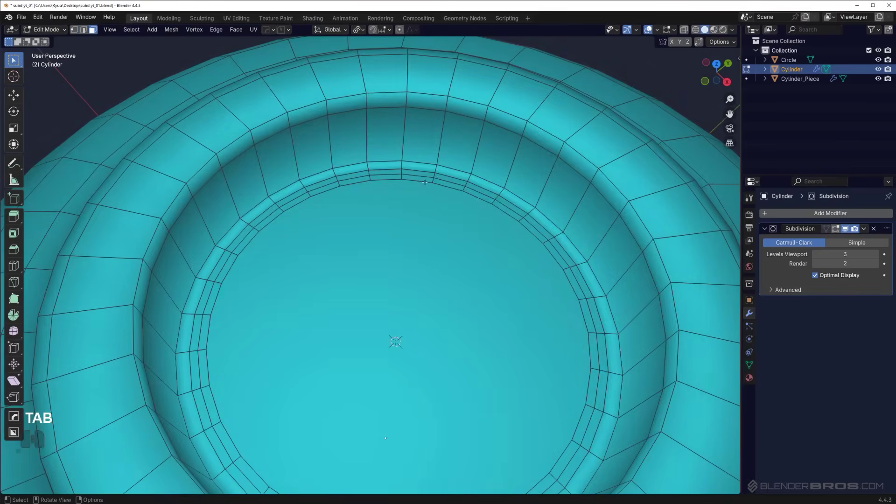
Select the narrow face ring around the recess floor, inset it by about 0.005 m and extrude it slightly inward as a groove.
alt+click(400, 174)
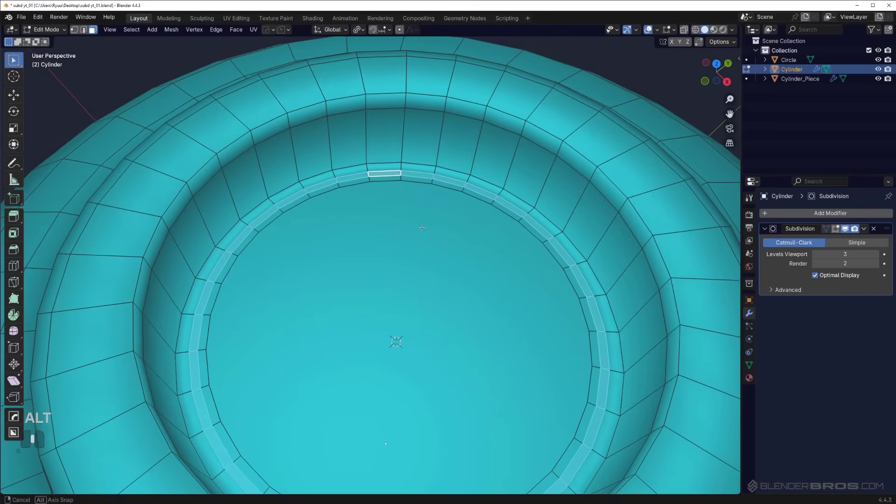
scroll(531, 287, up, 1)
key(i)
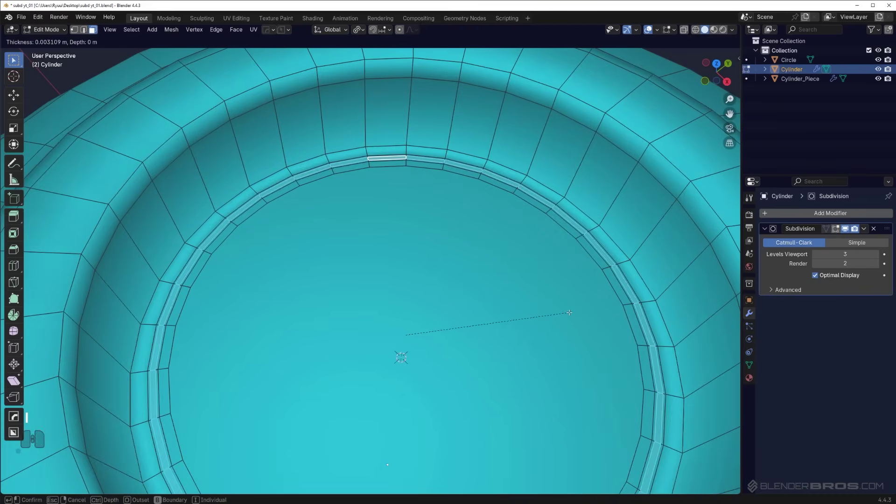
click(568, 317)
key(e)
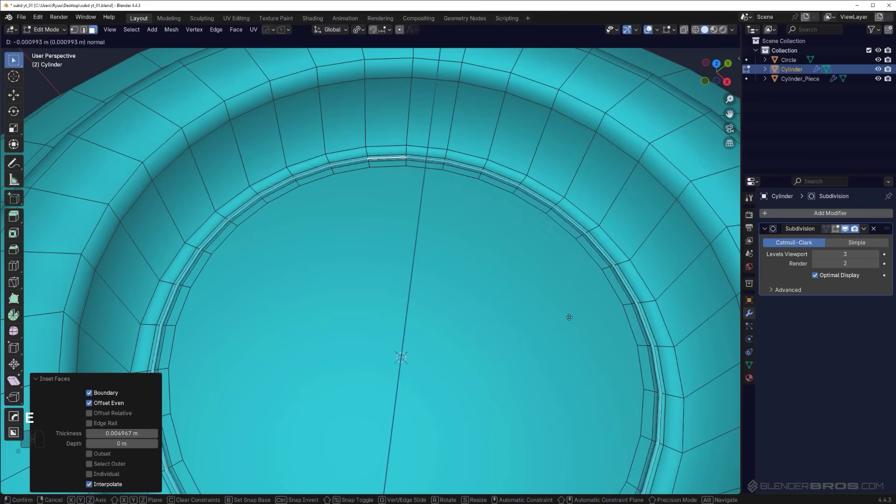
click(568, 317)
Add a loop cut around the cylinder's side wall, slid up close to the shoulder with a factor of about -0.954.
key(Tab)
scroll(565, 130, down, 2)
middle_drag(565, 129, 419, 348)
key(Tab)
key(ctrl+r)
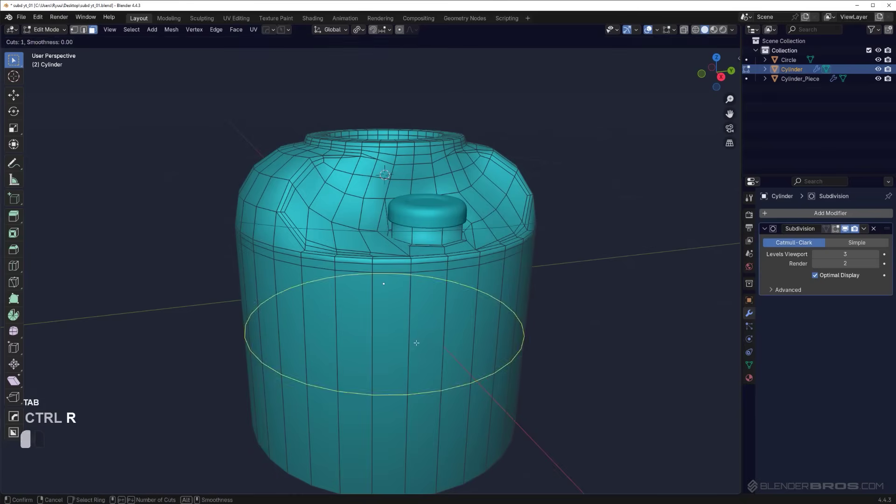
click(418, 348)
click(436, 234)
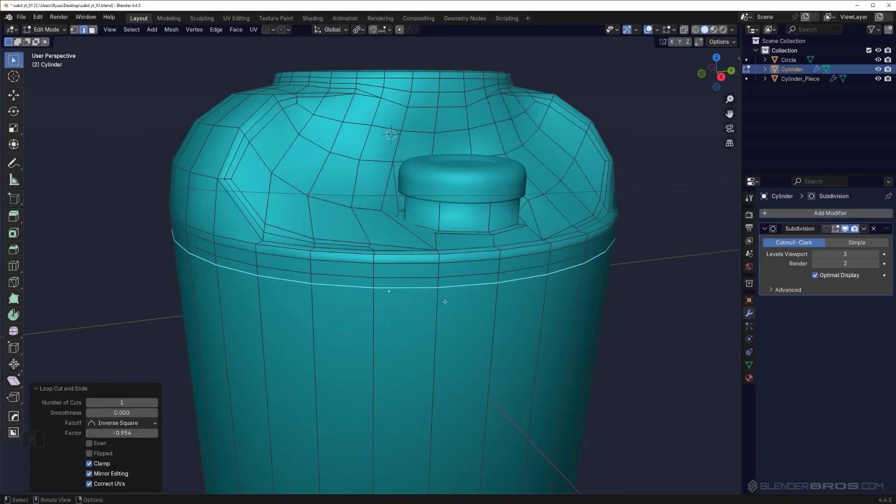
Add a second loop cut centred in the narrow band just above the new side-wall loop.
scroll(456, 297, up, 2)
key(ctrl+r)
click(455, 275)
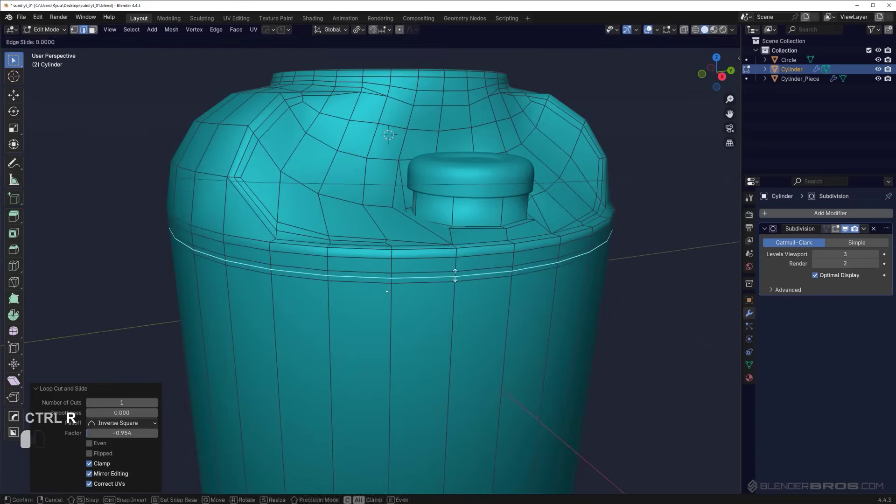
right_click(455, 277)
Bevel the centred loop to a width of 0.00841 m with one segment and shrink the resulting band inward by 0.0159 m.
ctrl+middle_drag(455, 277, 560, 306)
shift+middle_drag(560, 305, 423, 237)
key(ctrl+b)
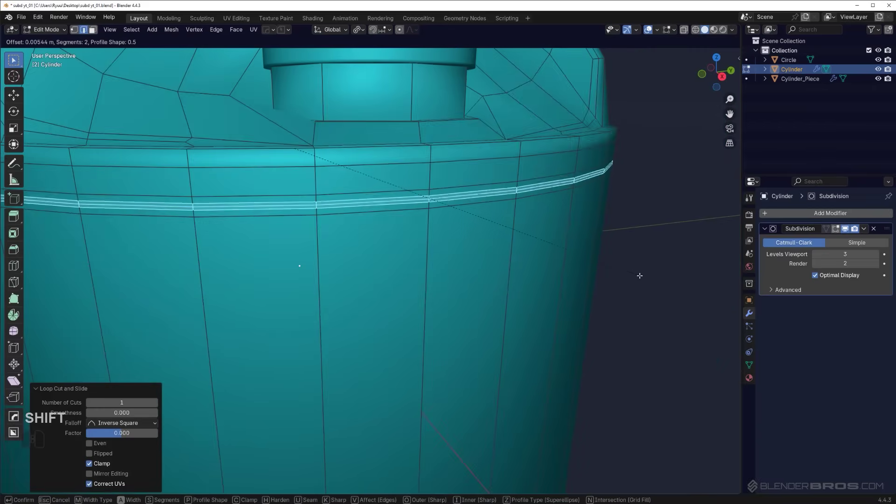
click(646, 279)
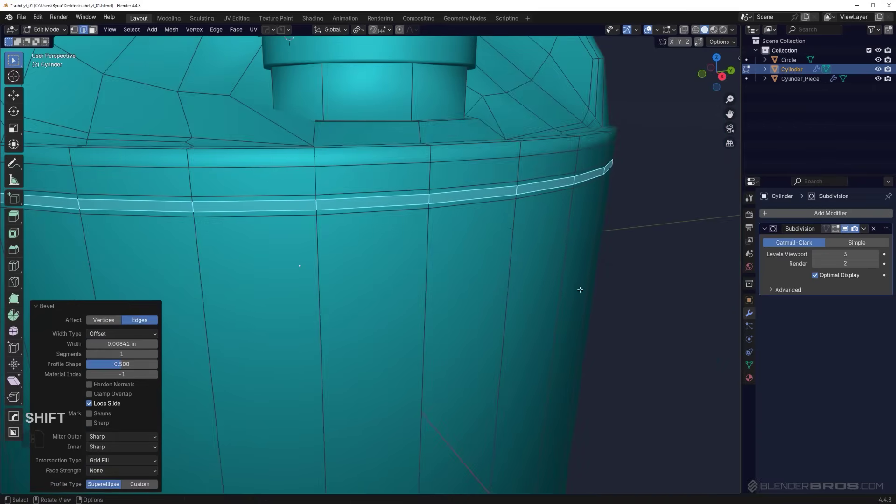
key(alt+s)
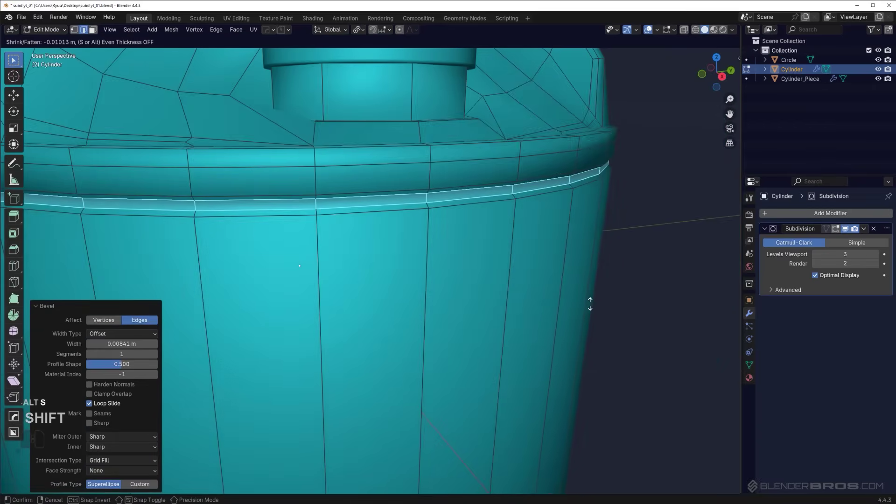
click(597, 313)
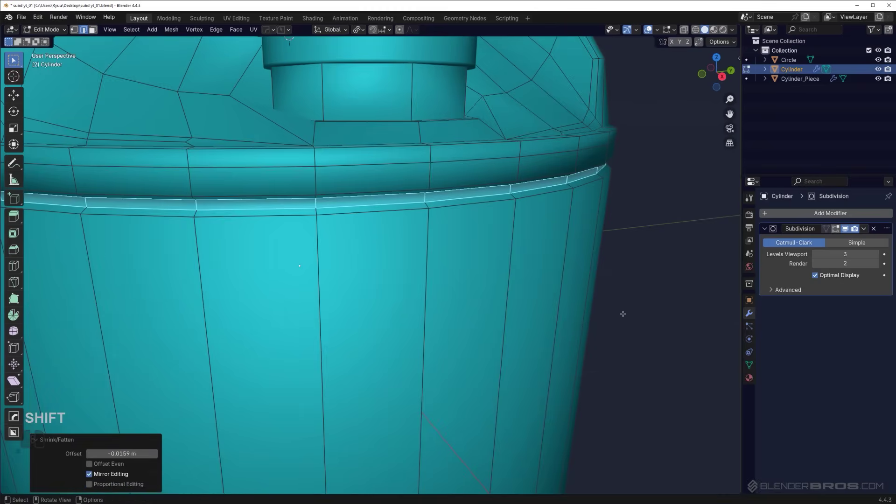
Scale the recessed seam band below the shoulder to 1.090 along Z.
key(s)
key(z)
click(636, 310)
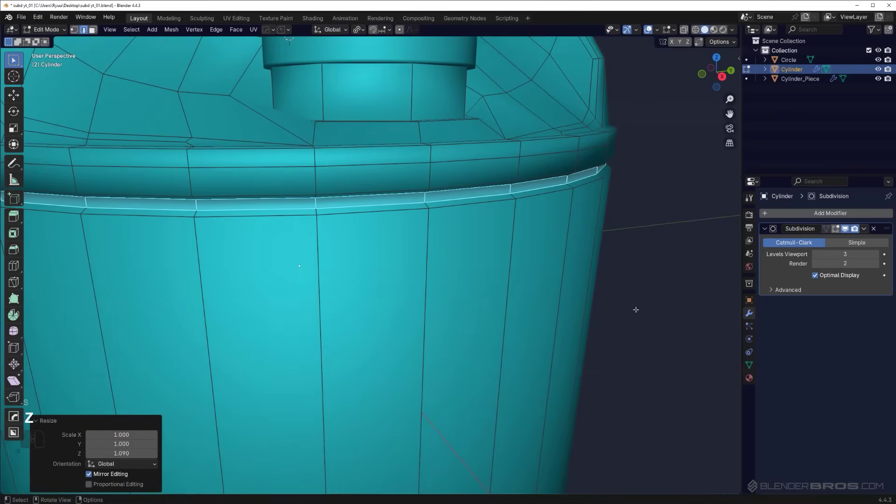
Add a supporting loop cut around the side wall just below the seam, slid up with a factor of -0.981.
key(ctrl+r)
click(415, 236)
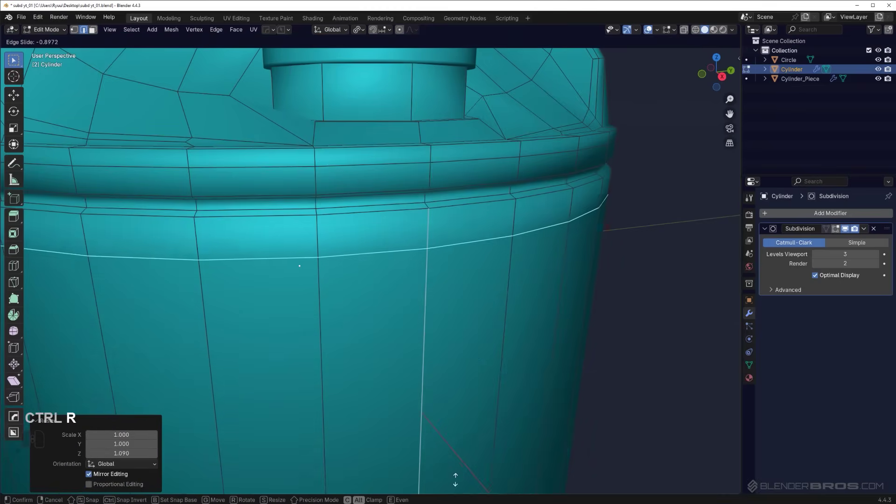
click(459, 457)
key(ctrl+r)
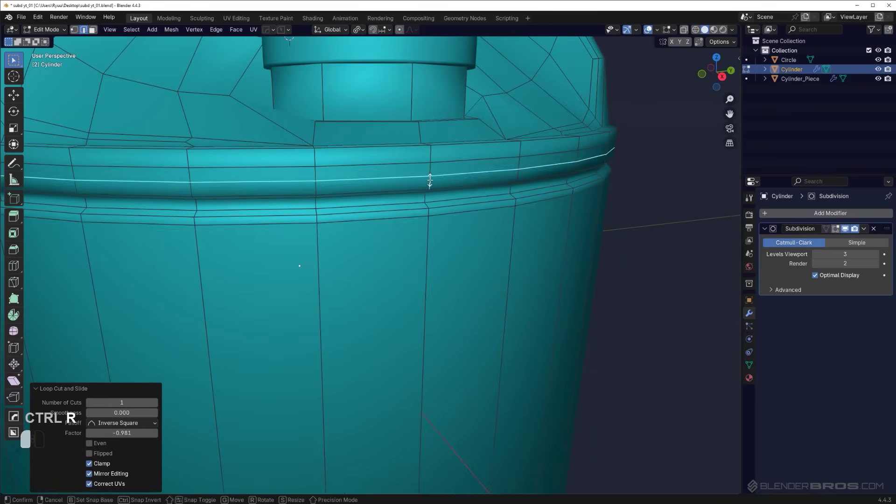
key(Tab)
Select the cylinder's open bottom edge loop and move it down 0.21073 m along Z.
scroll(478, 264, down, 6)
middle_drag(477, 264, 335, 375)
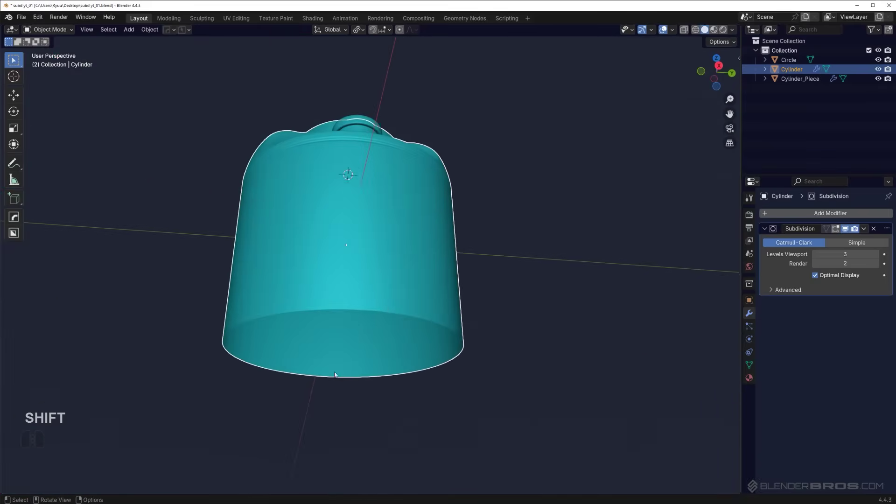
key(Tab)
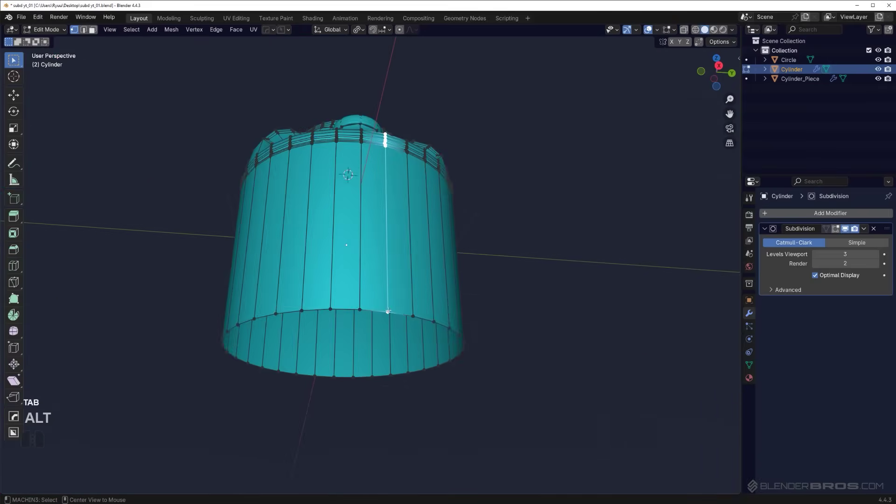
alt+click(415, 319)
middle_drag(414, 319, 442, 364)
key(g)
key(z)
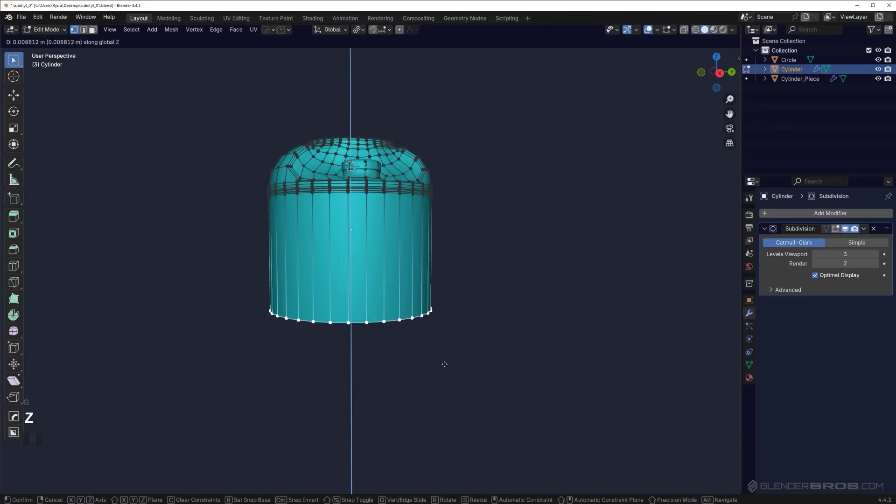
click(450, 381)
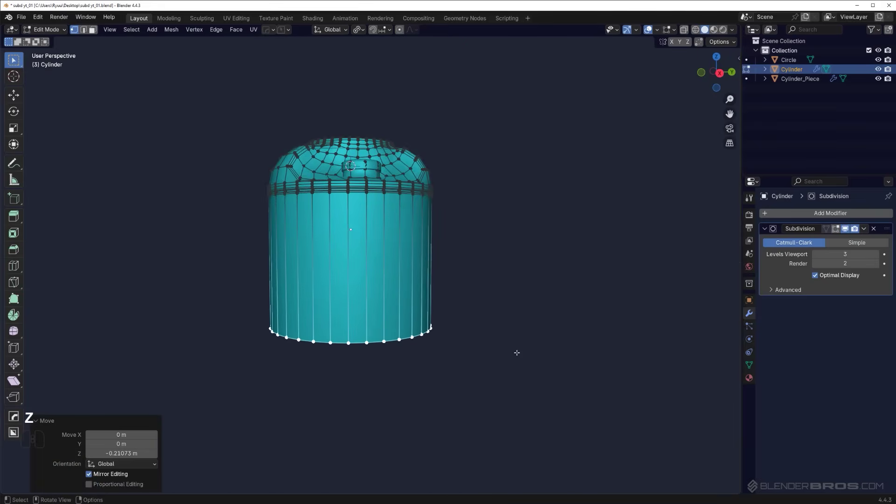
Extrude the bottom edge loop 0.42975 m downward along Z and fill the opening with a face.
key(g)
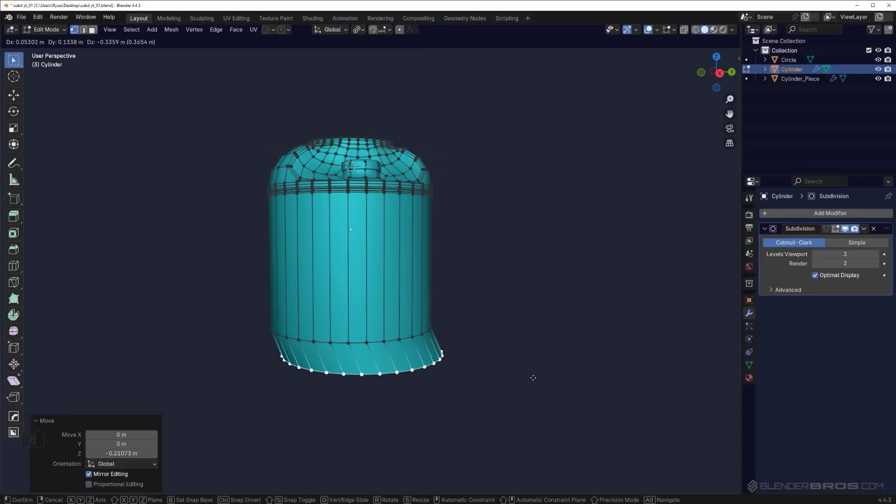
key(z)
click(537, 384)
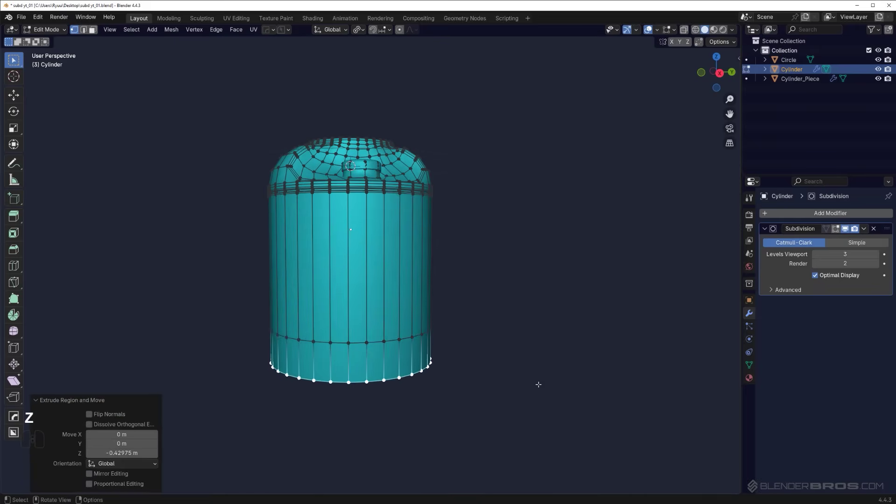
key(Tab)
middle_drag(518, 402, 497, 347)
key(2)
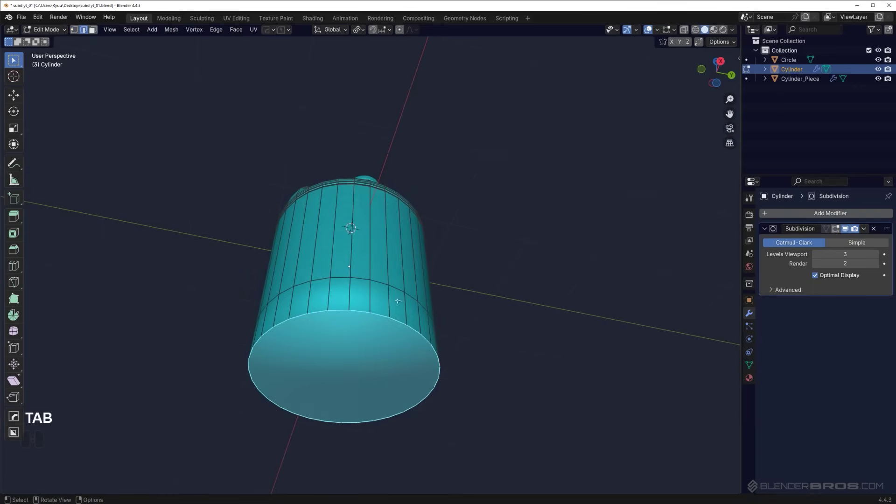
Bevel the cylinder's bottom rim to a width of 0.185 m with one segment.
key(ctrl+b)
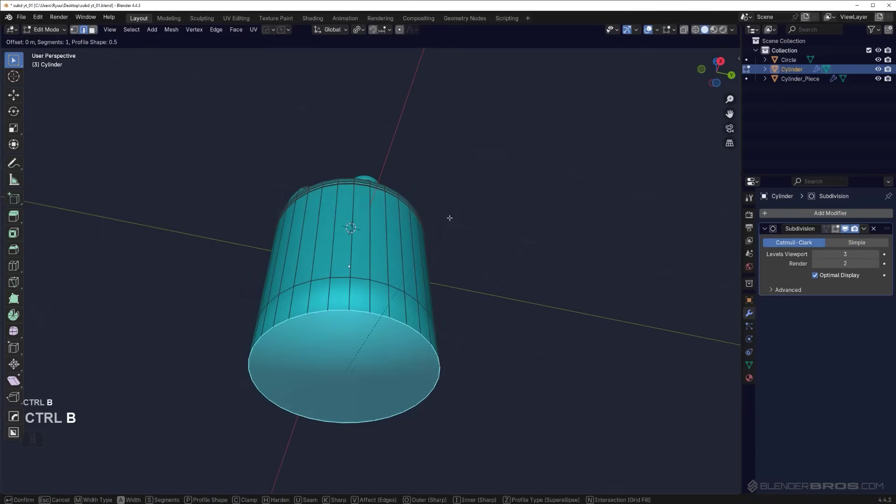
key(shift)
click(572, 184)
scroll(467, 257, up, 2)
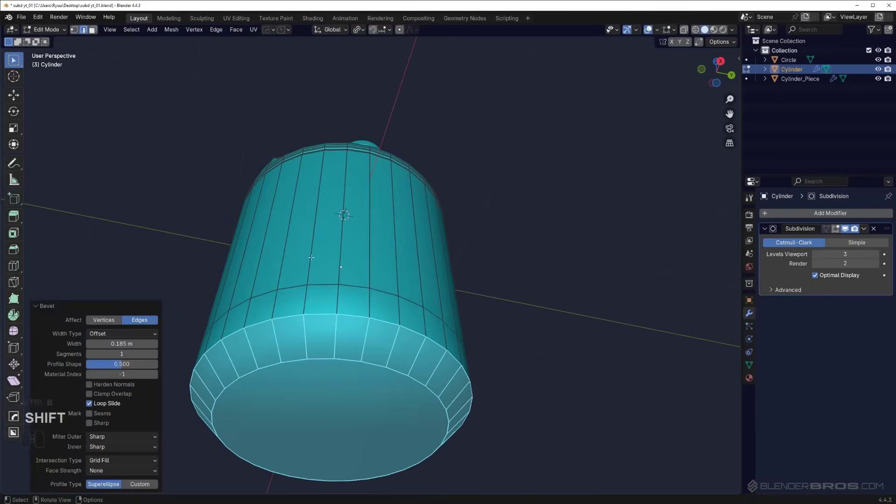
key(Tab)
key(Tab)
Bevel the upper and lower edge loops of the bottom chamfer to a width of 0.0319 m with two segments.
alt+click(375, 333)
alt+shift+click(377, 366)
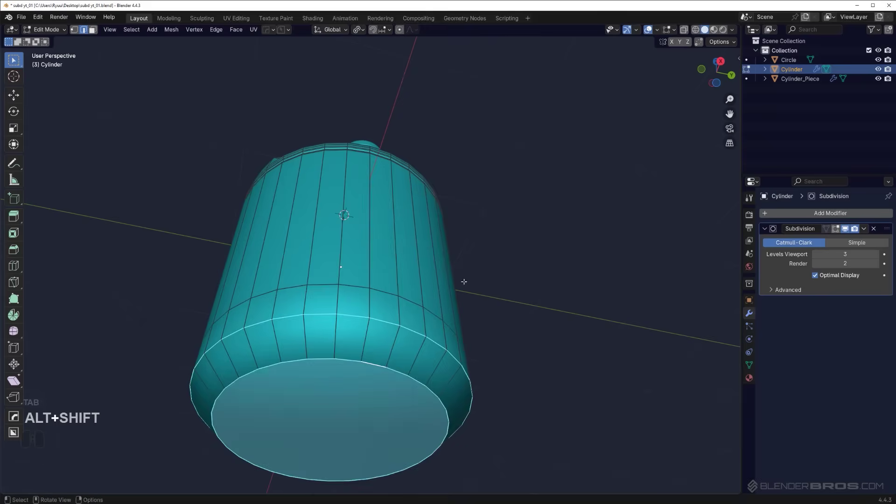
key(ctrl+b)
key(shift)
click(567, 277)
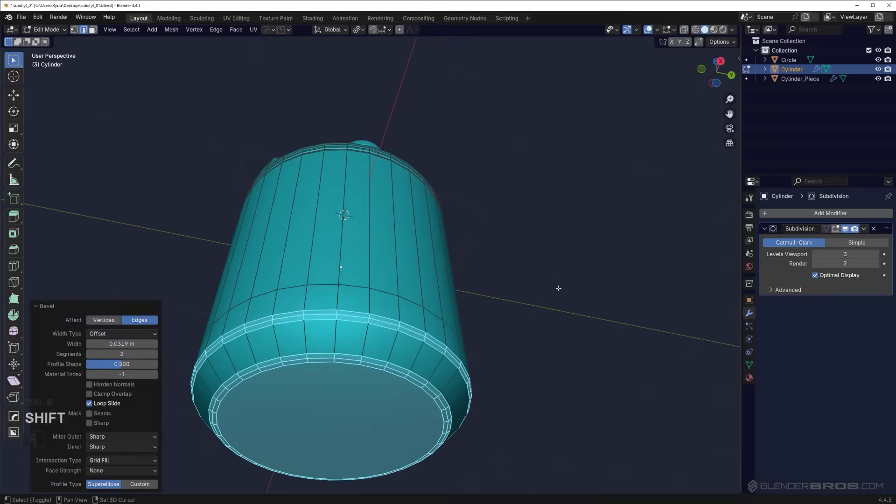
Select the horizontal edge loop on the lower side wall and bevel it into a 0.158 m band with one segment.
key(Tab)
middle_drag(472, 192, 390, 373)
key(Tab)
alt+click(370, 378)
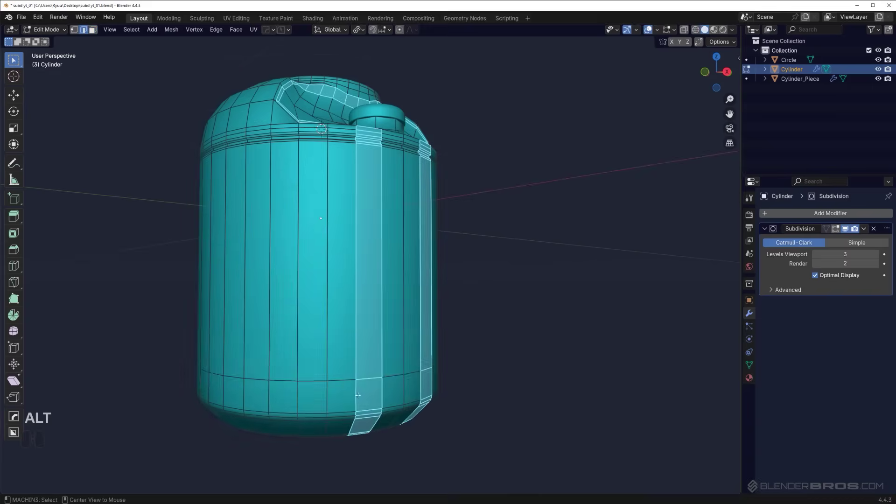
alt+click(367, 378)
key(ctrl+b)
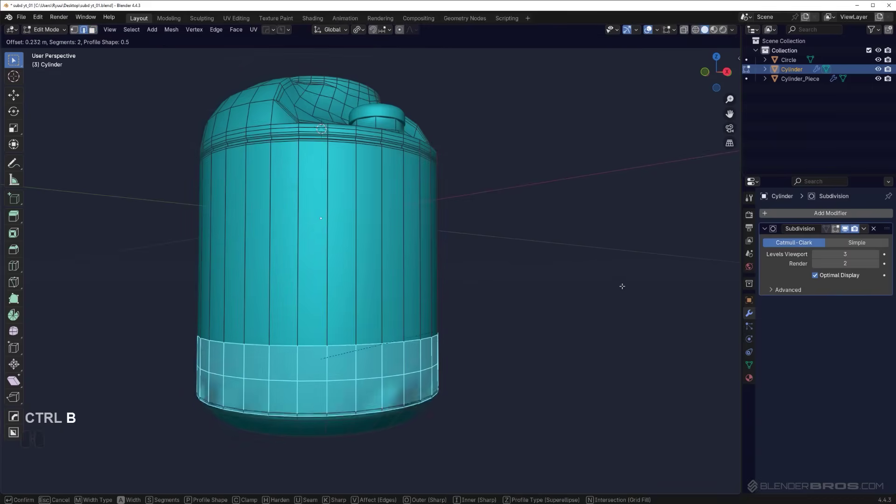
click(614, 288)
Move the new side-wall band up 0.2151 m along Z and scale it to 1.291 along Z.
key(g)
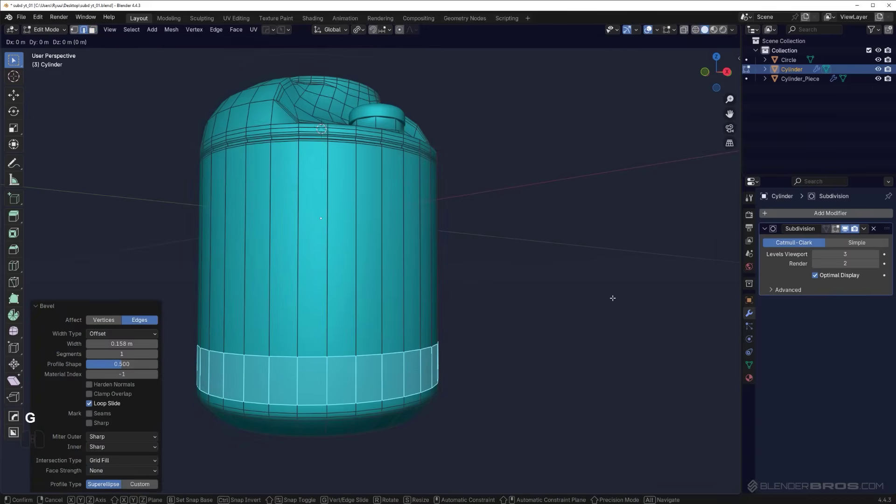
key(z)
click(595, 304)
key(s)
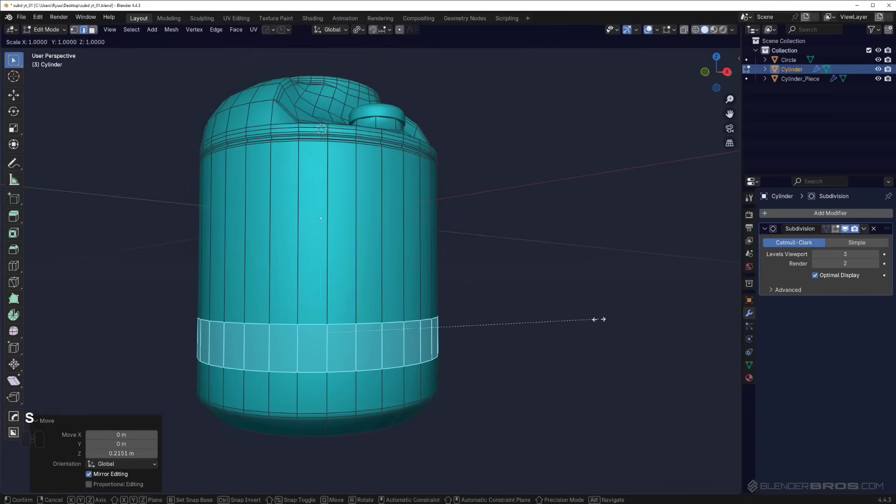
key(z)
click(626, 325)
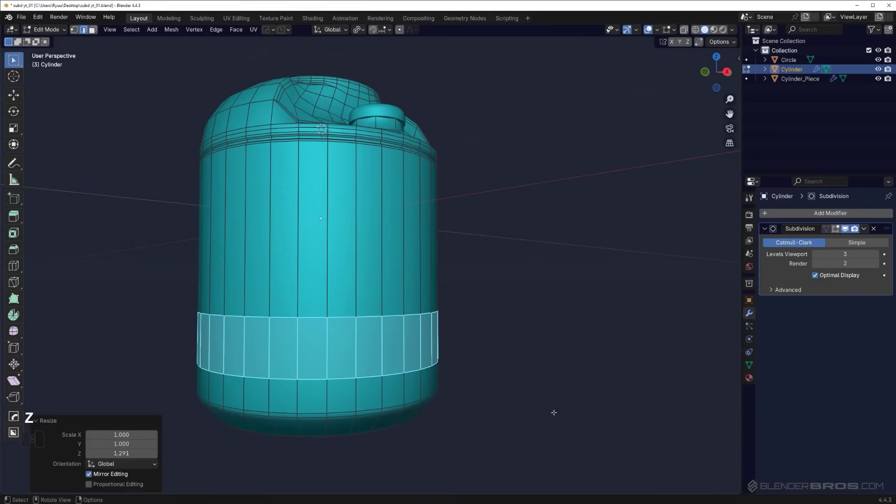
Inset the band's faces by 0.03583 m and shrink them inward by 0.15 m to form a recess.
click(661, 329)
key(alt+s)
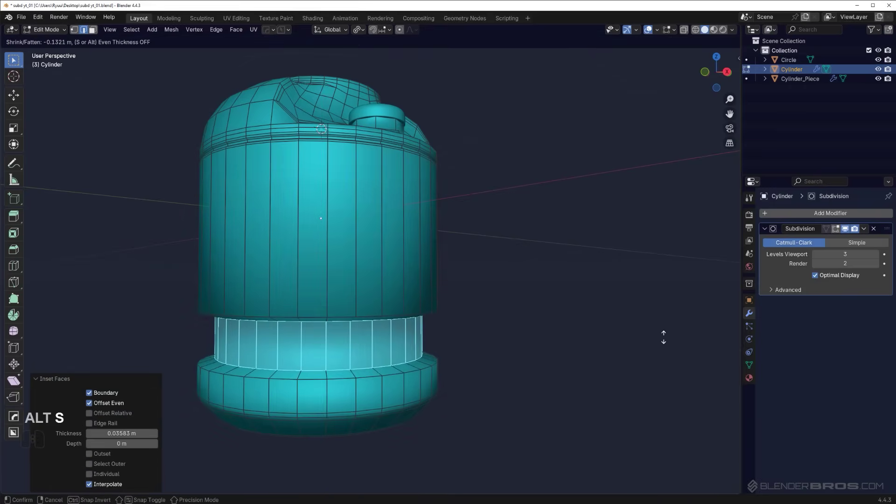
click(666, 339)
Inset the recessed band's faces slightly again to add supporting loops at its edges.
key(i)
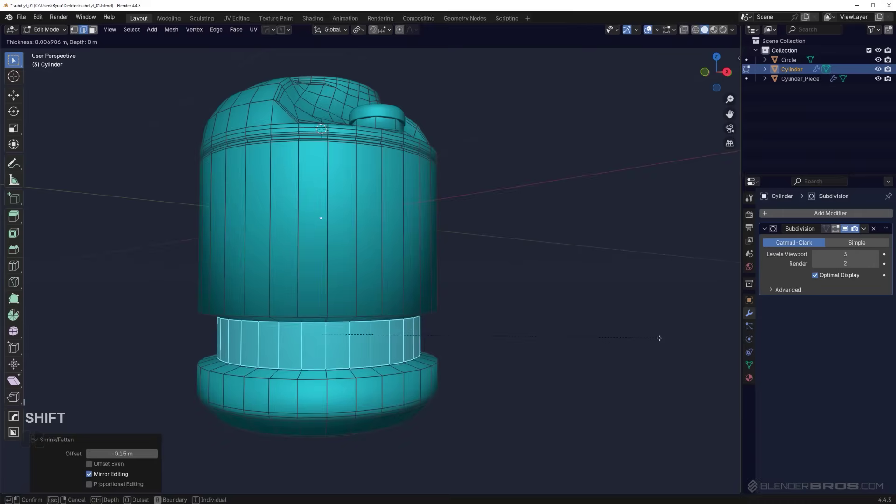
click(646, 338)
middle_drag(390, 320, 358, 295)
key(Tab)
key(Tab)
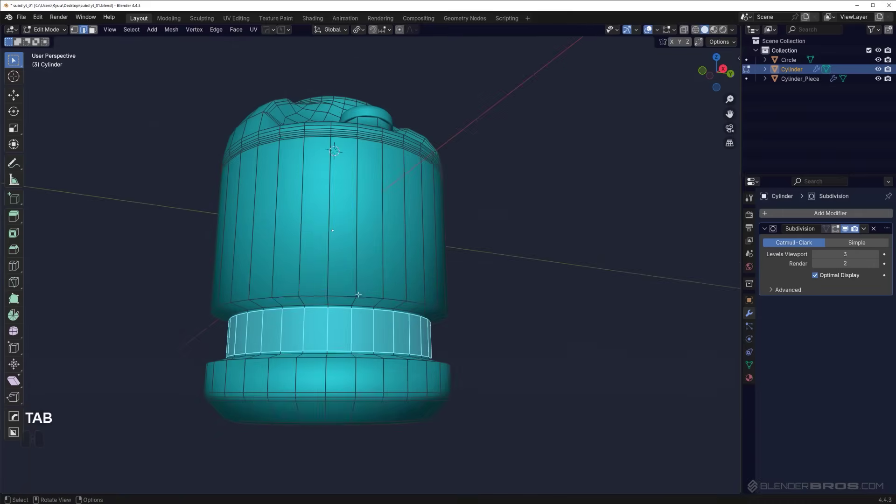
Bevel the outer edge loops above and below the recess to about 0.0377 m with two segments.
alt+click(361, 297)
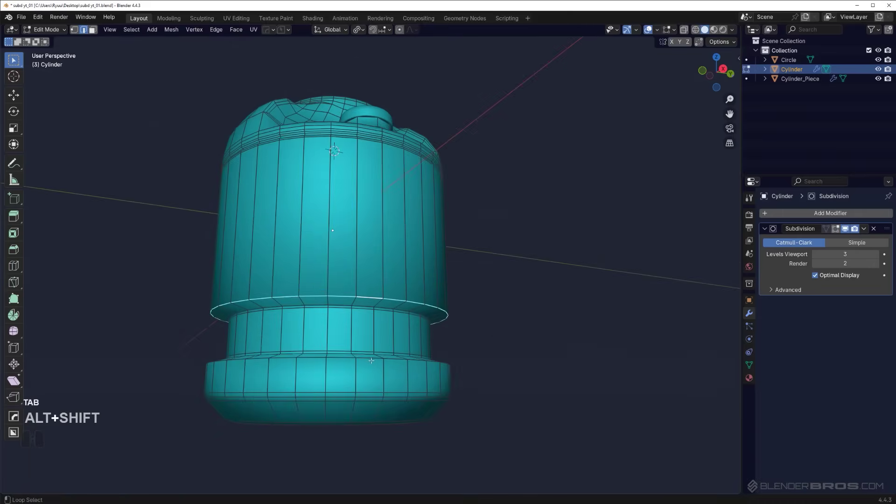
key(ctrl+b)
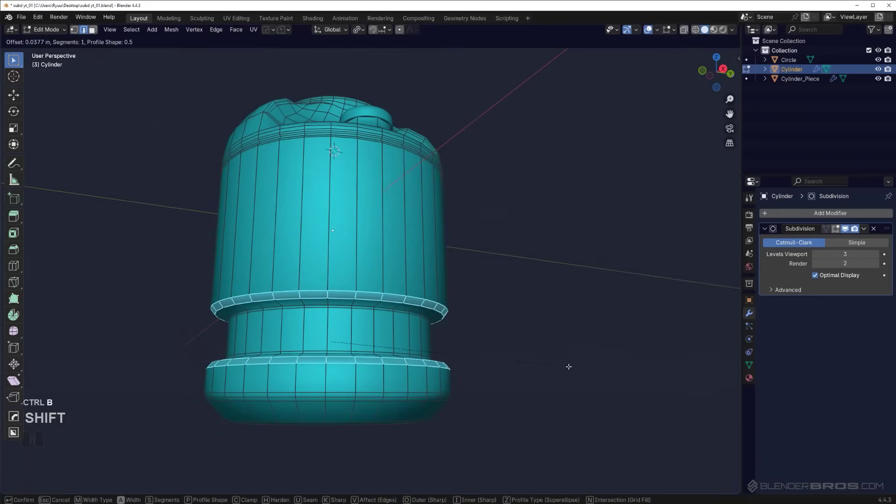
scroll(569, 367, up, 1)
click(569, 366)
key(Tab)
Select the face ring in the lower recess and extract it as a separate solidified plate with HardOps Curve/Extract.
middle_drag(479, 260, 472, 288)
key(Tab)
alt+click(389, 345)
key(q)
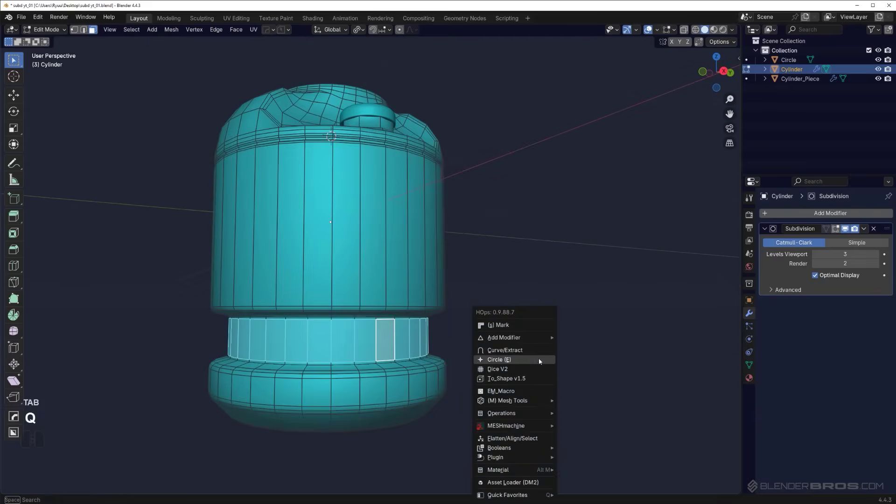
shift+click(528, 351)
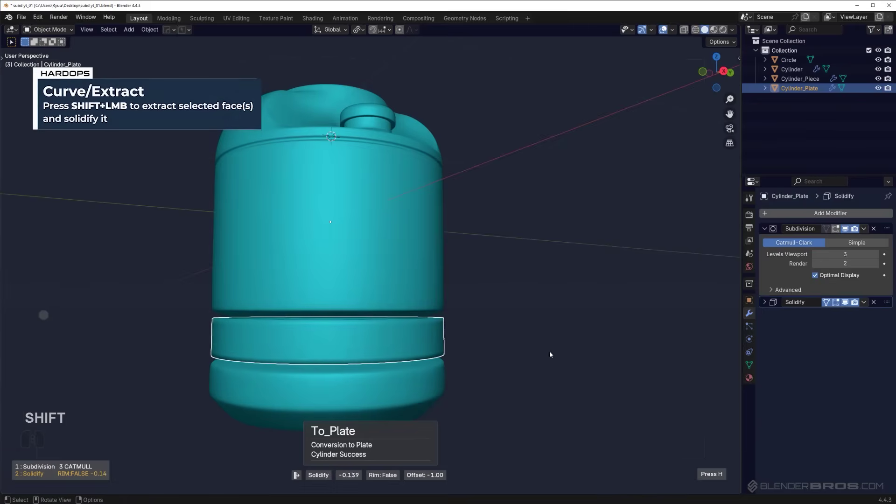
key(s)
key(z)
right_click(605, 363)
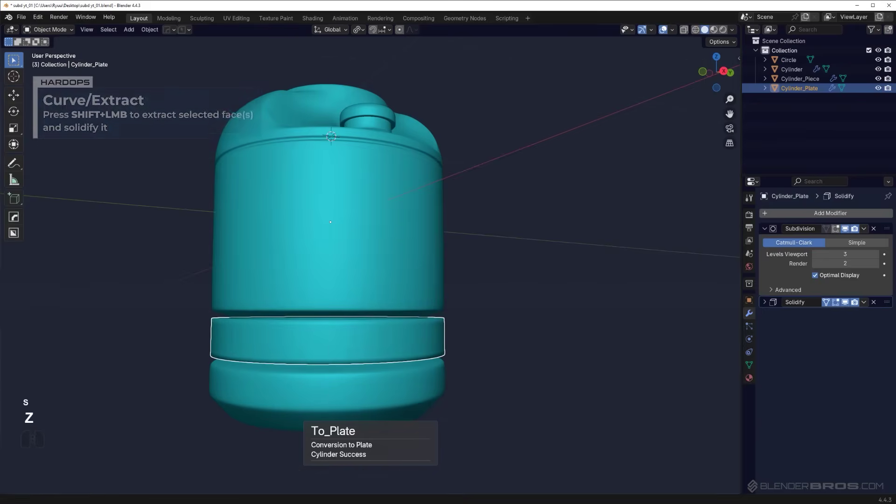
Set the extracted plate's origin to its geometry and stretch it slightly along Z to fill more of the recess.
click(358, 29)
key(shift+s)
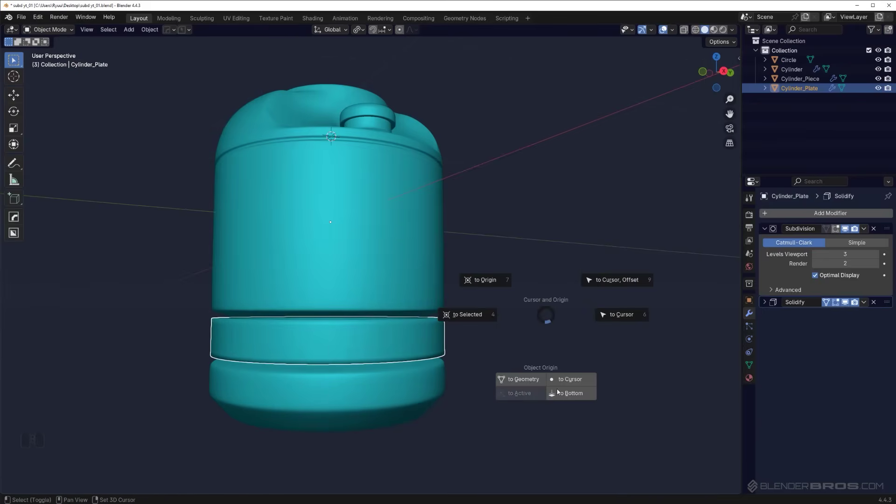
click(526, 384)
key(s)
key(z)
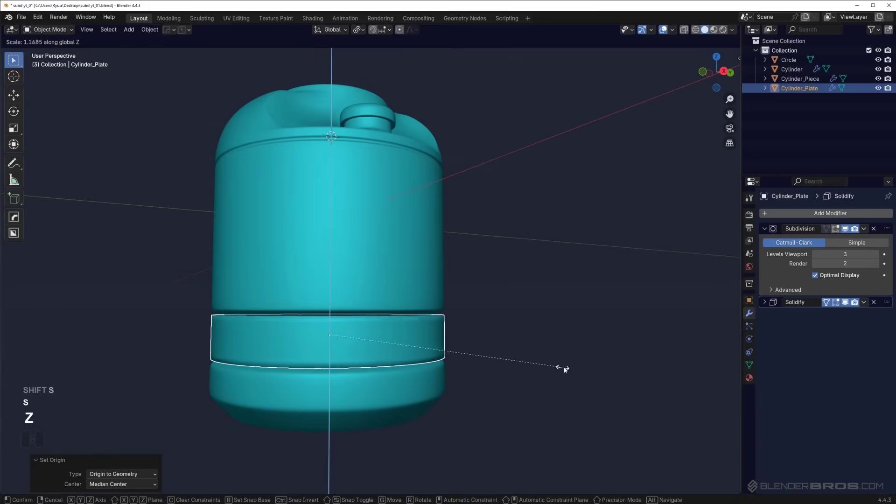
click(577, 367)
click(538, 304)
Delete the leftover Circle object from the scene.
middle_drag(537, 304, 482, 299)
scroll(482, 300, down, 1)
scroll(461, 224, up, 3)
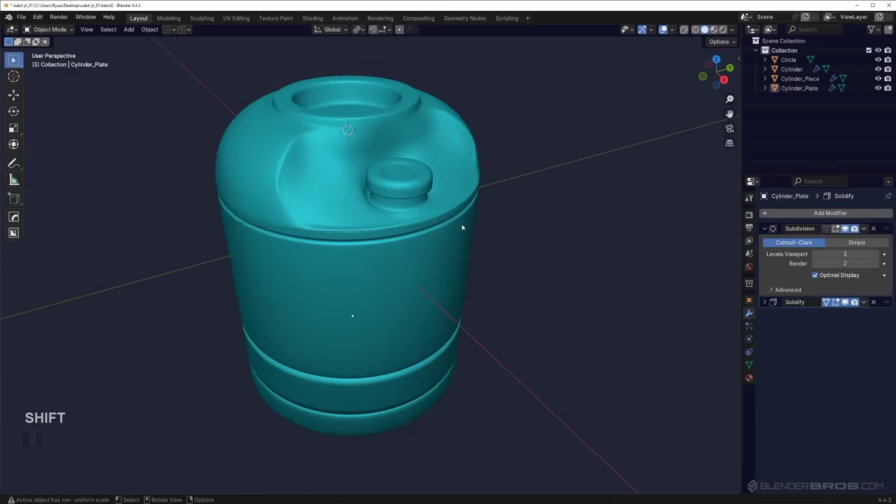
shift+middle_drag(462, 225, 483, 251)
scroll(483, 250, up, 2)
shift+middle_drag(563, 381, 514, 304)
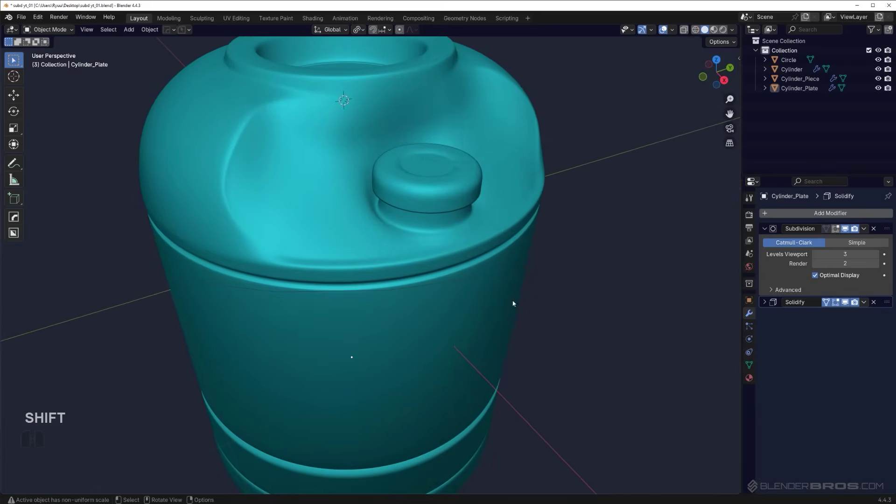
key(x)
click(530, 266)
Open the Cylinder body's mesh for editing at the front corner of the shoulder recess.
middle_drag(529, 265, 488, 300)
scroll(299, 366, up, 3)
shift+middle_drag(298, 365, 320, 306)
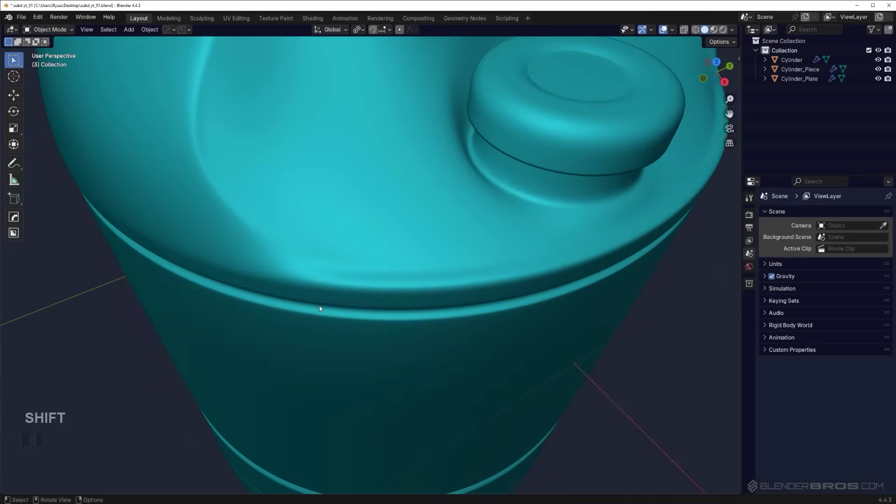
middle_drag(309, 271, 243, 299)
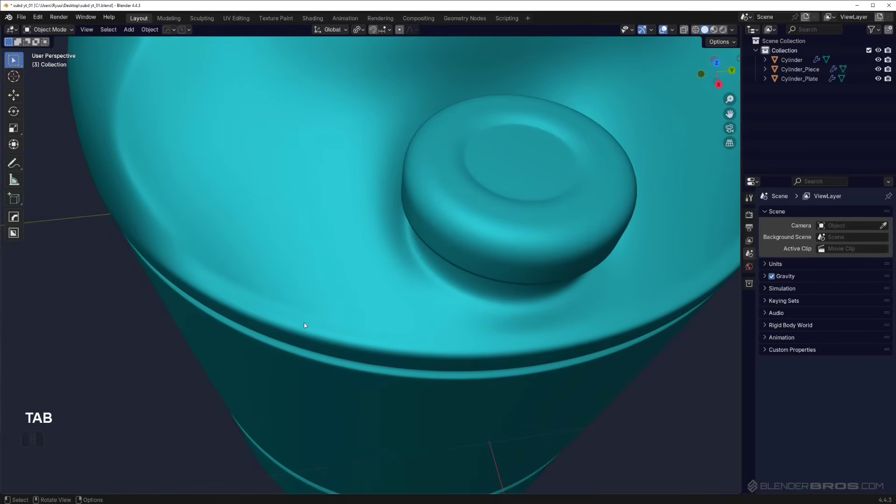
click(252, 303)
key(Tab)
shift+middle_drag(252, 284, 310, 302)
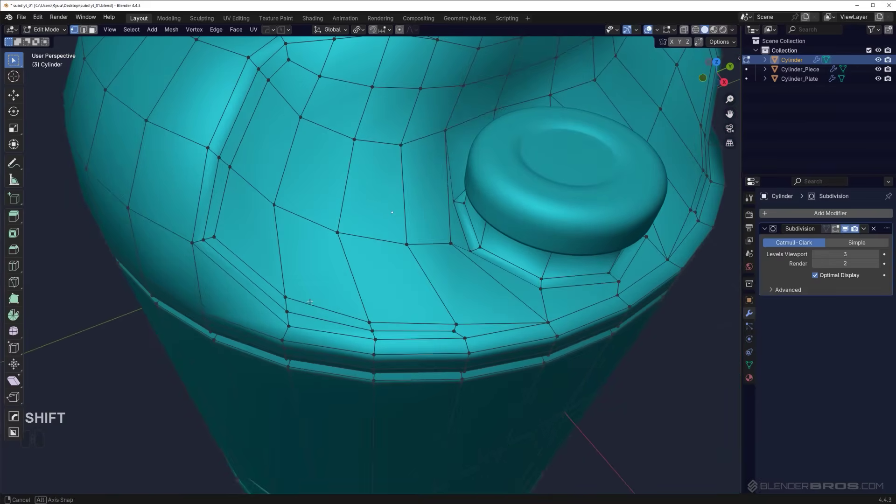
shift+middle_drag(268, 262, 309, 312)
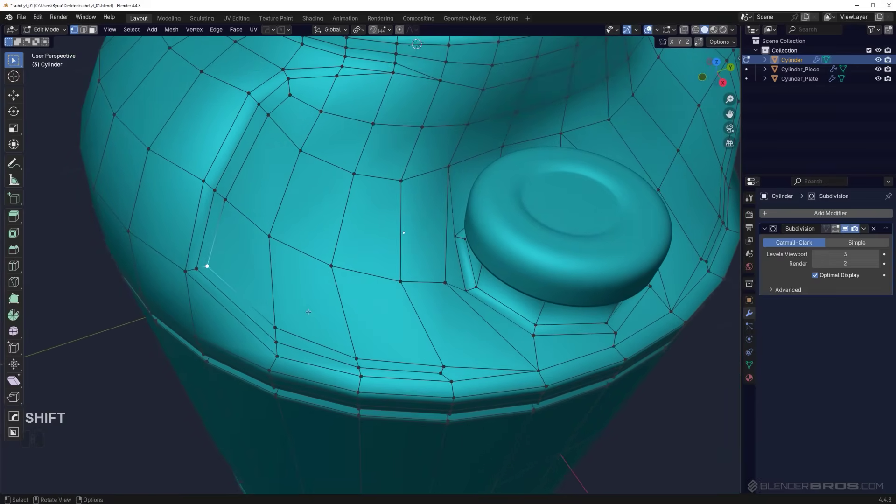
Try to slide the inner corner vertex of the shoulder recess along its edge.
key(g)
key(g)
right_click(312, 312)
key(g)
key(g)
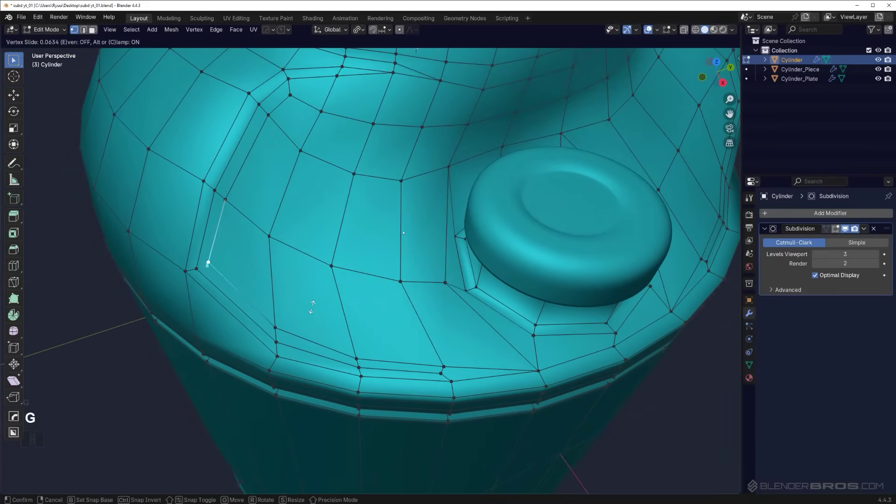
click(315, 298)
key(g)
key(g)
right_click(320, 301)
key(ctrl+z)
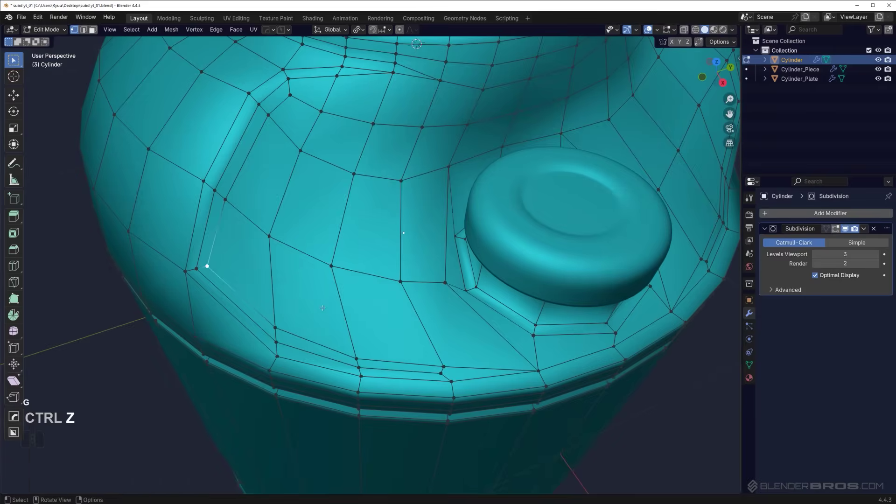
Enable Surface Slide and move the recess corner's inner and outer support vertices, plus the adjacent inner vertex, further into the recess.
key(Tab)
click(261, 342)
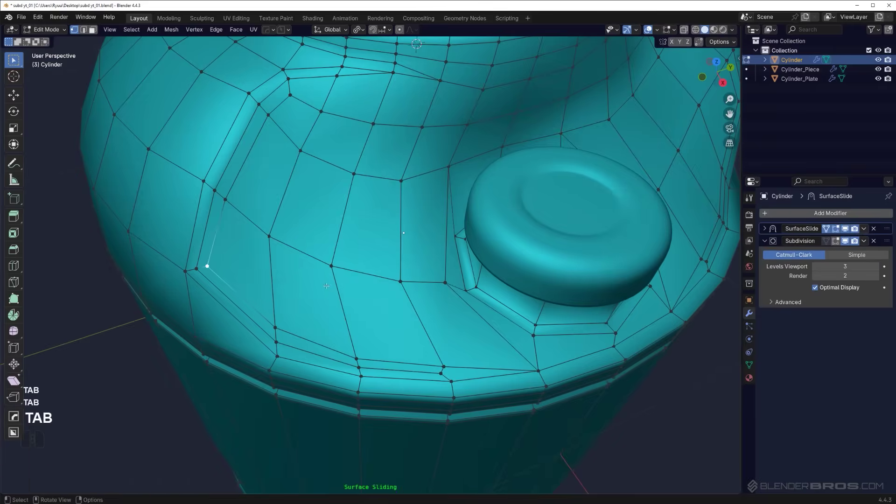
key(g)
click(340, 284)
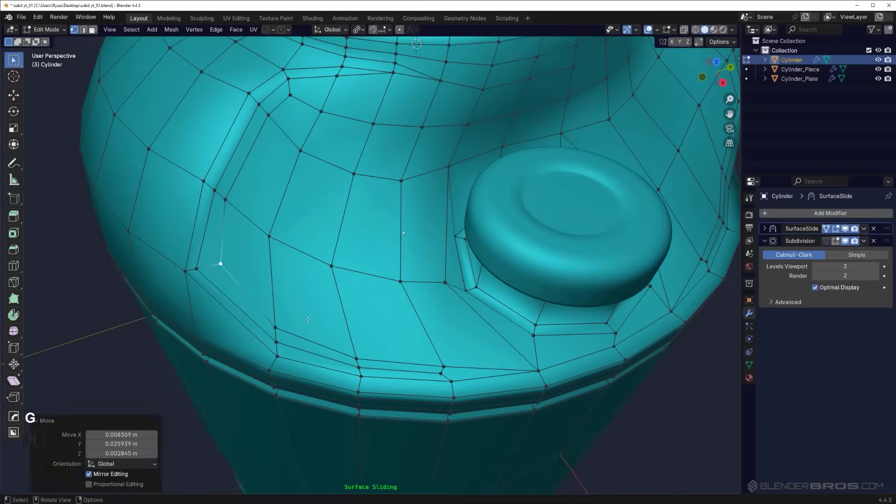
click(281, 328)
key(g)
click(280, 316)
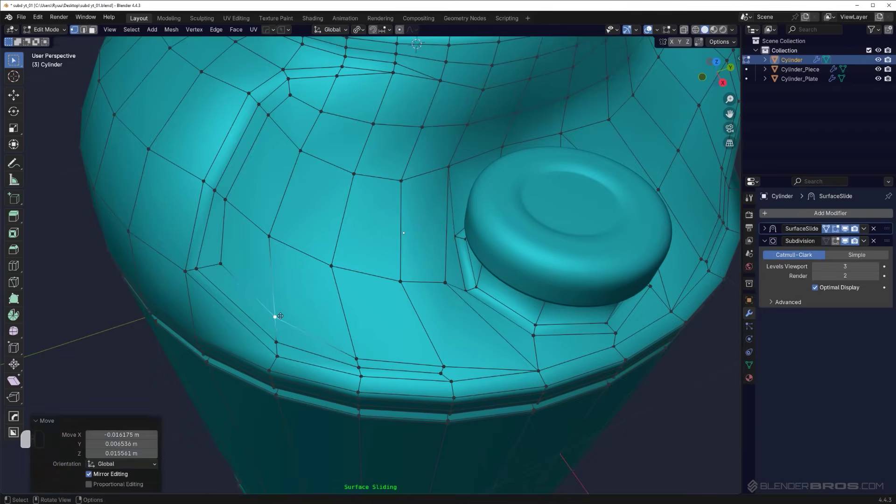
click(223, 260)
key(g)
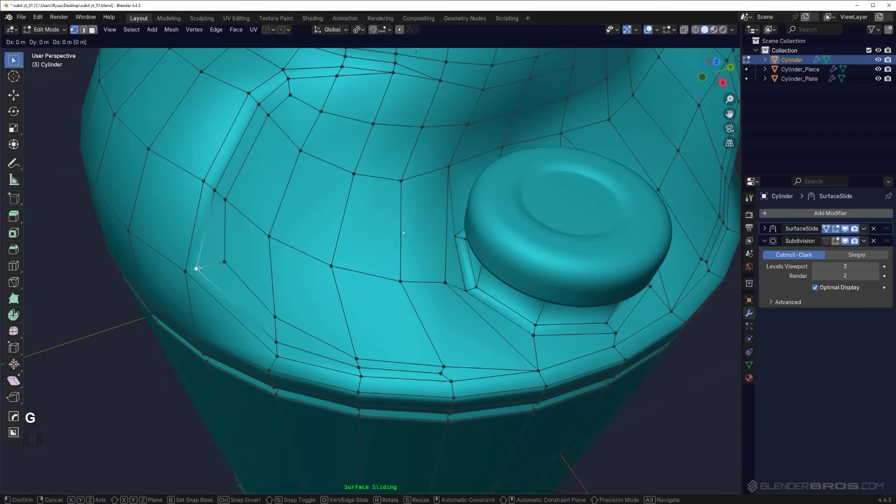
click(208, 265)
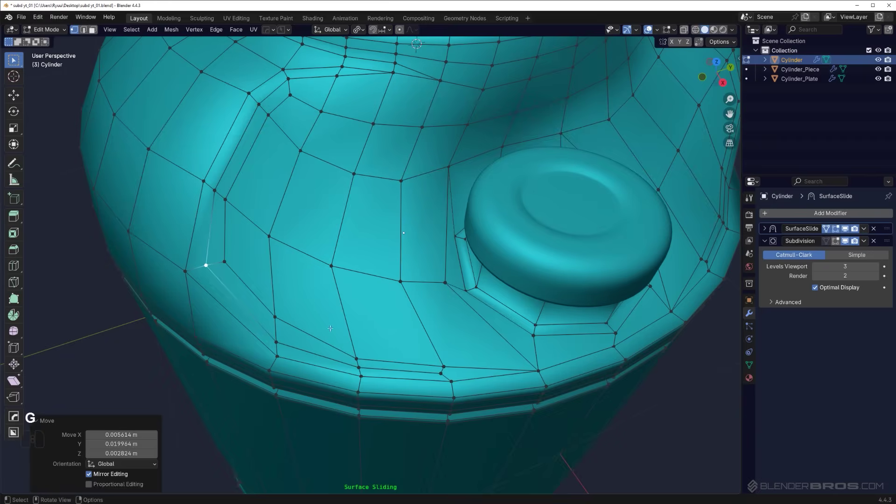
Move the next inner vertices along the recess's front edge inward, together with the outer support vertex beside the corner.
click(364, 353)
key(g)
click(360, 351)
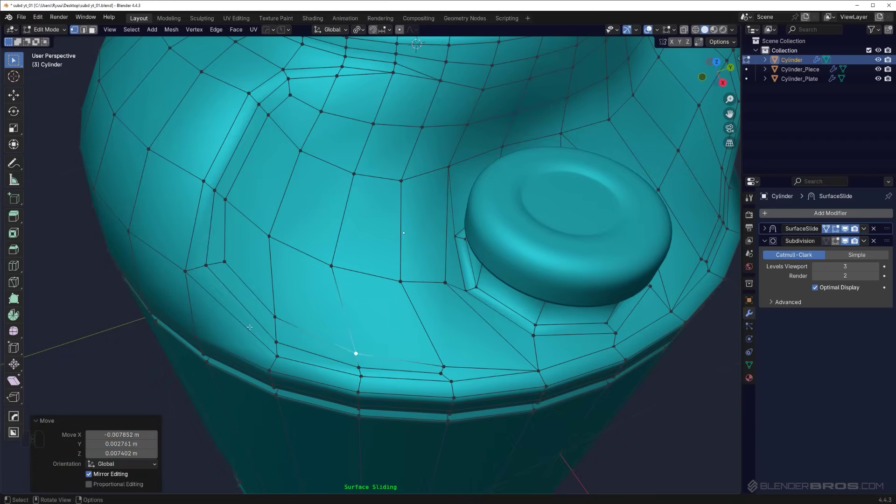
click(272, 320)
key(g)
click(275, 318)
click(278, 343)
key(g)
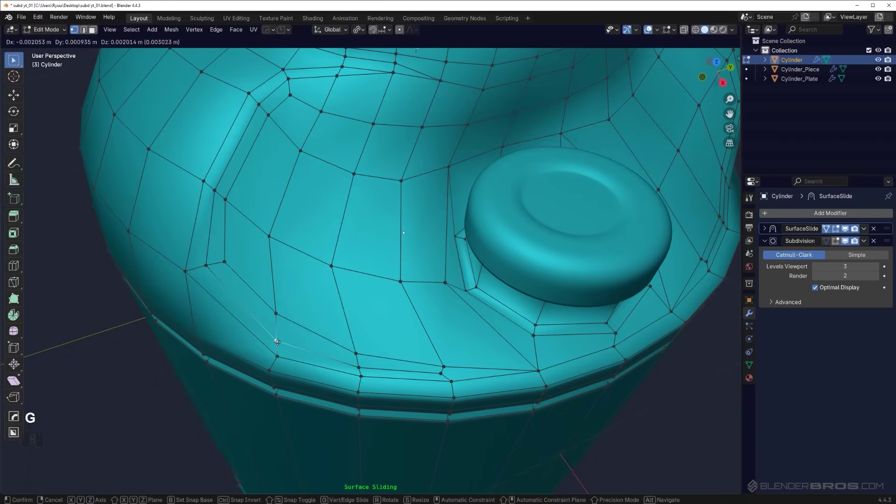
click(269, 334)
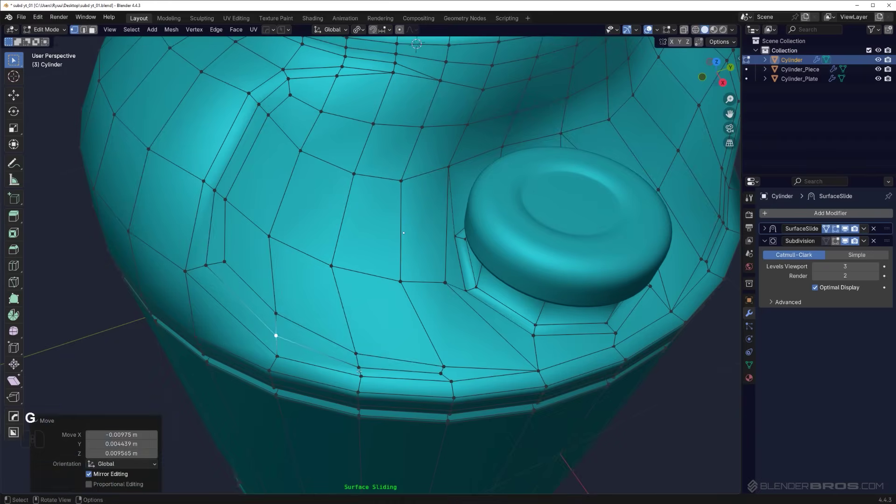
Move the rim vertex just outside the recess corner slightly upward along the surface to even the spacing.
middle_drag(359, 372, 349, 338)
click(355, 269)
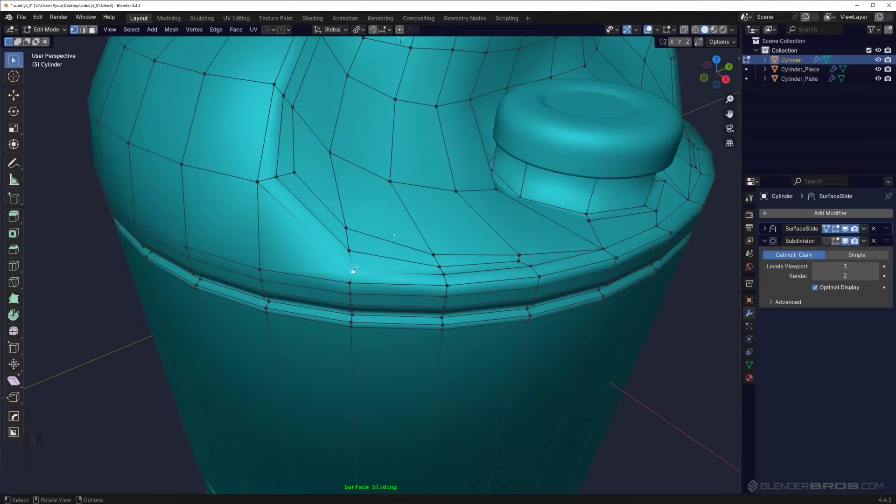
middle_drag(388, 296, 343, 323)
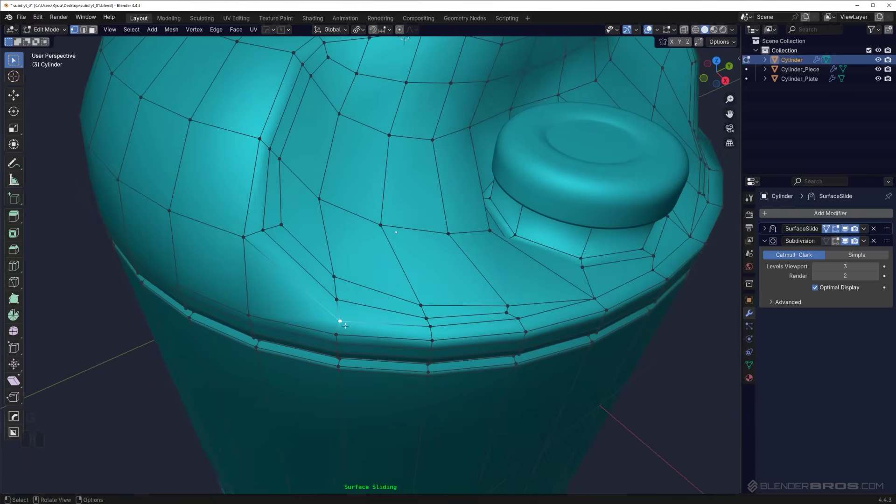
key(g)
click(342, 321)
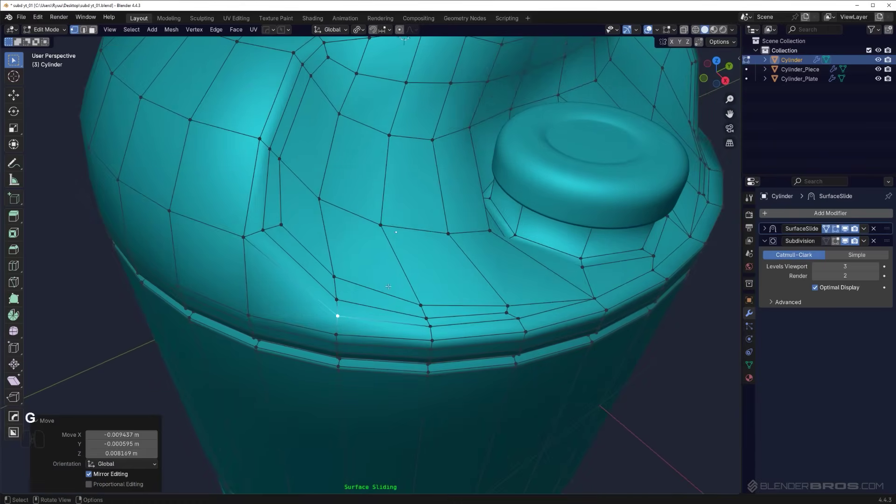
Examine the smoothed shading of the recess corner and front edge in Object Mode.
middle_drag(388, 287, 403, 252)
key(Tab)
scroll(410, 152, down, 4)
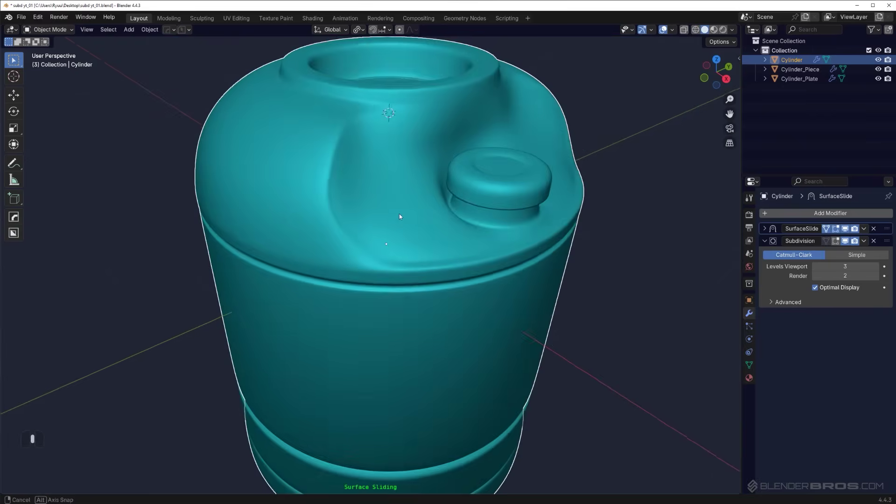
scroll(401, 206, up, 4)
middle_drag(359, 321, 199, 222)
middle_drag(326, 275, 328, 282)
scroll(328, 286, up, 2)
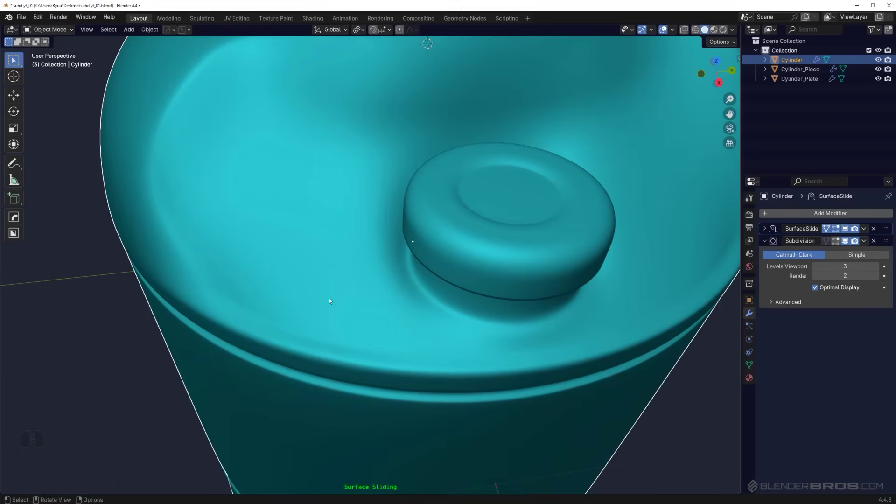
Select the three inner vertices along the recess's front edge and edge-slide them inward by a factor of -0.205 with Surface Slide enabled.
key(Tab)
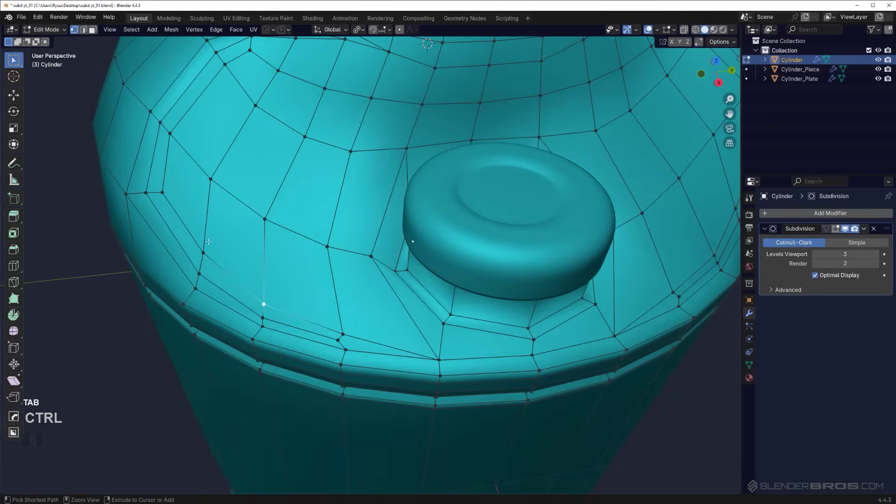
ctrl+click(207, 246)
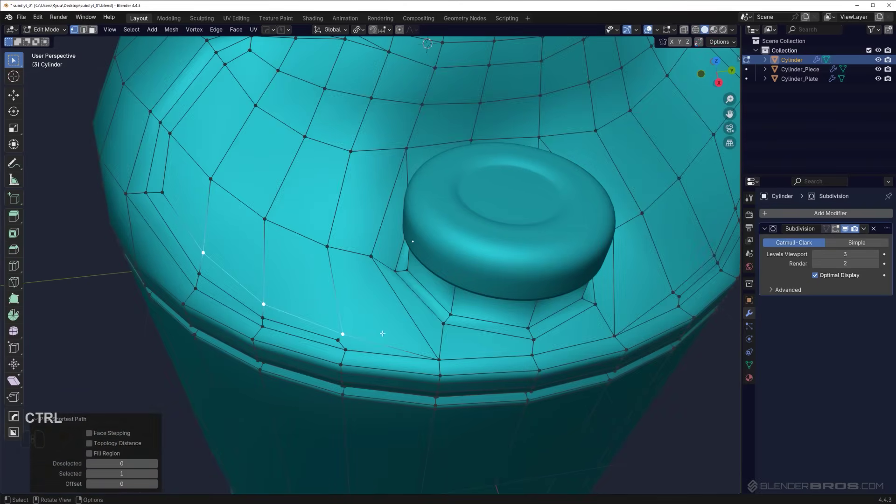
key(Tab)
click(323, 368)
key(g)
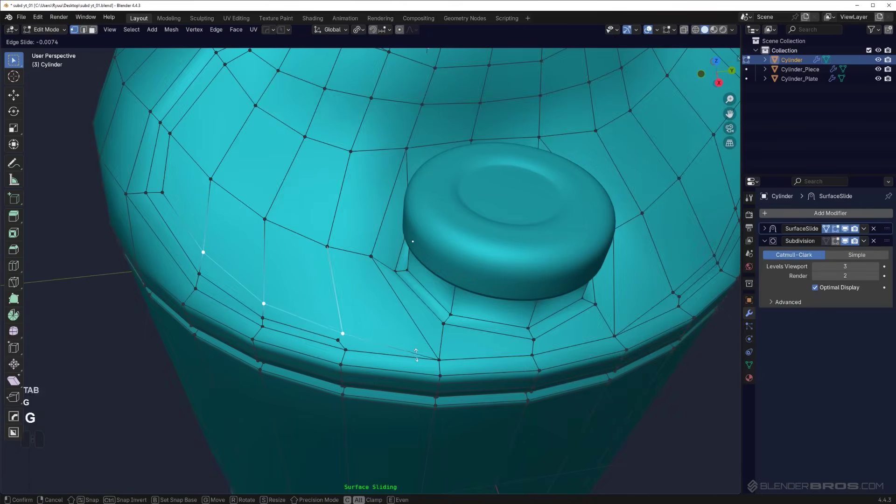
click(412, 348)
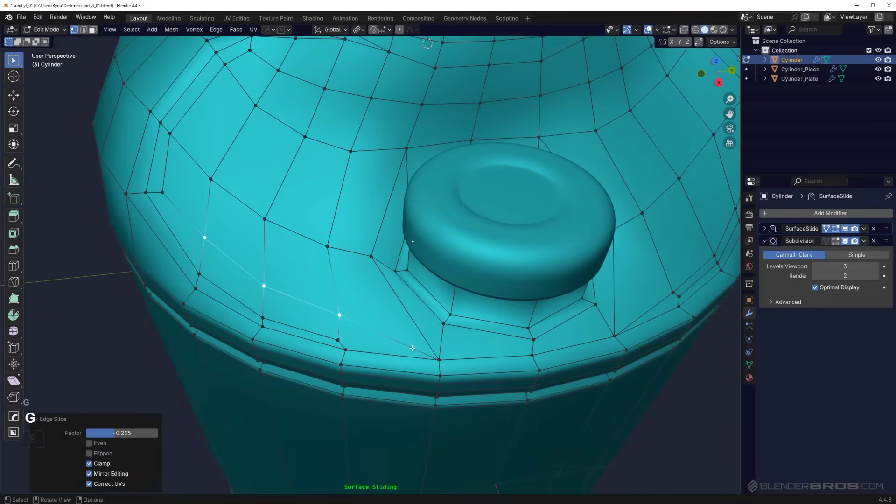
Try edge-sliding the three-vertex outer support row along the recess's front edge by a factor of 0.223, and undo it.
click(338, 340)
ctrl+click(190, 272)
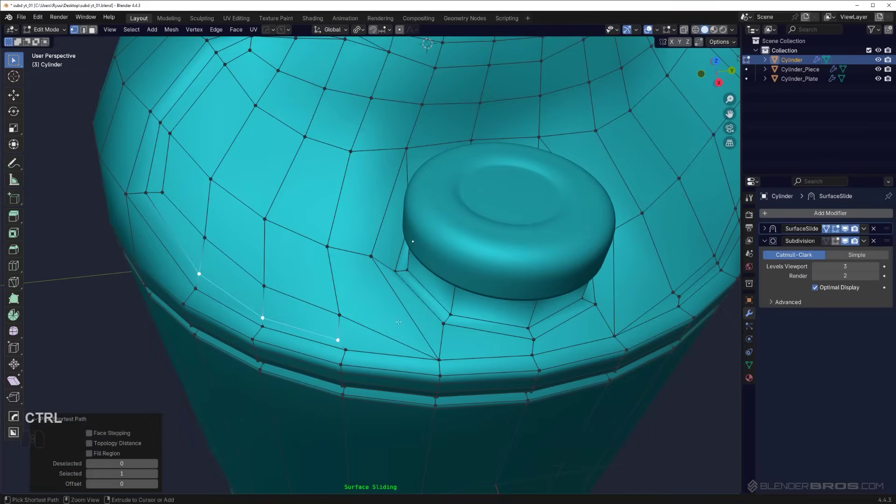
key(g)
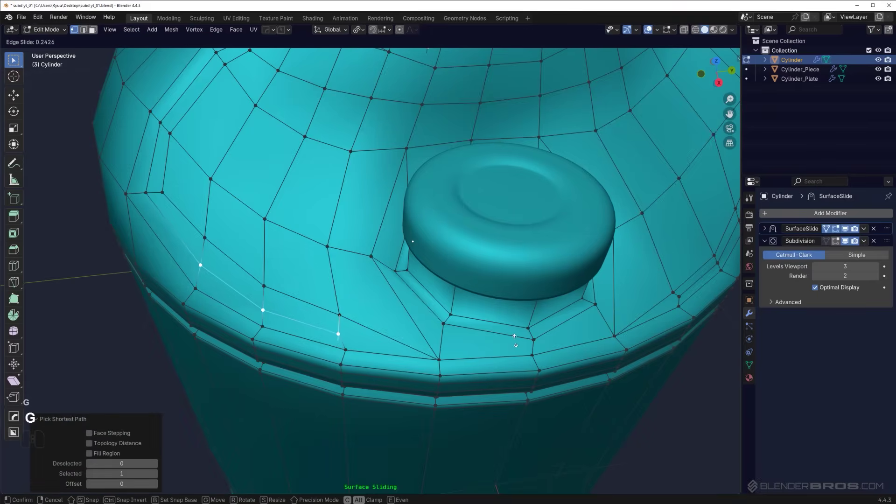
click(515, 341)
middle_drag(515, 341, 483, 184)
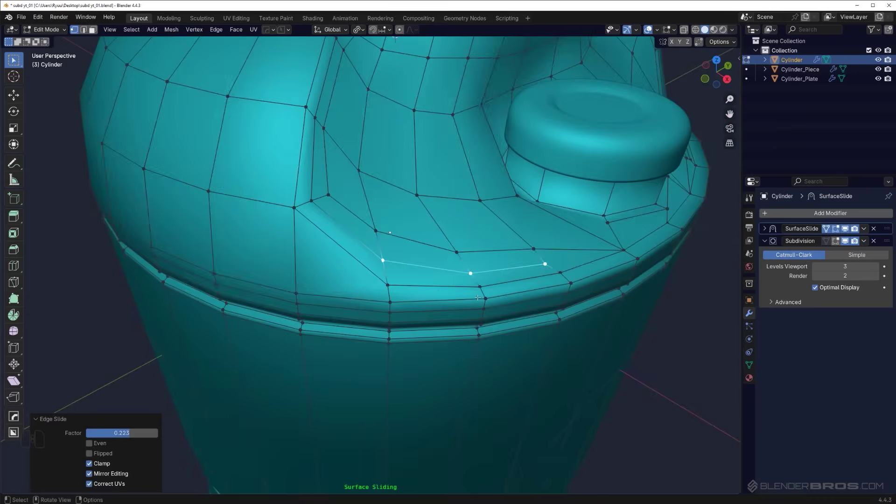
key(Tab)
scroll(484, 184, down, 5)
middle_drag(431, 270, 385, 283)
scroll(385, 289, up, 3)
key(Tab)
key(ctrl+z)
key(ctrl+z)
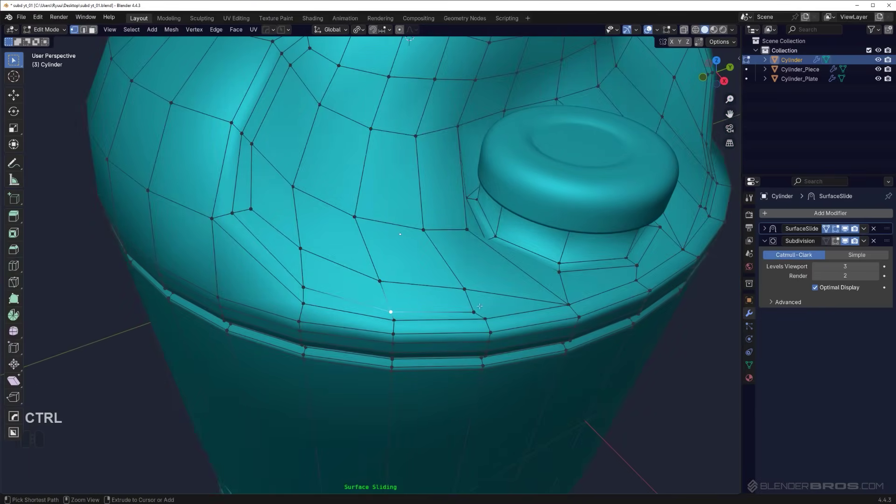
Slide the two outer support vertices nearest the cap inward from the front rim and check the smoothed shading.
ctrl+click(480, 307)
key(g)
key(g)
click(544, 335)
middle_drag(544, 335, 321, 306)
key(Tab)
key(Tab)
Vertex-slide the support vertex beside the recess corner by a factor of 0.356.
key(g)
key(g)
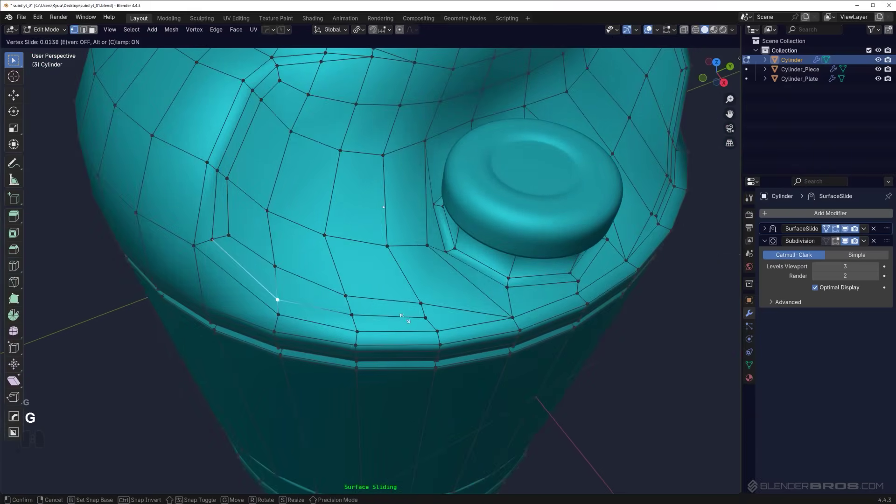
click(367, 286)
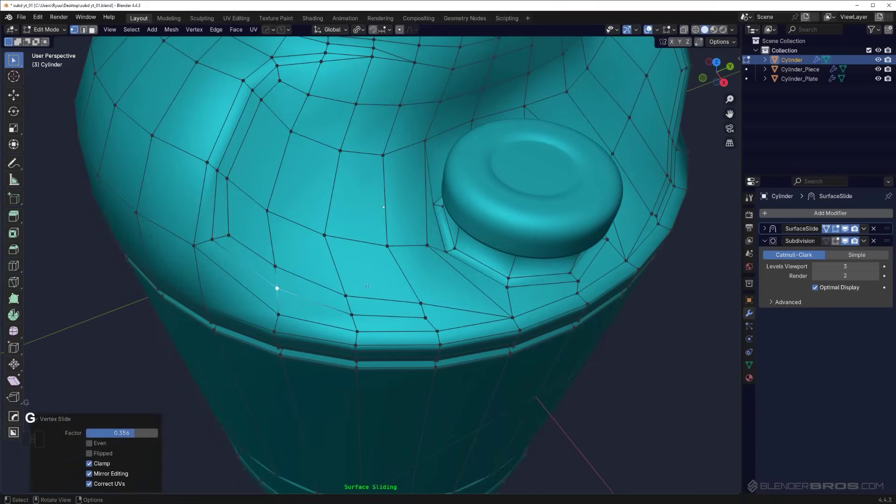
Slide the inner and outer support vertices at the recess corner slightly upward along their edges.
click(229, 235)
key(g)
key(g)
click(229, 226)
click(213, 240)
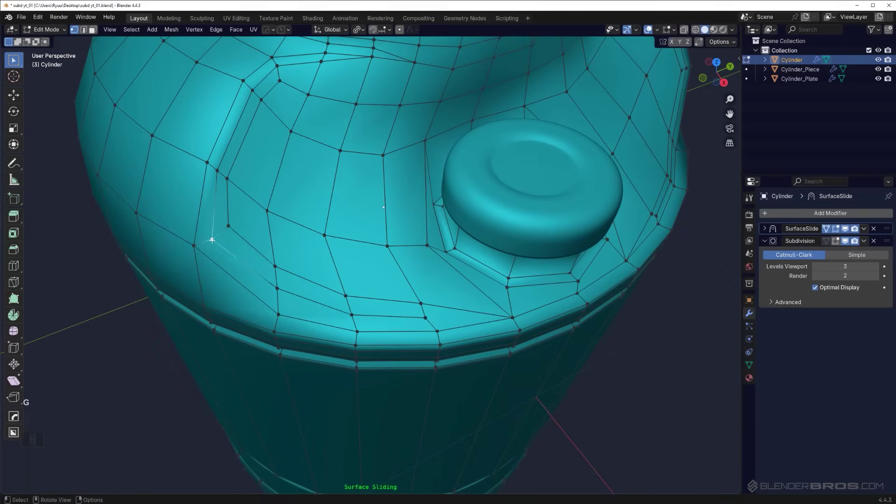
key(g)
key(g)
click(210, 233)
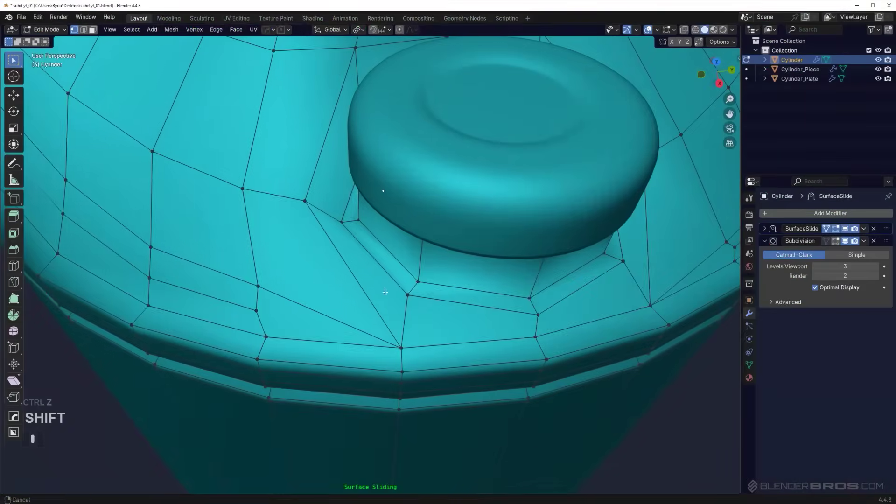
Examine the topology and smoothed shading between the cap's neck and the front rim.
scroll(407, 297, up, 2)
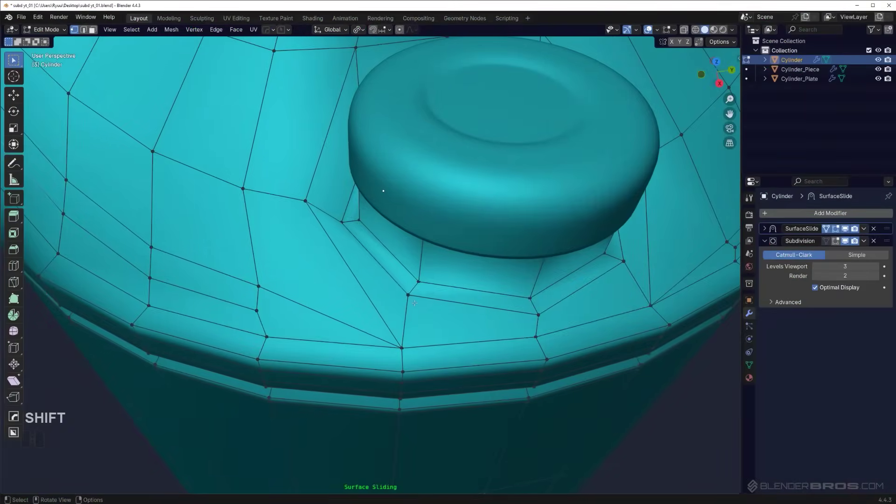
shift+middle_drag(415, 303, 387, 294)
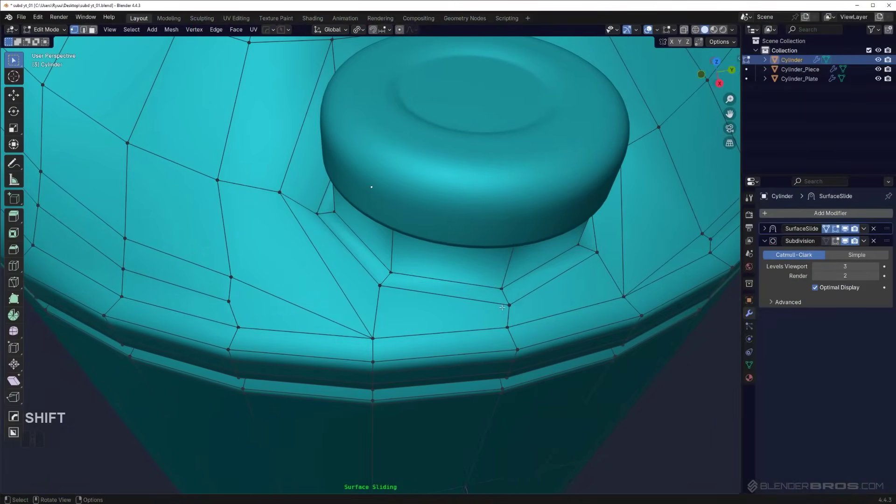
key(Tab)
scroll(526, 327, down, 1)
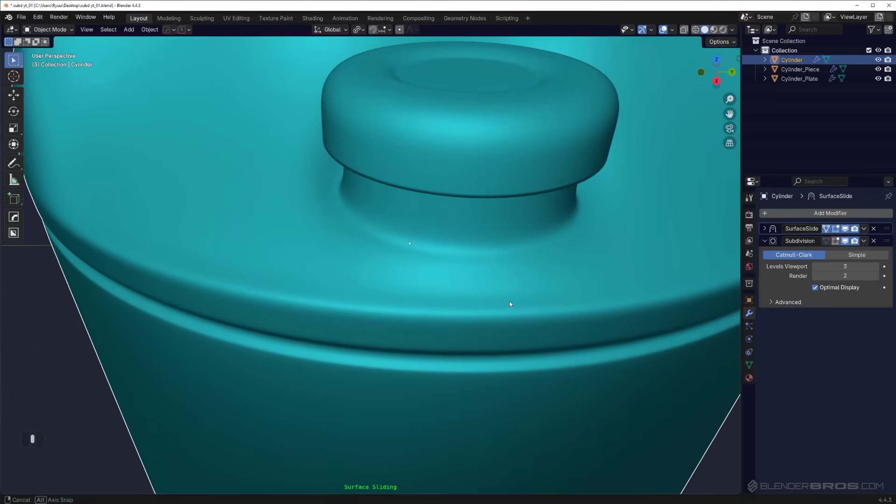
middle_drag(442, 288, 476, 318)
key(Tab)
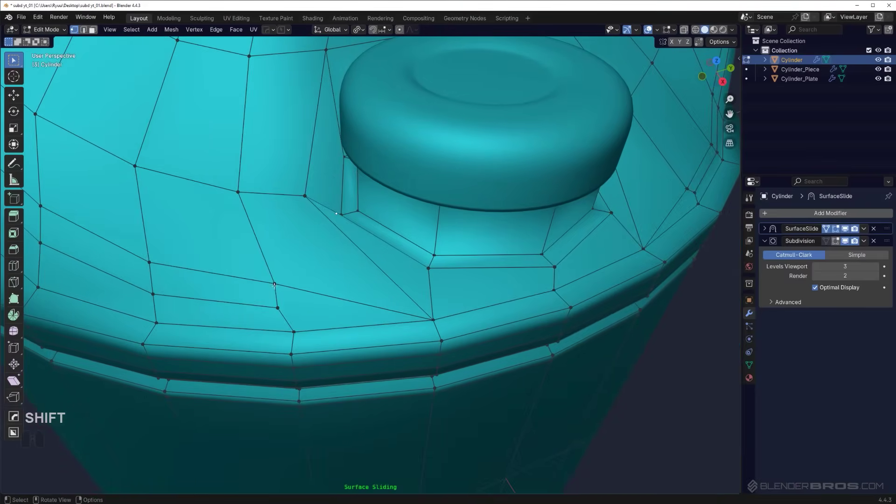
Duplicate the cylinder in Object Mode, leaving the copy at the original's location.
middle_drag(429, 282, 174, 321)
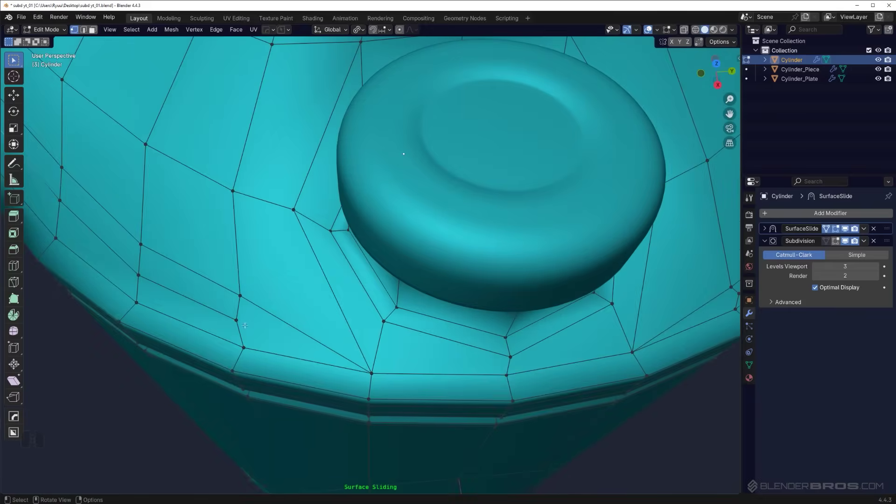
scroll(370, 343, down, 6)
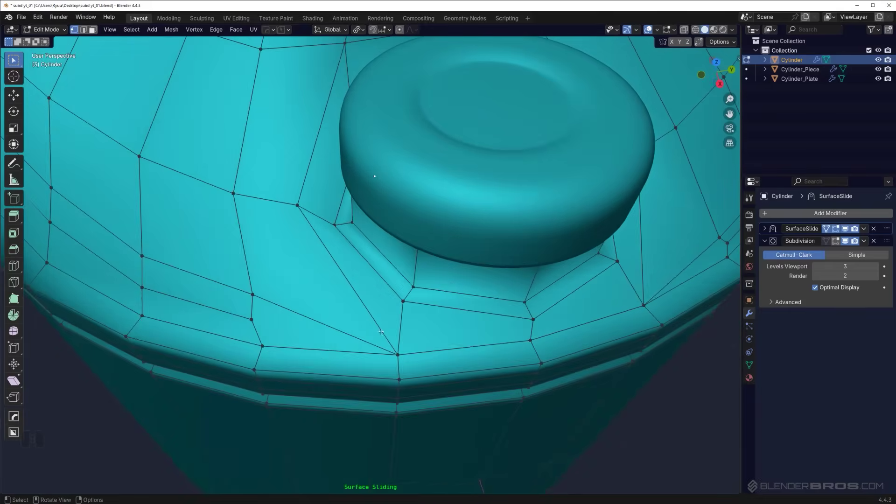
key(Tab)
middle_drag(480, 164, 340, 232)
scroll(349, 233, up, 3)
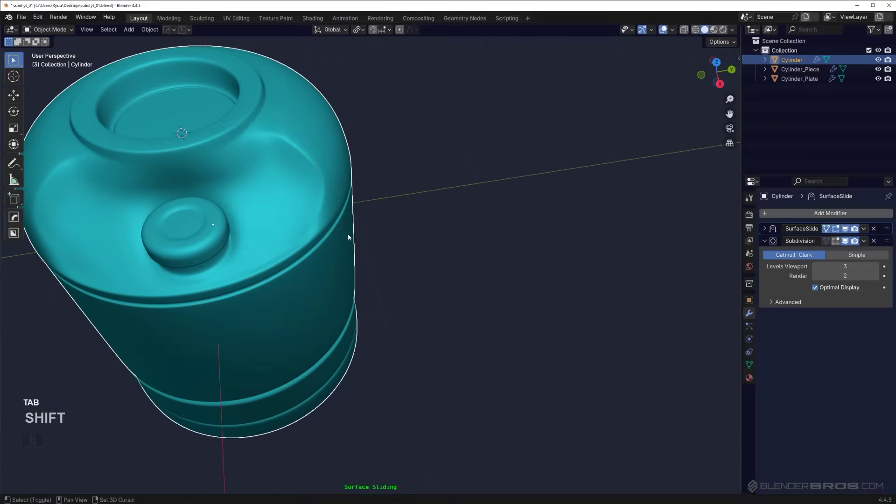
key(shift+d)
key(x)
key(y)
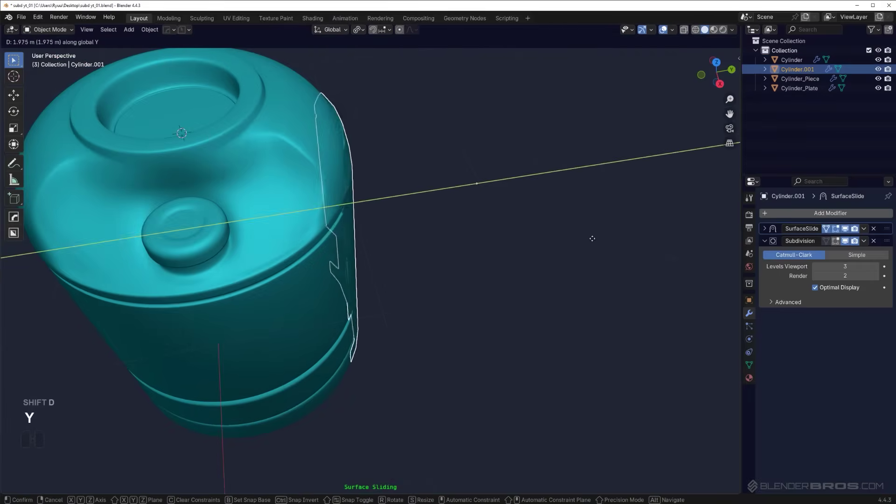
right_click(593, 239)
shift+middle_drag(550, 245, 397, 276)
End surface sliding on the duplicate and move it along the global Y axis to sit beside the original.
key(g)
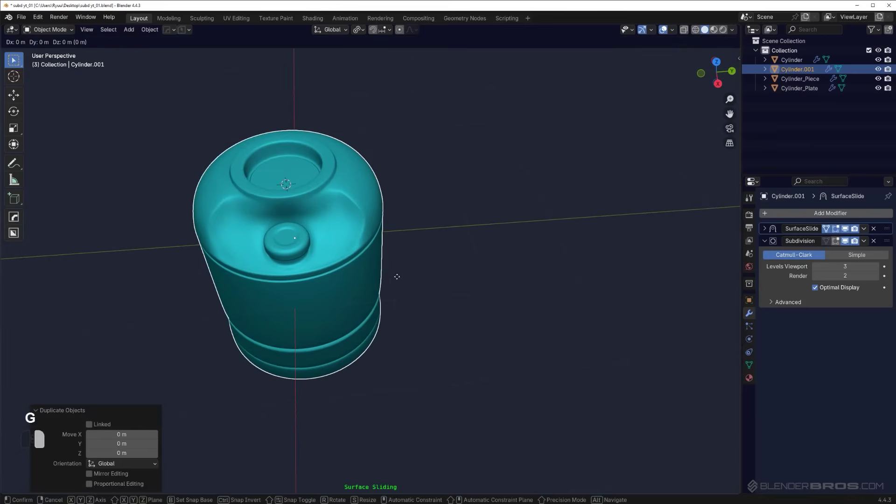
key(Tab)
click(381, 304)
key(g)
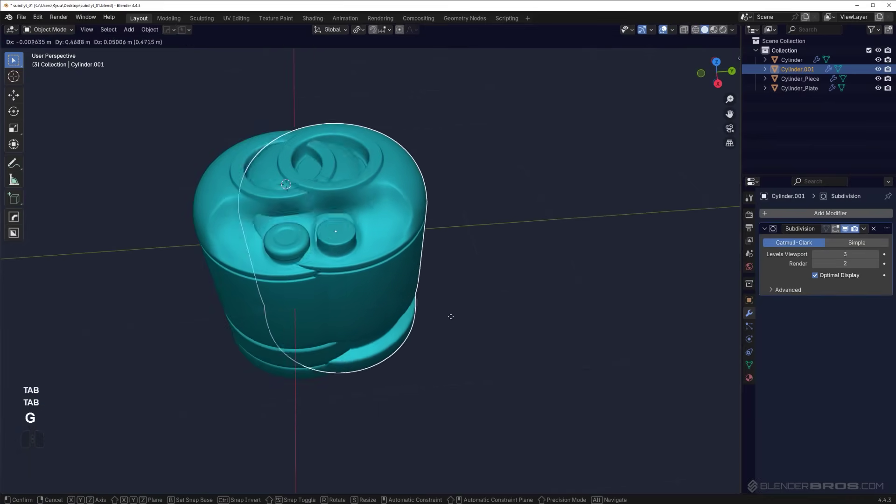
key(y)
click(599, 292)
On the copy, vertex-slide the outer support vertex at the front centre of the neck by a factor of 0.358.
shift+middle_drag(494, 286, 398, 302)
scroll(298, 297, up, 7)
key(Tab)
scroll(266, 286, up, 1)
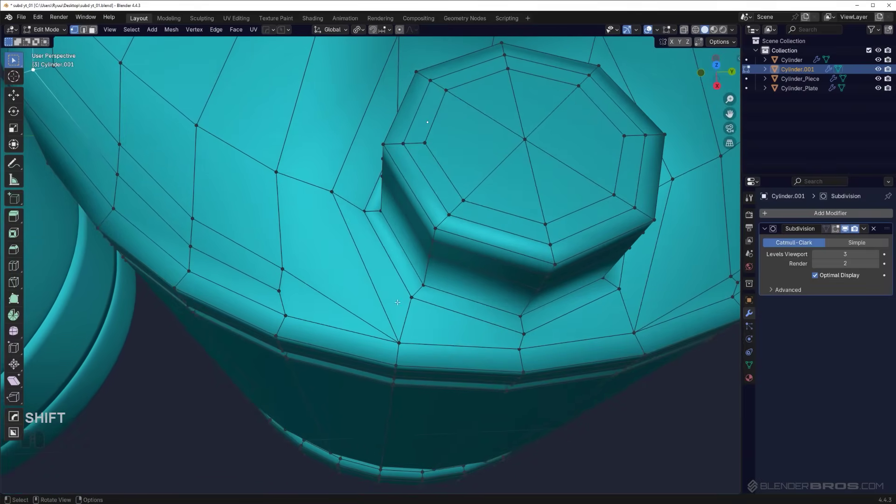
middle_drag(541, 325, 319, 329)
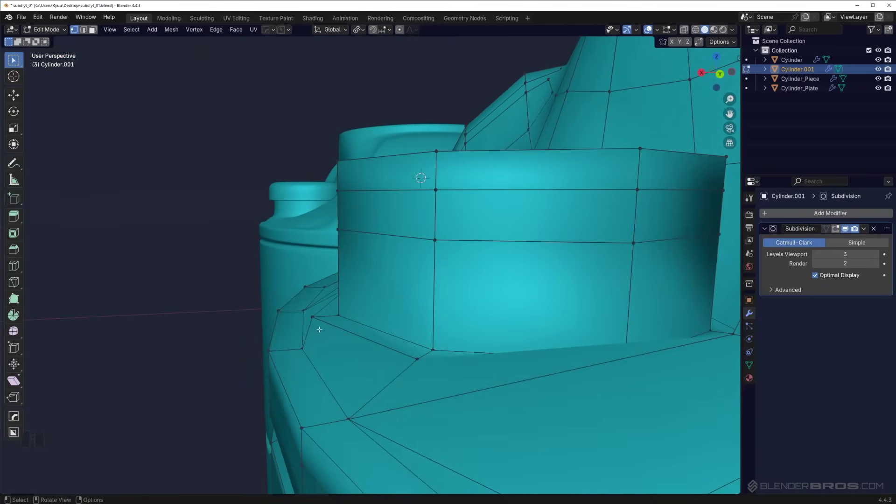
key(g)
key(g)
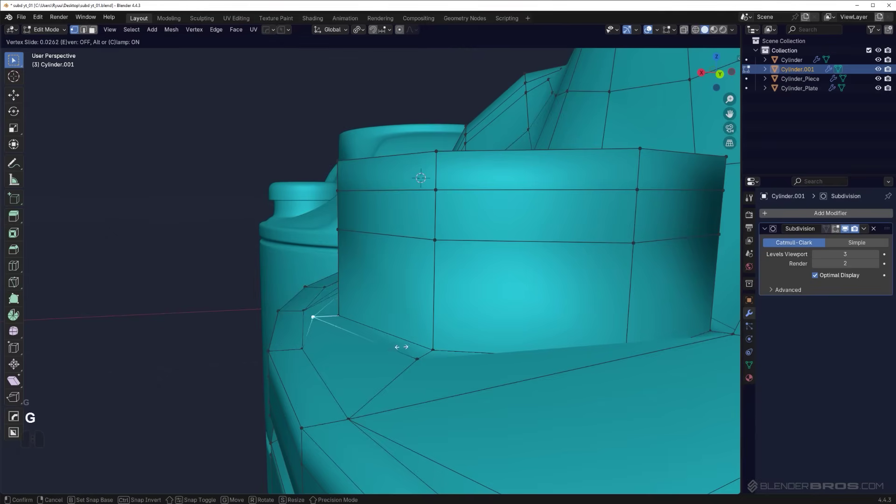
click(407, 345)
Subdivide the radial edge between the neck's support loop and the front rim on the -Y side with one cut.
middle_drag(363, 342, 414, 308)
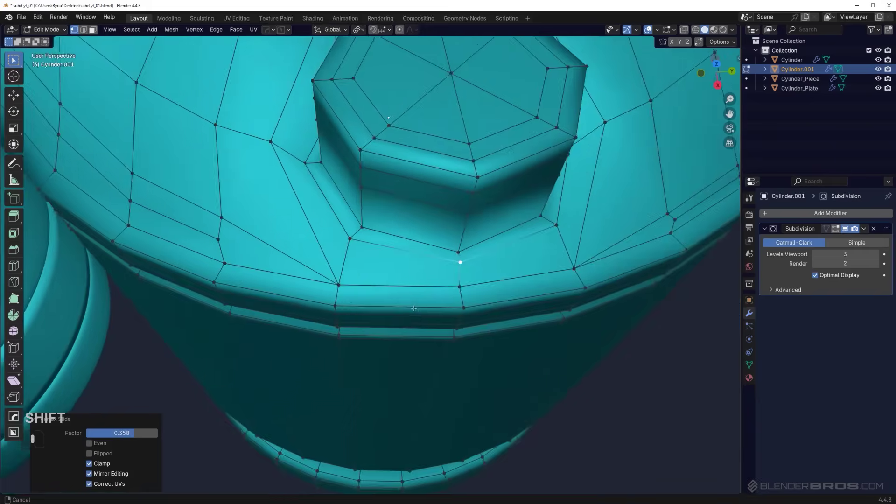
scroll(420, 298, up, 1)
middle_drag(457, 269, 377, 284)
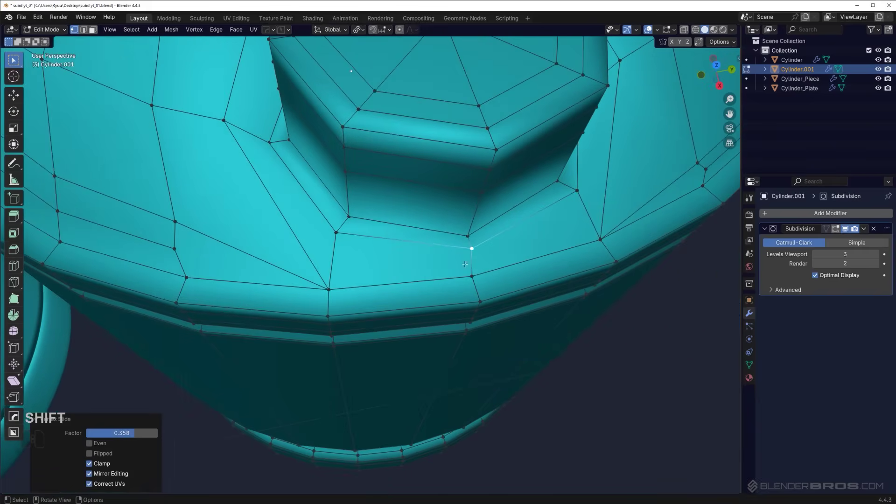
key(ctrl+r)
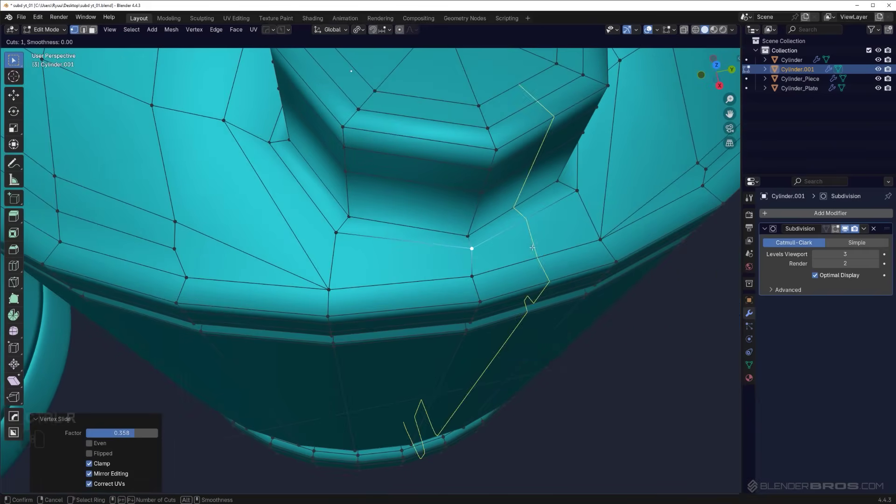
right_click(466, 267)
key(Tab)
click(331, 265)
right_click(331, 265)
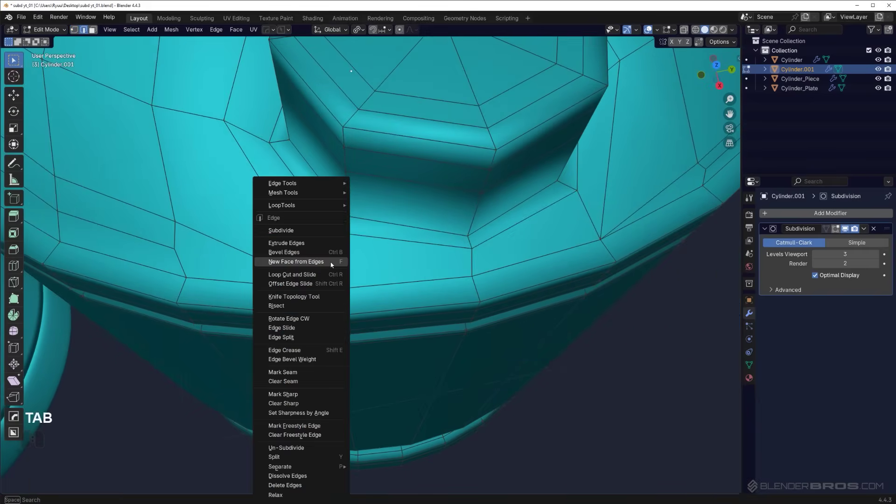
click(321, 228)
Subdivide the matching +Y radial edge with one cut and the front centre edge with two cuts.
click(602, 221)
click(586, 219)
right_click(585, 220)
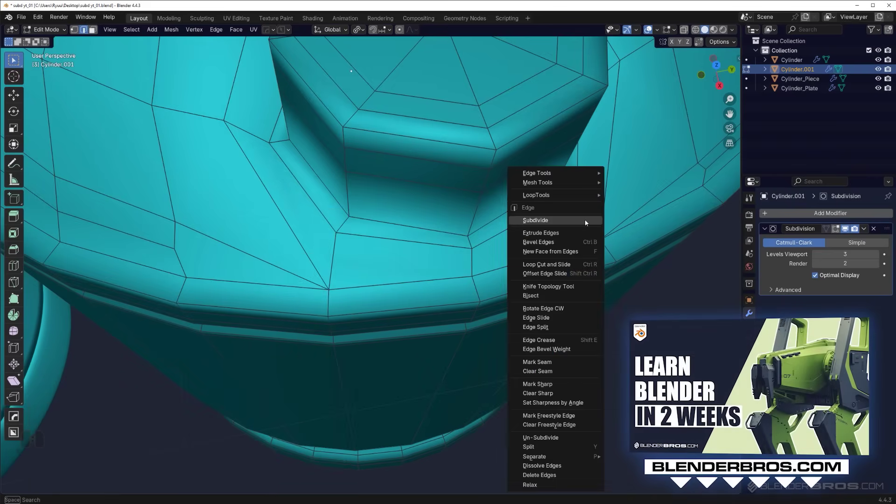
click(585, 221)
key(ctrl+r)
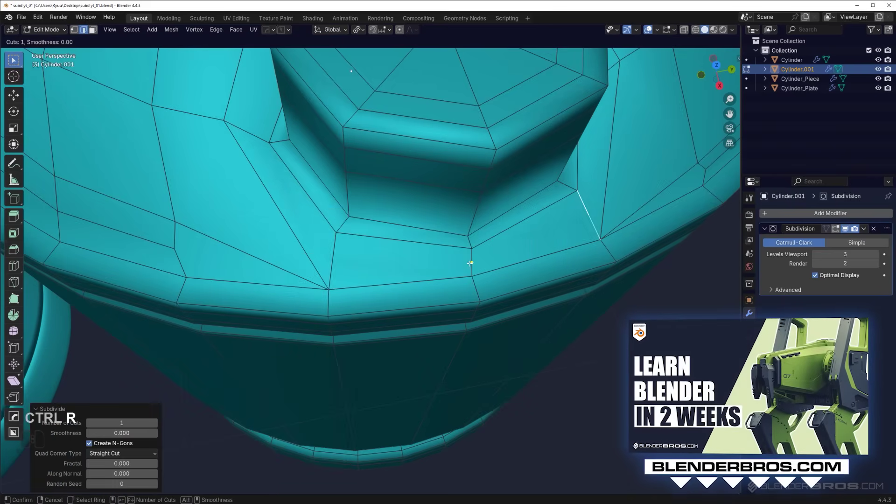
right_click(470, 263)
key(Escape)
shift+middle_drag(470, 263, 474, 271)
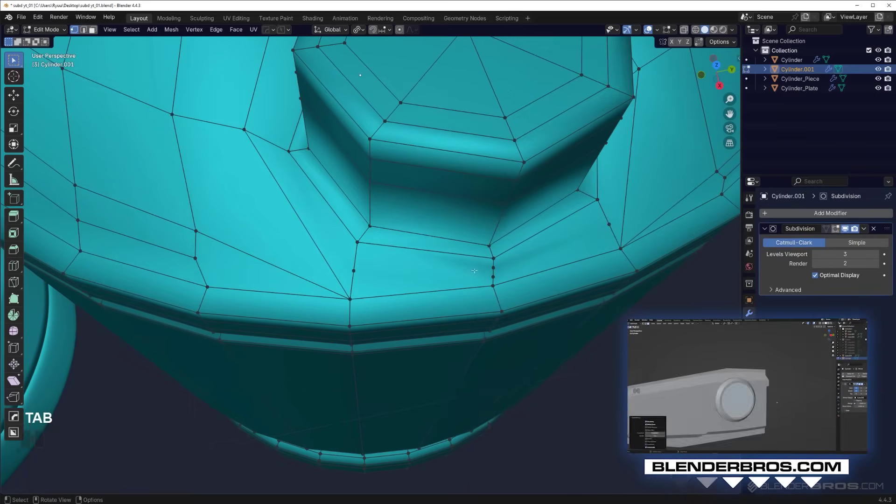
Connect the two -Y shoulder support vertices across to the neck's outer corner vertex and the radial edge's midpoint.
click(195, 230)
shift+click(357, 243)
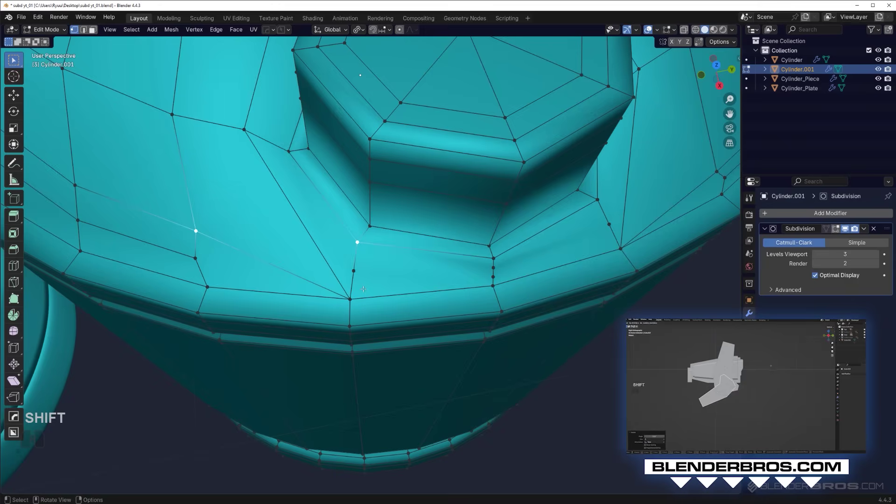
key(j)
click(197, 259)
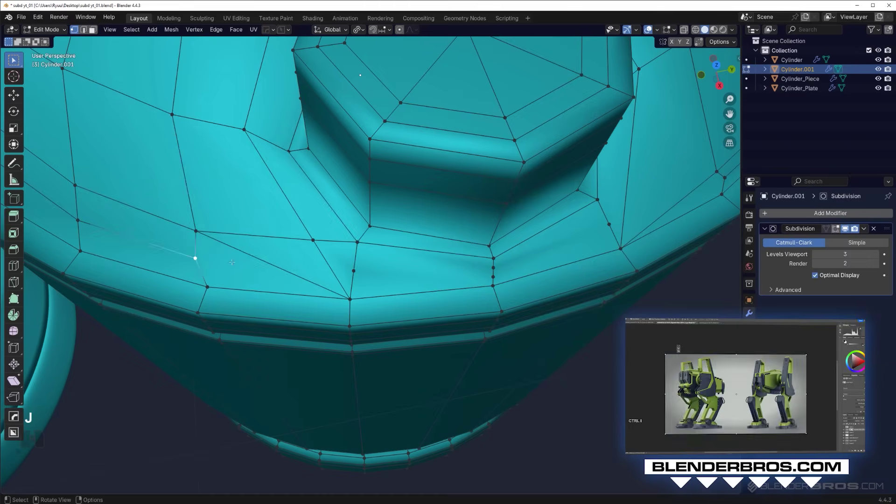
shift+click(354, 271)
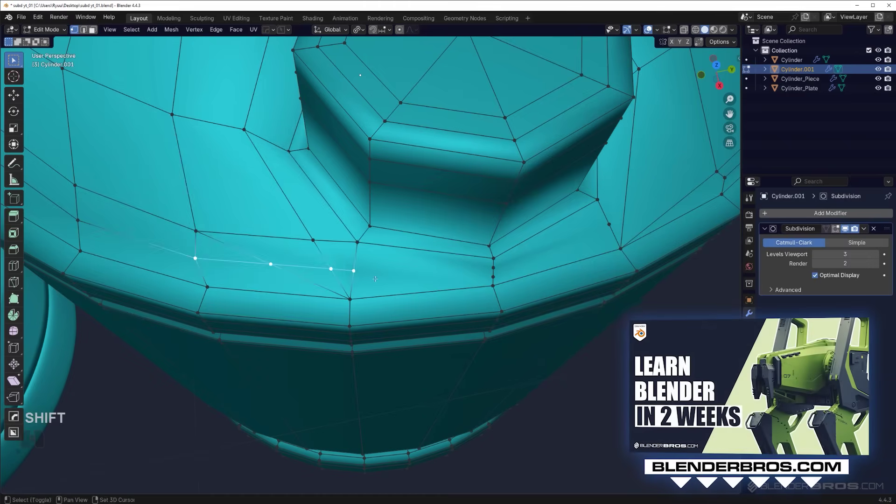
key(j)
Merge the midpoint and the extra intersection vertex above it into one corner vertex using Smart Vert's Merge Last.
middle_drag(375, 279, 443, 264)
key(1)
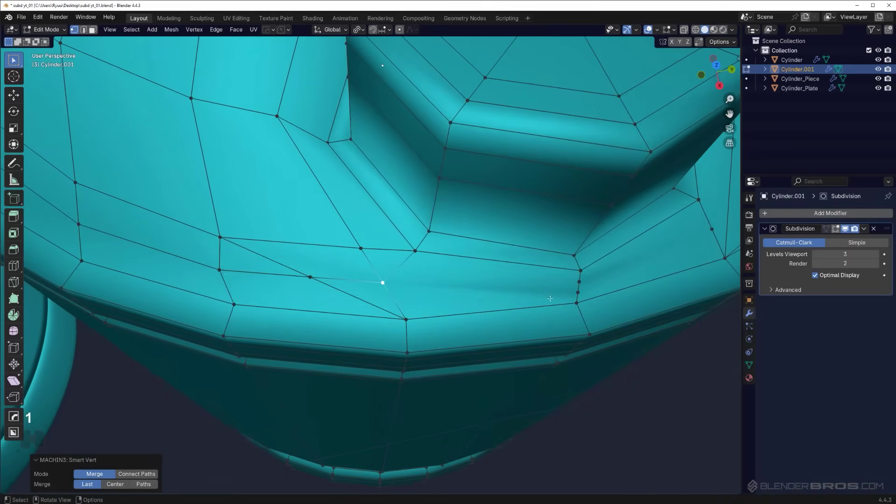
click(361, 249)
key(1)
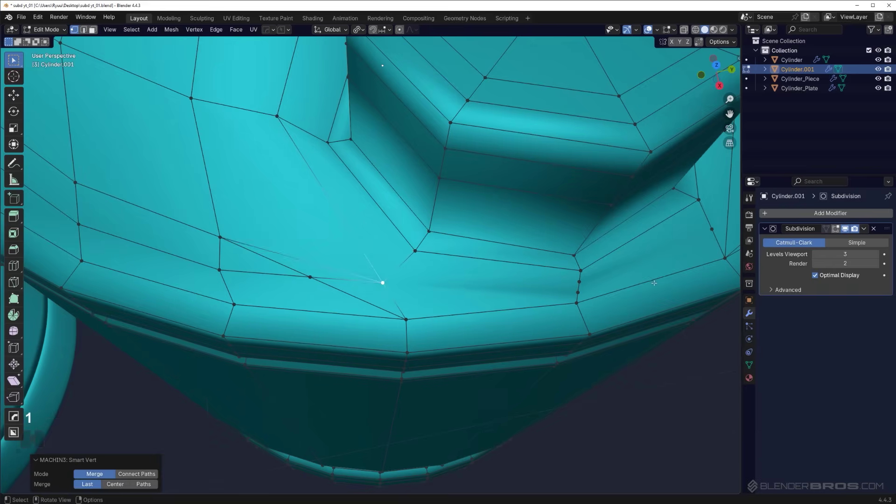
Connect the merged corner vertex to the centre edge and knife a second path below it from the lower shoulder support vertex.
click(577, 305)
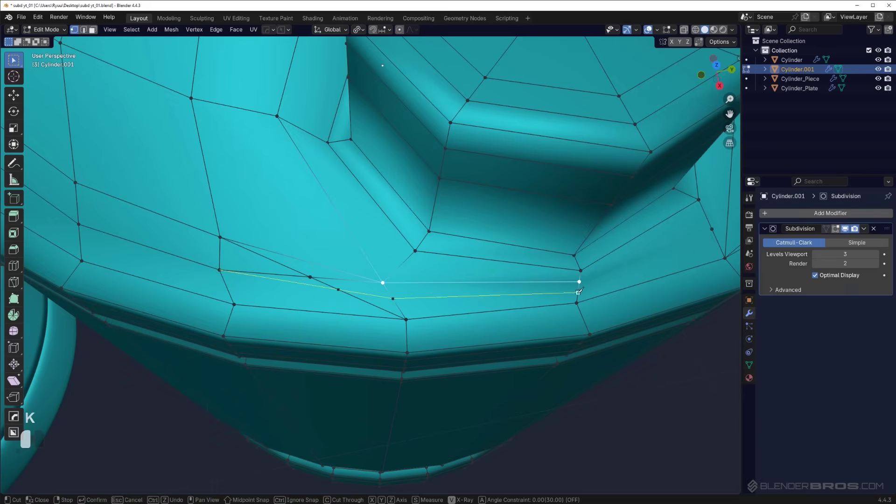
key(space)
scroll(243, 285, up, 1)
Dissolve the redundant crossing and diagonal edges between the shoulder support vertices, the merged corner and the rim.
key(Tab)
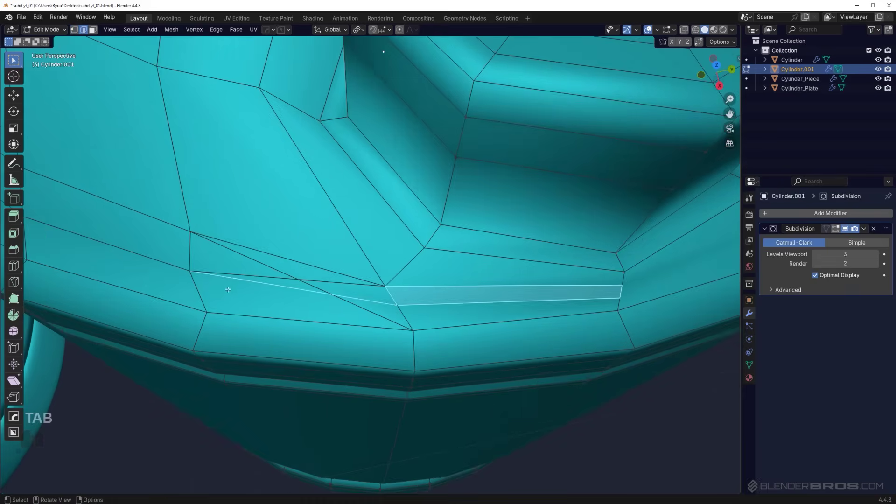
click(258, 267)
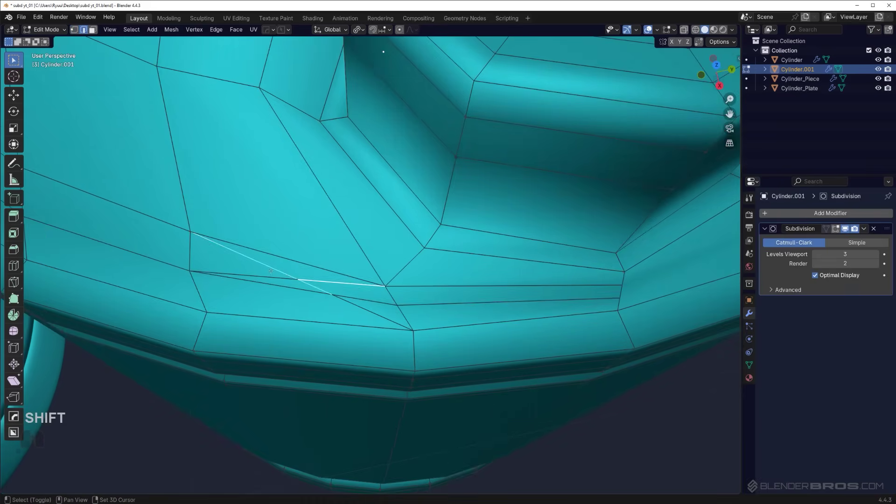
key(x)
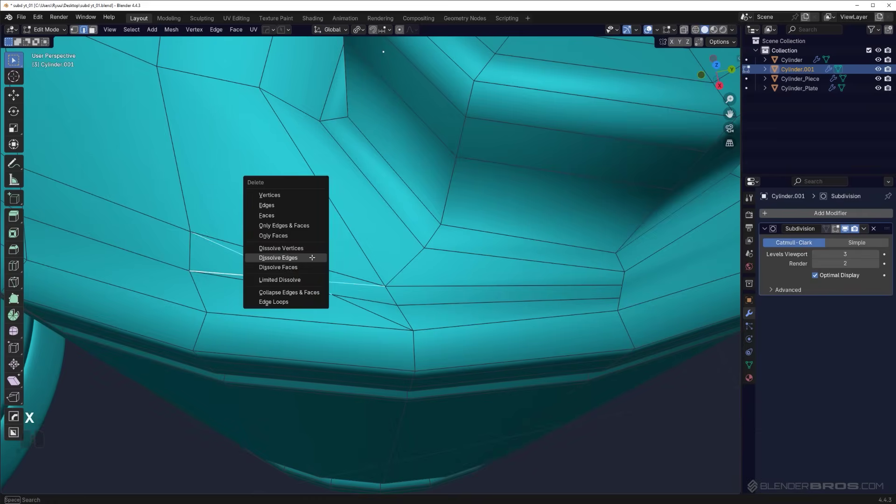
click(281, 257)
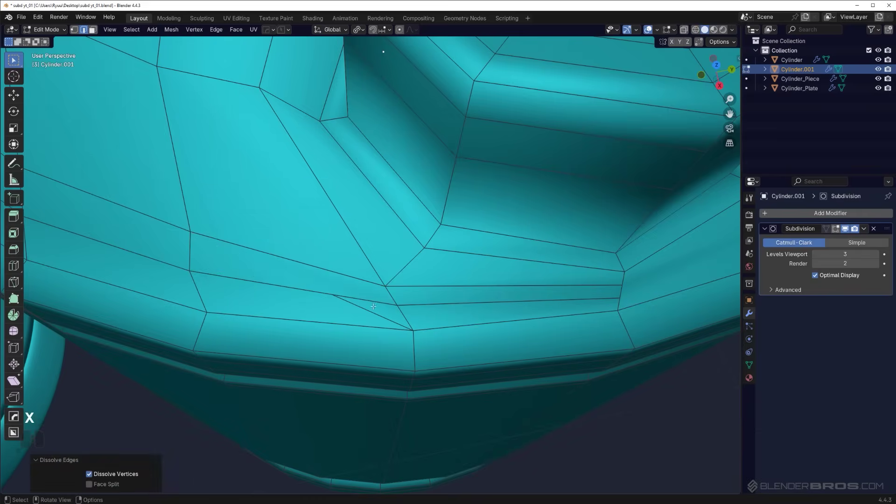
click(374, 306)
key(x)
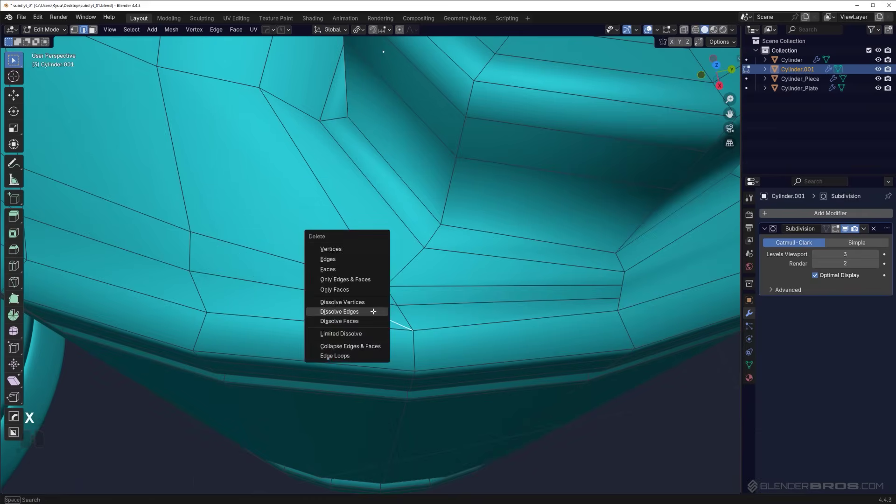
click(374, 309)
Symmetrize the mesh across Y from minus to plus and check the smoothed shading around the neck.
shift+middle_drag(374, 309, 371, 277)
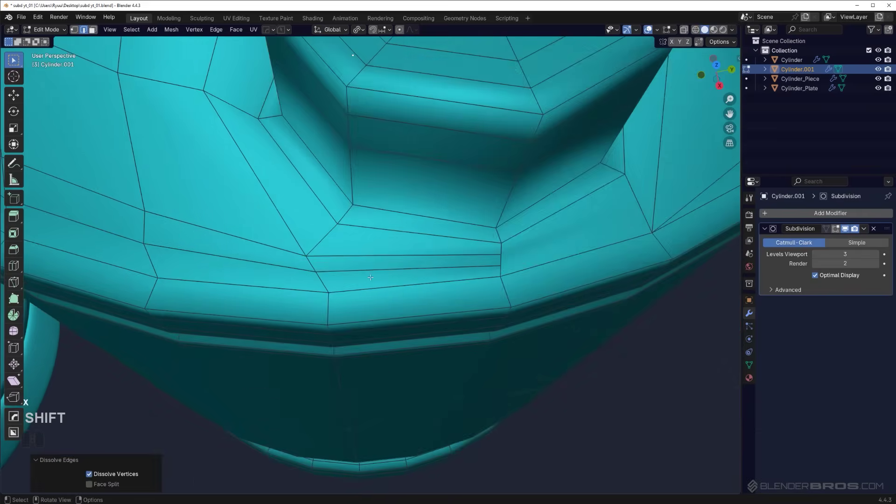
scroll(371, 278, down, 3)
key(alt+x)
scroll(430, 282, up, 2)
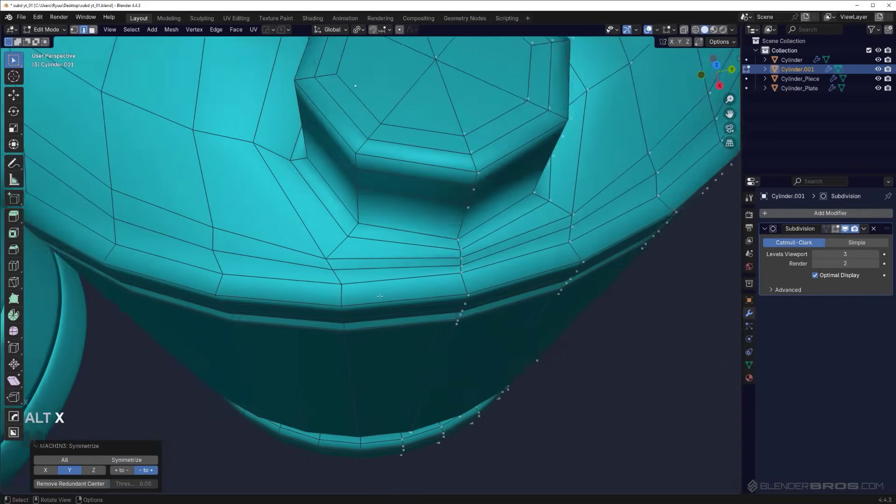
shift+middle_drag(430, 283, 458, 266)
key(Tab)
scroll(523, 211, down, 2)
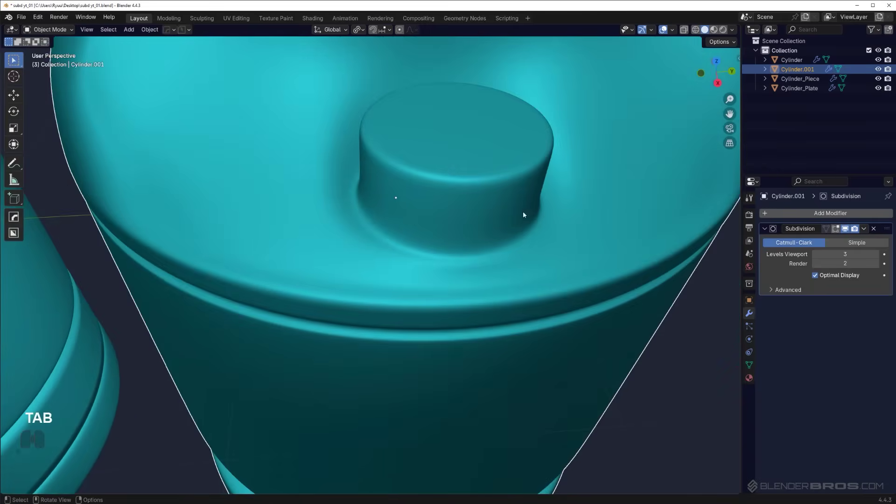
middle_drag(522, 211, 460, 254)
scroll(460, 255, up, 2)
shift+middle_drag(460, 254, 440, 273)
Raise the front centre vertex at the base of the neck about 0.0136 m along Z.
key(Tab)
shift+middle_drag(364, 303, 396, 270)
scroll(396, 271, down, 2)
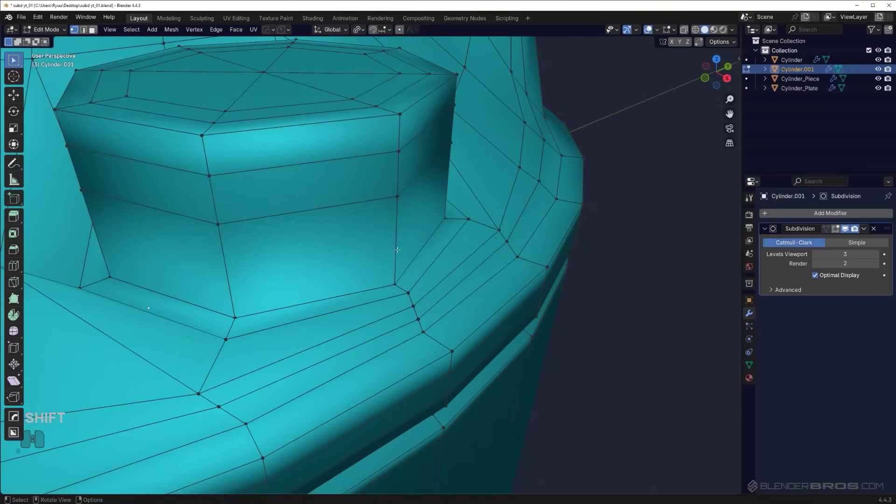
middle_drag(423, 307, 452, 304)
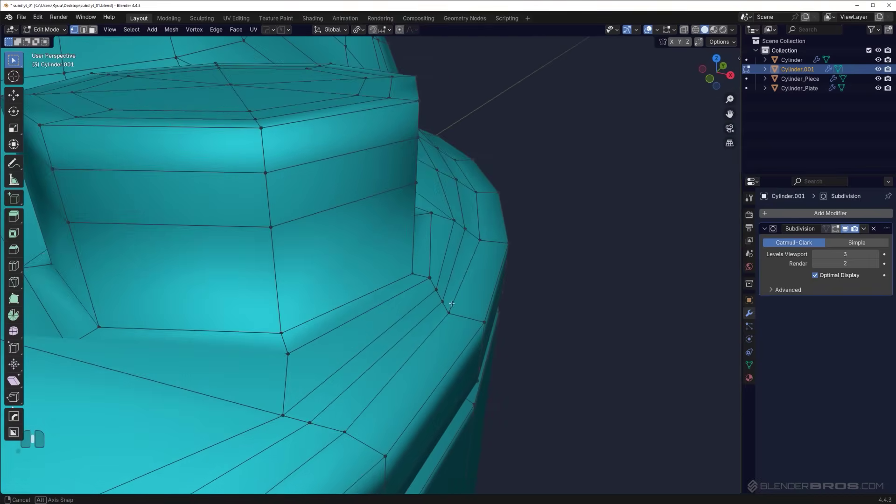
middle_drag(441, 273, 326, 254)
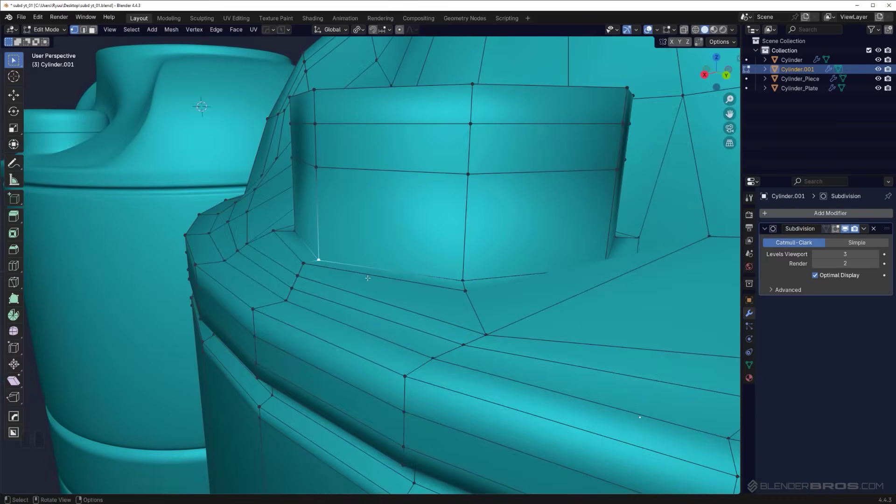
key(g)
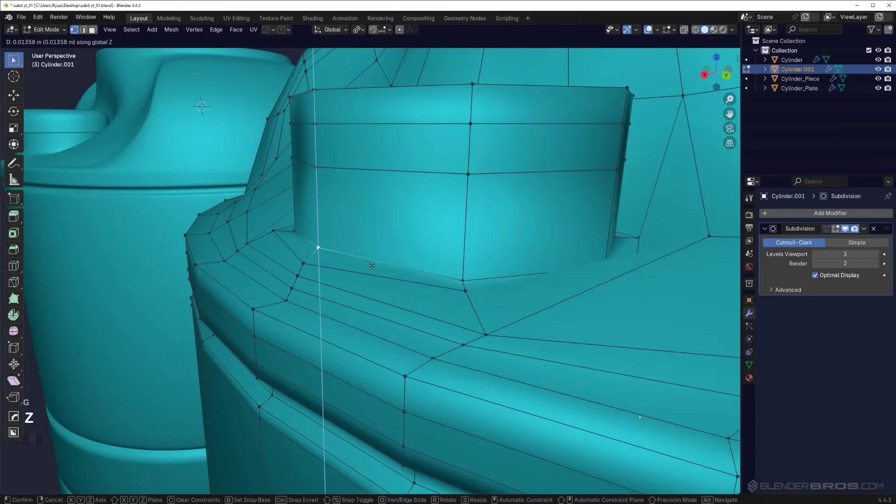
click(372, 265)
Examine the smoothed shading and topology around the neck, the recess and the top ring.
key(Tab)
middle_drag(372, 266, 432, 296)
key(Tab)
shift+middle_drag(381, 243, 453, 289)
shift+middle_drag(441, 224, 432, 251)
key(Tab)
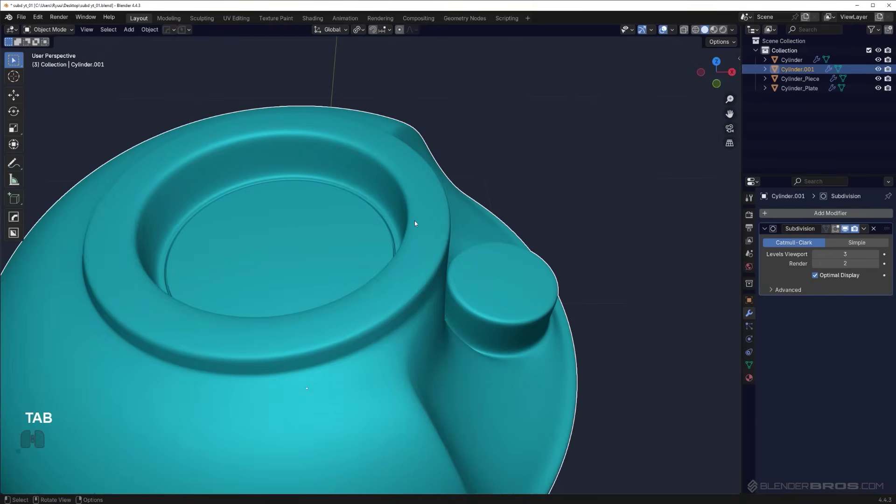
Bevel the edge loop just below the neck's top rim into a narrow multi-segment band about 0.01 m wide.
scroll(415, 220, down, 4)
scroll(375, 238, up, 1)
shift+middle_drag(383, 279, 368, 270)
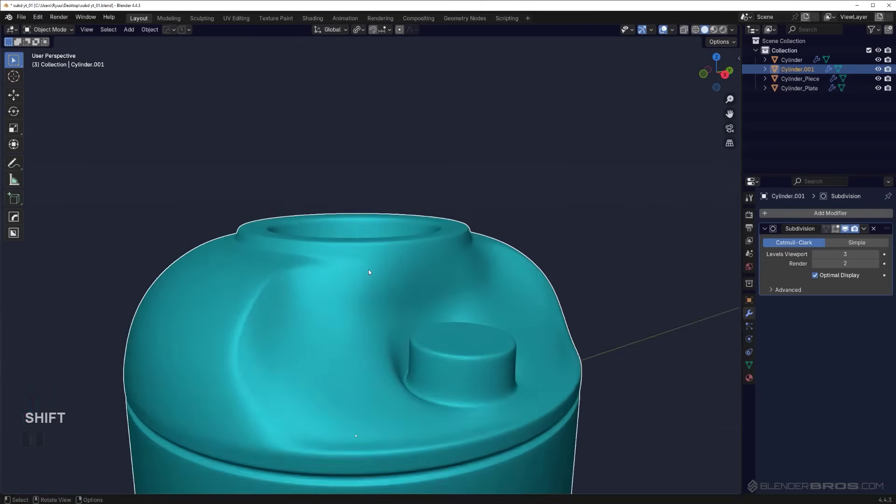
scroll(350, 256, up, 3)
middle_drag(319, 234, 420, 303)
scroll(343, 273, up, 2)
key(Tab)
middle_drag(420, 303, 389, 270)
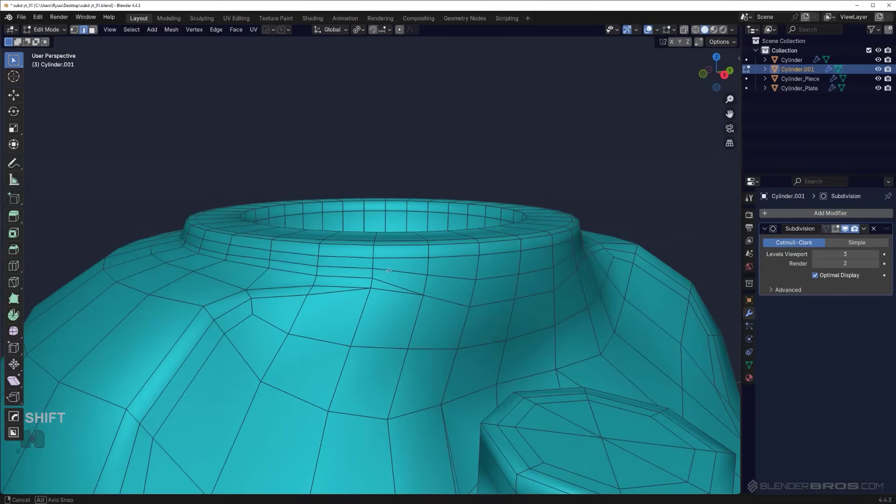
scroll(377, 251, up, 1)
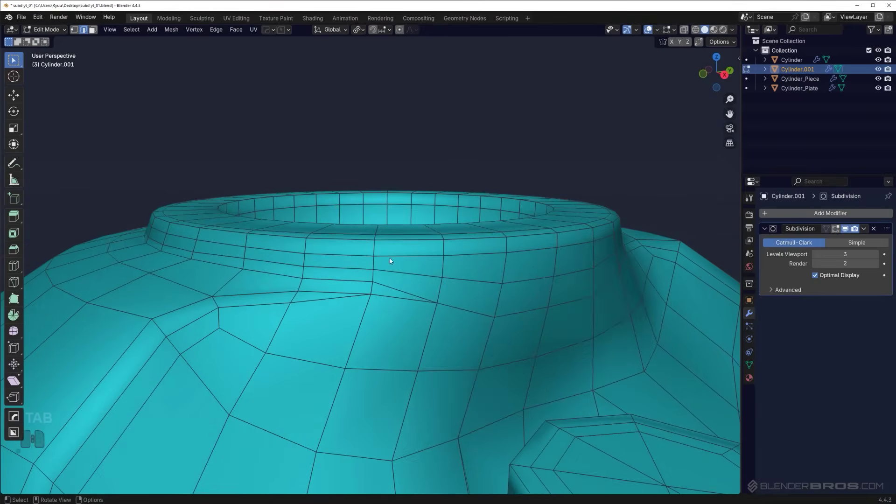
key(ctrl+b)
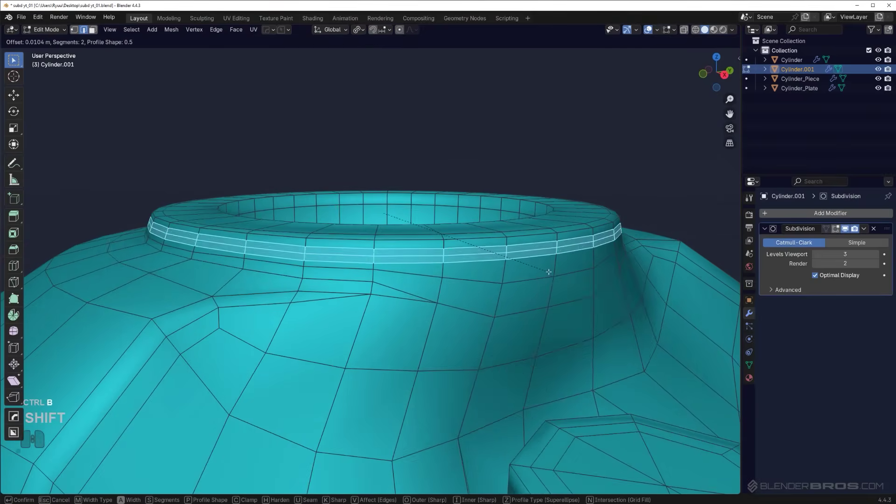
click(543, 266)
key(Tab)
key(Tab)
scroll(367, 276, up, 1)
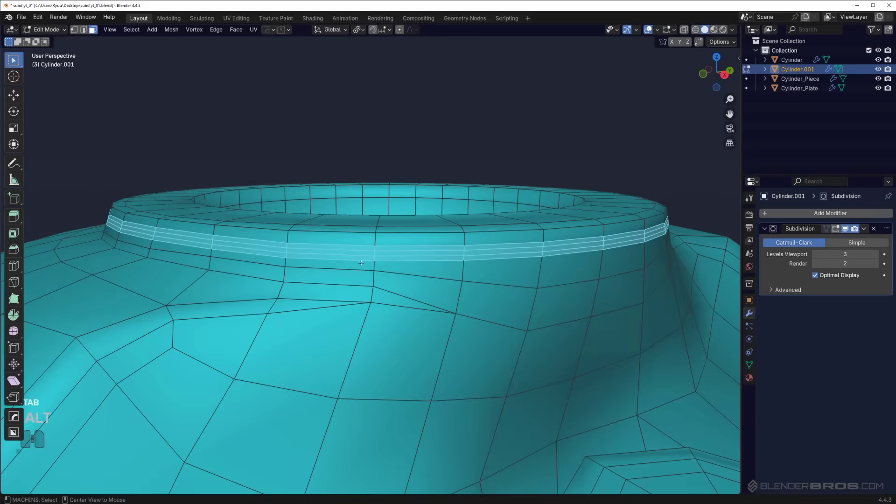
Try shrinking the band's middle face loop inward along its normals to form a groove, and undo it after checking the shading.
alt+click(376, 254)
key(alt+s)
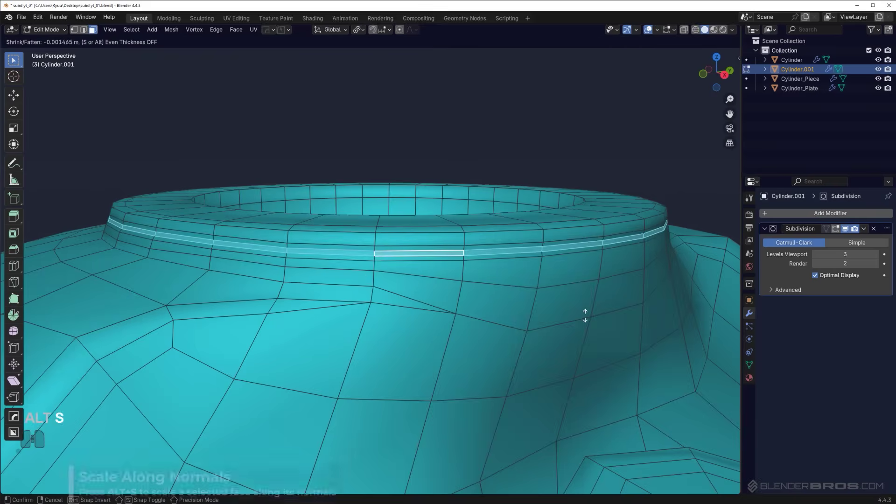
click(597, 334)
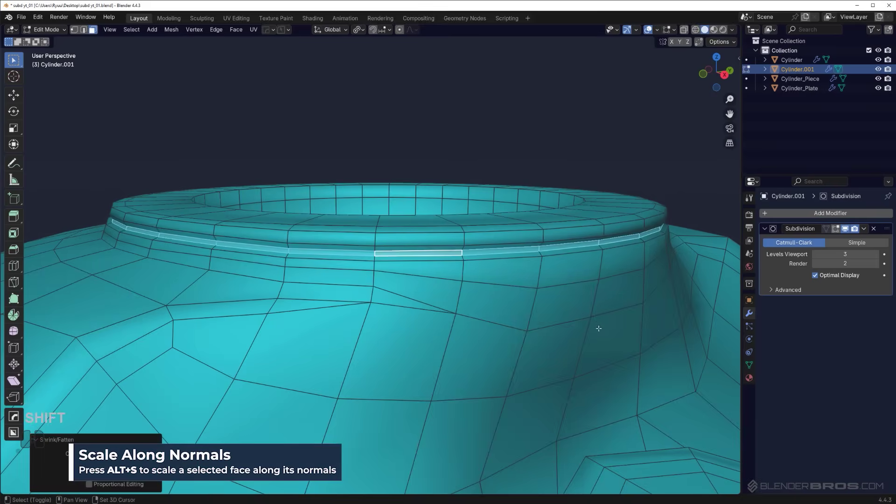
key(Tab)
scroll(518, 262, down, 4)
middle_drag(478, 302, 500, 326)
scroll(497, 315, up, 3)
key(ctrl+z)
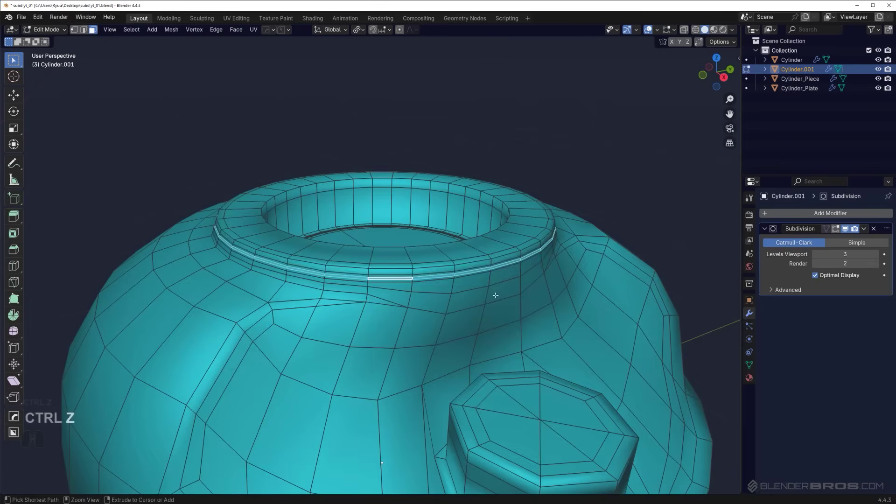
key(ctrl+z)
Try the inward shrink of the band's middle face loop again, inspect the smoothed groove, and undo it.
key(alt+s)
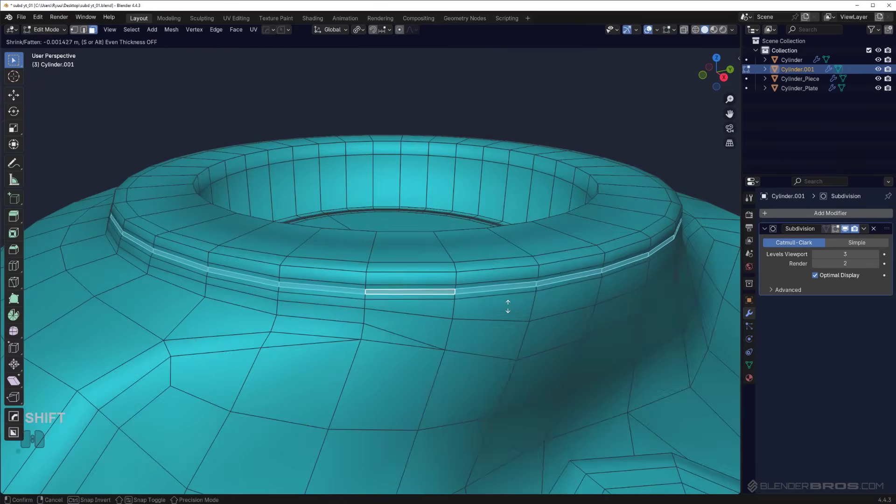
click(510, 307)
key(Tab)
middle_drag(498, 169, 548, 237)
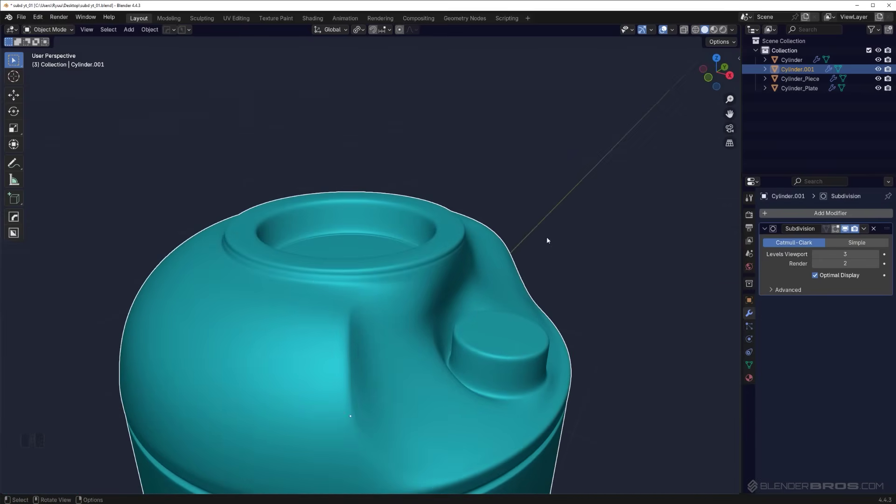
middle_drag(318, 279, 460, 275)
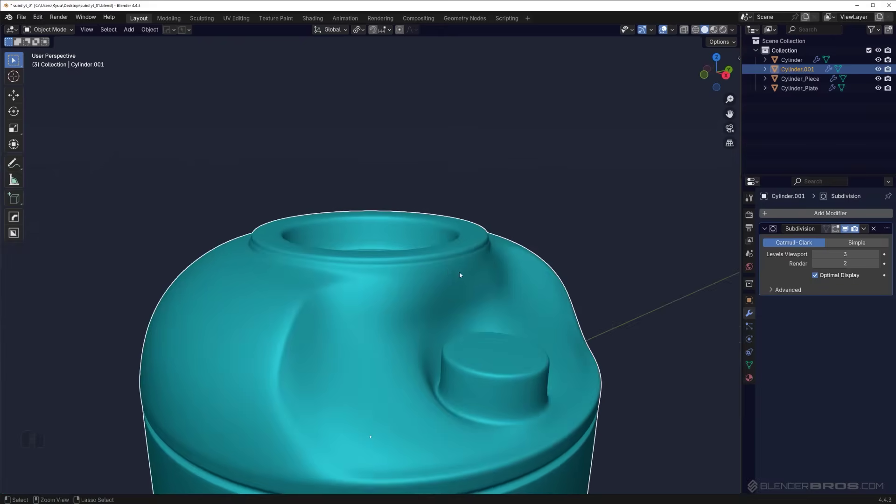
key(ctrl+z)
key(ctrl+z)
Examine the smoothed shading of the neck, recess and knob on the duplicate and compare it with the original cylinder.
key(Tab)
scroll(456, 215, down, 2)
middle_drag(456, 216, 409, 205)
scroll(400, 282, up, 1)
middle_drag(400, 282, 435, 241)
scroll(435, 241, up, 2)
middle_drag(334, 228, 460, 238)
scroll(400, 172, up, 4)
middle_drag(460, 238, 440, 246)
scroll(440, 246, down, 5)
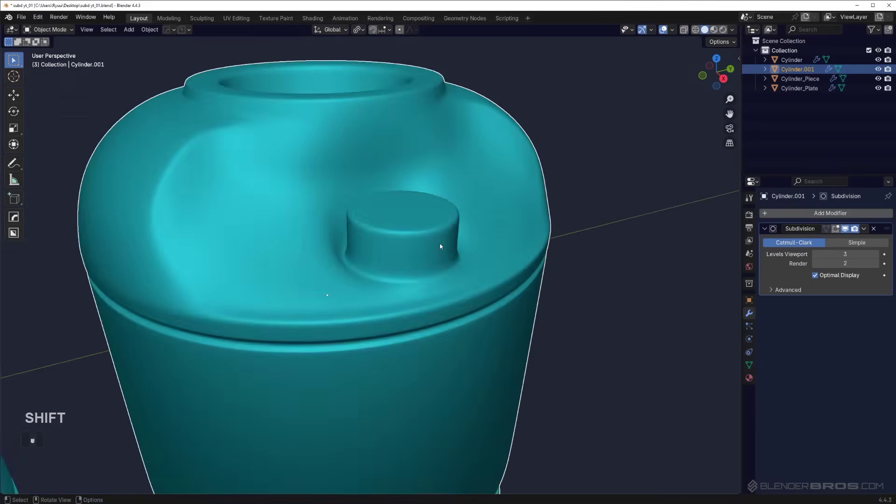
shift+middle_drag(304, 227, 370, 226)
shift+middle_drag(187, 304, 457, 147)
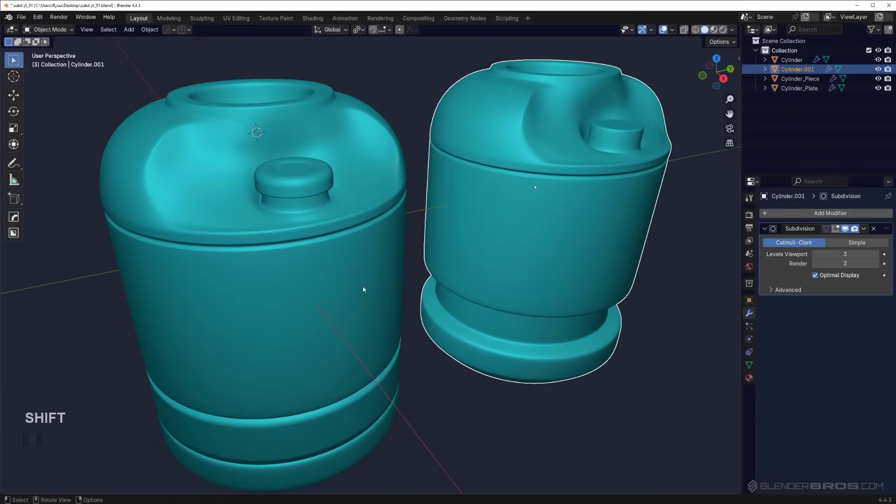
Snap the 3D cursor to the origin of the original cylinder.
scroll(364, 290, down, 1)
shift+middle_drag(364, 289, 381, 264)
click(314, 232)
shift+middle_drag(322, 234, 324, 241)
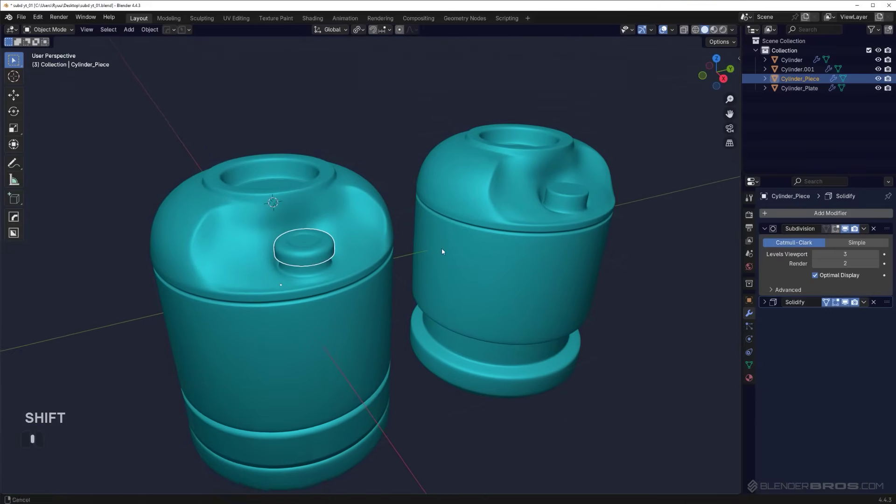
click(345, 283)
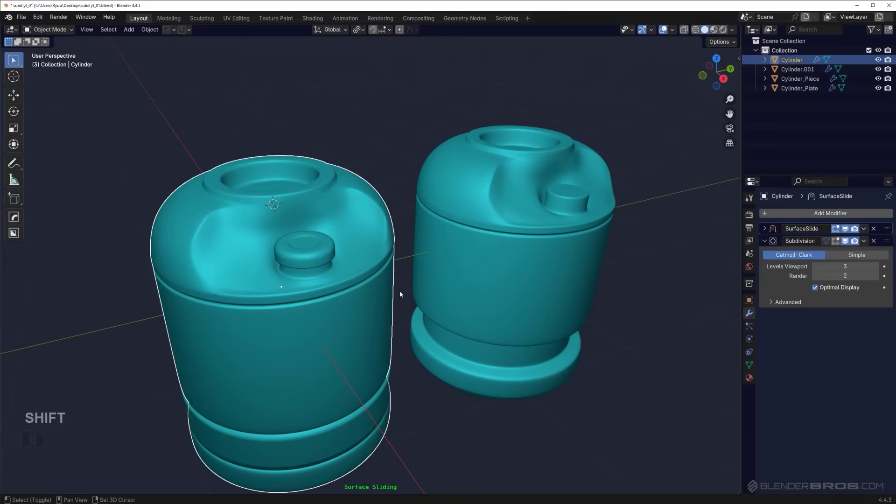
key(shift+s)
click(317, 292)
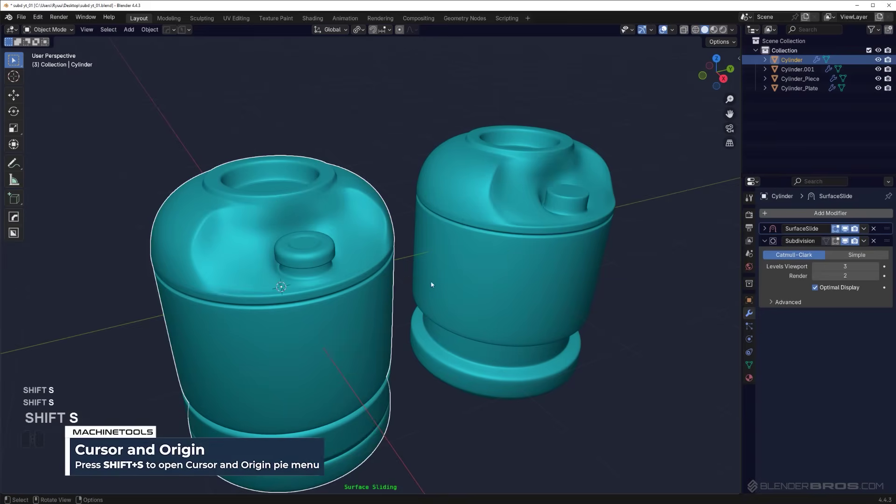
Delete the original cylinder and move the reworked duplicate to the 3D cursor between the cap and the base ring.
scroll(377, 323, down, 3)
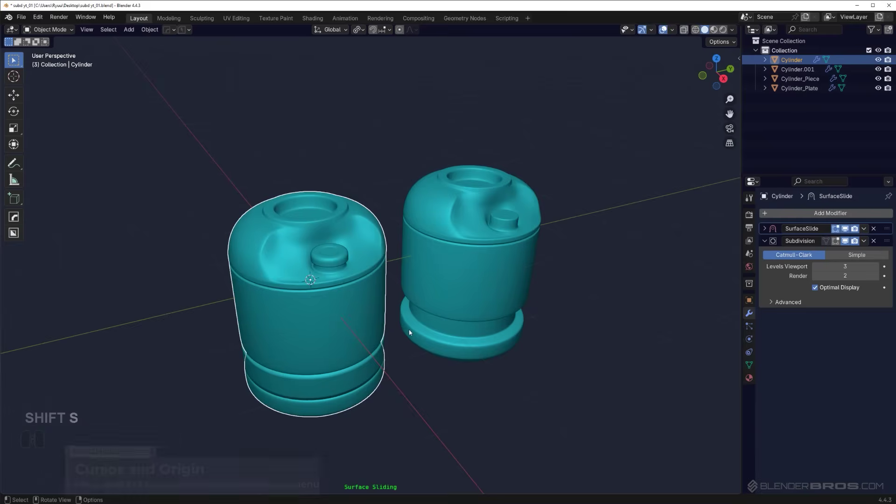
key(x)
click(500, 283)
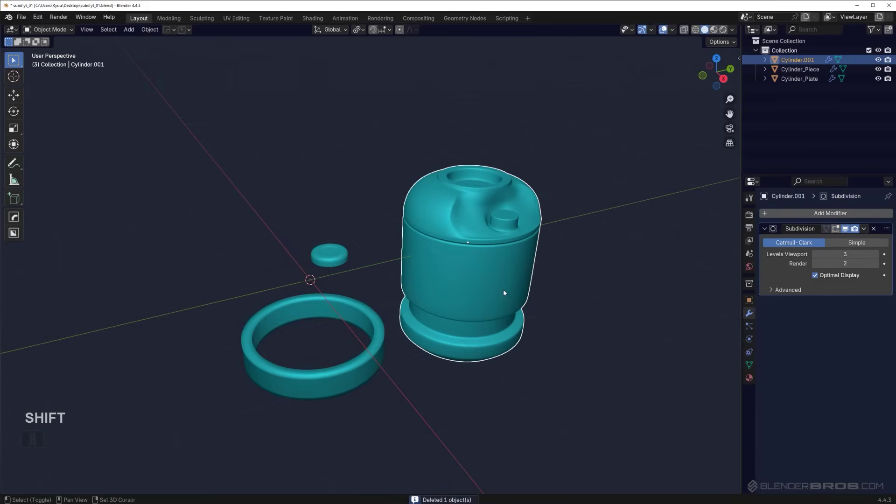
key(shift+s)
click(591, 302)
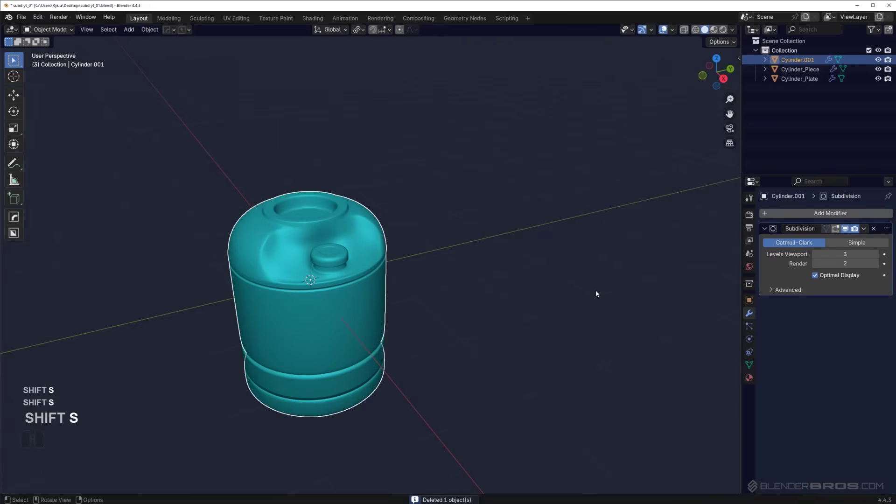
Examine the fit of the cap and the topology along the recess's side edge in smoothed and mesh view.
scroll(327, 314, up, 6)
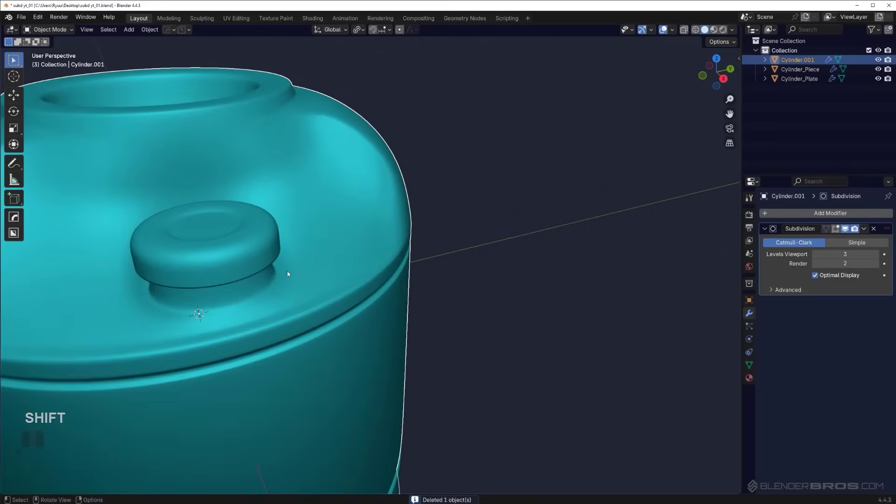
middle_drag(287, 270, 370, 259)
key(Tab)
scroll(247, 302, up, 4)
scroll(247, 303, down, 3)
key(Tab)
scroll(351, 254, up, 4)
scroll(467, 287, down, 2)
shift+middle_drag(469, 289, 445, 282)
scroll(473, 293, down, 2)
scroll(316, 301, up, 3)
key(Tab)
scroll(297, 321, down, 3)
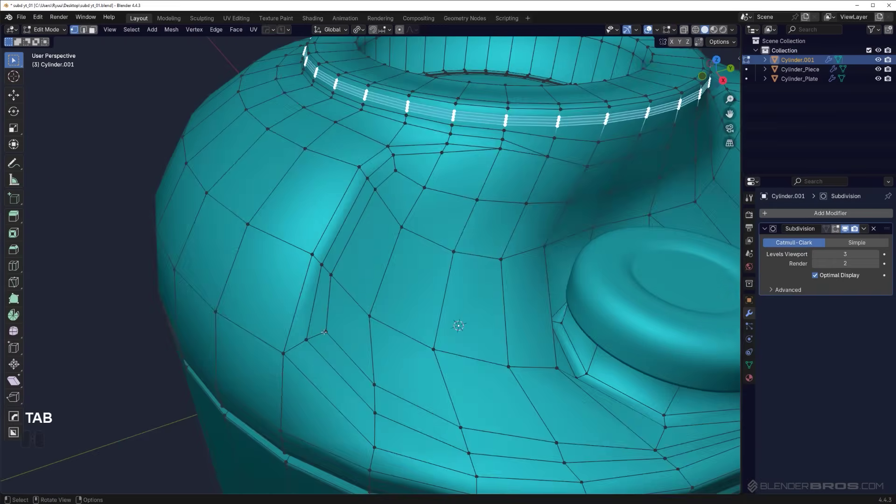
middle_drag(299, 322, 381, 335)
scroll(495, 331, down, 2)
middle_drag(495, 330, 414, 285)
scroll(406, 316, up, 3)
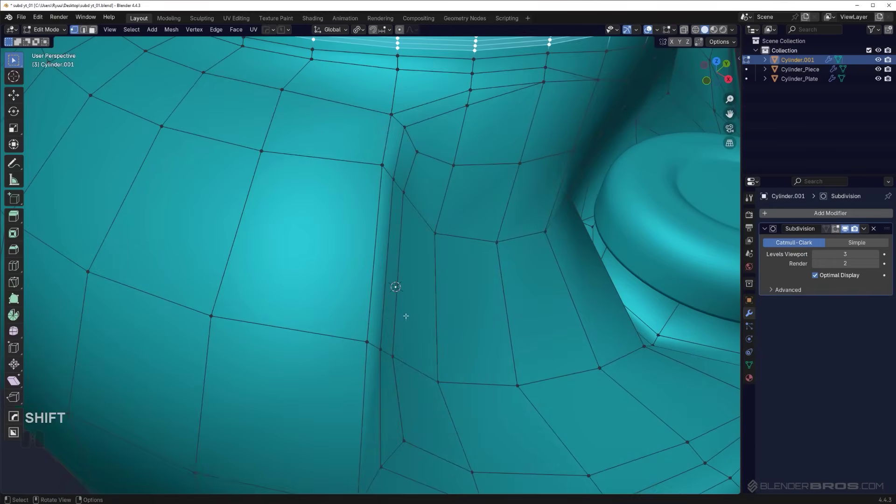
Relax the recess's inner support vertices from the upper corner to the lower corner with LoopTools, using 1 iteration.
click(395, 357)
middle_drag(395, 357, 444, 367)
middle_drag(500, 359, 400, 373)
scroll(488, 361, down, 5)
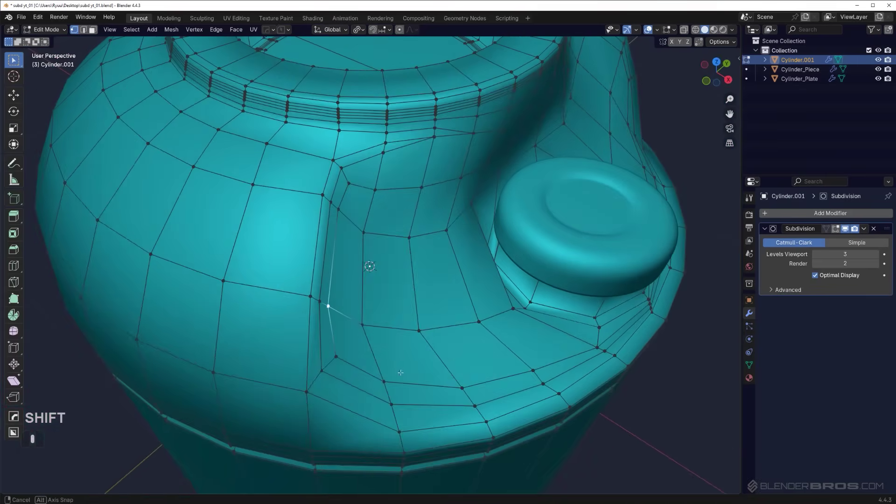
middle_drag(365, 312, 334, 163)
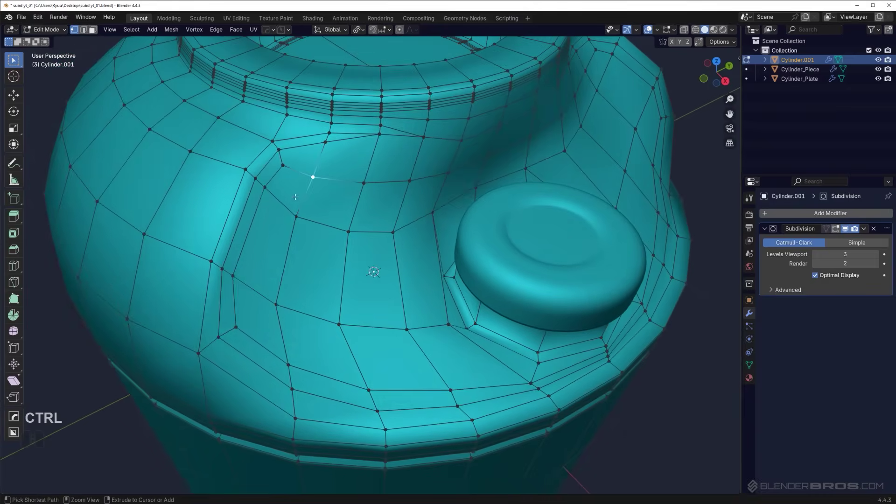
ctrl+click(241, 331)
right_click(352, 279)
mouse_move(370, 255)
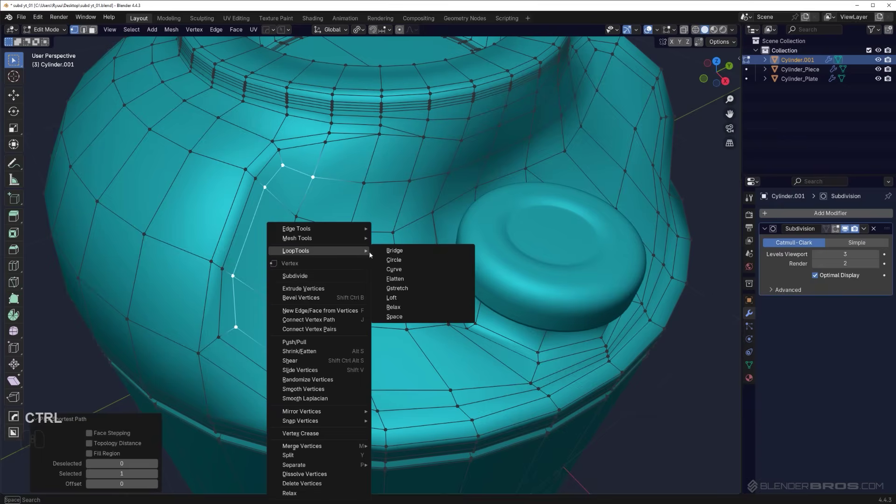
click(414, 307)
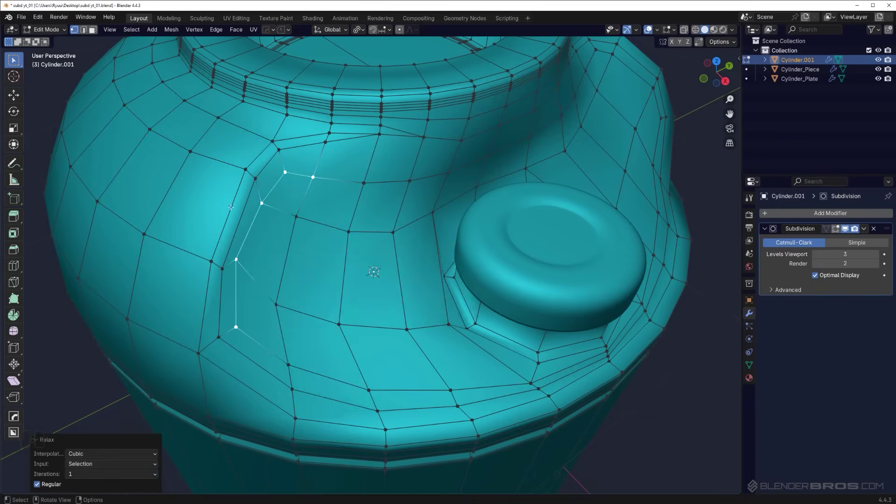
Slide the middle and lower corner vertices of the relaxed inner support loop to even out its curve.
shift+middle_drag(285, 271, 388, 336)
click(341, 324)
key(g)
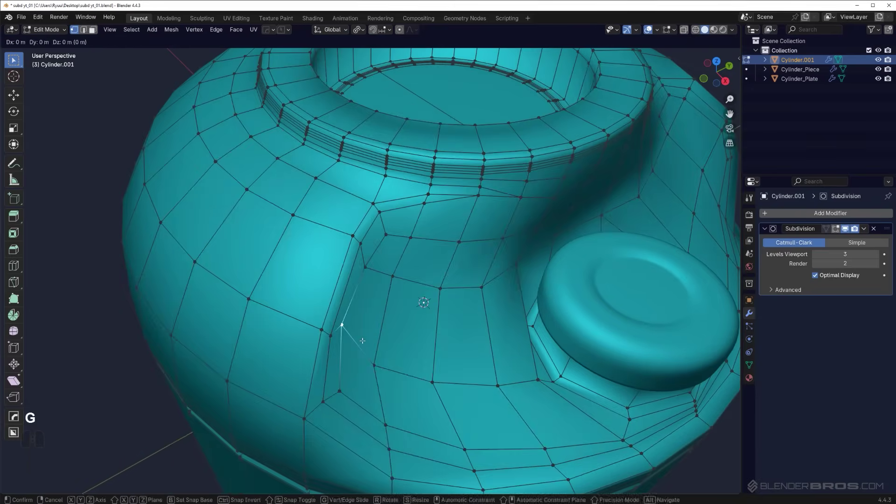
click(367, 351)
key(g)
key(g)
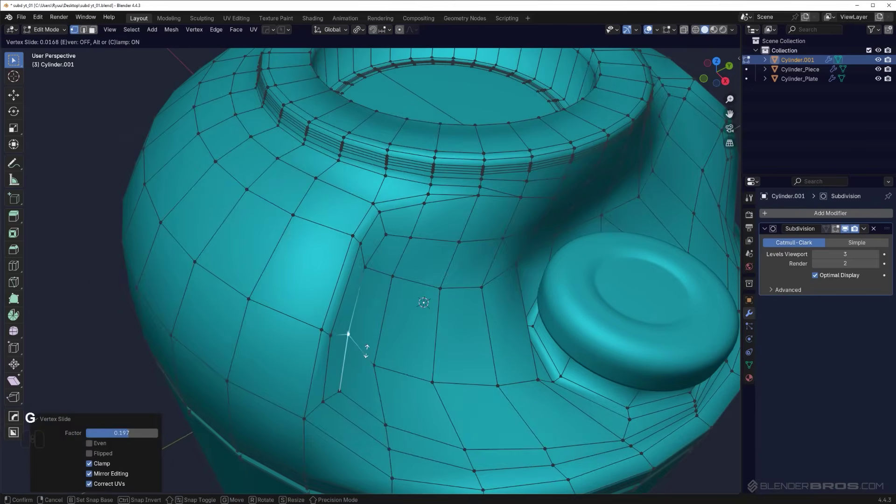
click(368, 360)
key(g)
key(g)
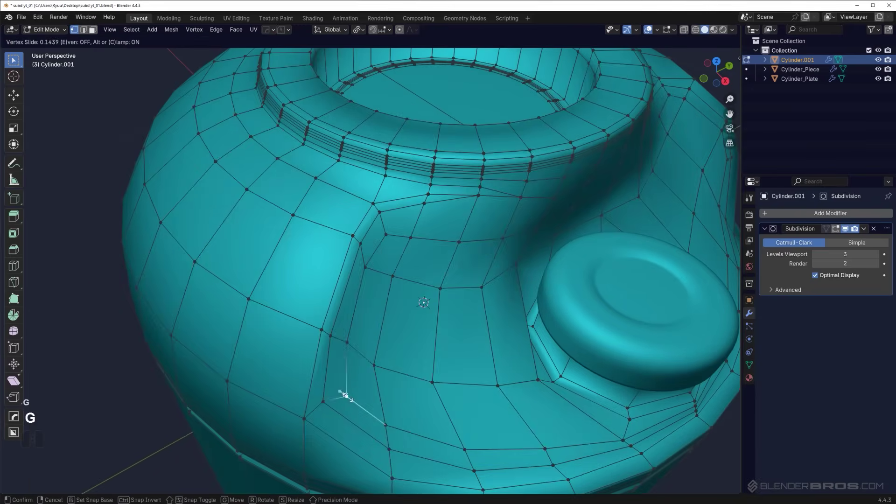
click(344, 394)
Slide the lower corner vertex and the middle vertex of the neighbouring outer support loop along their edges.
middle_drag(344, 394, 373, 386)
key(g)
key(g)
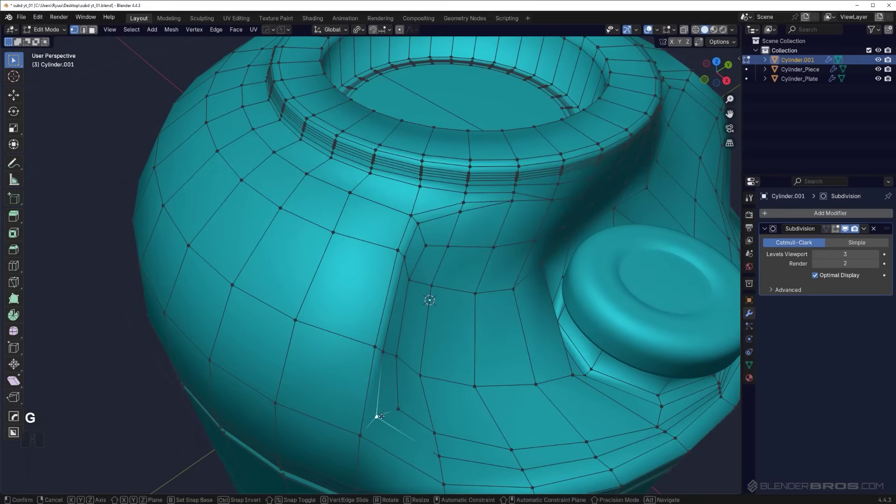
click(385, 355)
click(386, 354)
key(g)
key(g)
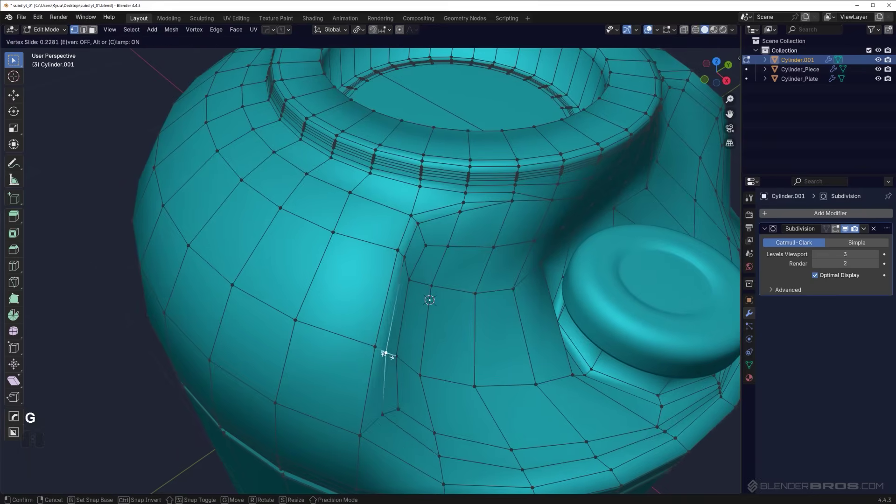
click(424, 276)
Slide the upper vertex of the outer support loop in small increments to line it up between the neighbouring loops.
click(406, 254)
key(g)
key(g)
click(444, 289)
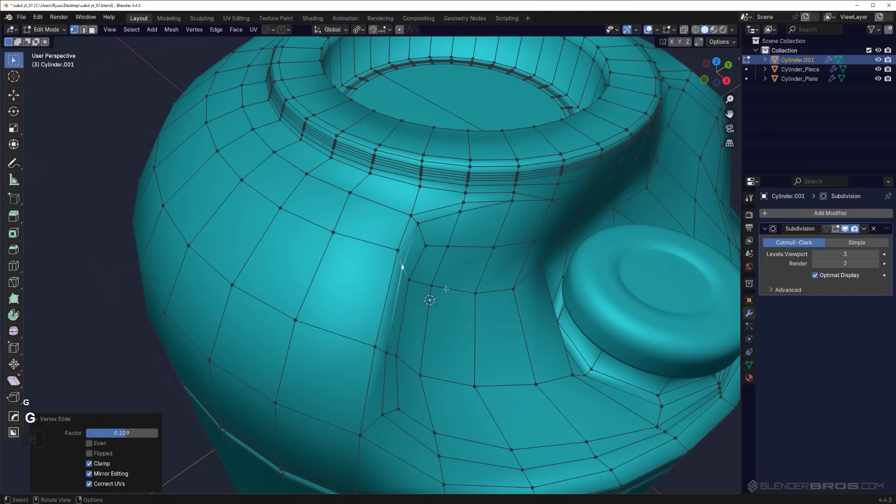
key(g)
key(g)
click(460, 296)
key(g)
key(g)
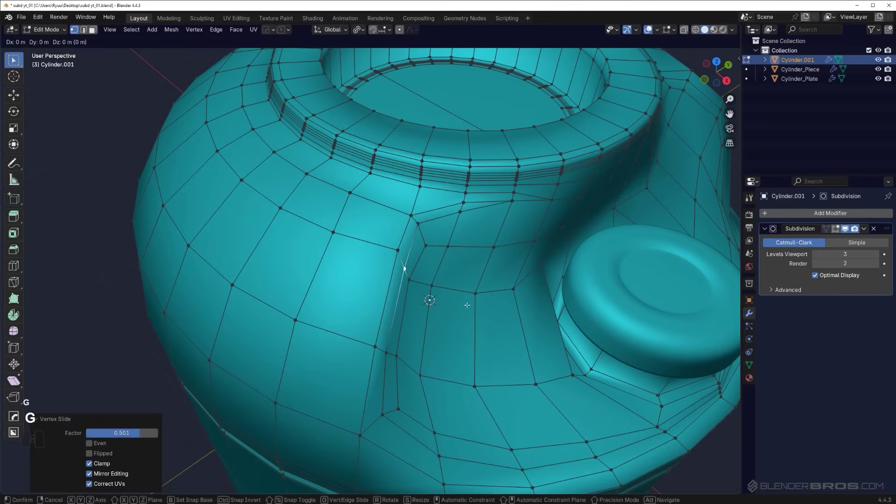
click(467, 304)
Slide the outer support loop's middle vertex again by a factor of 0.365.
click(394, 353)
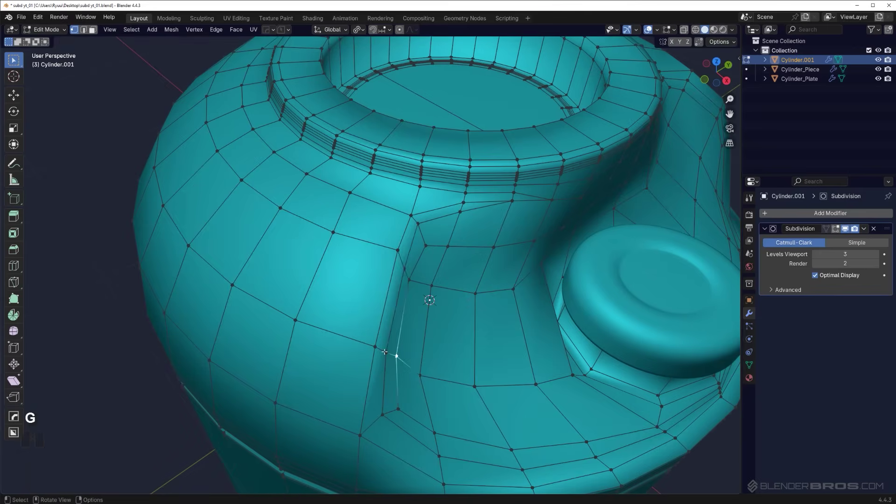
key(g)
click(416, 361)
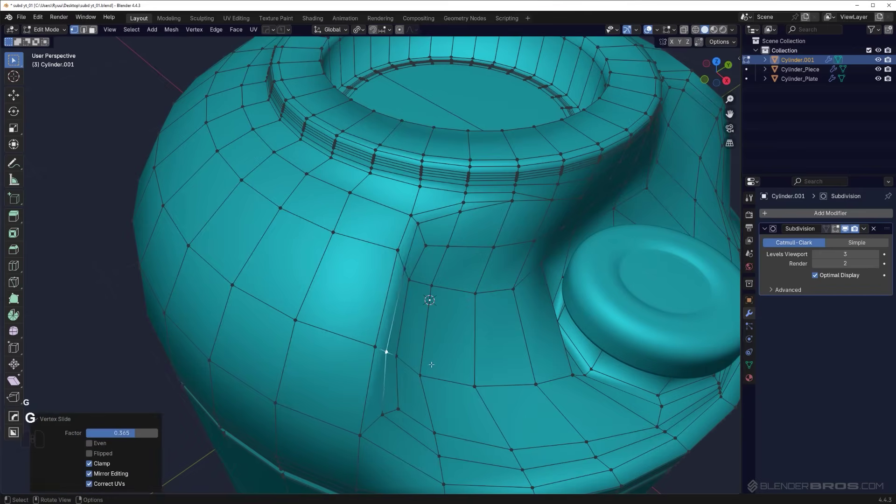
Slide the lower corner vertex of the outer support loop by a factor of 0.525, then slide it slightly again along its neighbouring edge.
shift+middle_drag(397, 344, 329, 323)
scroll(335, 273, up, 3)
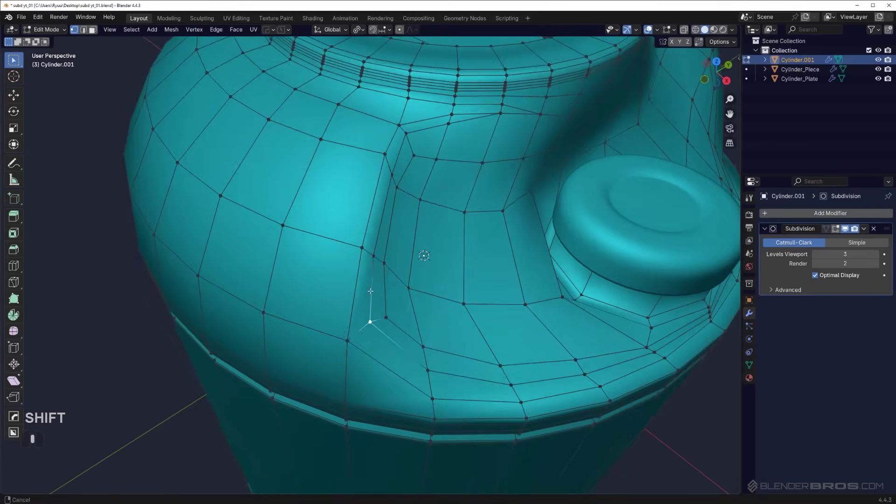
key(g)
key(g)
click(453, 349)
key(g)
key(g)
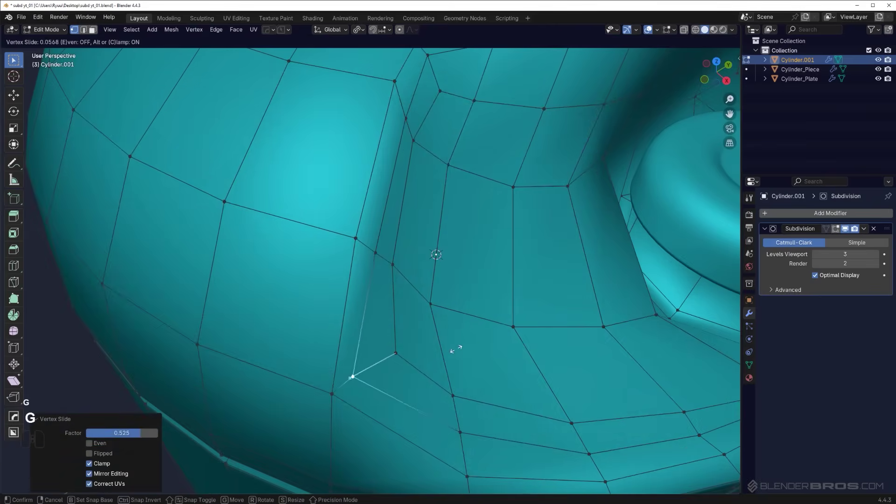
click(480, 342)
Check the recess shading in Object Mode, then slide the inner support loop's upper and middle vertices away from the outer support loop.
key(Tab)
scroll(440, 206, down, 6)
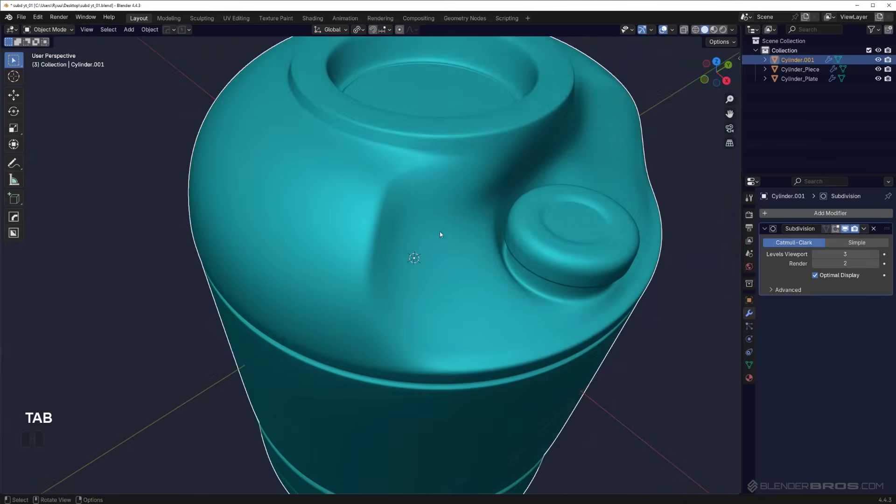
middle_drag(440, 232, 425, 220)
scroll(415, 233, up, 7)
scroll(438, 229, down, 3)
scroll(424, 220, up, 3)
key(Tab)
scroll(346, 239, down, 5)
shift+middle_drag(338, 234, 364, 251)
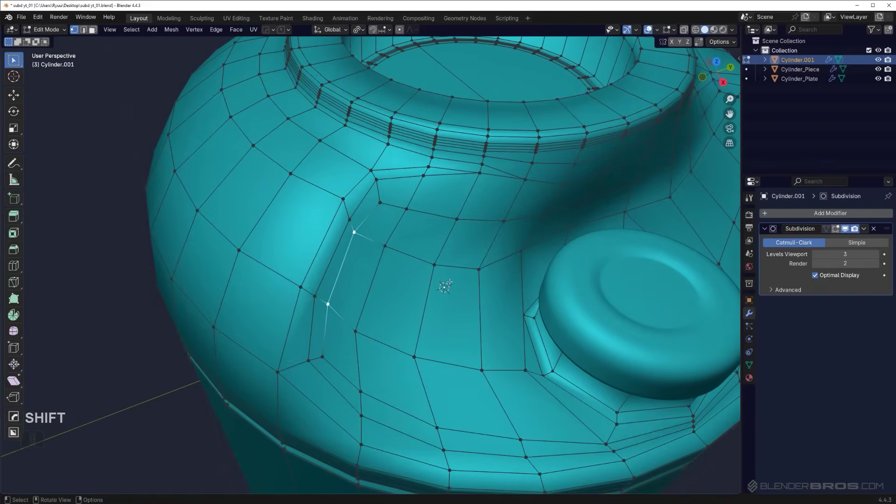
key(g)
key(g)
click(453, 288)
Slide the upper corner vertex of the inner support loop, then its lower corner vertex by 0.250 and slightly along the adjoining edge.
click(380, 202)
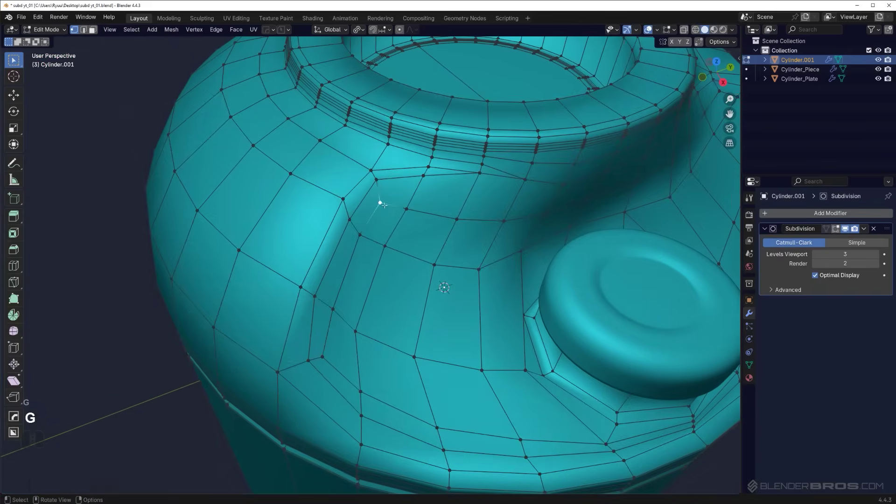
key(g)
key(g)
click(394, 209)
click(324, 357)
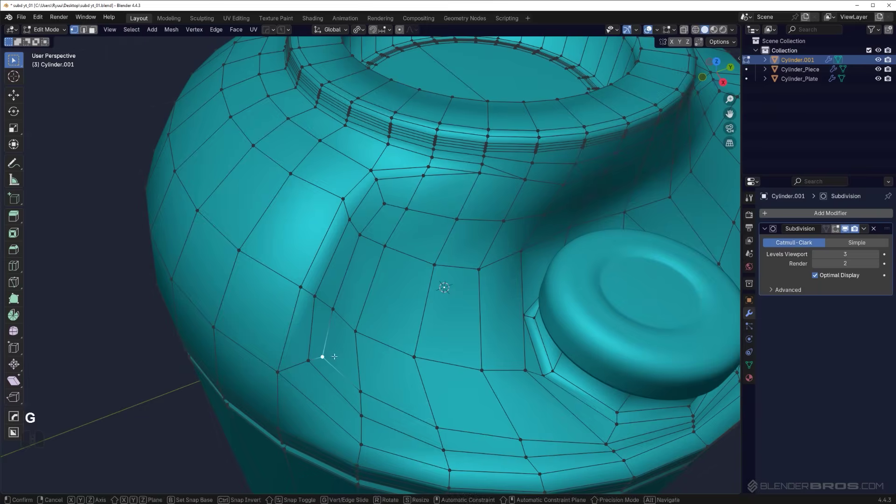
key(g)
key(g)
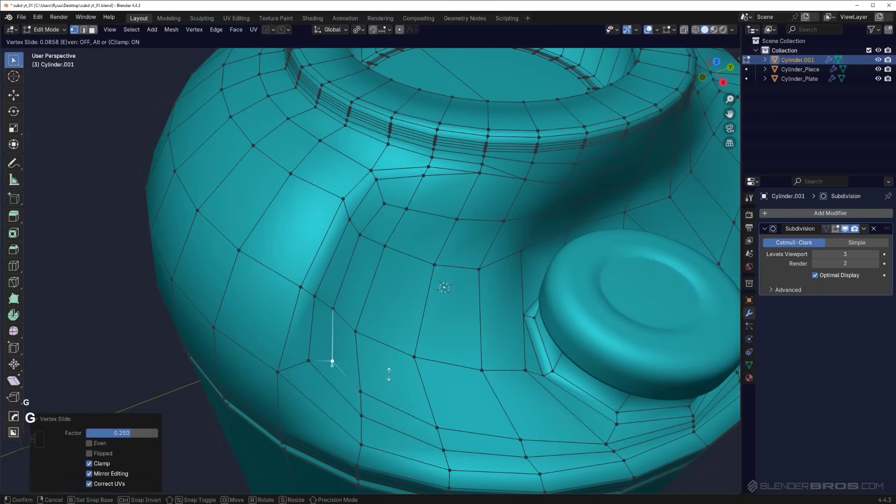
click(388, 371)
Mirror the refined recess corner onto the cylinder's opposite side and check the smoothed shading in Object Mode.
key(Tab)
scroll(369, 226, up, 5)
scroll(370, 226, down, 4)
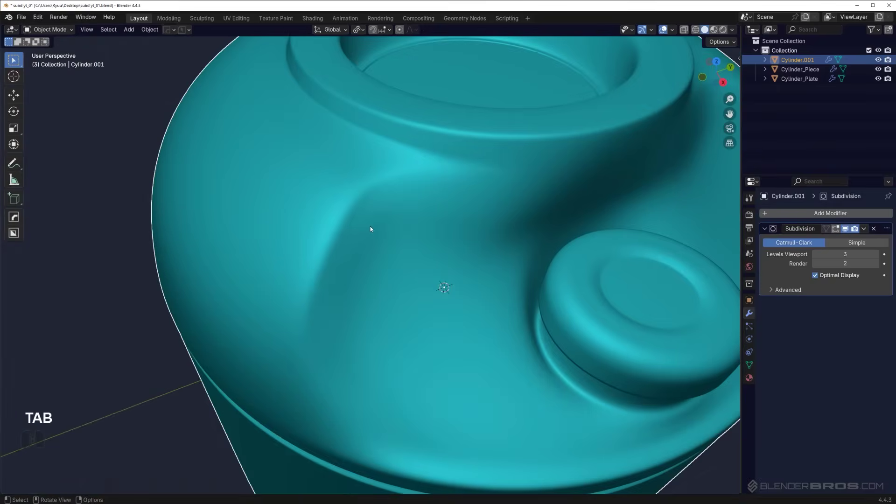
scroll(384, 237, up, 2)
middle_drag(385, 237, 355, 220)
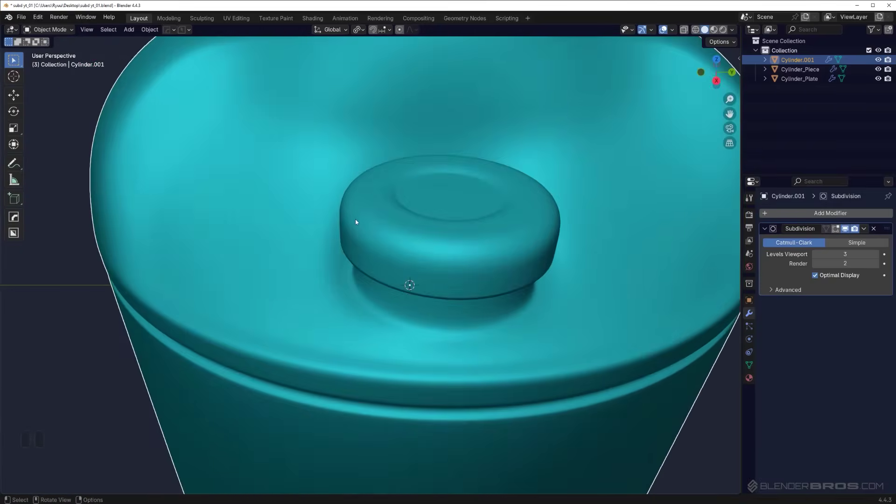
scroll(547, 207, down, 5)
key(Tab)
key(alt+x)
middle_drag(547, 207, 345, 144)
key(Tab)
scroll(346, 143, up, 6)
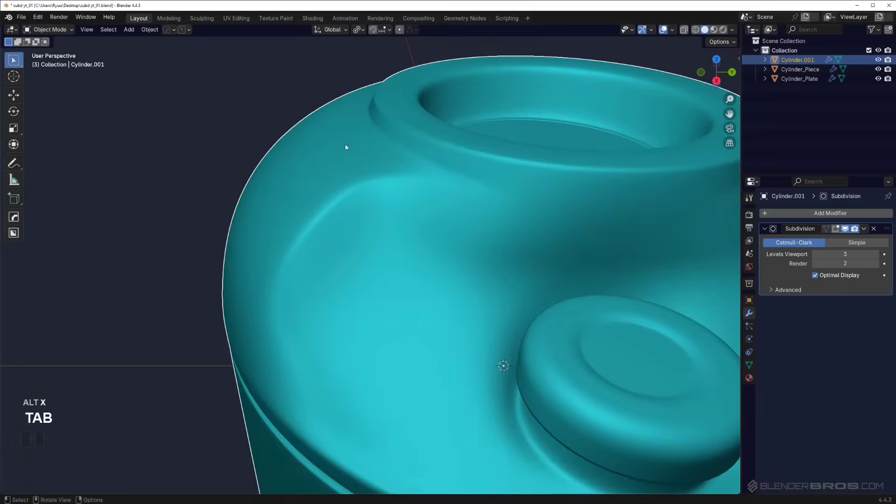
scroll(395, 208, down, 4)
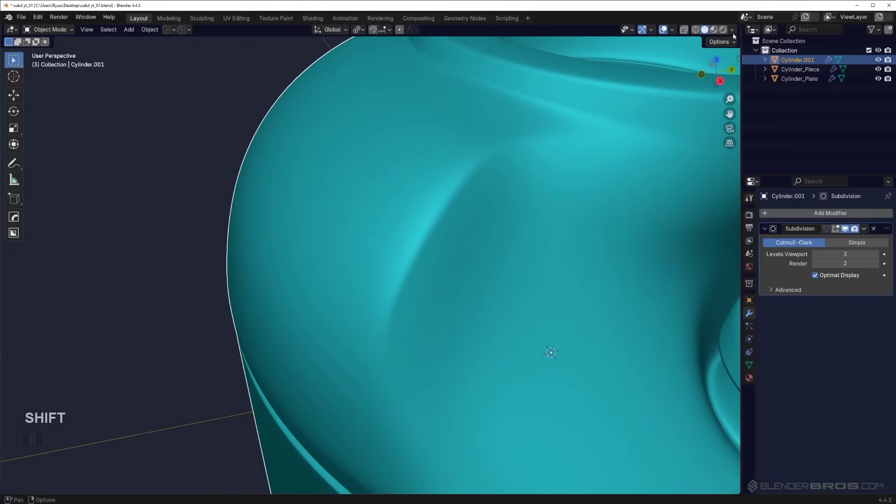
Inspect the recess corner's reflections with a glossy red MatCap and then with the horizontal zebra-stripe MatCap.
click(733, 30)
click(710, 90)
click(675, 186)
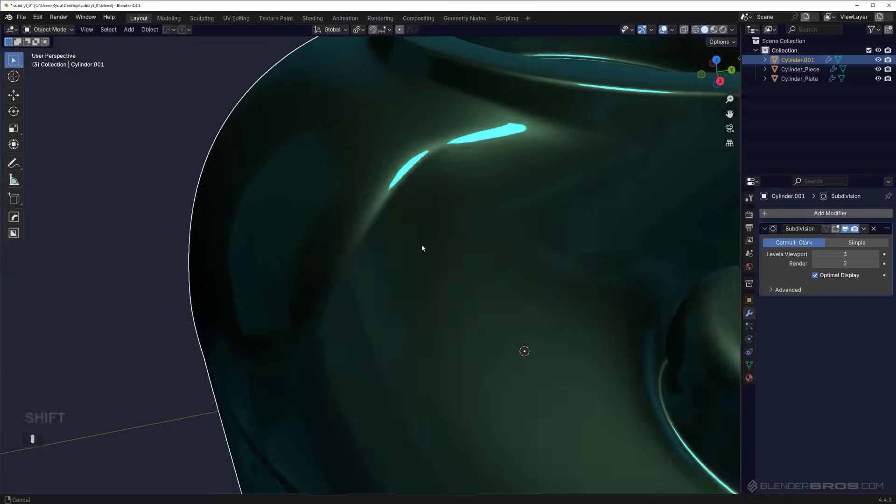
shift+middle_drag(422, 248, 333, 248)
click(734, 29)
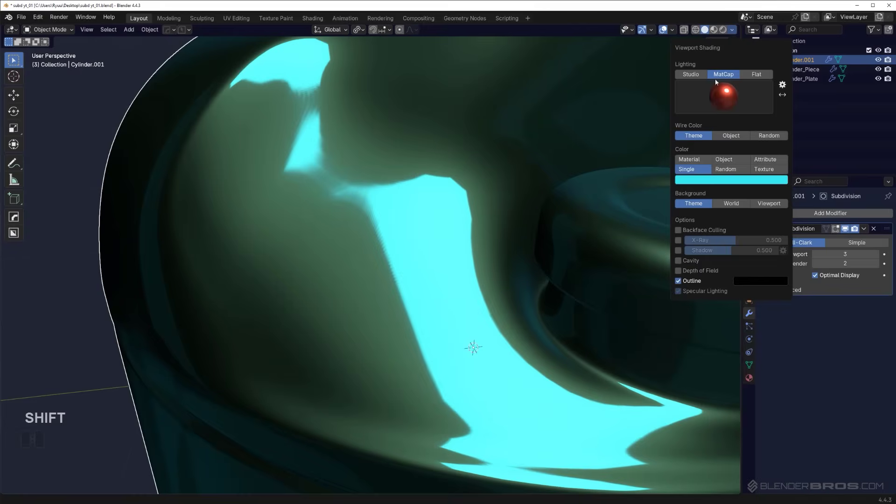
click(729, 102)
click(615, 187)
shift+middle_drag(368, 218, 380, 243)
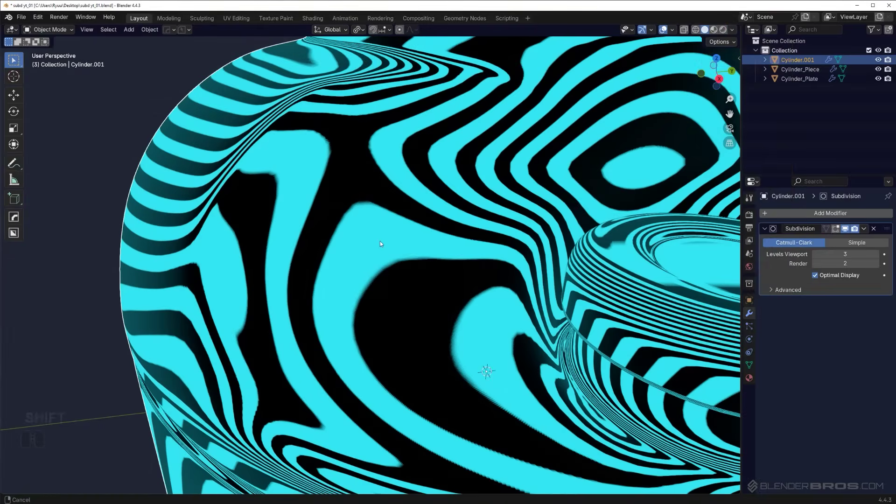
Switch to the vertical zebra-stripe MatCap and examine the stripe flow around the recess and the front.
click(733, 29)
click(721, 106)
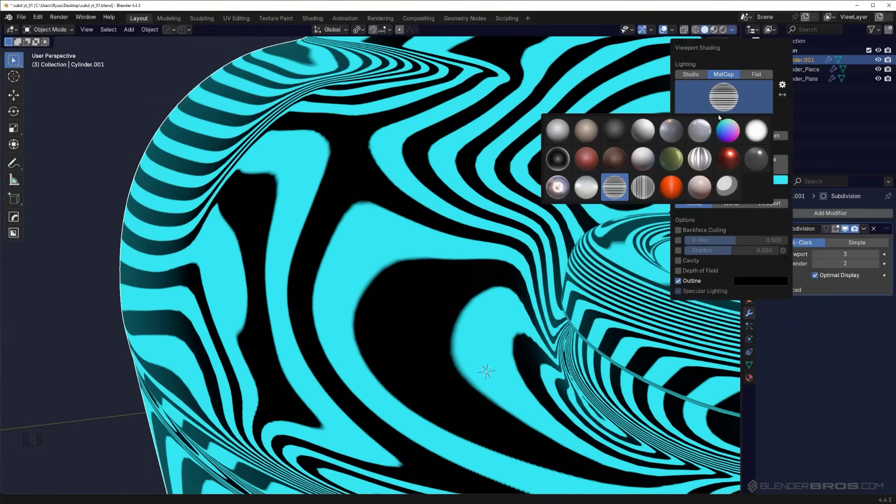
click(644, 189)
mouse_move(401, 239)
shift+middle_down()
mouse_move(380, 238)
mouse_move(397, 239)
shift+middle_up()
middle_drag(414, 243, 346, 205)
middle_drag(318, 392, 517, 250)
Examine the front of the cylinder with the horizontal zebra-stripe MatCap and then with a glossy light-grey MatCap.
click(732, 29)
click(726, 97)
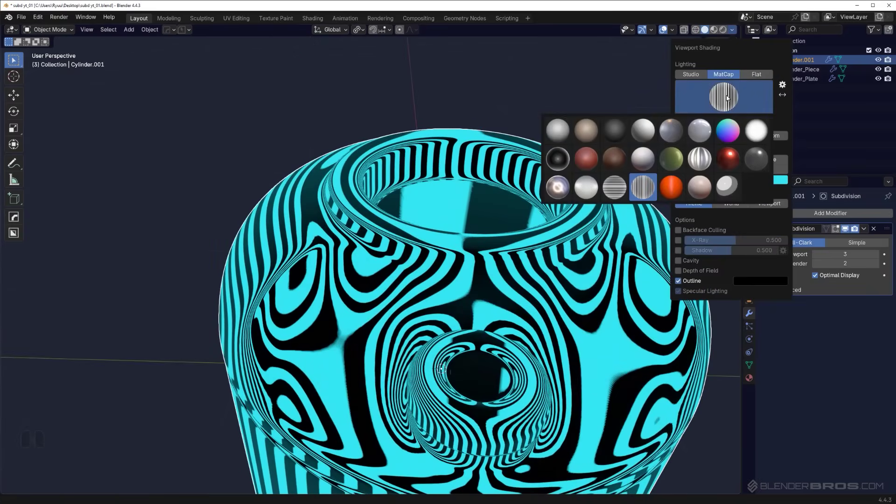
click(614, 186)
mouse_move(537, 206)
middle_down()
mouse_move(498, 228)
mouse_move(485, 228)
mouse_move(517, 196)
mouse_move(466, 215)
mouse_move(473, 219)
middle_up()
click(732, 31)
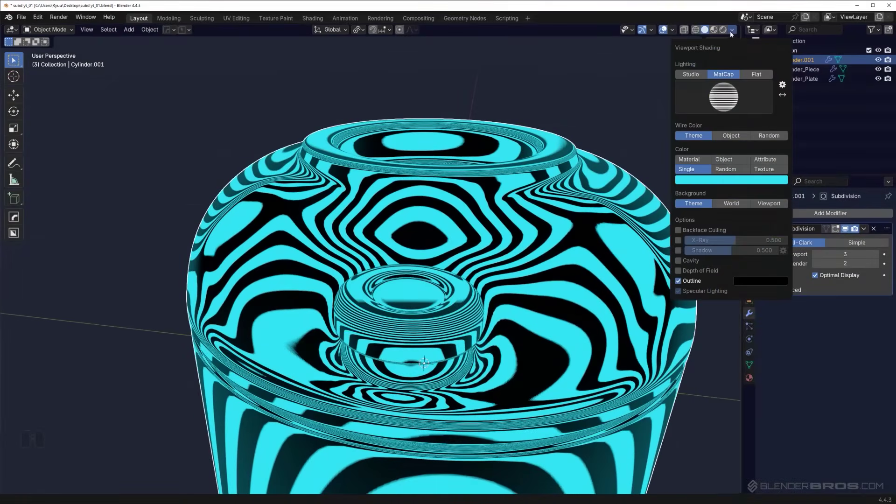
click(720, 96)
click(703, 132)
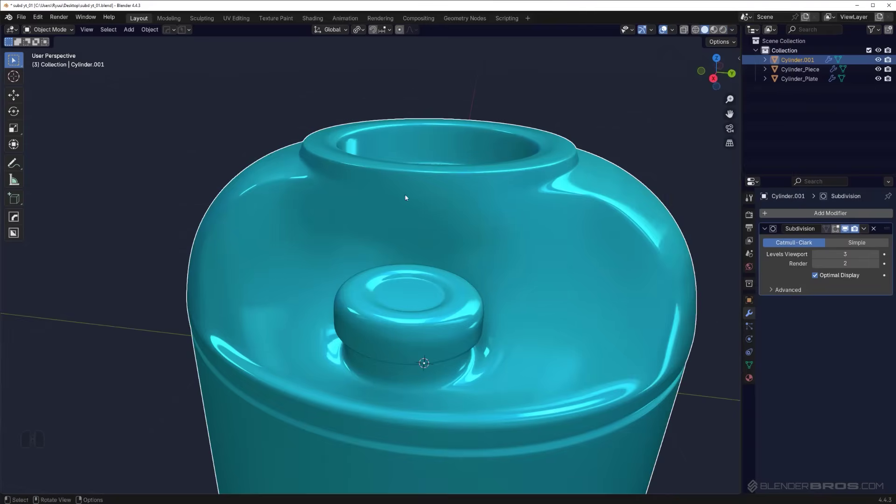
mouse_move(406, 196)
middle_down()
mouse_move(469, 225)
mouse_move(411, 183)
mouse_move(391, 202)
mouse_move(476, 205)
mouse_move(386, 192)
mouse_move(366, 176)
mouse_move(367, 158)
mouse_move(347, 152)
mouse_move(379, 161)
middle_up()
Set the viewport back to the soft light-grey MatCap.
click(733, 29)
click(710, 96)
click(569, 125)
Examine the recess corner's topology in Edit Mode and its shading in Object Mode from several angles.
scroll(379, 161, up, 2)
key(Tab)
middle_drag(322, 280, 306, 284)
shift+middle_drag(278, 315, 300, 311)
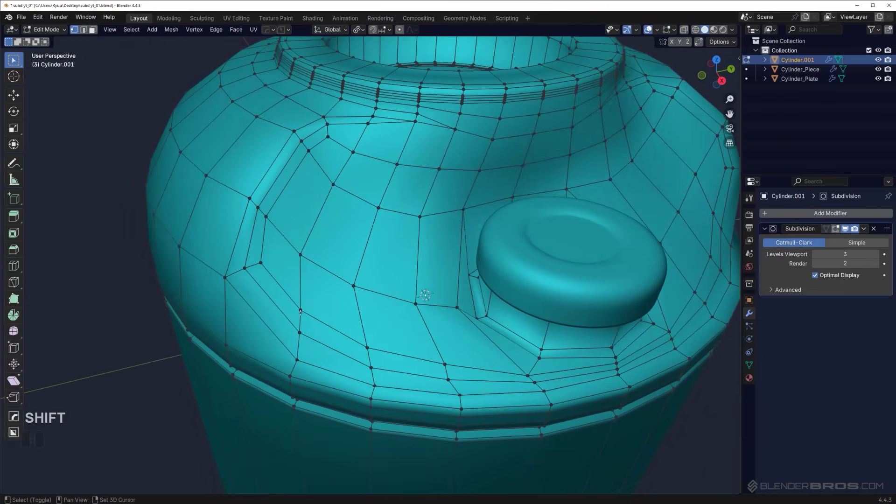
shift+middle_drag(292, 276, 304, 276)
key(Tab)
scroll(388, 181, down, 3)
middle_drag(388, 181, 346, 200)
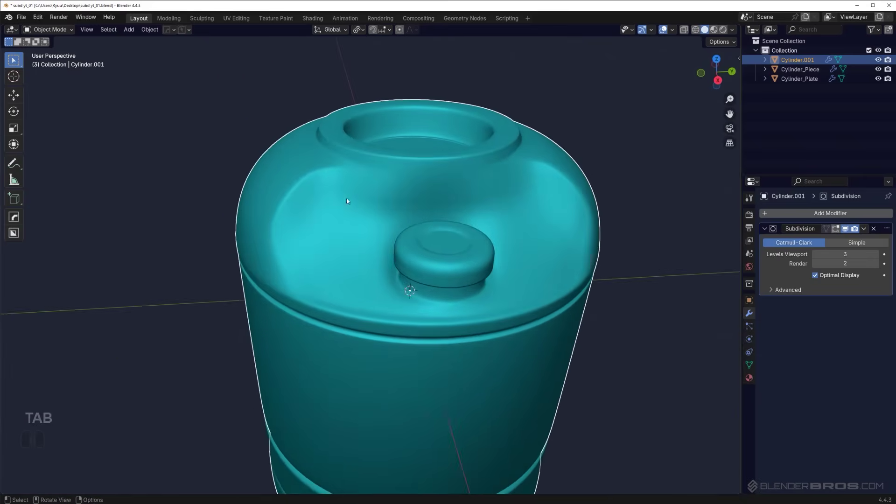
scroll(346, 233, up, 4)
shift+middle_drag(346, 234, 359, 222)
mouse_move(359, 222)
middle_down()
mouse_move(380, 229)
mouse_move(372, 226)
middle_up()
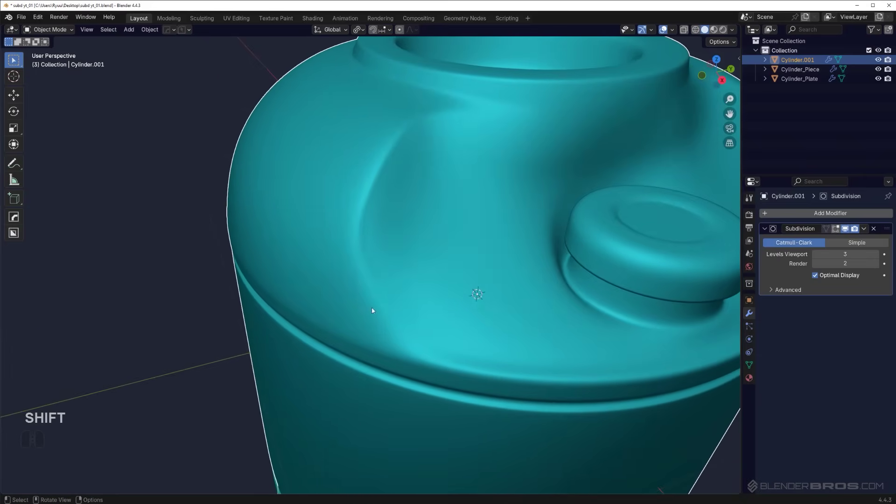
Slide the recess rim's middle vertex outward by 0.190 and its upper vertex outward by about 0.116.
key(Tab)
middle_drag(363, 291, 340, 309)
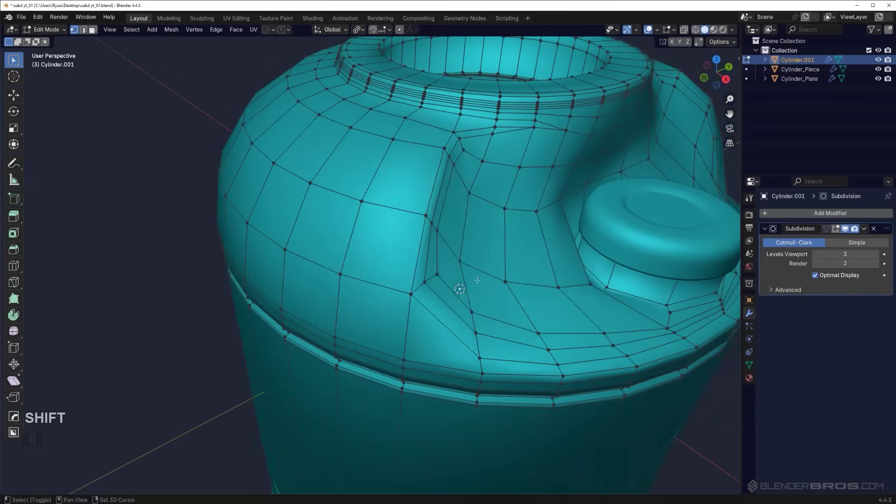
scroll(444, 205, up, 2)
middle_drag(457, 200, 510, 237)
shift+middle_drag(510, 237, 499, 219)
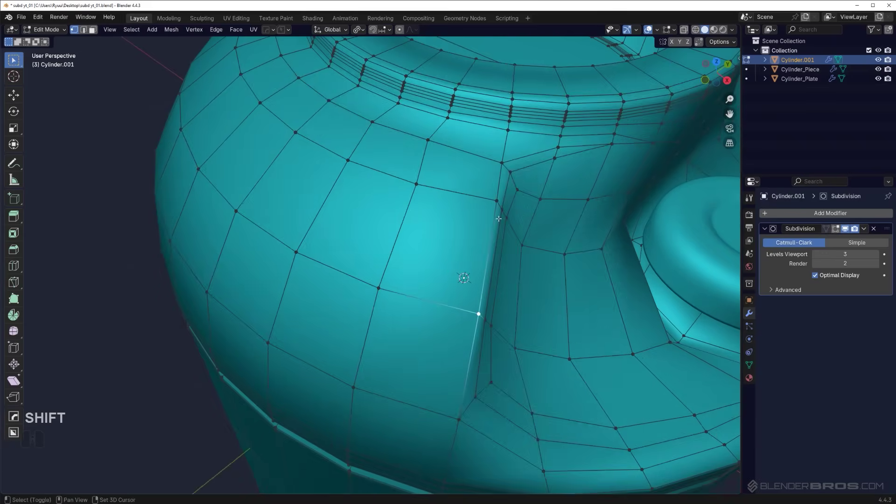
key(g)
key(g)
click(533, 326)
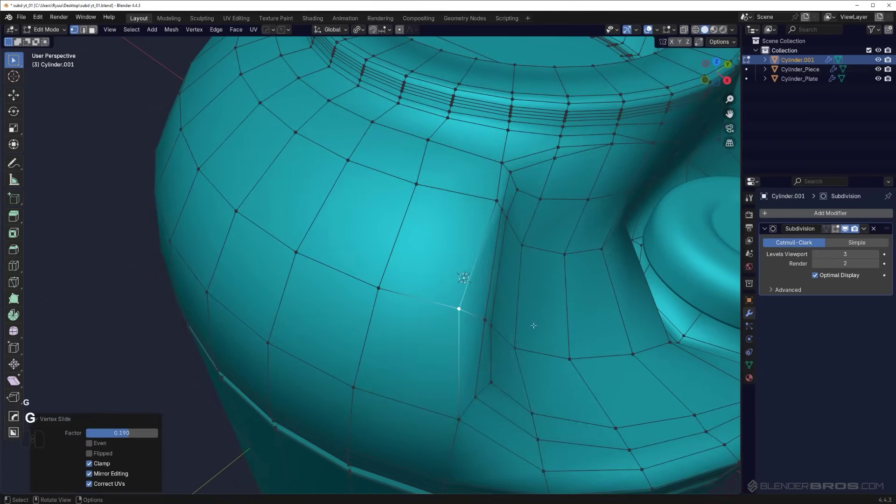
click(495, 202)
key(g)
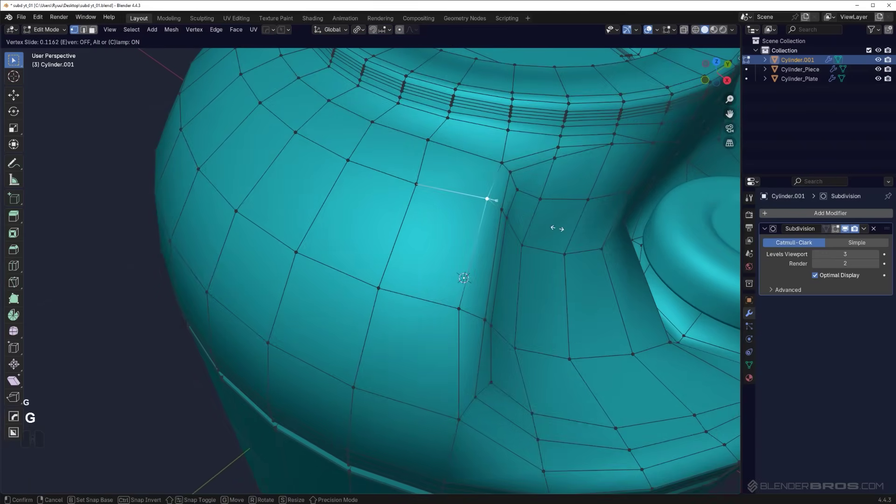
click(557, 229)
Slide the middle vertices of the outer and inner support loops toward the rim, by about 0.449 and 0.344 respectively.
click(481, 317)
key(g)
key(g)
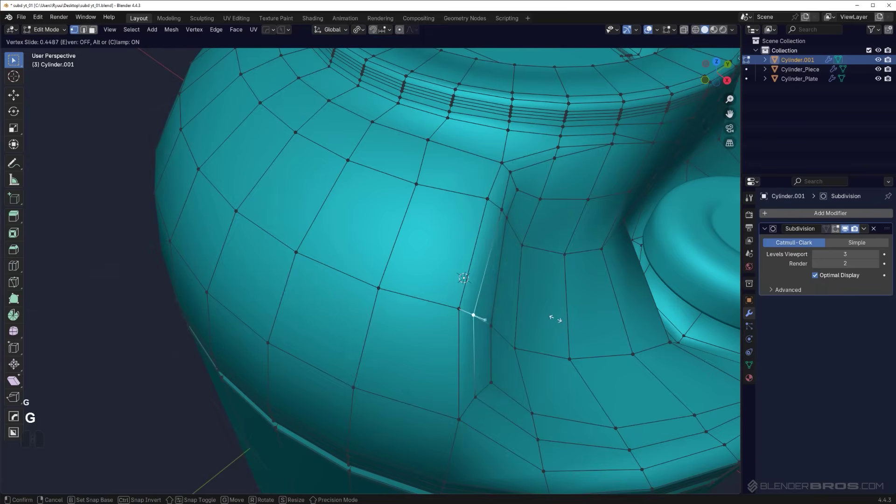
click(555, 319)
click(491, 321)
key(g)
key(g)
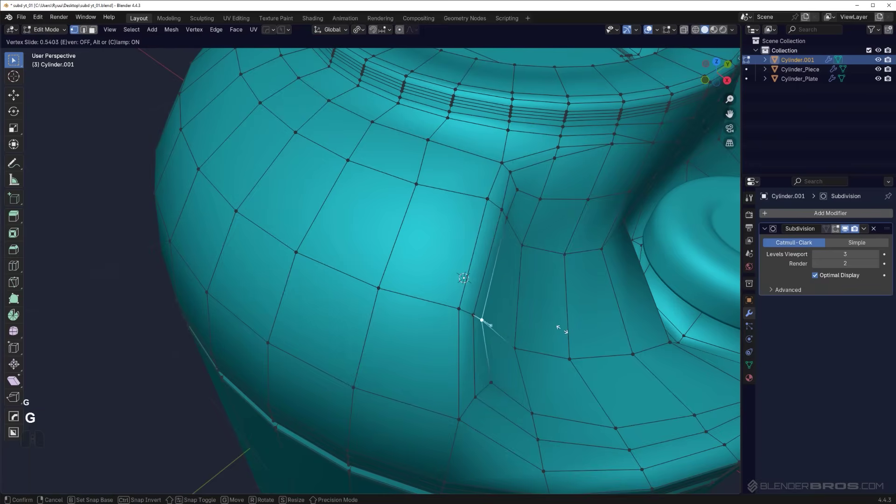
click(585, 330)
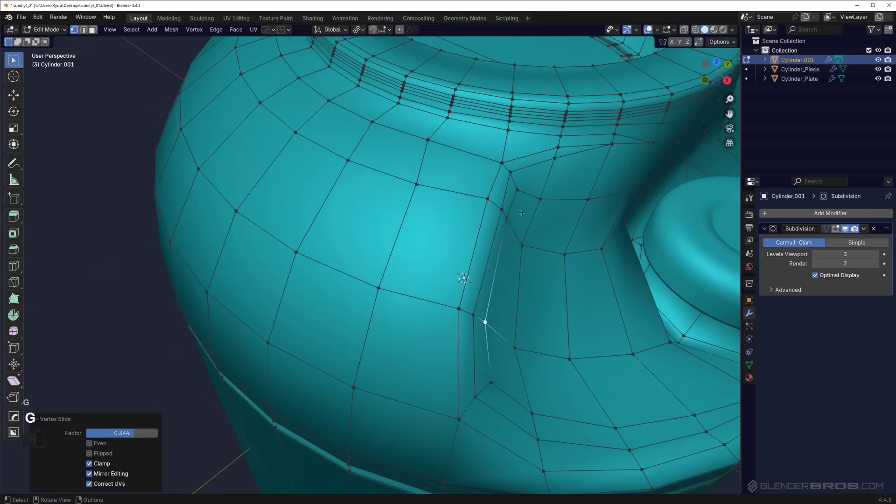
Slide the rim's upper vertex farther outward, and move the matching outer and inner support vertices after it by about 0.472 and 0.344.
click(492, 199)
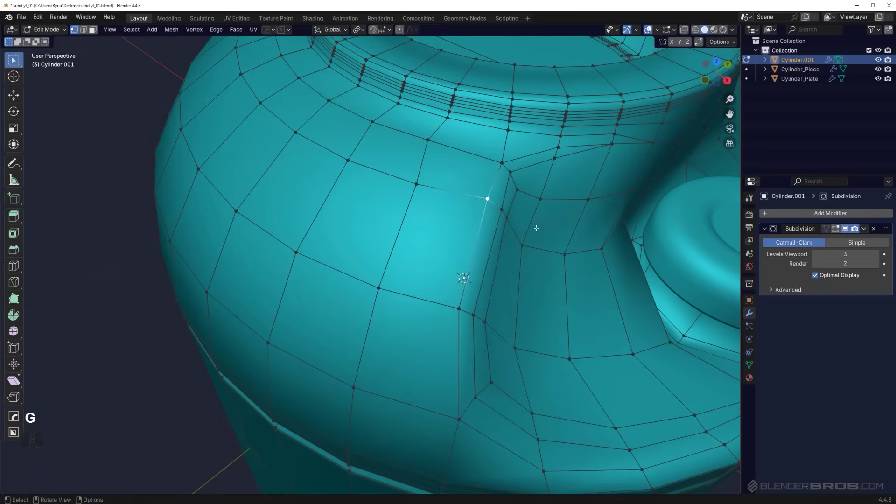
click(686, 251)
click(501, 209)
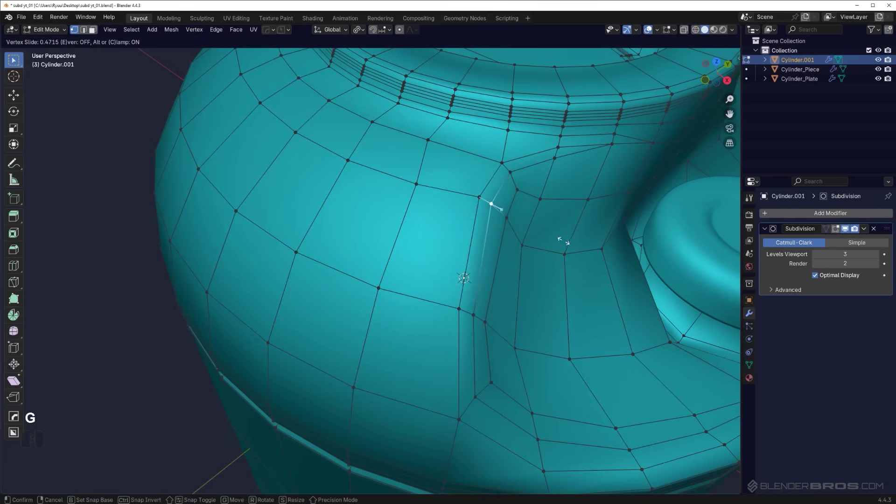
click(564, 242)
click(506, 218)
key(g)
click(564, 234)
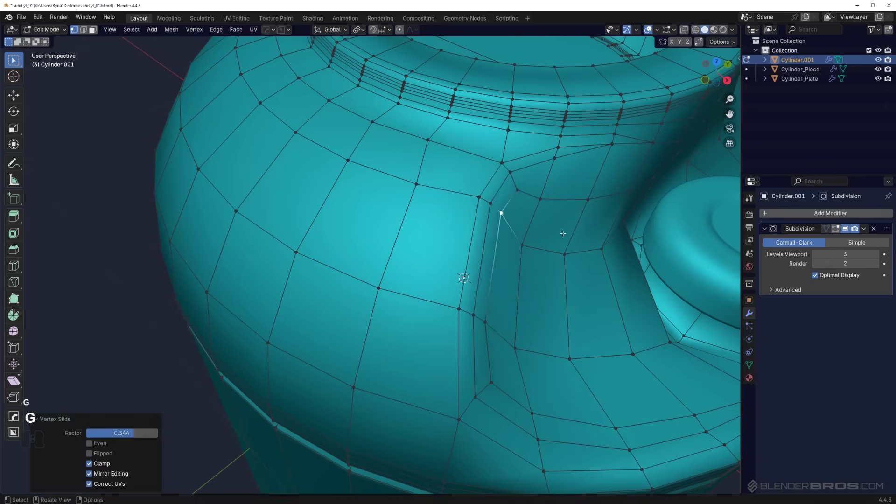
Examine the recess corner's smoothed shading in Object Mode, then its wireframe lower down in Edit Mode.
scroll(563, 234, down, 4)
middle_drag(563, 234, 530, 234)
key(Tab)
scroll(420, 203, up, 3)
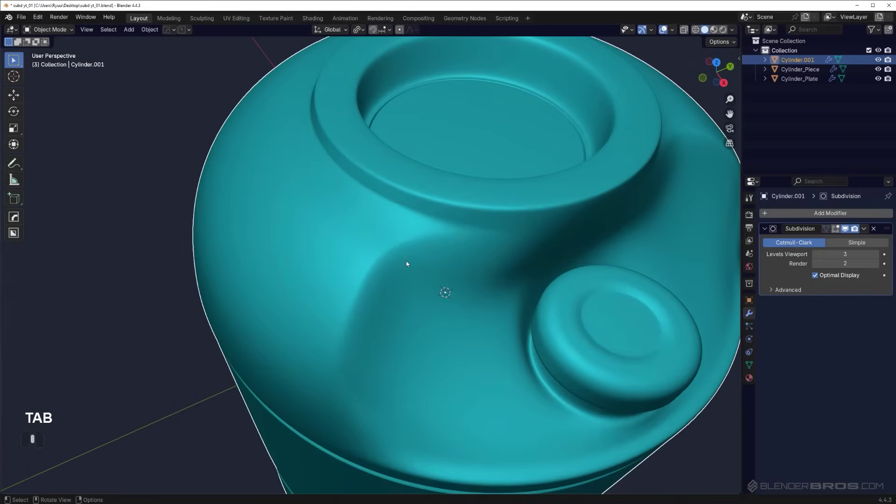
middle_drag(408, 260, 412, 240)
scroll(413, 234, up, 5)
key(Tab)
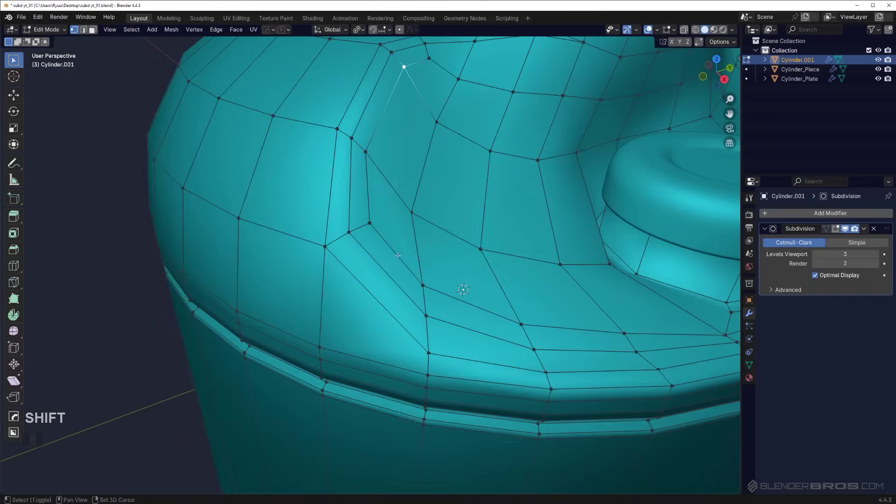
Slide the recess floor vertex beside the inner support loop upward by 0.127 and move the floor vertex diagonally above it slightly down.
shift+middle_drag(322, 206, 306, 296)
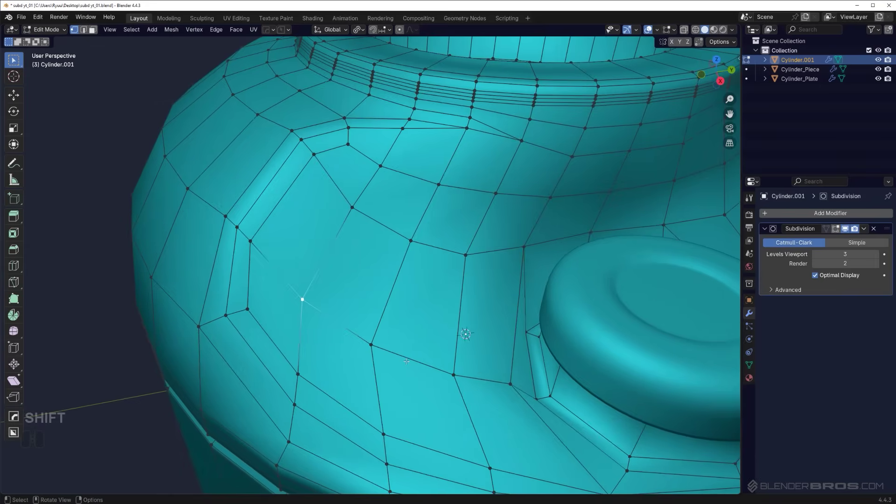
key(g)
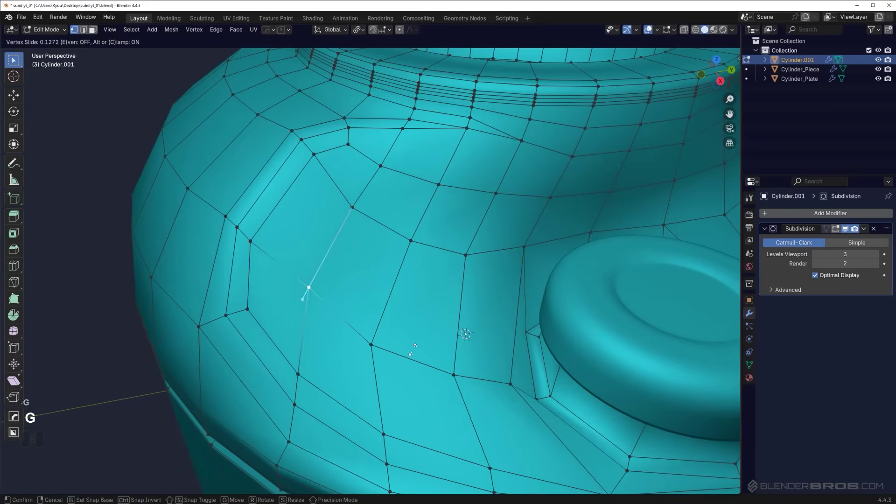
click(413, 349)
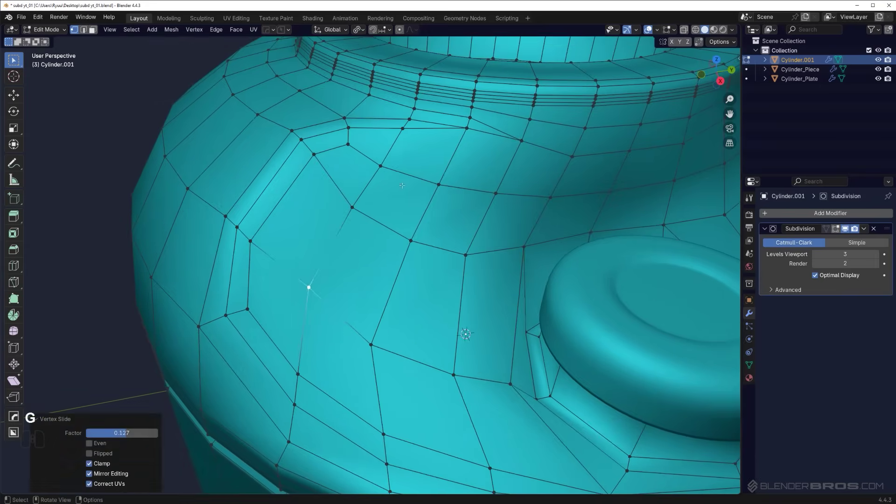
click(422, 247)
click(418, 251)
Slide the recess floor vertex near the cap slightly down and the vertex diagonally below it slightly toward the cap.
click(466, 258)
key(g)
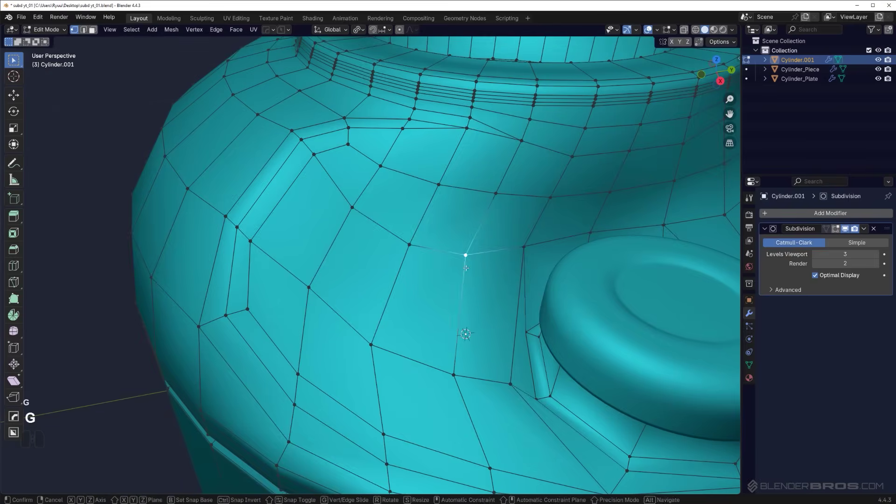
key(g)
click(467, 268)
click(380, 346)
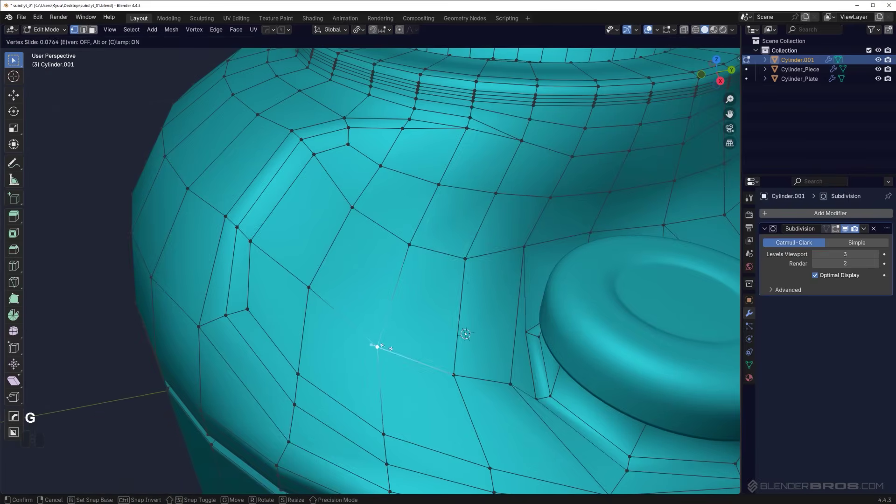
click(381, 346)
Examine the recess floor and rim shading in Object Mode, and compare it with the support loops in Edit Mode.
scroll(360, 326, down, 4)
middle_drag(360, 326, 382, 144)
scroll(369, 274, up, 5)
shift+middle_drag(392, 290, 412, 297)
key(Tab)
scroll(452, 254, down, 3)
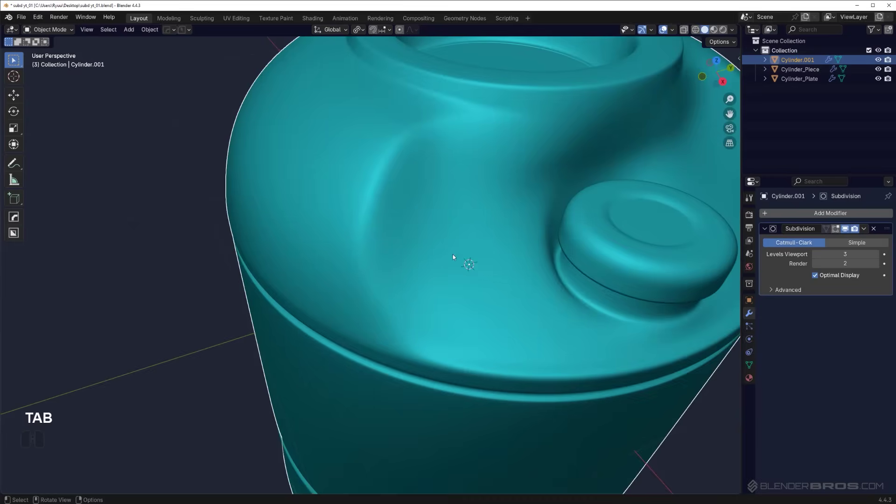
scroll(455, 247, up, 3)
mouse_move(458, 241)
middle_down()
mouse_move(478, 244)
mouse_move(460, 243)
mouse_move(438, 220)
mouse_move(426, 243)
mouse_move(440, 242)
middle_up()
key(Tab)
scroll(337, 265, up, 1)
scroll(336, 265, down, 2)
shift+middle_drag(336, 265, 451, 282)
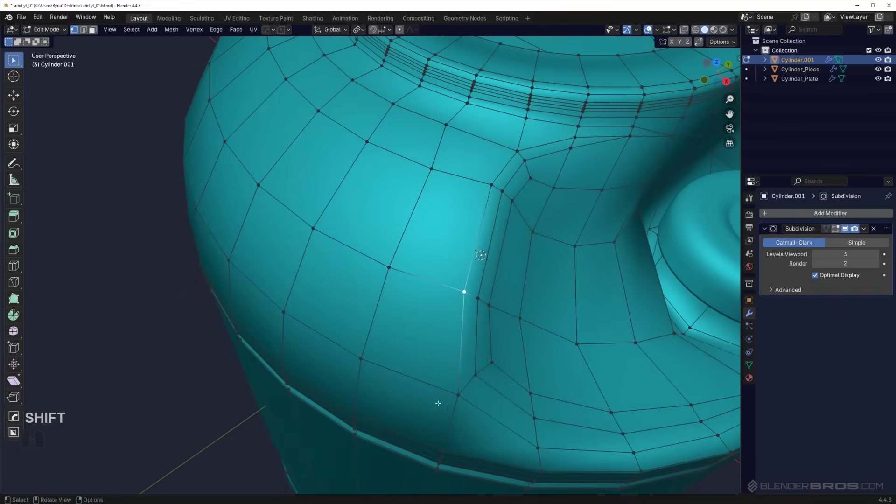
Inspect the recess's lower corner topology up close and its smoothed shading from the side.
shift+middle_drag(438, 403, 322, 285)
scroll(348, 262, up, 3)
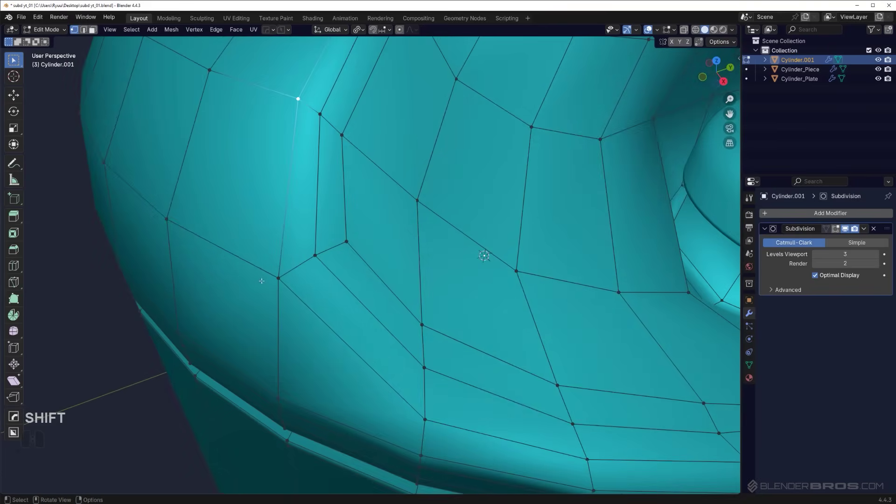
key(Tab)
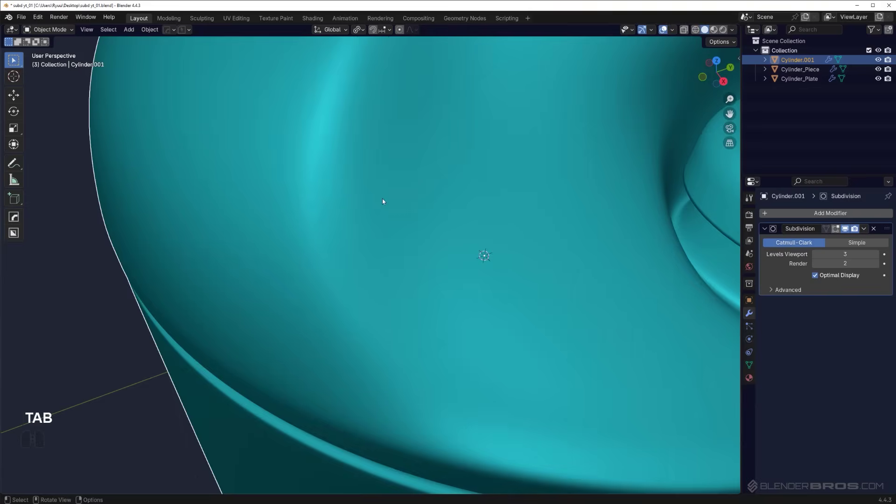
scroll(478, 239, down, 4)
middle_drag(478, 239, 430, 234)
scroll(431, 235, up, 2)
shift+middle_drag(208, 212, 297, 251)
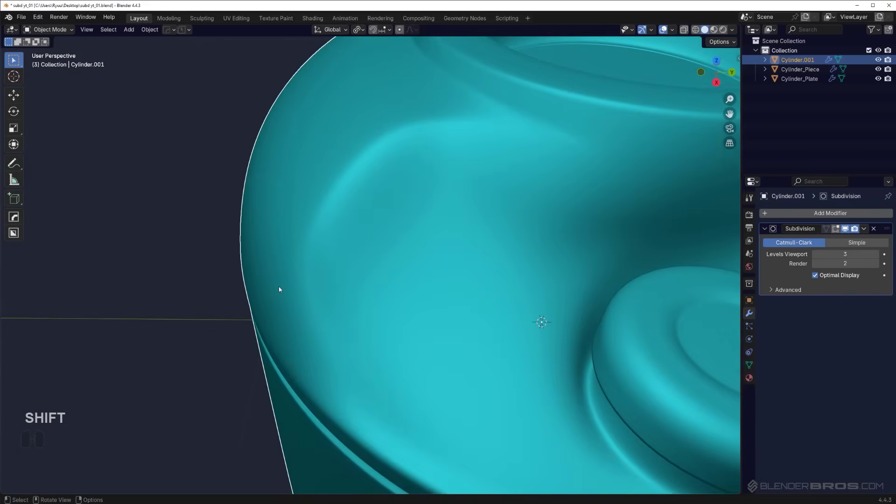
Slide the middle vertex of the inner support loop by 0.038 toward the recess floor.
key(Tab)
middle_drag(332, 277, 422, 241)
scroll(511, 289, up, 2)
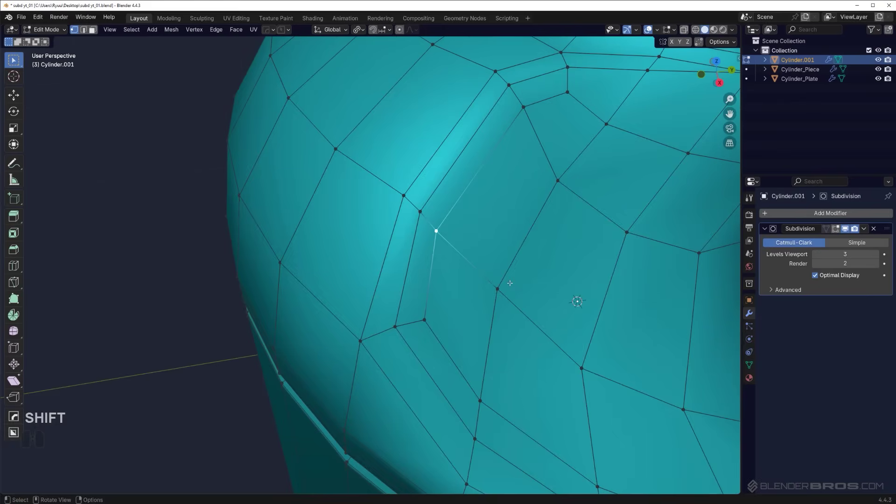
click(511, 286)
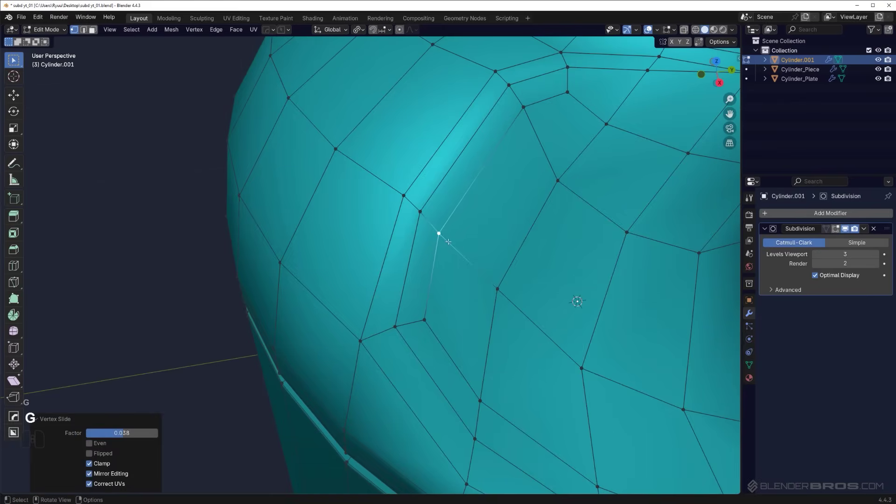
click(456, 220)
middle_drag(475, 266, 370, 262)
Symmetrize the cylinder mesh with MESHmachine so the reworked recess side is mirrored, and check both sides in Object Mode.
key(Tab)
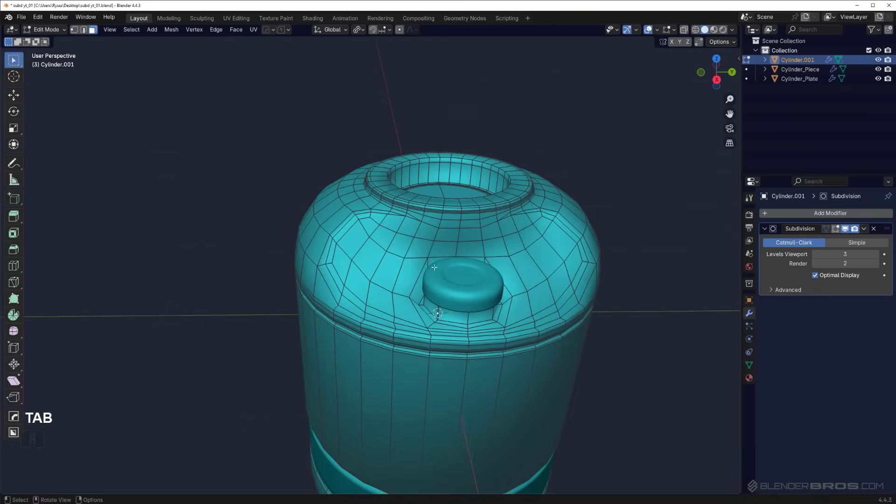
key(alt+x)
shift+middle_drag(591, 267, 530, 303)
key(Tab)
scroll(444, 229, up, 4)
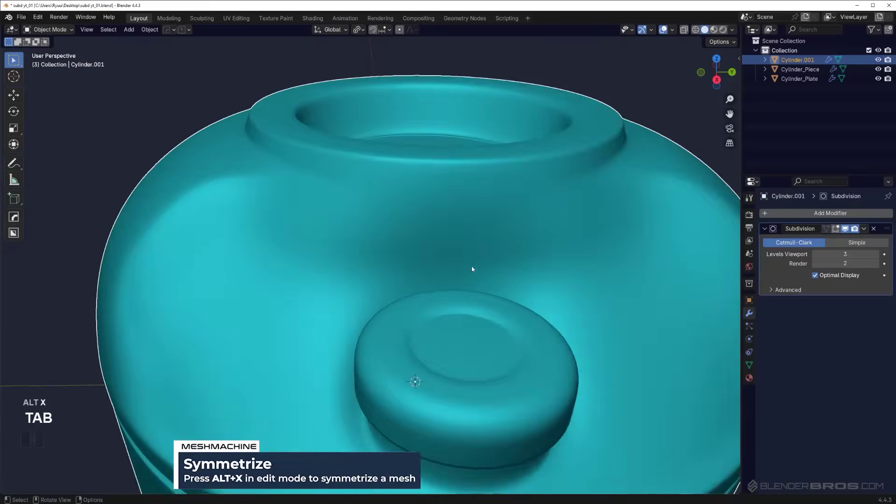
scroll(471, 266, down, 2)
scroll(484, 258, down, 3)
middle_drag(511, 235, 432, 145)
Save the project as the new version subd yt_02 with PowerSave.
click(183, 30)
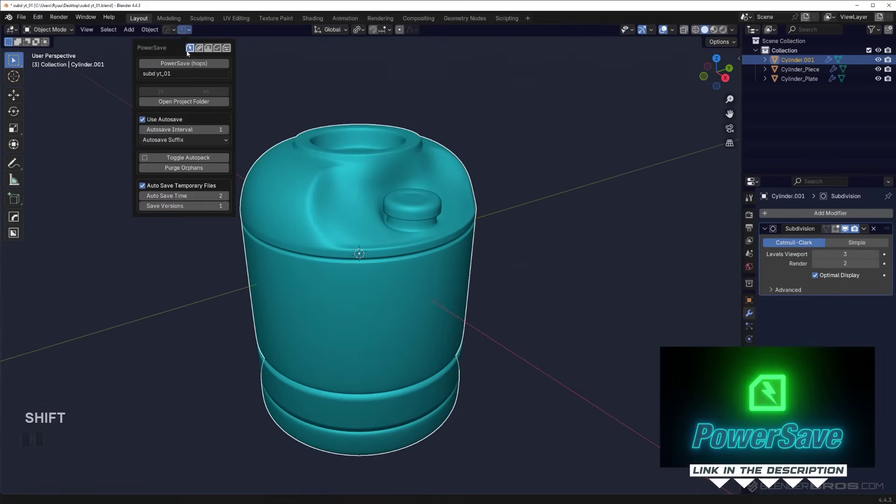
shift+middle_drag(327, 154, 349, 95)
middle_drag(417, 279, 418, 337)
middle_drag(499, 265, 499, 292)
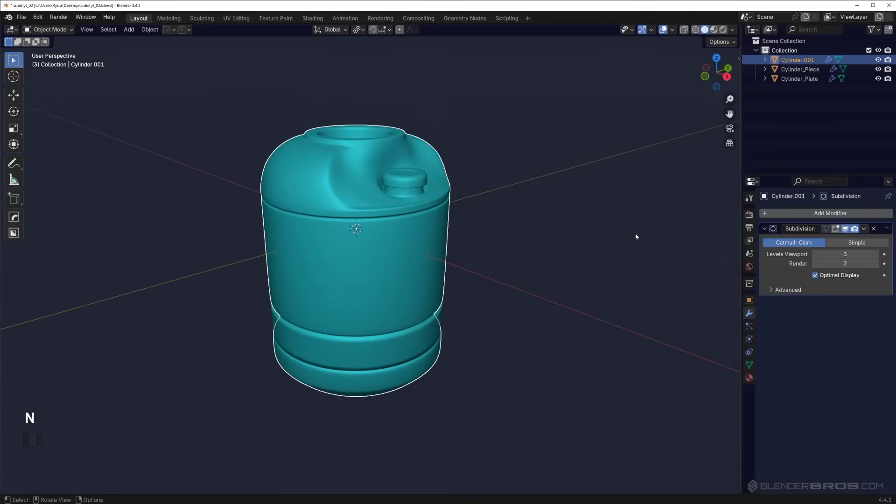
Assign the MaterialWorks Half Matte Plastic material from the Plastic library to the main cylinder.
key(n)
click(673, 117)
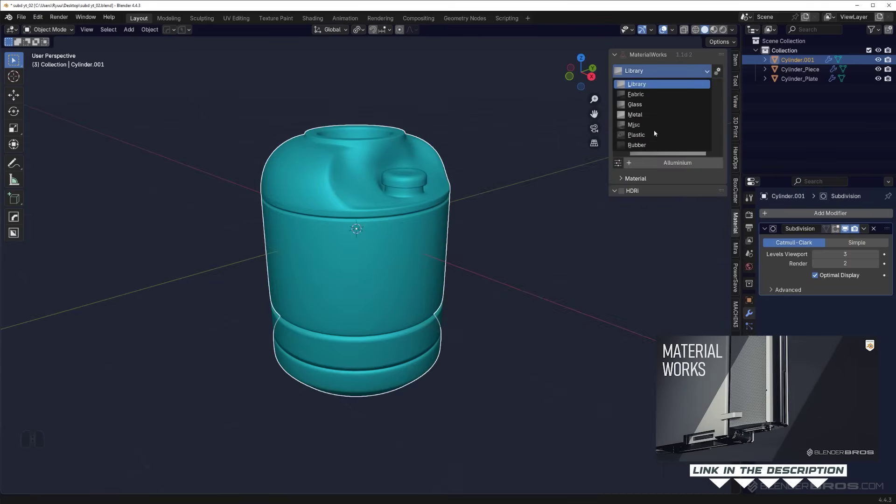
click(655, 134)
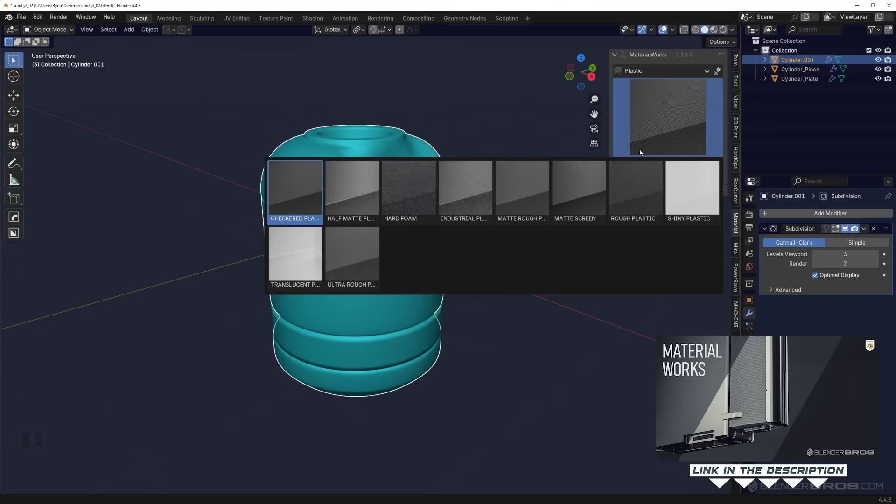
click(348, 195)
Show the scene in rendered shading and light it with a different MaterialWorks HDRI featuring several soft light areas.
click(723, 30)
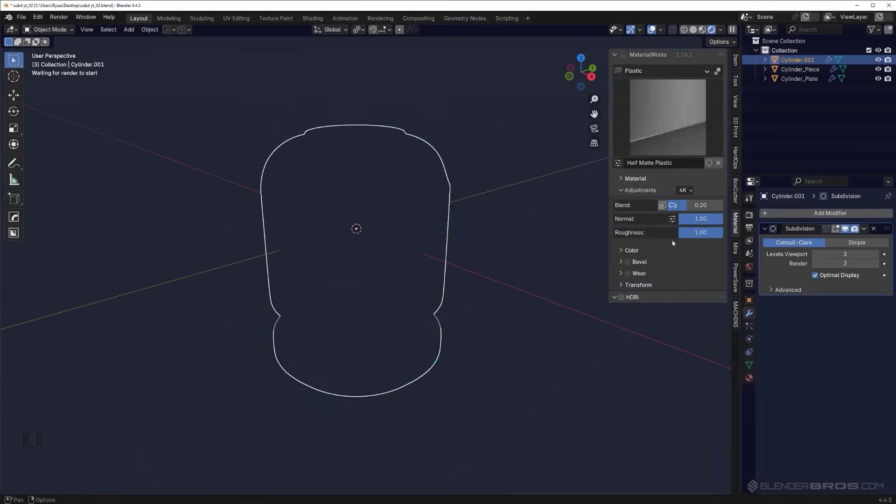
click(622, 298)
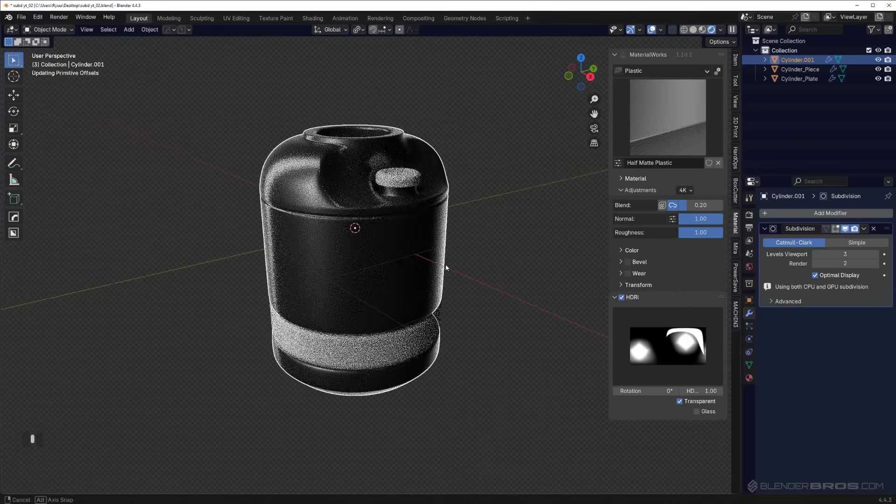
click(660, 317)
click(351, 196)
Set the cylinder's Half Matte Plastic roughness to 0.67.
middle_drag(354, 201, 497, 311)
scroll(492, 250, up, 3)
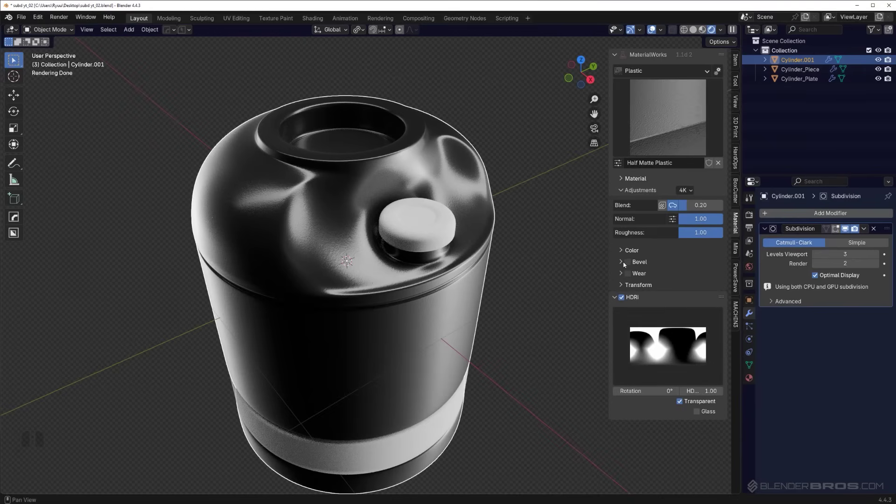
mouse_move(709, 236)
mouse_down()
mouse_move(728, 232)
mouse_move(691, 238)
mouse_move(699, 239)
mouse_up()
middle_drag(417, 323, 423, 249)
click(424, 248)
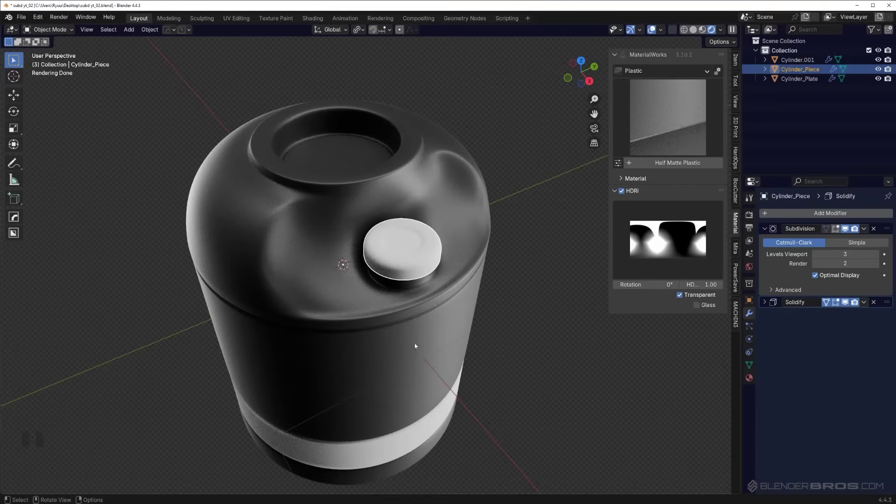
click(416, 423)
click(436, 375)
shift+click(435, 305)
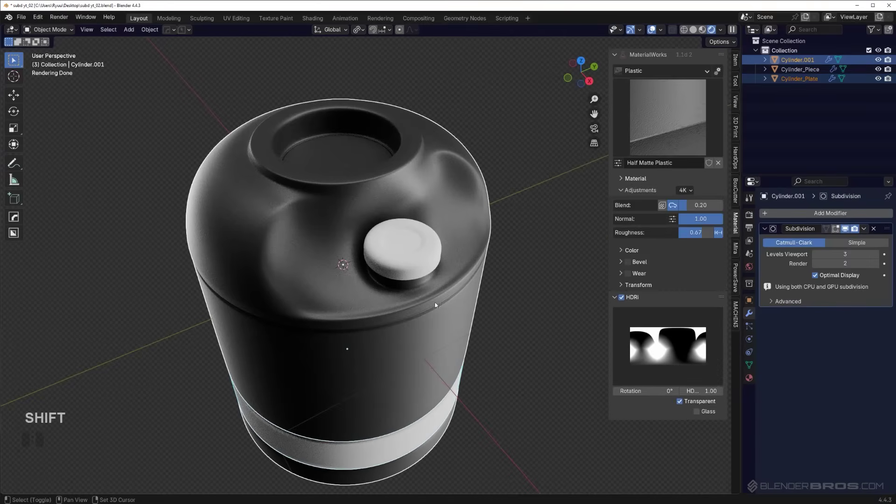
click(445, 404)
shift+click(422, 264)
shift+click(431, 335)
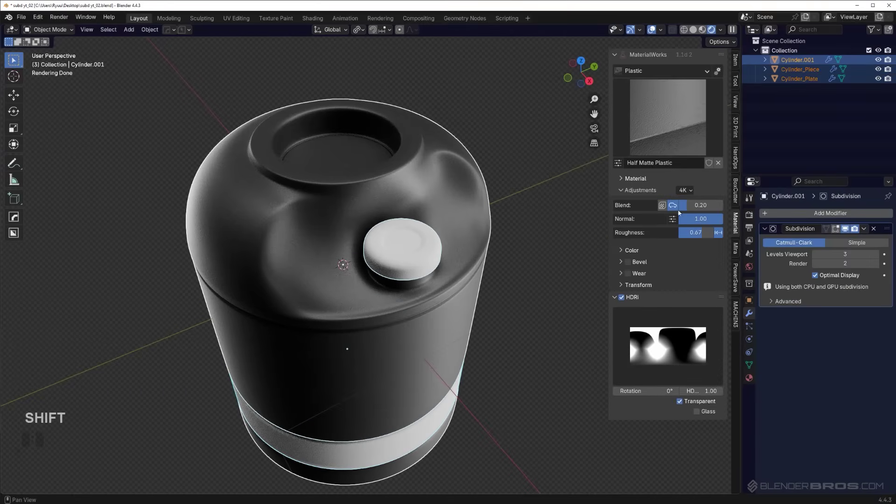
Assign the Half Matt Steel material from the Metal library to the cap on the shoulder.
click(382, 267)
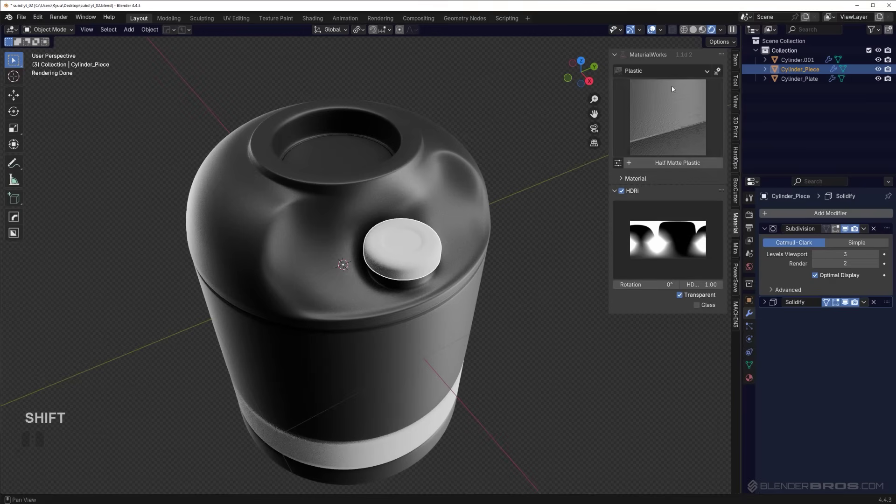
click(670, 114)
click(679, 132)
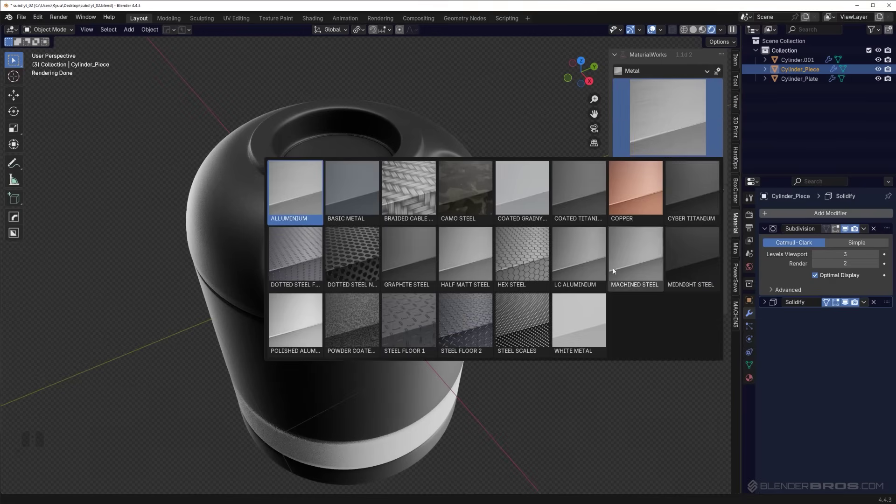
click(460, 260)
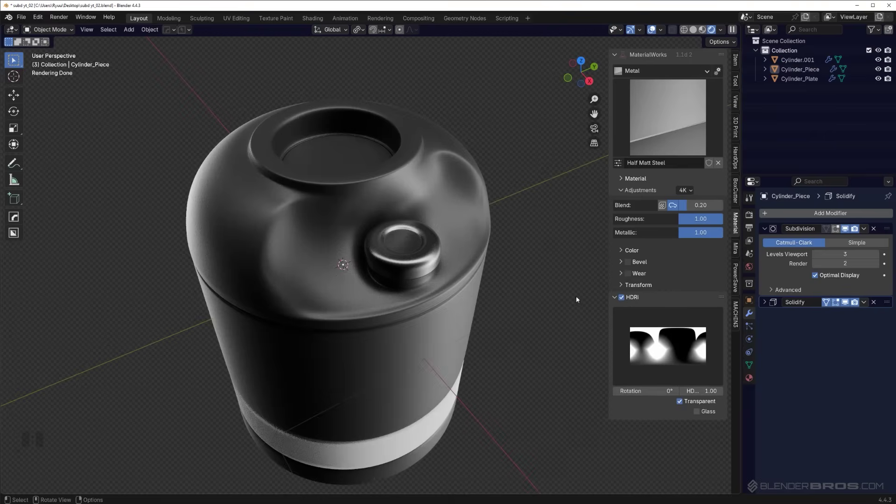
mouse_move(478, 311)
middle_down()
mouse_move(476, 302)
mouse_move(475, 310)
middle_up()
Give the lower band plate the main cylinder's Half Matte Plastic material.
click(426, 417)
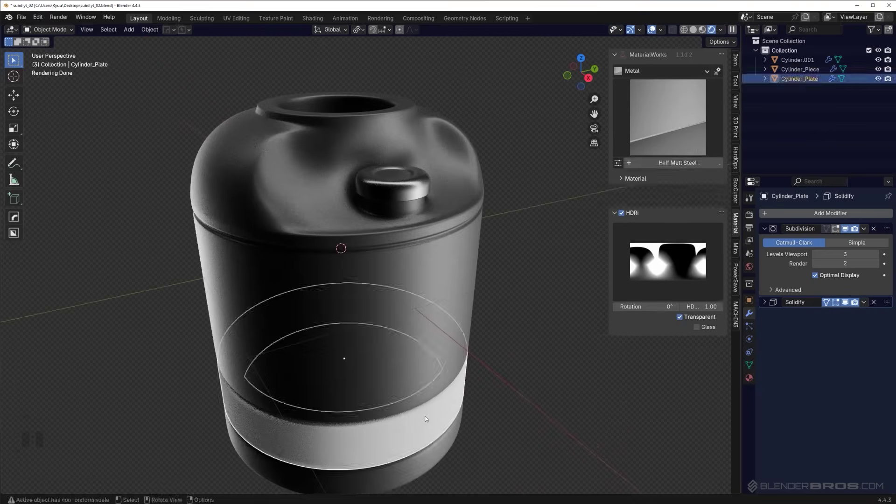
shift+click(400, 298)
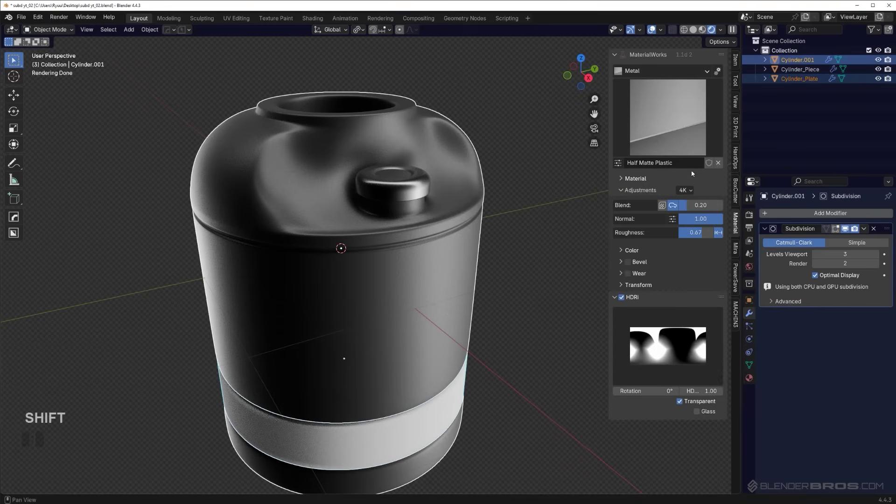
click(619, 163)
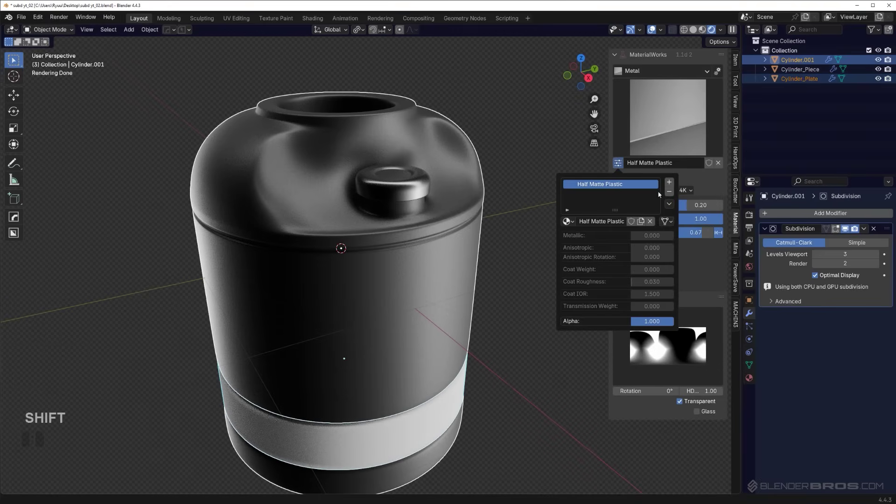
click(696, 224)
click(478, 284)
Examine the rendered container's materials and reflections from several angles, including from below.
scroll(478, 285, down, 3)
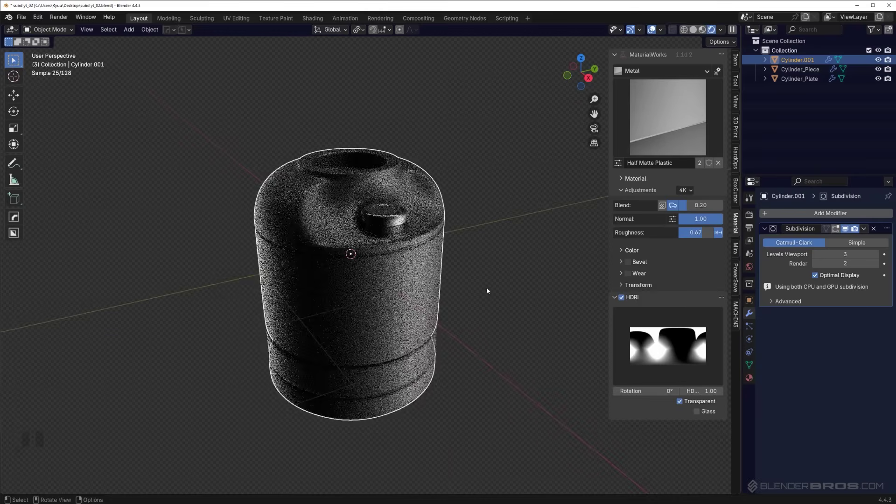
middle_drag(487, 287, 427, 239)
click(537, 246)
scroll(465, 311, up, 2)
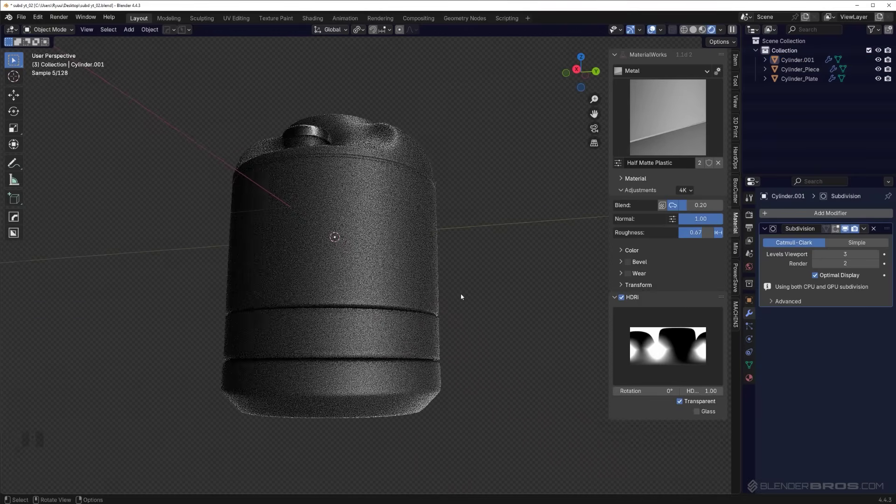
middle_drag(465, 310, 432, 296)
middle_drag(400, 261, 427, 242)
scroll(412, 301, up, 2)
shift+middle_drag(413, 301, 410, 198)
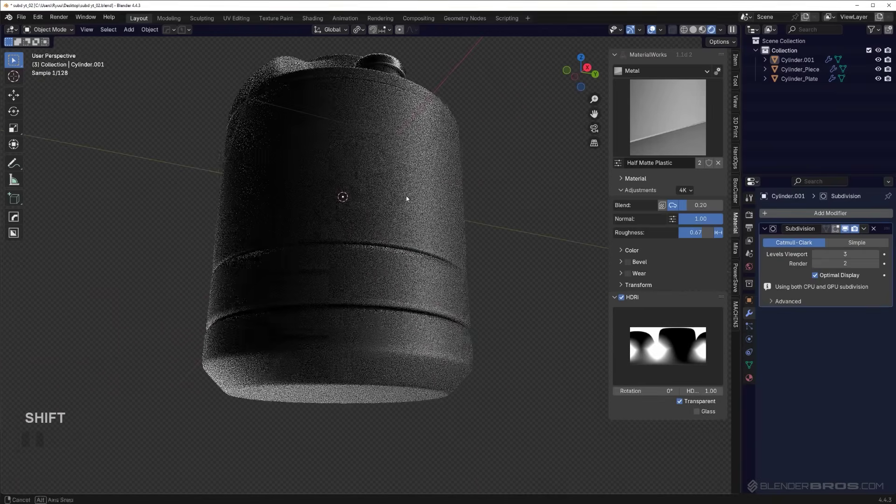
Select the full face loop around the lower band plate in Edit Mode.
click(384, 280)
key(Tab)
click(422, 321)
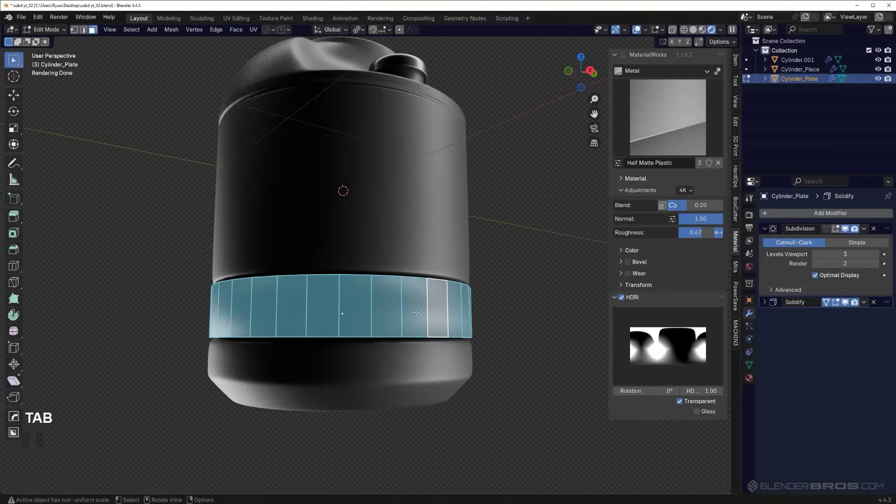
Try adding a horizontal edge loop around the upper part of the lower band plate and undo it.
key(ctrl+r)
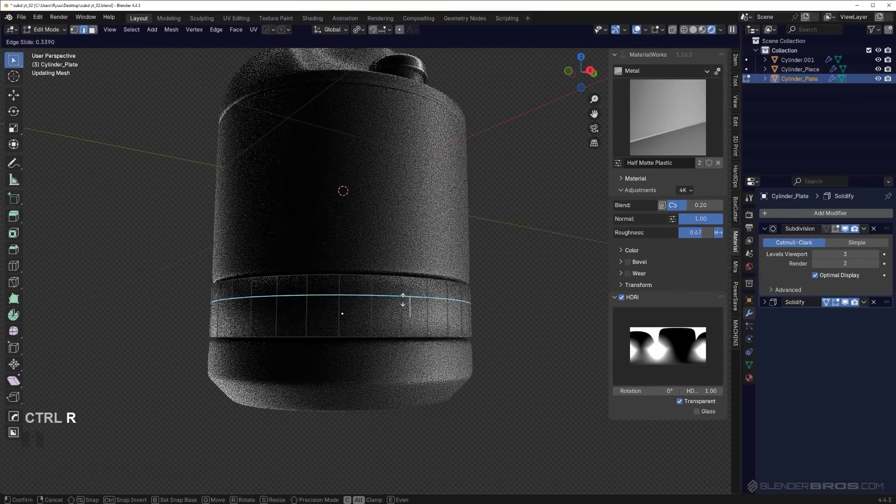
click(408, 304)
key(ctrl+z)
key(Tab)
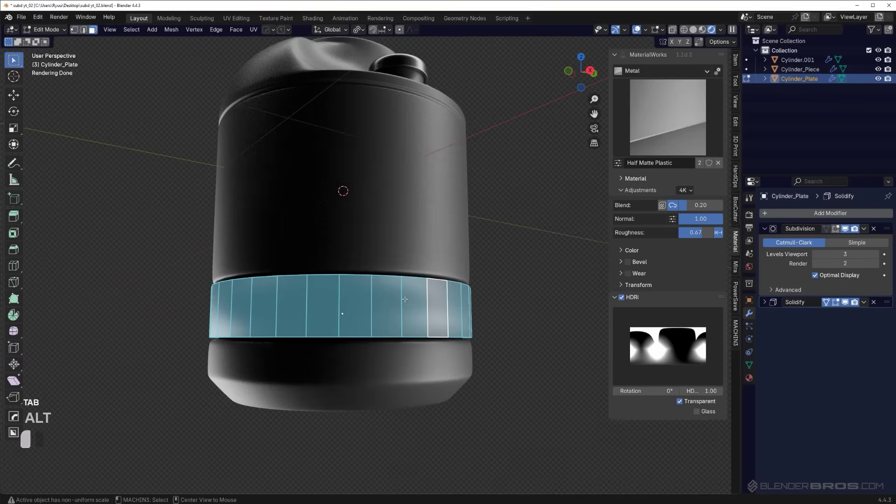
Save the scene as the next incremental version, subd yt_03.
middle_drag(405, 299, 467, 306)
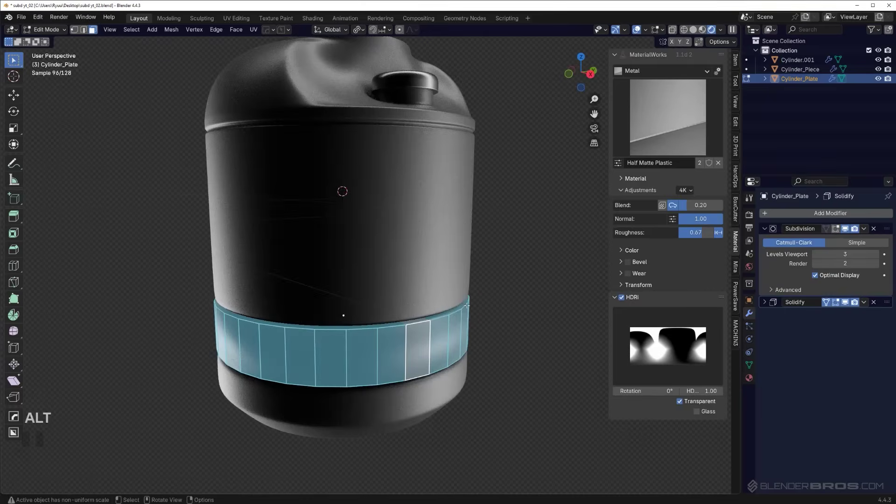
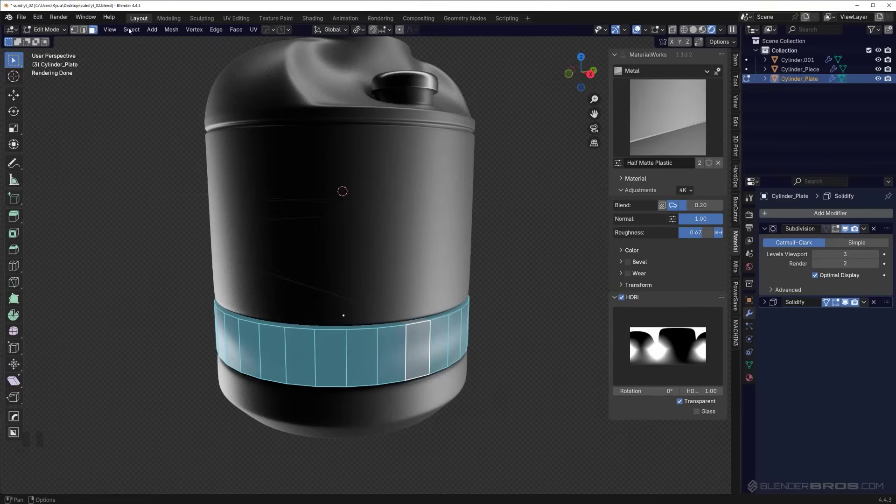
click(282, 30)
click(287, 62)
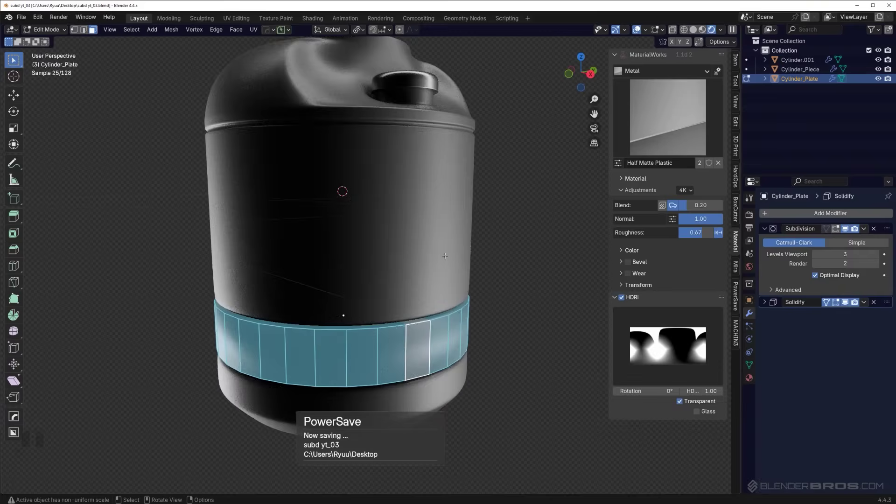
Unwrap trim 012 from the BB Trim 8 sheet onto the lower band plate's face loop and return to Object Mode.
key(d)
click(779, 266)
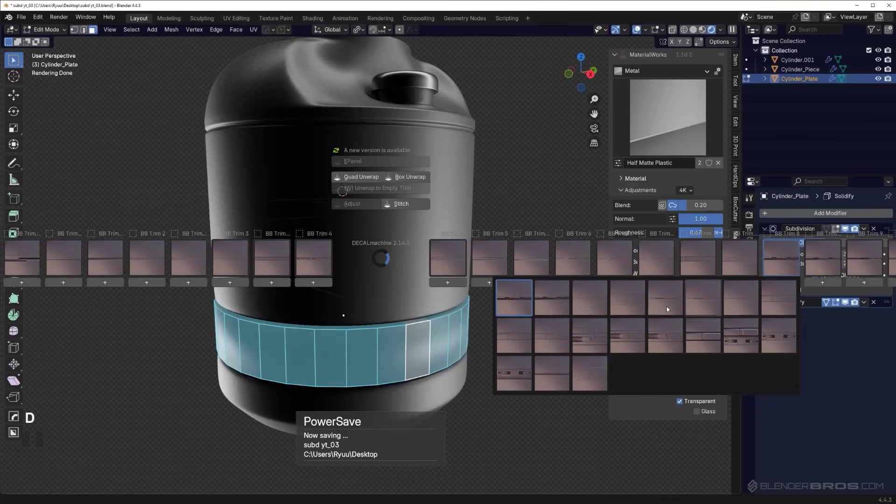
alt+click(521, 302)
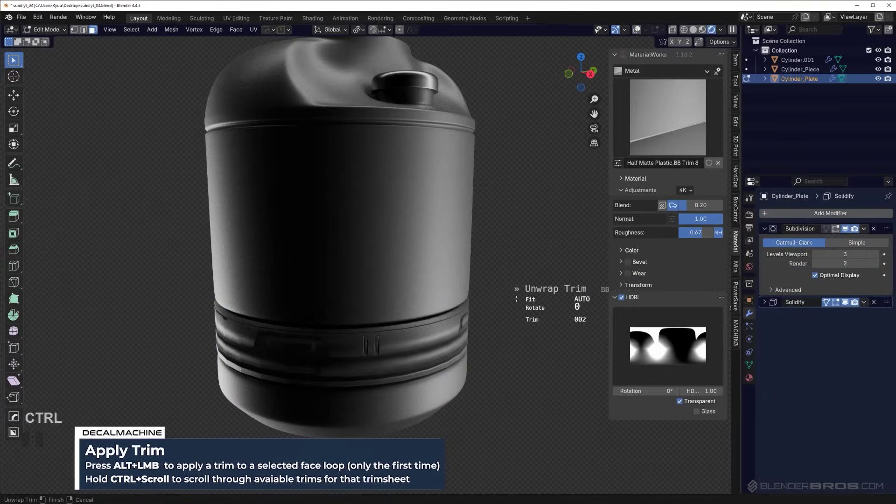
ctrl+scroll(516, 299, down, 2)
ctrl+scroll(516, 299, down, 1)
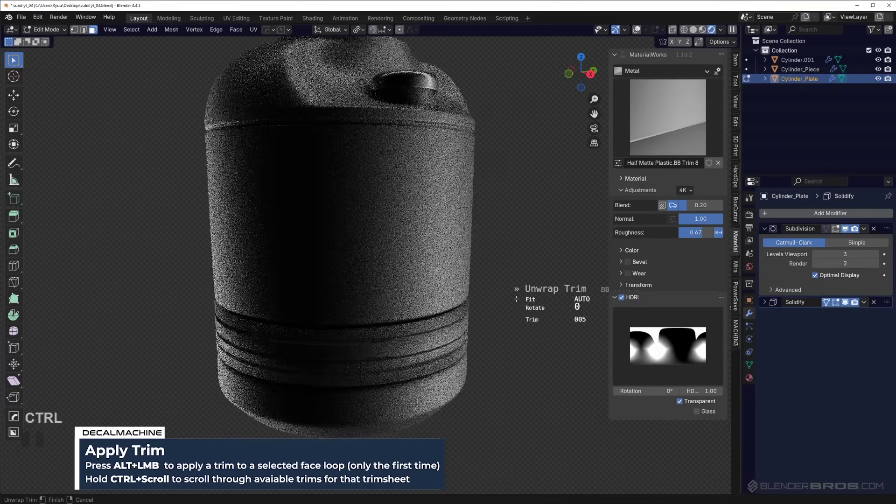
ctrl+scroll(517, 299, down, 2)
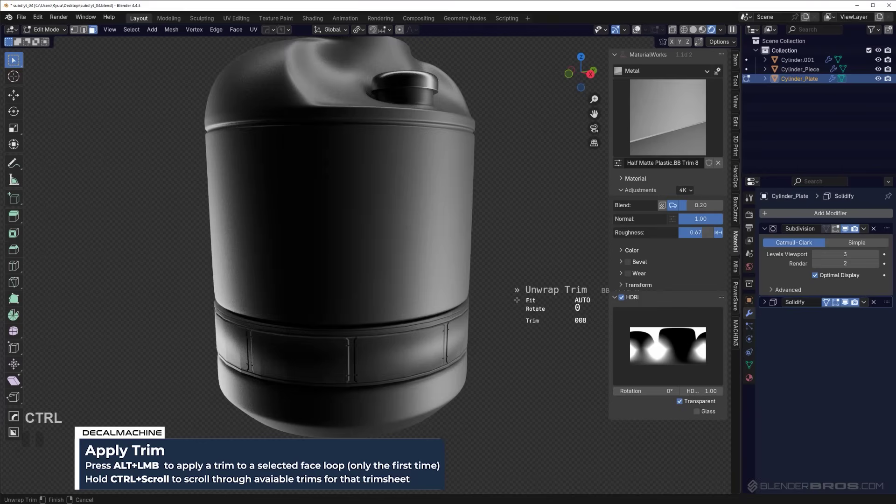
ctrl+scroll(517, 300, down, 3)
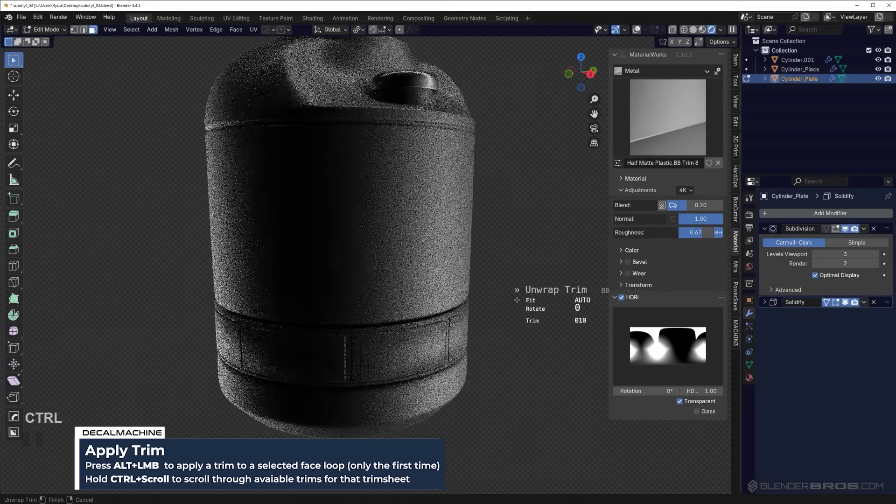
ctrl+scroll(519, 301, down, 2)
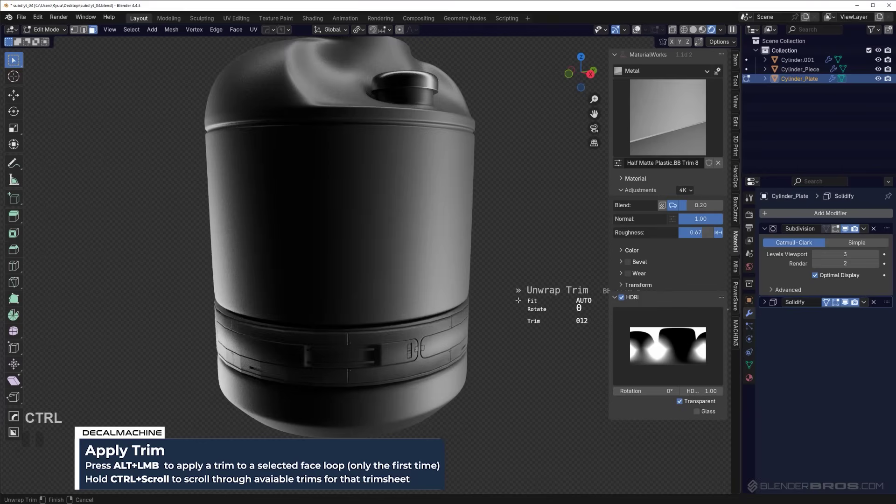
key(Tab)
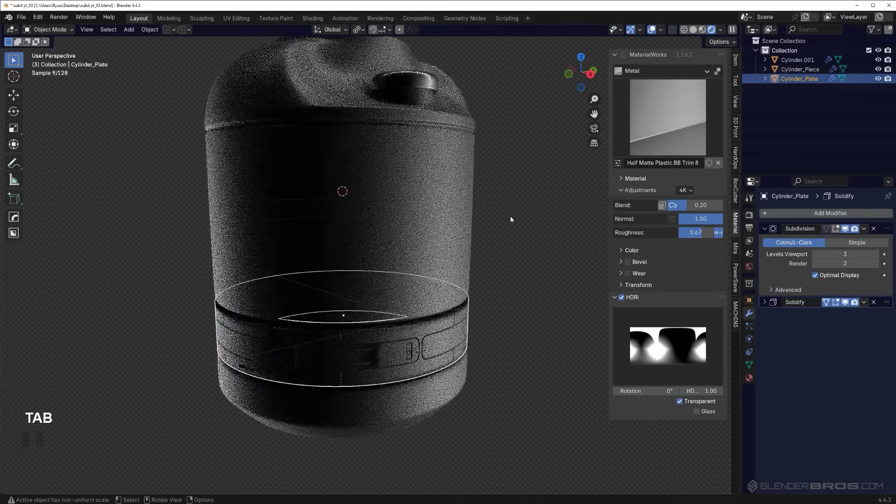
Select the outer face loop on the rim of the main container's top opening in Edit Mode.
middle_drag(511, 216, 390, 279)
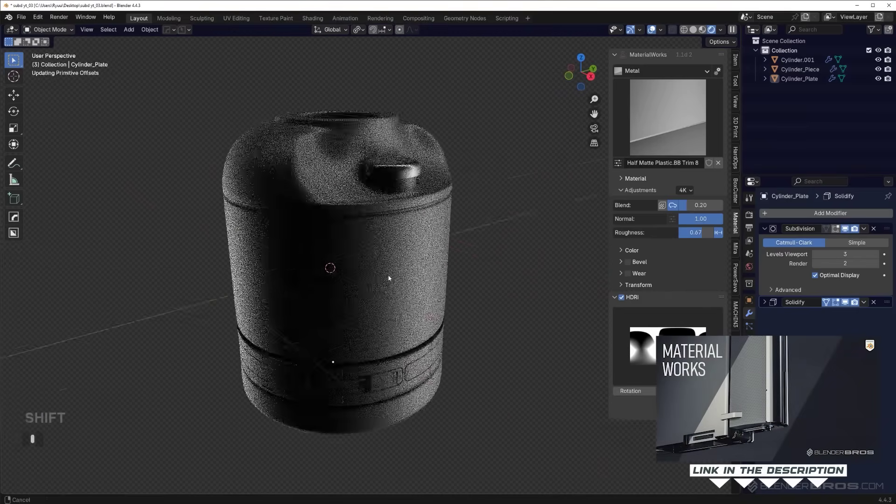
scroll(388, 275, up, 4)
shift+middle_drag(366, 196, 386, 294)
shift+middle_drag(434, 336, 490, 369)
scroll(410, 262, up, 4)
click(412, 259)
key(Tab)
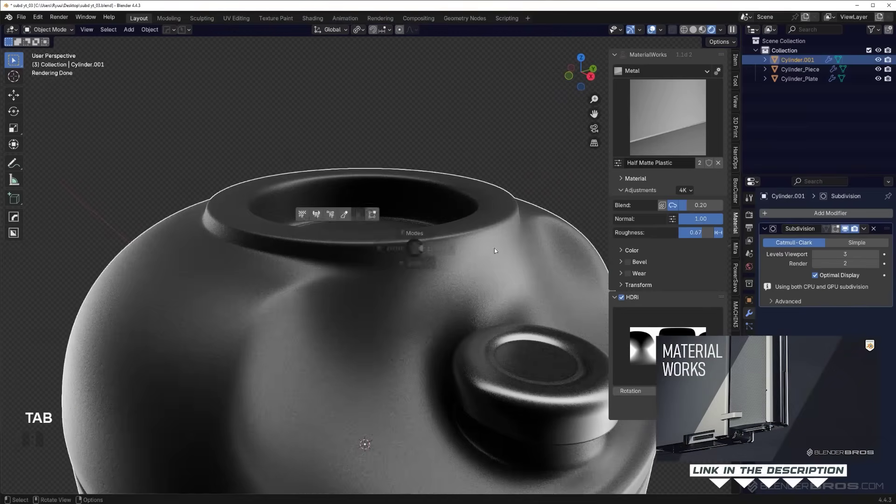
shift+middle_drag(443, 243, 388, 263)
scroll(388, 263, up, 4)
alt+click(388, 263)
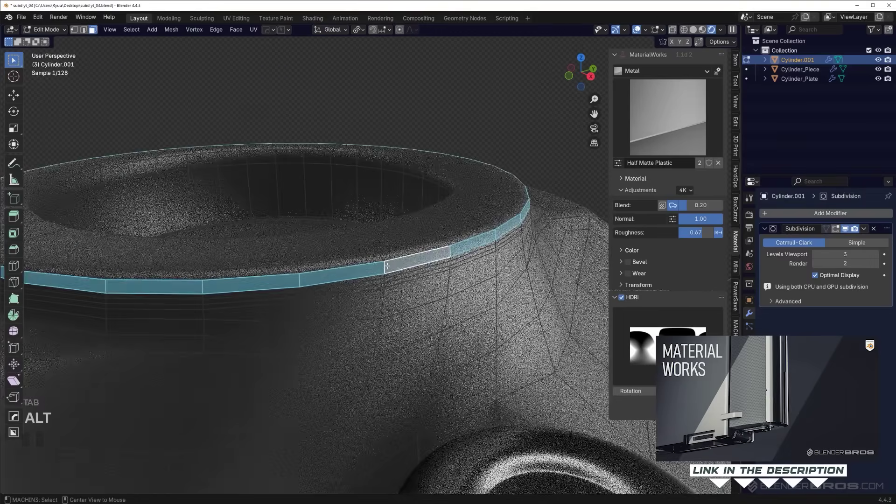
scroll(388, 263, down, 4)
Try various trims from the BB Trim 6 sheet on the rim's face loop, up to trim 018, and cancel the unwrap.
key(d)
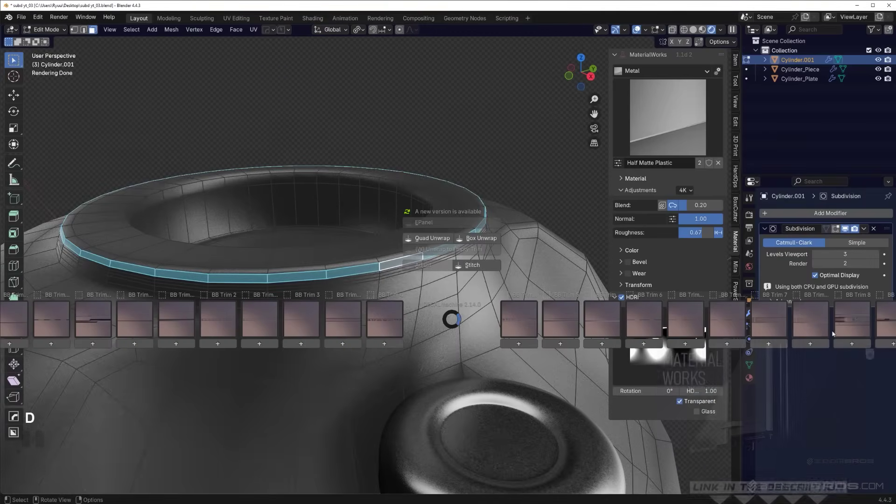
key(d)
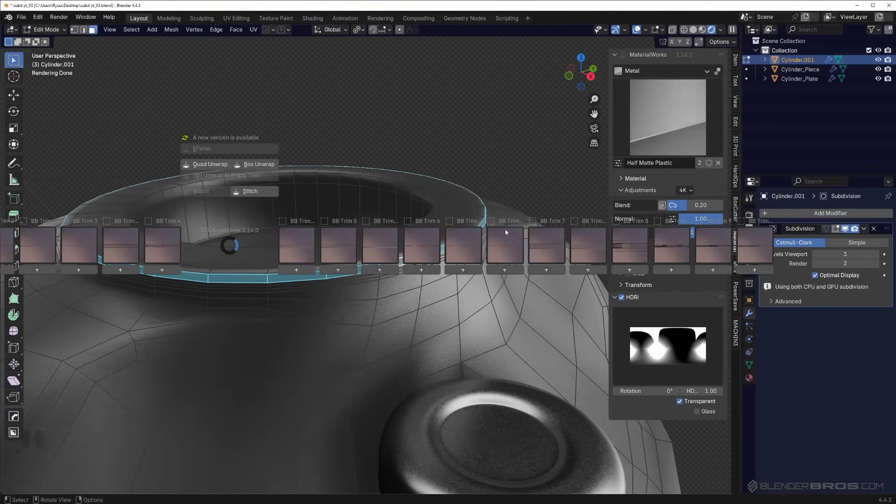
click(667, 257)
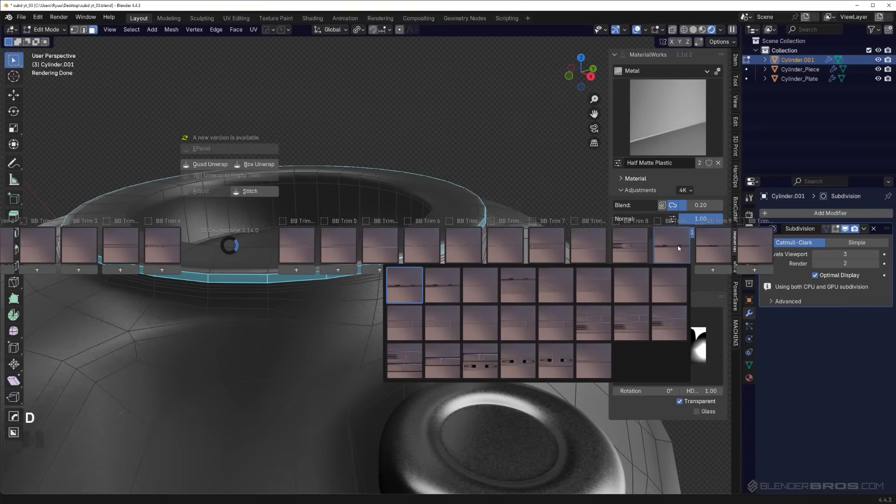
click(545, 248)
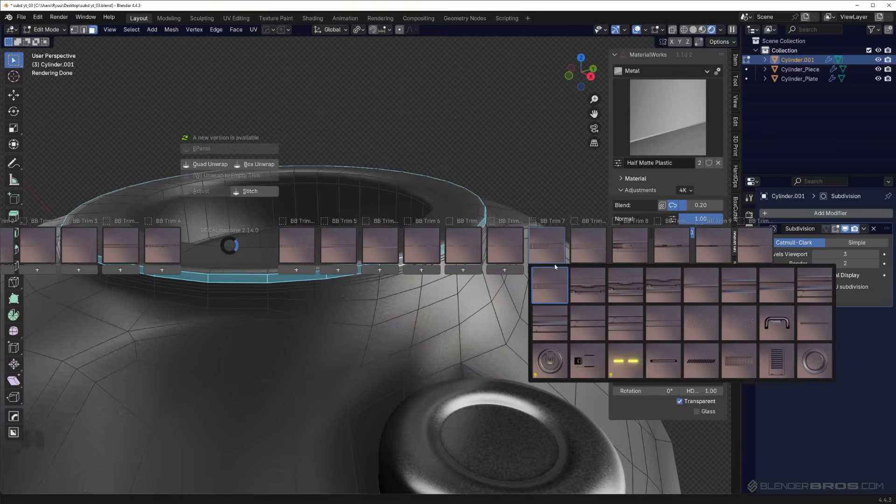
click(416, 260)
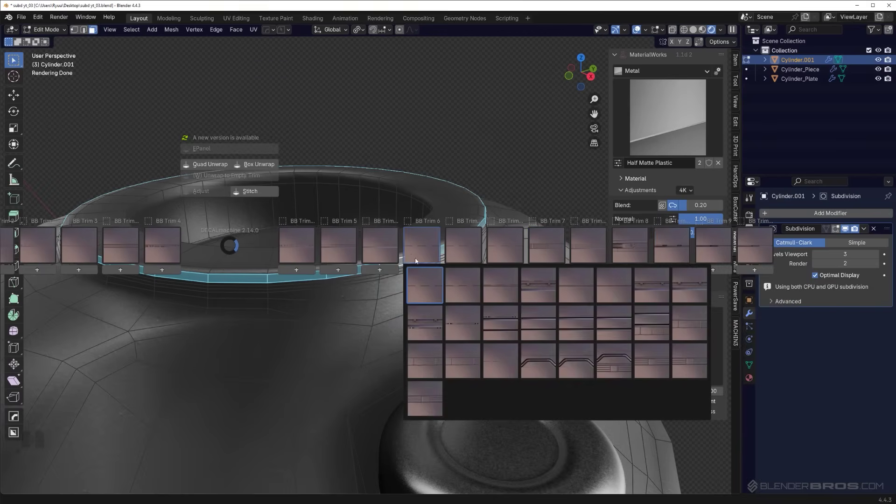
click(424, 288)
ctrl+scroll(424, 287, up, 4)
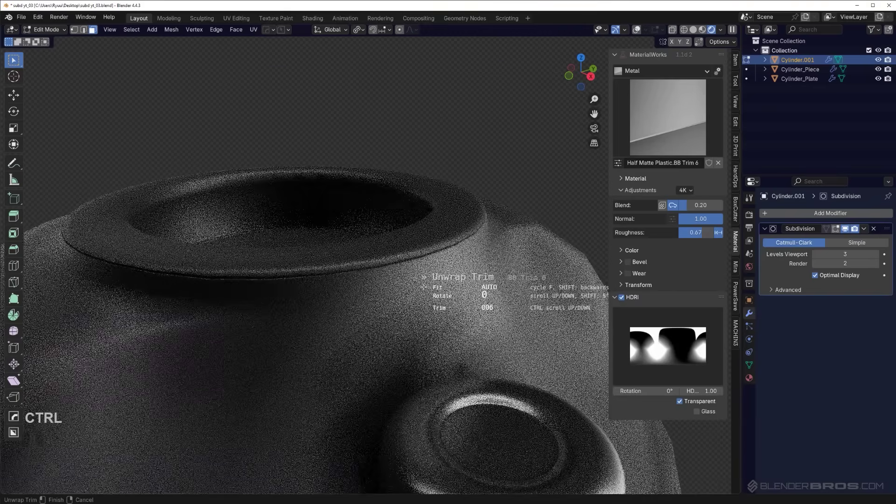
ctrl+scroll(424, 286, up, 1)
ctrl+scroll(424, 286, up, 3)
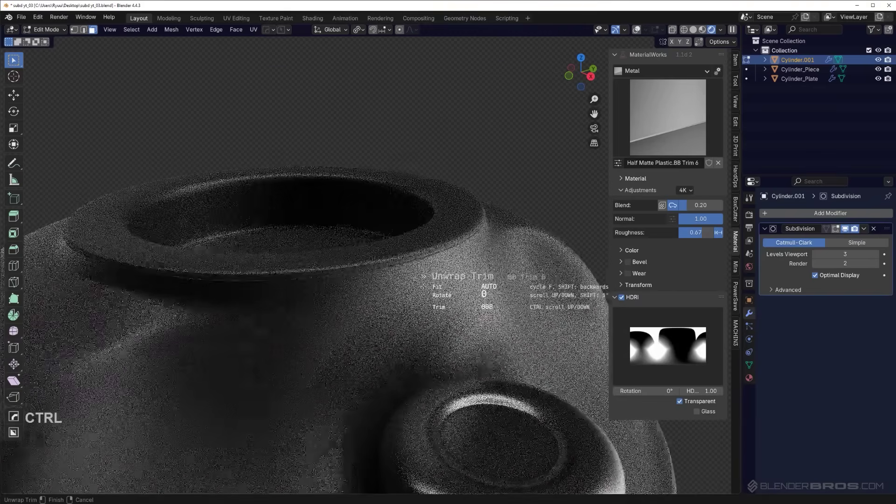
ctrl+scroll(423, 287, up, 3)
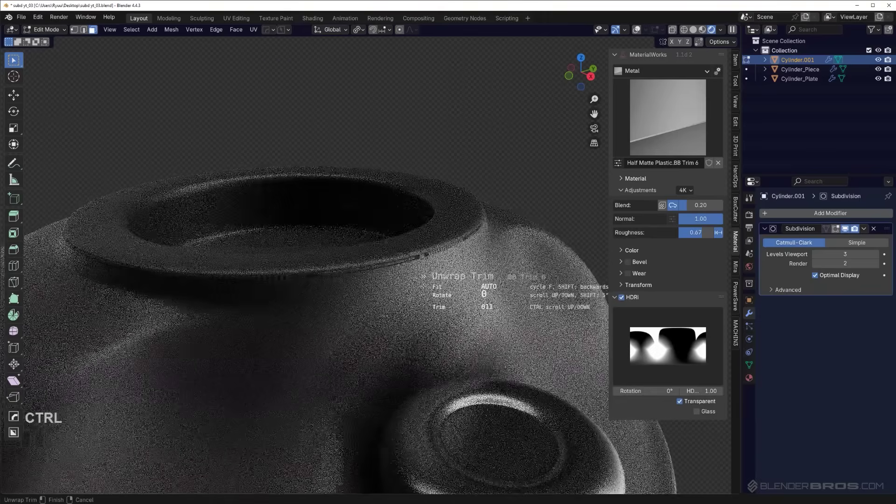
ctrl+scroll(423, 286, up, 4)
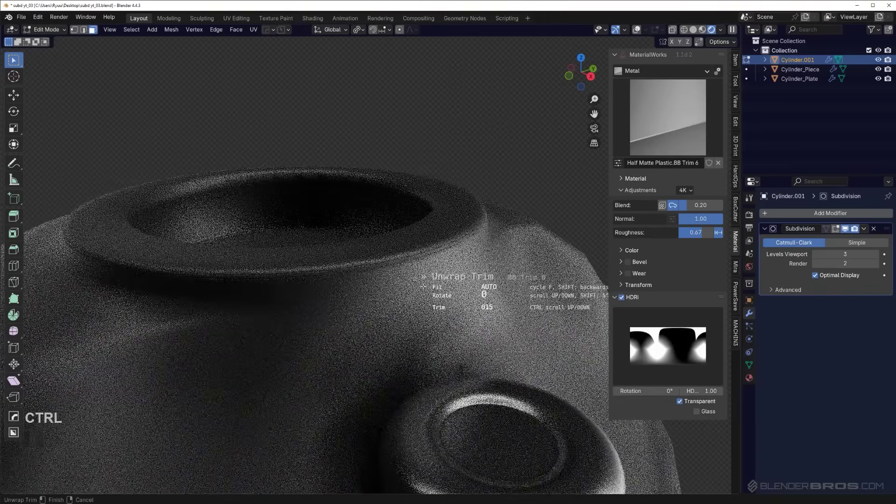
ctrl+scroll(424, 287, up, 5)
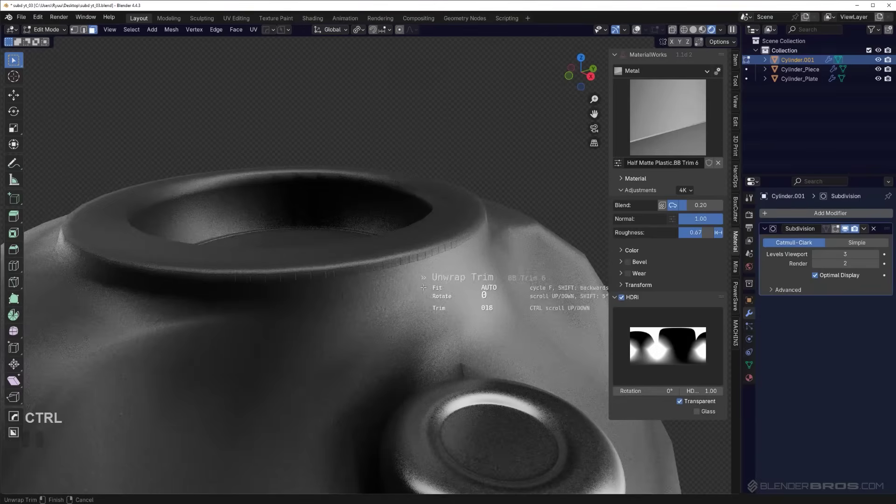
click(424, 287)
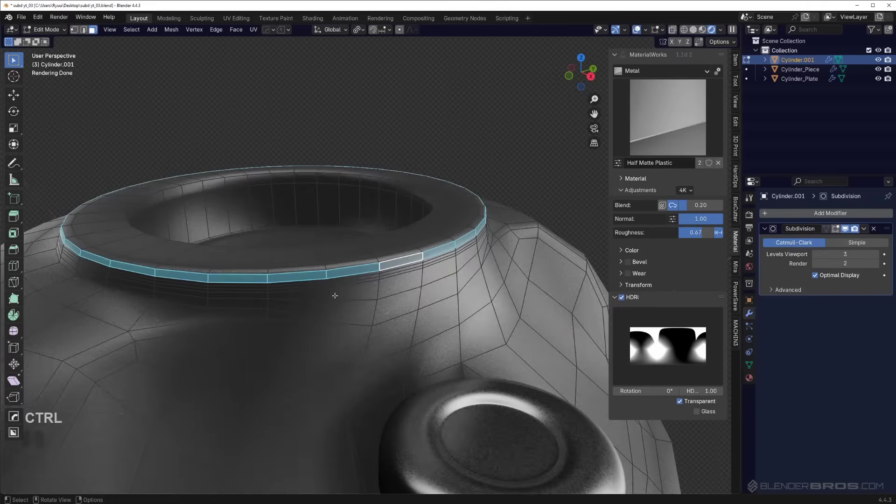
Try trim 001 of the BB Trim 9 sheet on the opening's rim face loop and cancel it.
key(d)
click(782, 304)
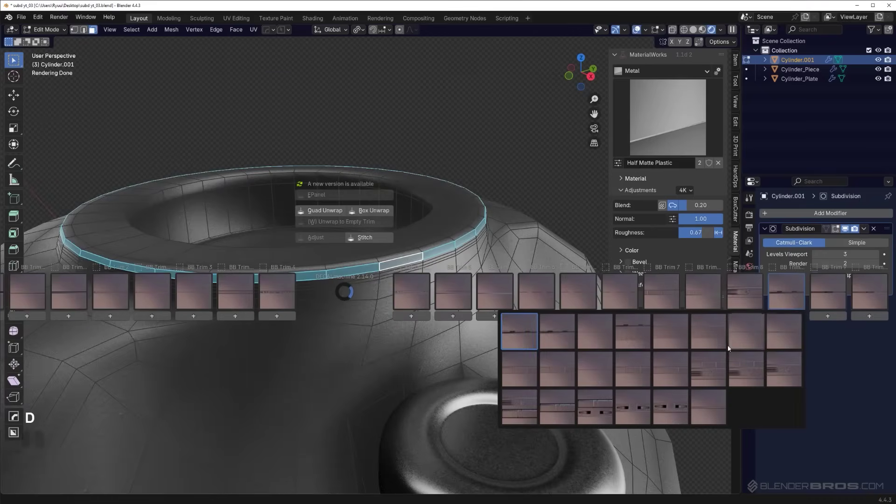
click(515, 338)
right_click(322, 290)
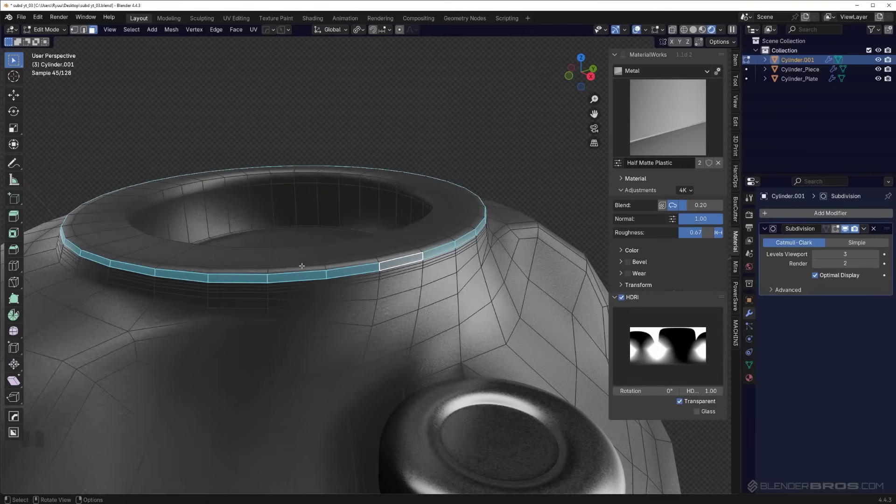
key(d)
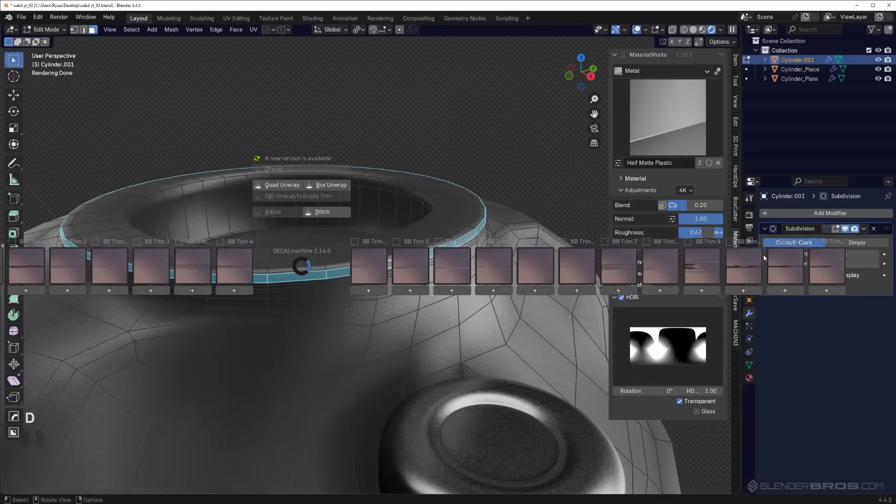
click(787, 270)
click(521, 309)
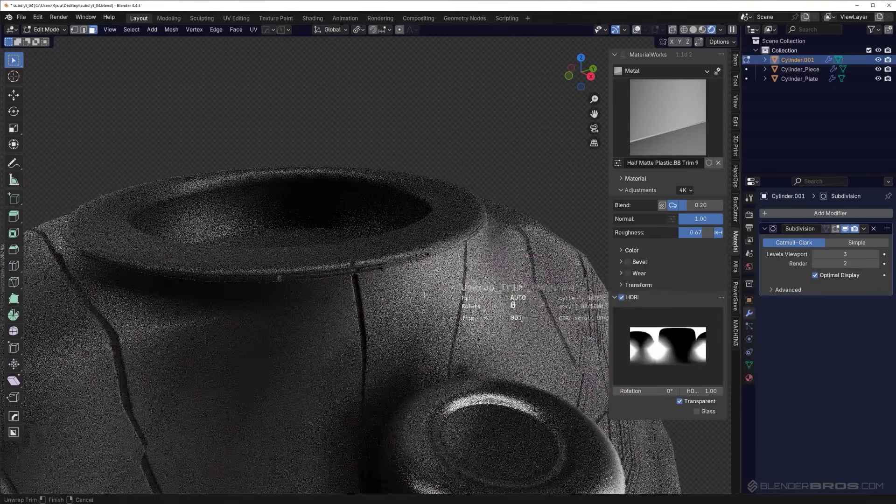
right_click(407, 281)
Try various trims from the BB Trim 9 sheet on the opening rim's outer face loop, up to trim 013.
key(d)
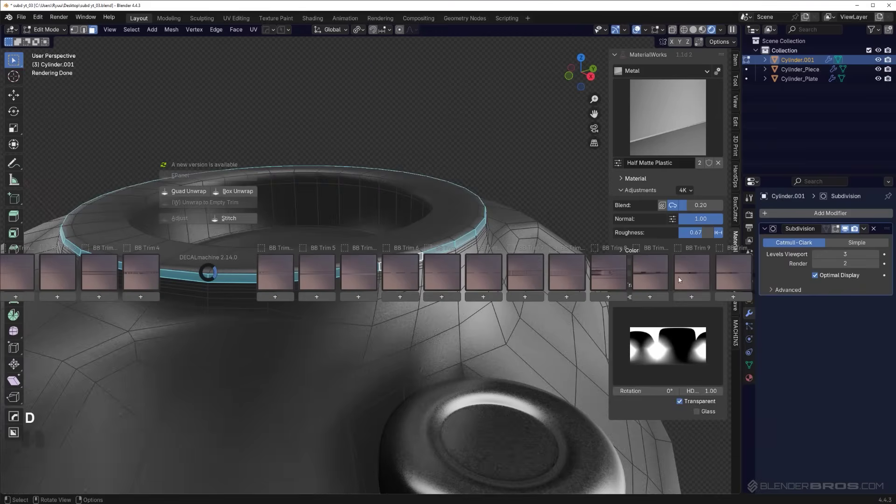
click(700, 278)
click(417, 329)
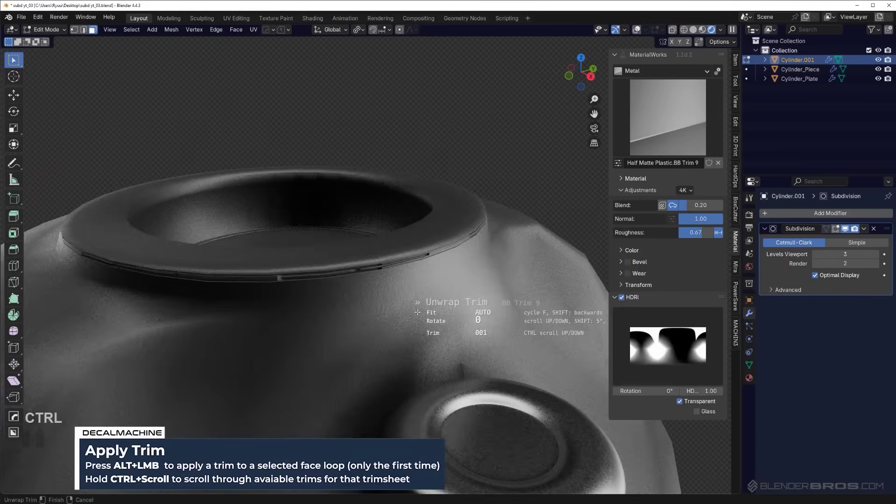
ctrl+scroll(417, 312, down, 3)
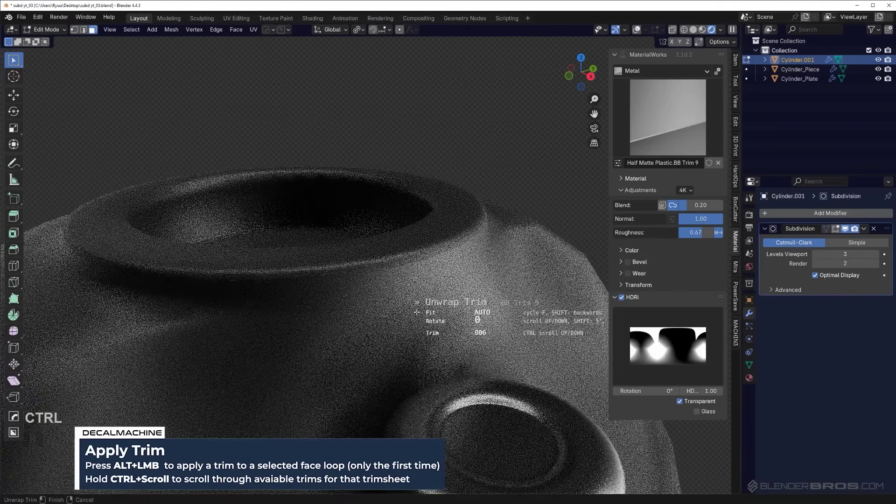
ctrl+scroll(417, 312, down, 4)
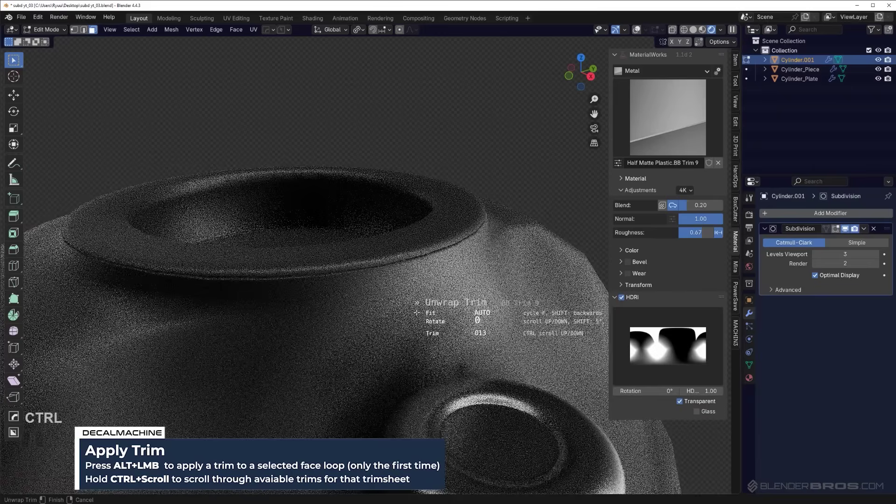
click(417, 312)
key(Tab)
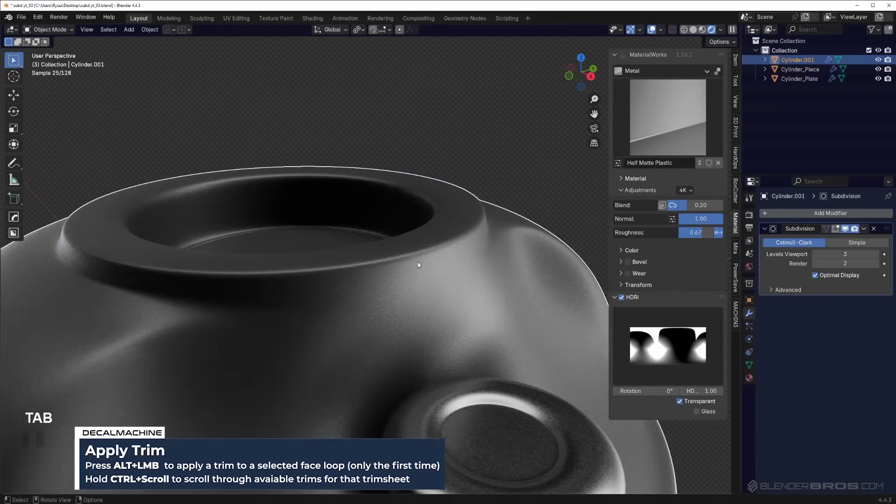
click(539, 255)
key(d)
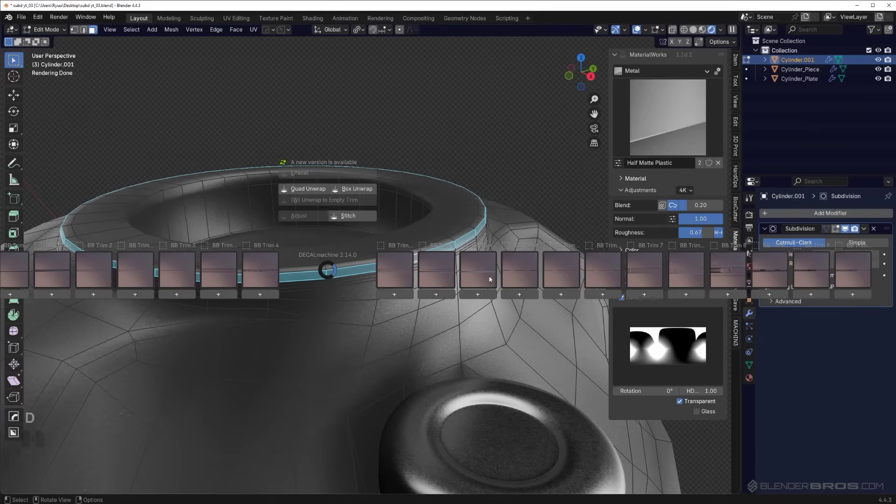
key(Escape)
Try the first trim of another trim sheet on the rim's outer face loop, review it in Object Mode, and undo the unwrap.
key(d)
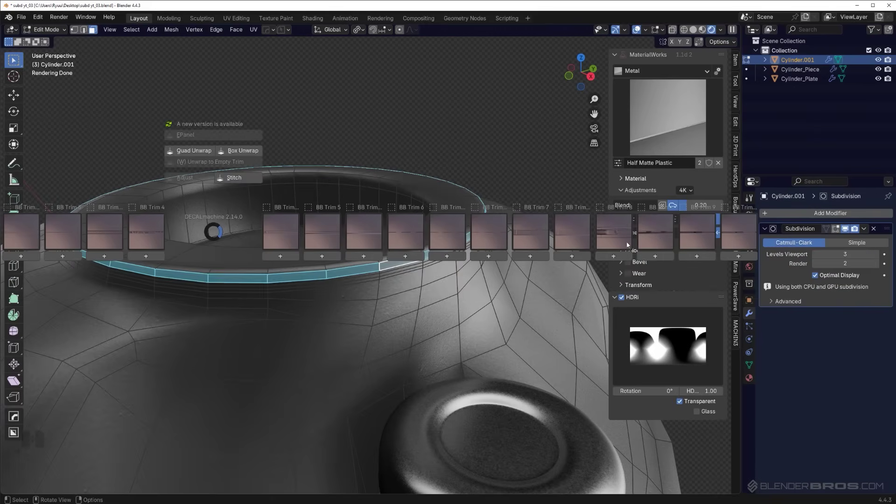
click(662, 237)
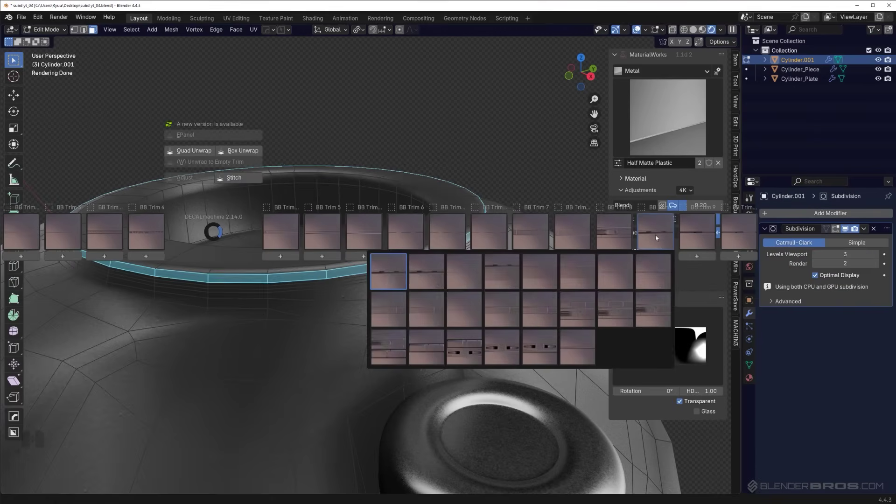
click(390, 274)
key(Tab)
click(410, 185)
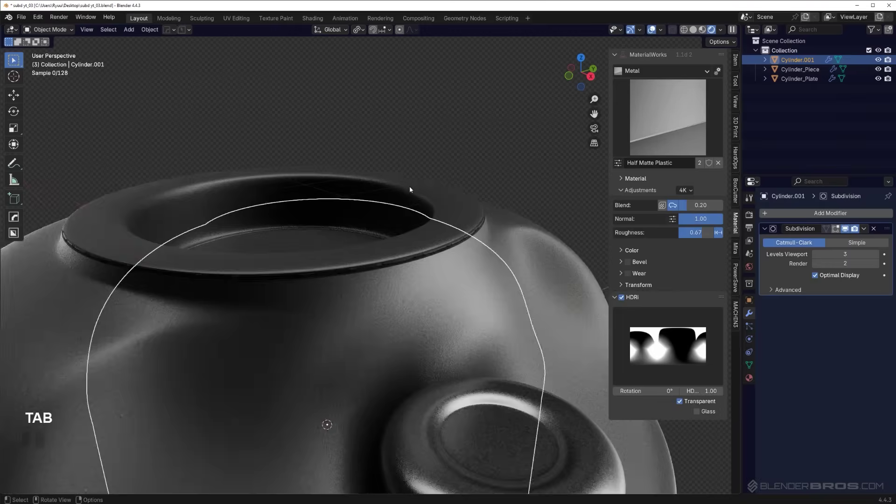
scroll(452, 206, down, 4)
mouse_move(467, 225)
middle_down()
mouse_move(394, 200)
mouse_move(465, 225)
middle_up()
scroll(450, 217, up, 4)
key(ctrl+z)
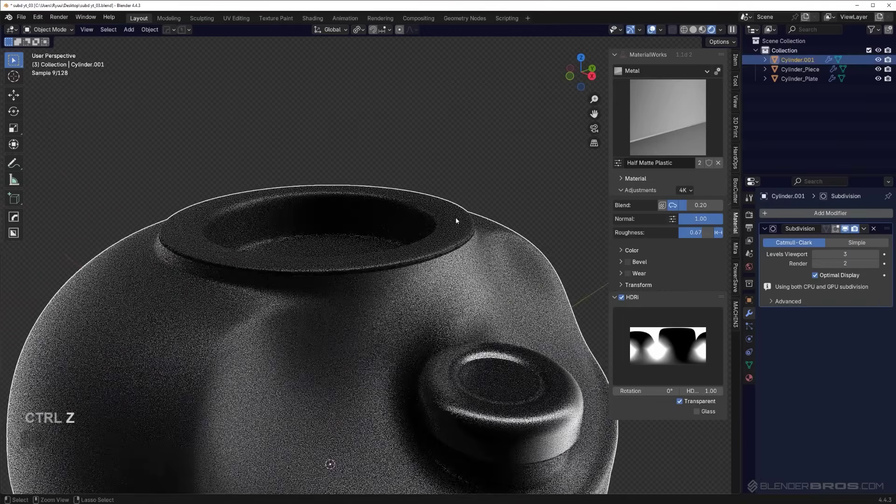
key(ctrl+z)
Add one centred loop cut around the flat top of the opening's rim and select the outer of the resulting face loops.
key(Tab)
scroll(466, 174, down, 4)
middle_drag(466, 174, 403, 258)
scroll(401, 284, up, 4)
drag(406, 258, 439, 250)
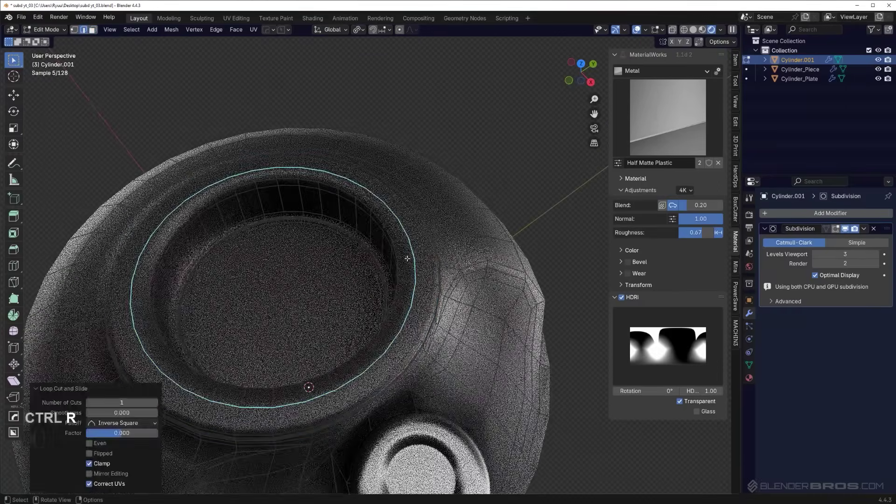
key(Tab)
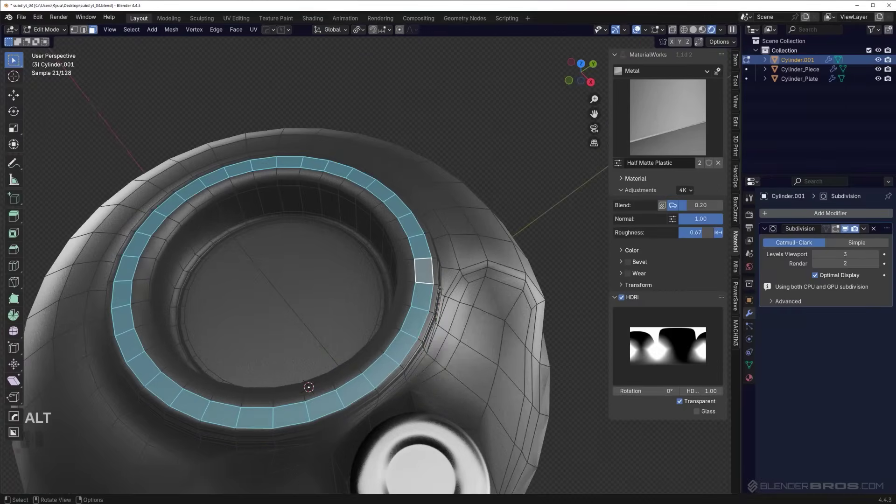
Unwrap a groove trim from the BB Trim 7 sheet onto the rim's top face loop, return to Object Mode and deselect the container.
key(d)
click(771, 310)
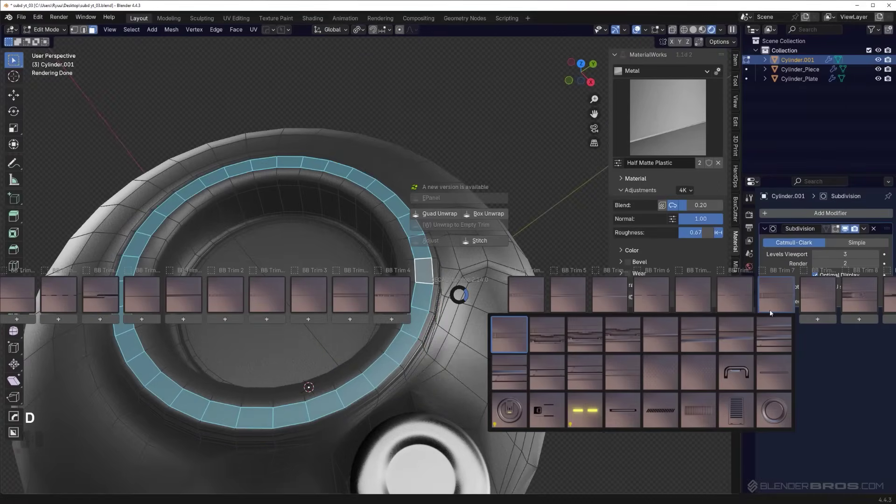
click(510, 334)
ctrl+scroll(511, 333, up, 3)
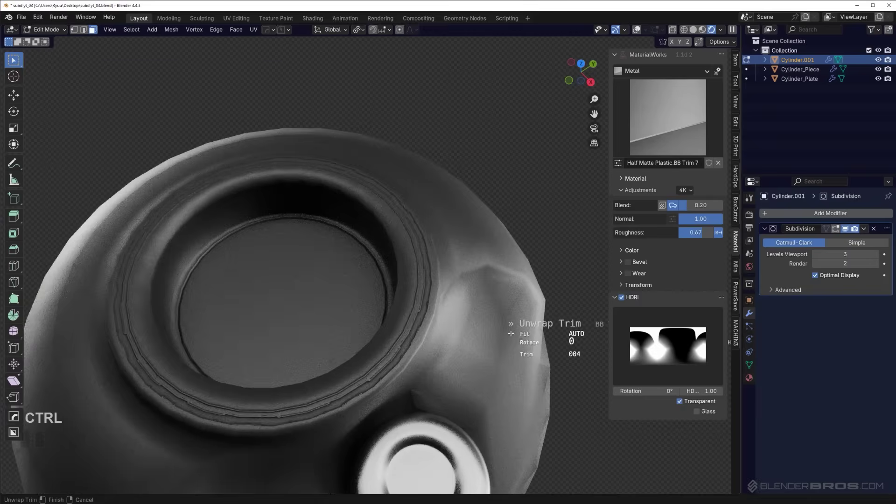
click(511, 335)
key(Tab)
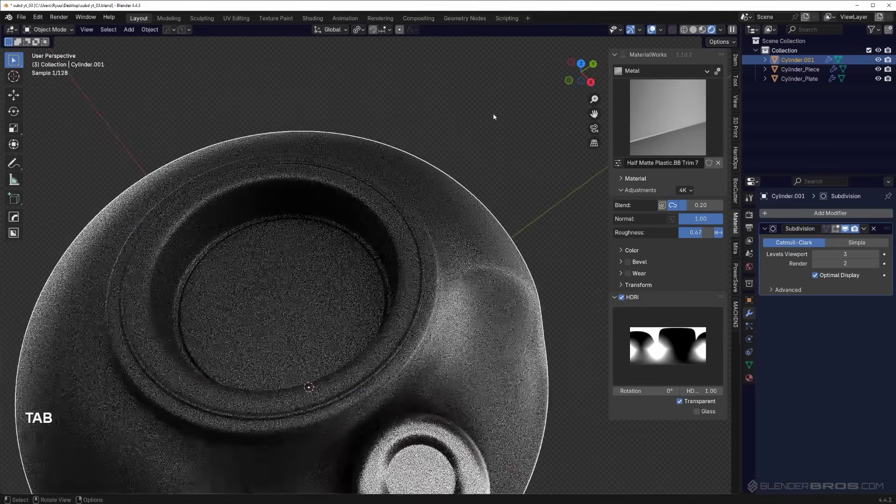
click(504, 180)
Select the lower face loop around the side of the small steel cap in Edit Mode.
scroll(467, 215, down, 3)
middle_drag(430, 250, 376, 206)
scroll(373, 259, down, 2)
scroll(373, 260, up, 3)
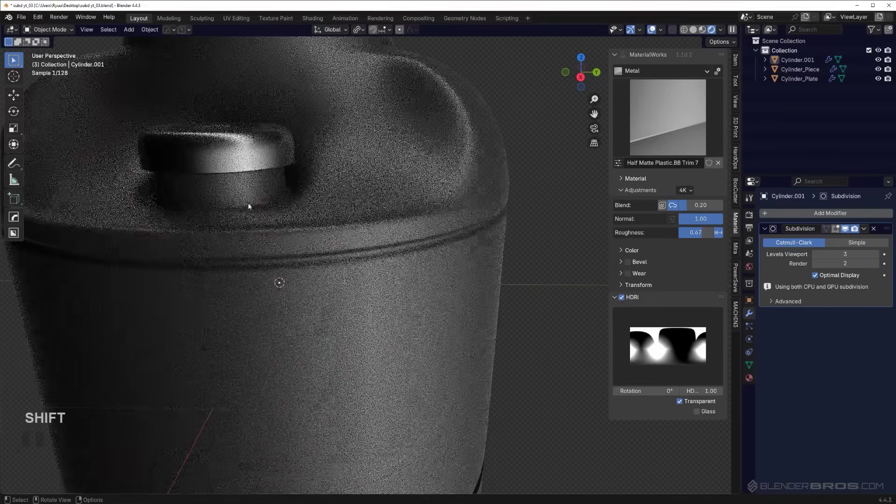
click(243, 164)
key(Tab)
scroll(331, 239, up, 3)
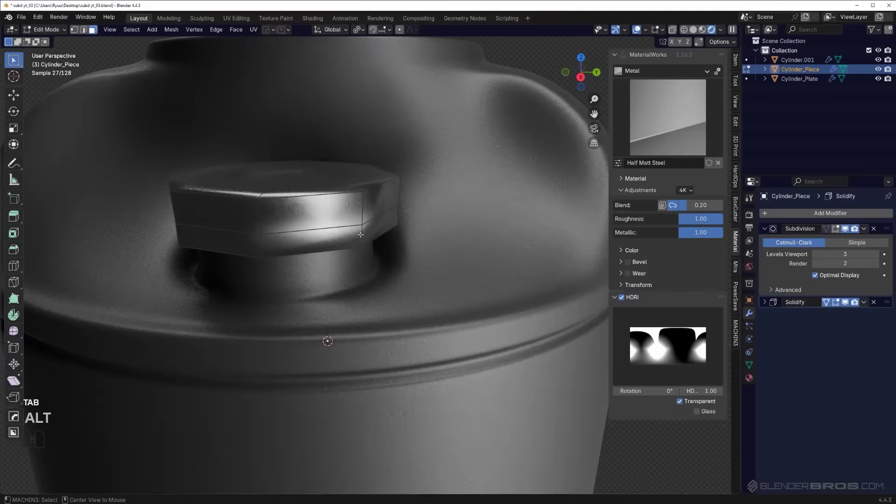
alt+click(331, 239)
Try the first trim of a trim sheet on the steel cap's lower face loop and cancel it.
key(d)
click(823, 242)
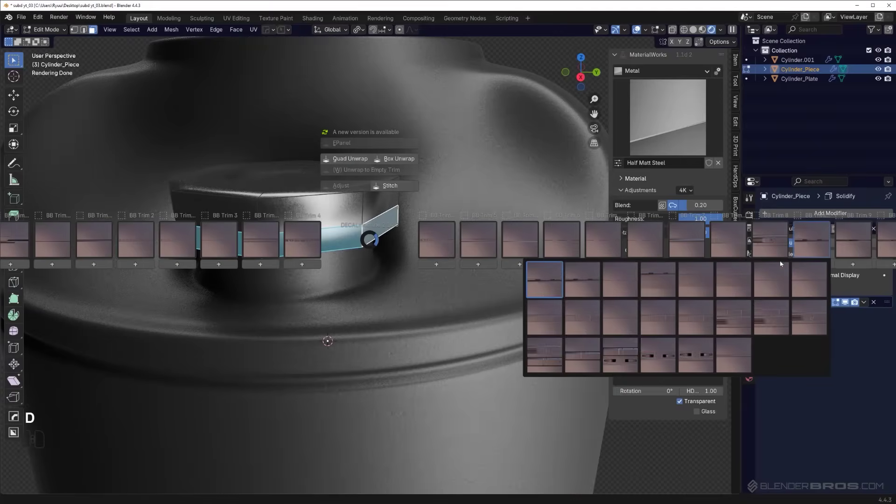
click(544, 279)
click(544, 278)
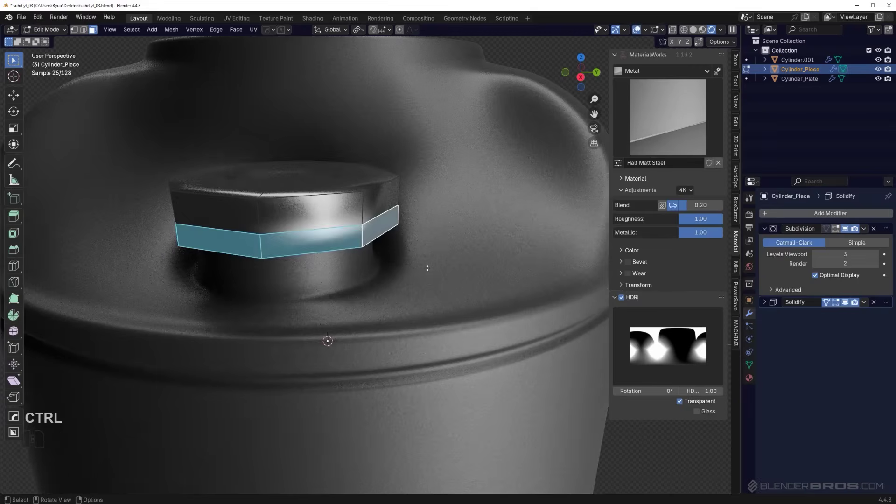
Unwrap trim 004 from the BB Trim 2 sheet onto the steel cap's lower face loop, return to Object Mode and deselect the cap.
key(d)
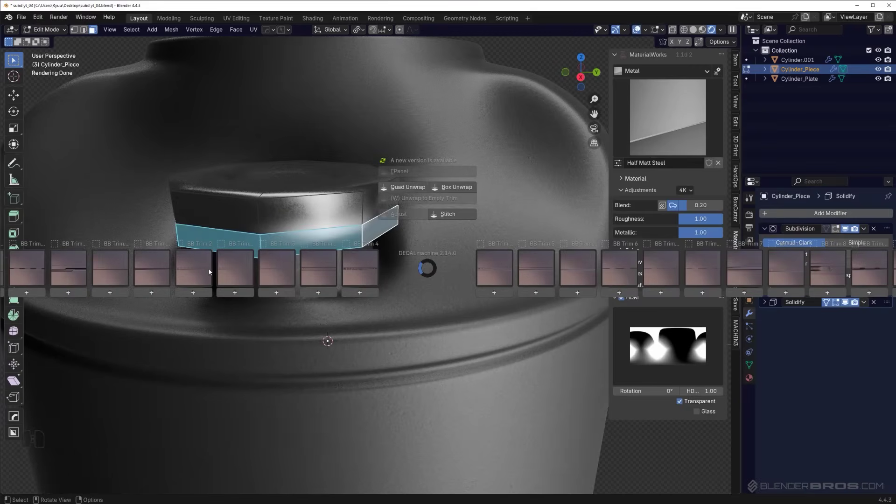
click(194, 271)
alt+click(197, 296)
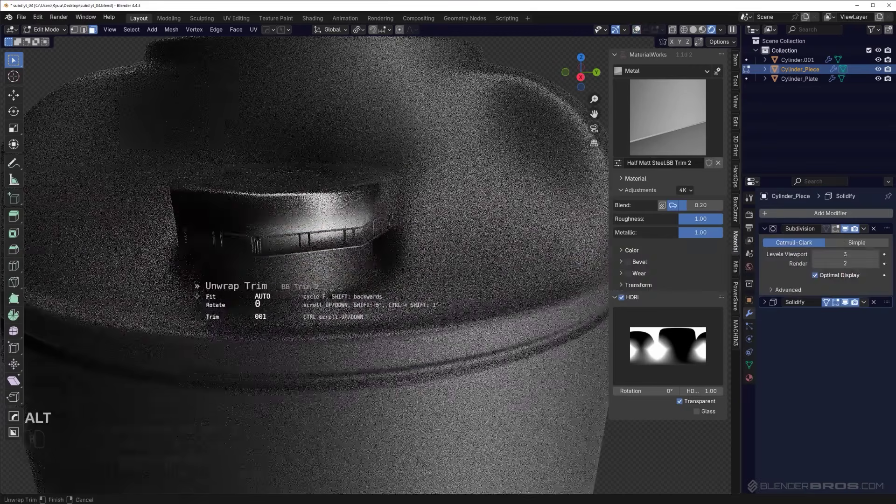
ctrl+scroll(197, 296, up, 3)
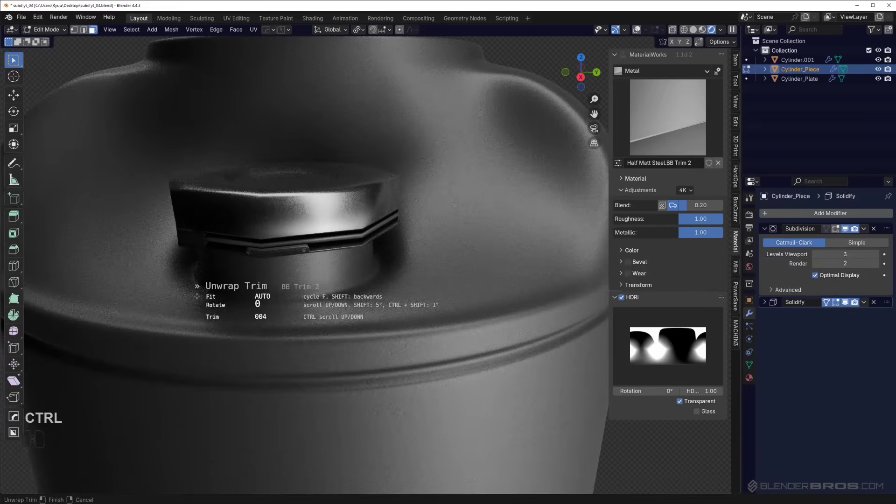
key(Tab)
scroll(334, 236, down, 4)
click(538, 237)
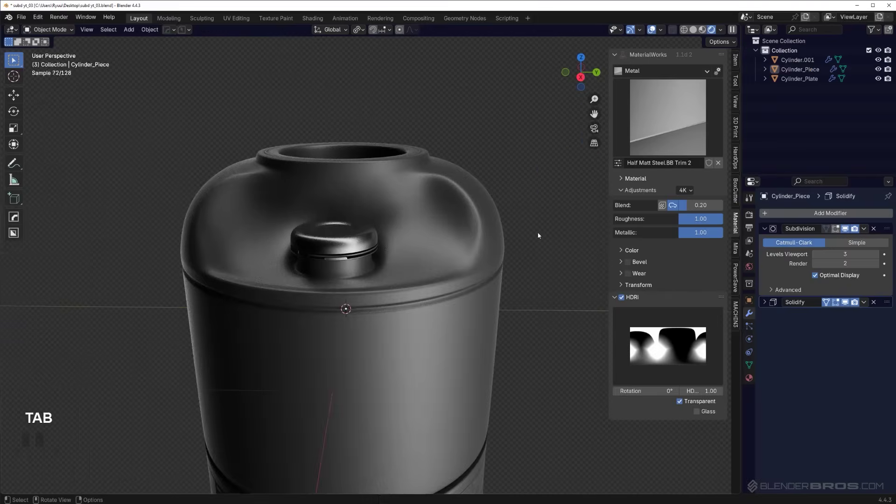
Select the main container body and insert the "CAUTION! L5" info decal from the Blender Bros October 2021 library.
scroll(411, 252, down, 3)
mouse_move(405, 252)
middle_down()
mouse_move(483, 234)
mouse_move(475, 299)
mouse_move(390, 224)
mouse_move(404, 252)
mouse_move(397, 237)
middle_up()
scroll(390, 224, down, 1)
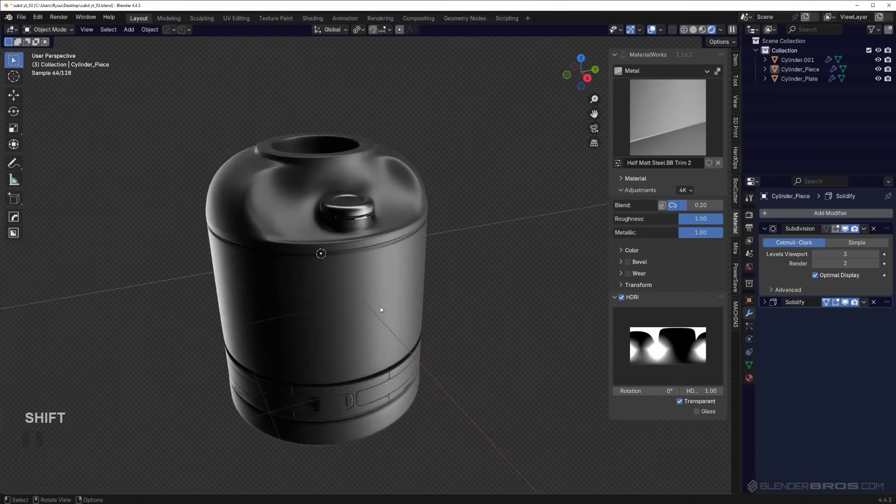
click(381, 310)
middle_drag(367, 307, 348, 302)
key(d)
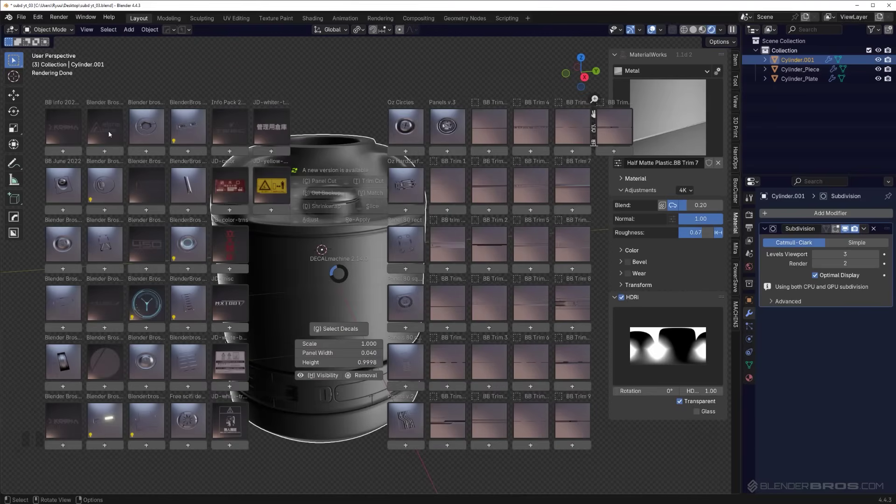
mouse_move(109, 132)
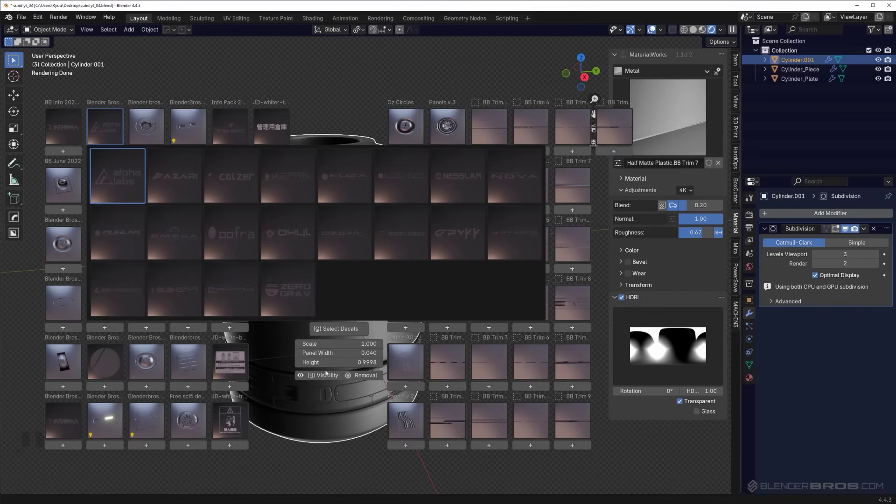
mouse_move(145, 250)
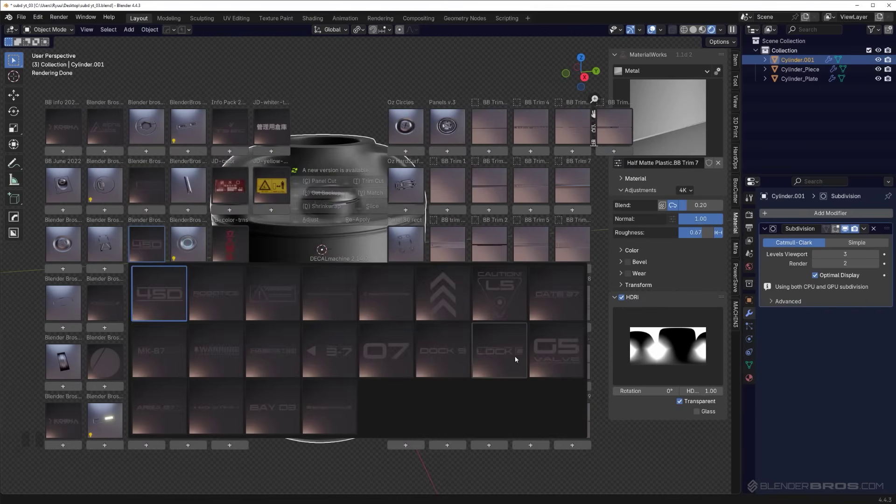
click(504, 301)
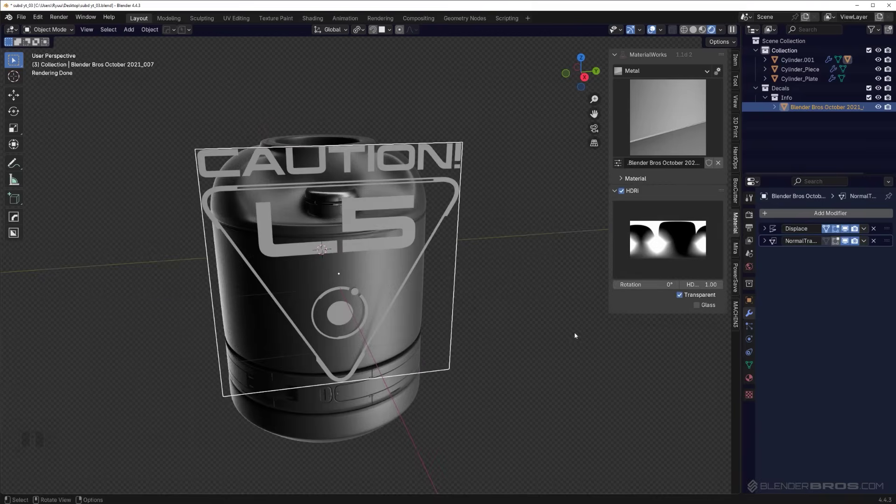
Shrink the "CAUTION! L5" decal, snap it onto the container's front below the cap, and project it destructively onto the surface.
key(g)
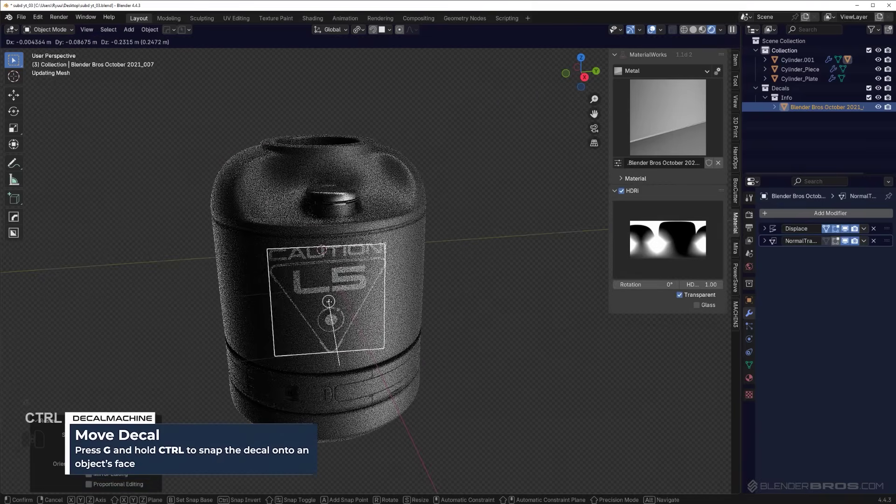
click(335, 311)
key(d)
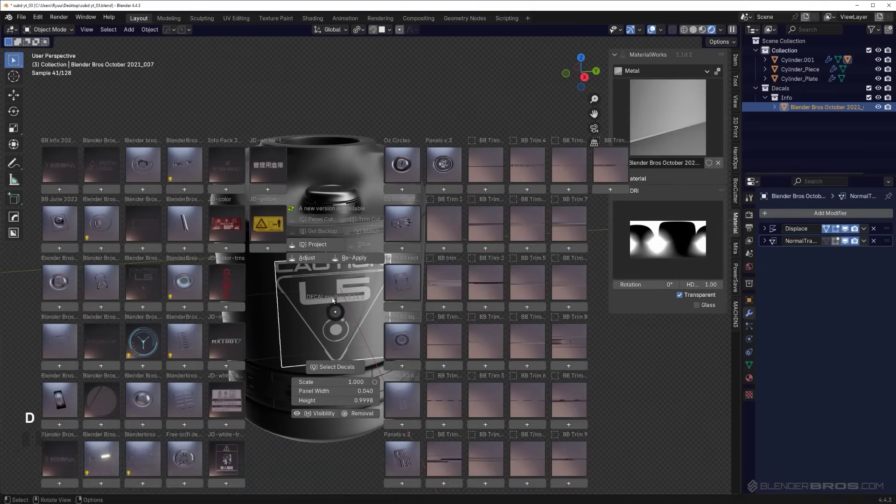
alt+click(305, 249)
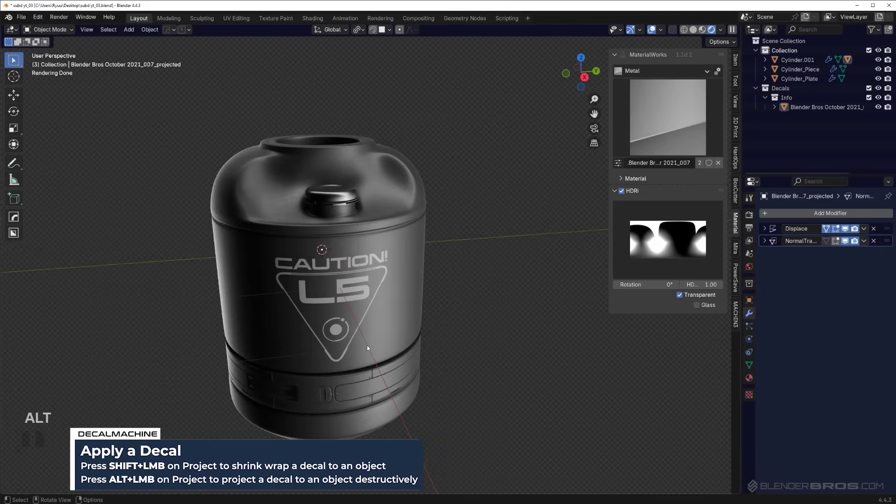
Add a mesh plane to the scene as a floor and scale it up by 8.340.
middle_drag(393, 322, 365, 323)
scroll(500, 375, down, 2)
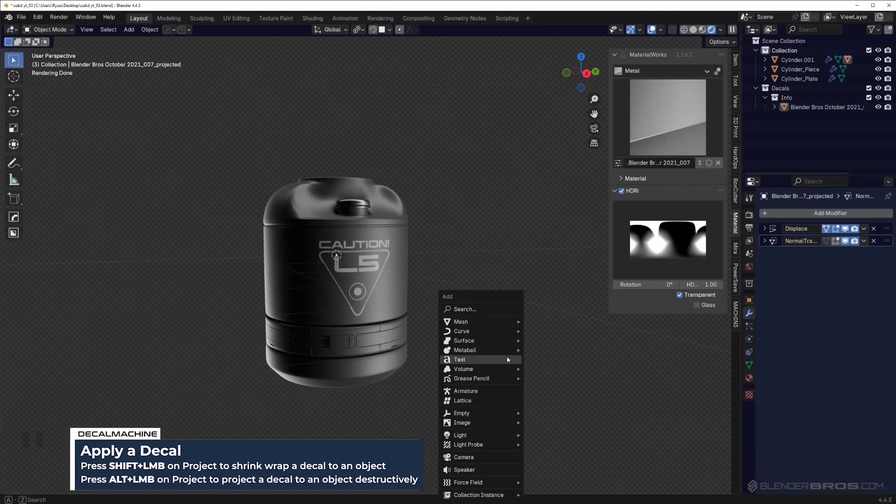
click(557, 347)
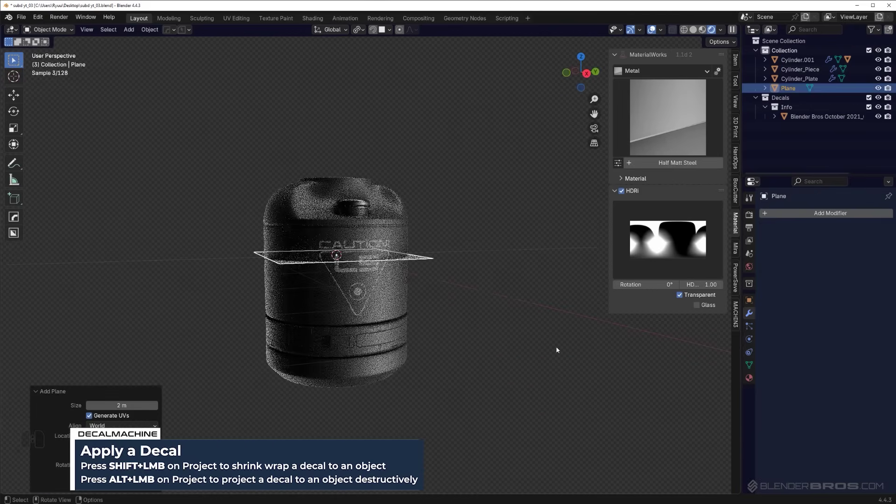
key(s)
click(220, 222)
Lower the floor plane about 1.65 m along global Z beneath the container and scale it up by 2.937.
key(g)
key(z)
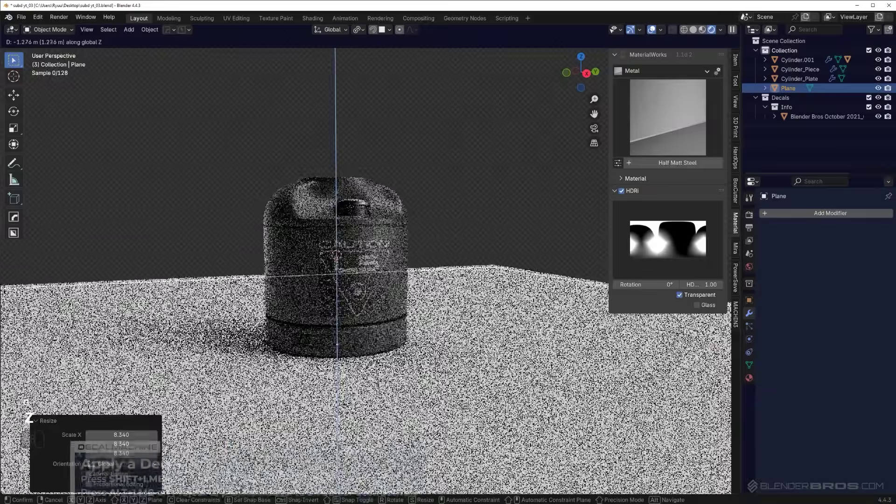
key(shift)
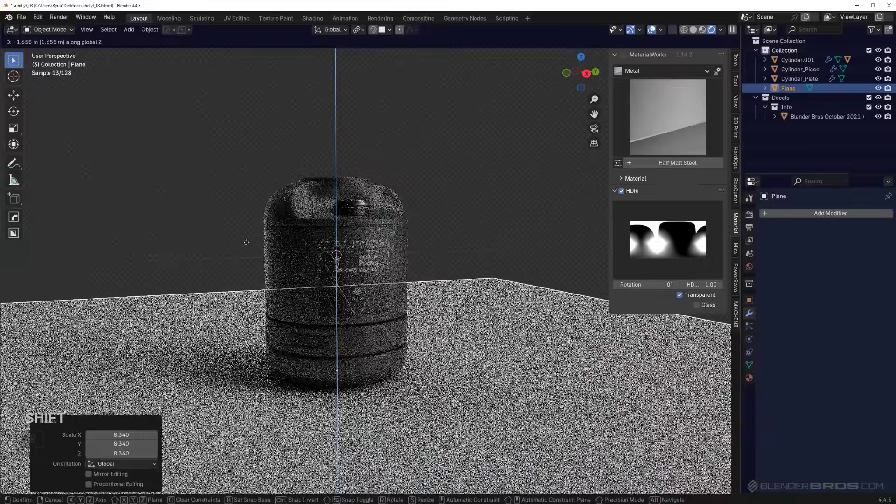
click(247, 243)
key(s)
click(129, 293)
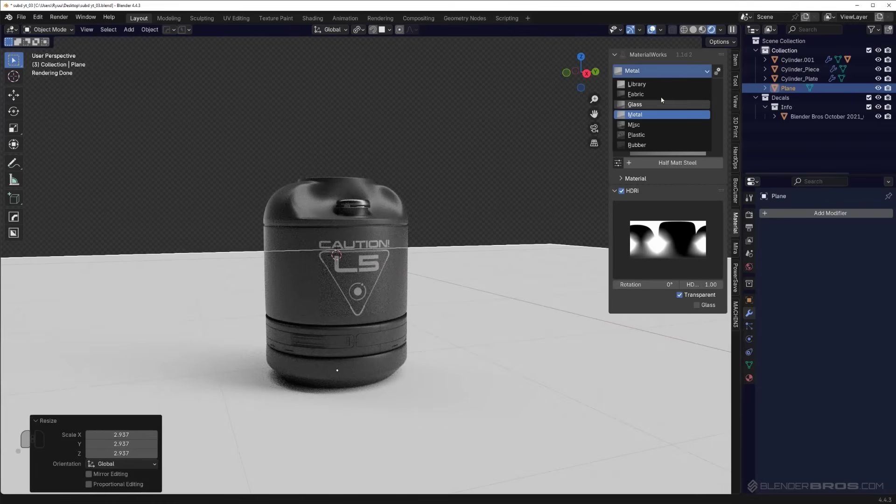
Apply the Shiny Plastic material from the MaterialWorks Plastic category to the floor plane.
click(662, 134)
click(699, 135)
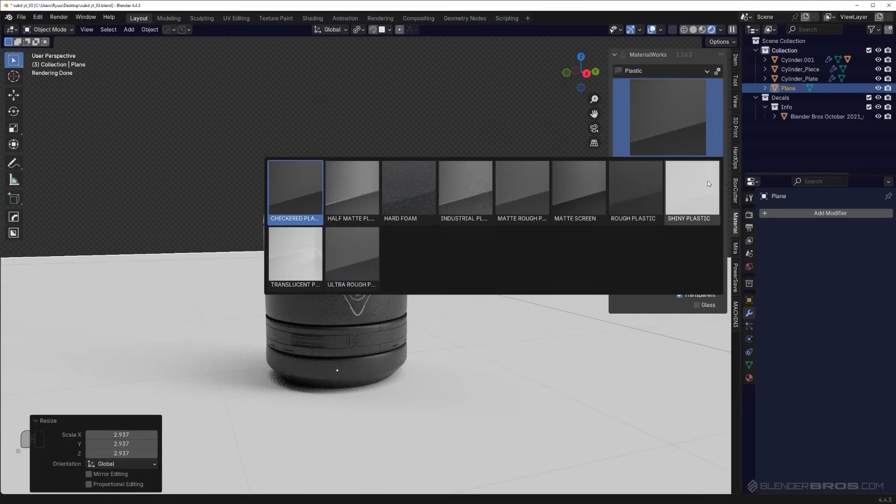
click(708, 180)
middle_drag(186, 282, 493, 273)
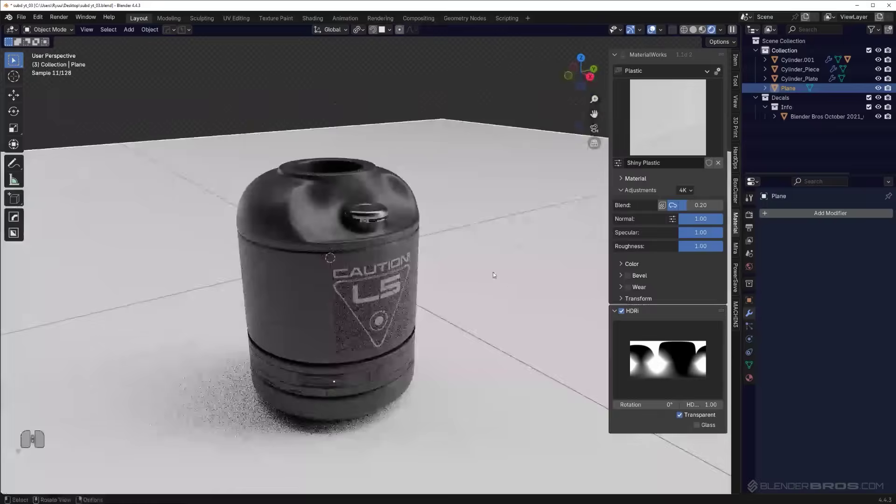
Try lighting the scene with the Heavy Rim A and Jaws A HDRIs.
click(671, 364)
click(356, 212)
middle_drag(392, 254, 544, 268)
click(667, 378)
click(444, 210)
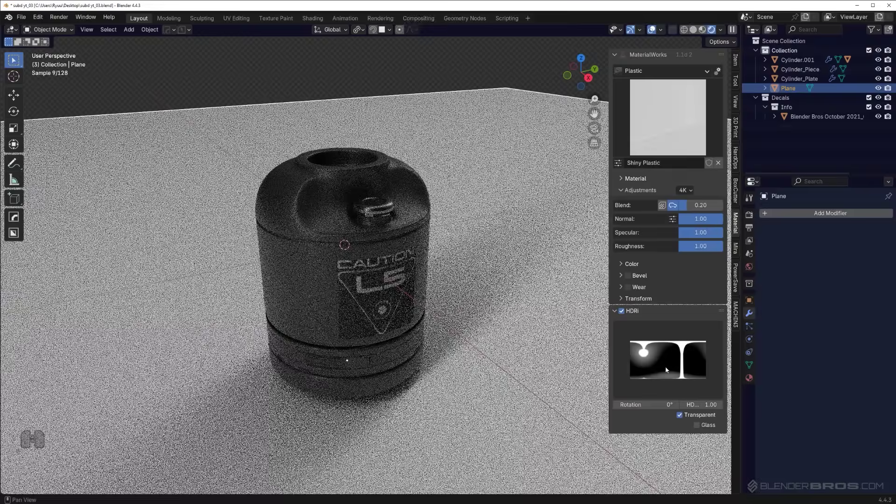
click(664, 357)
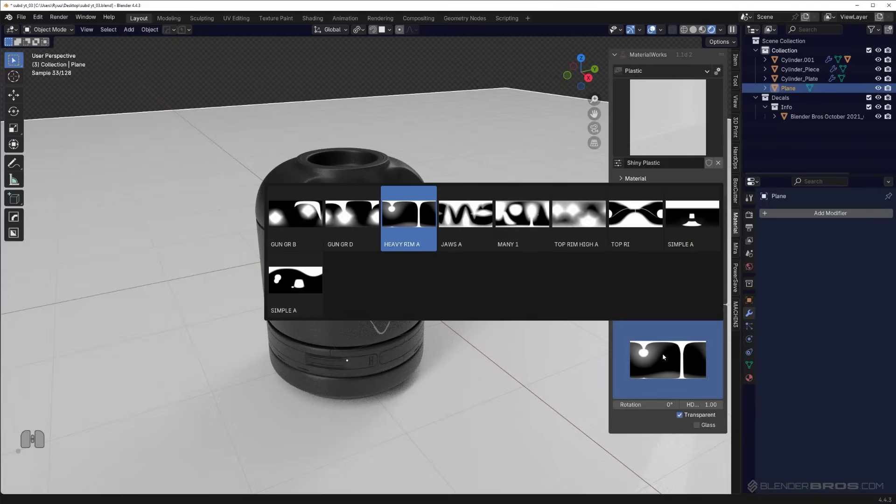
click(467, 213)
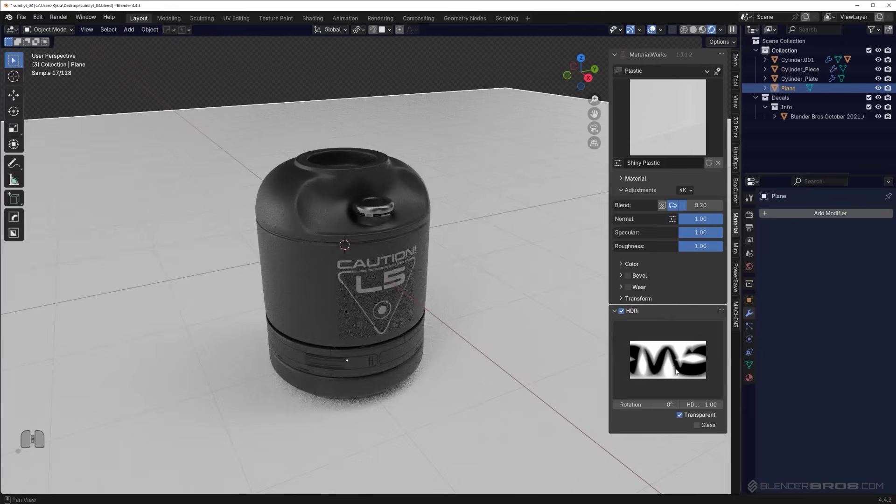
Try the Many 1 and Top Ri HDRIs as scene lighting, checking the container from another angle.
click(674, 368)
click(533, 217)
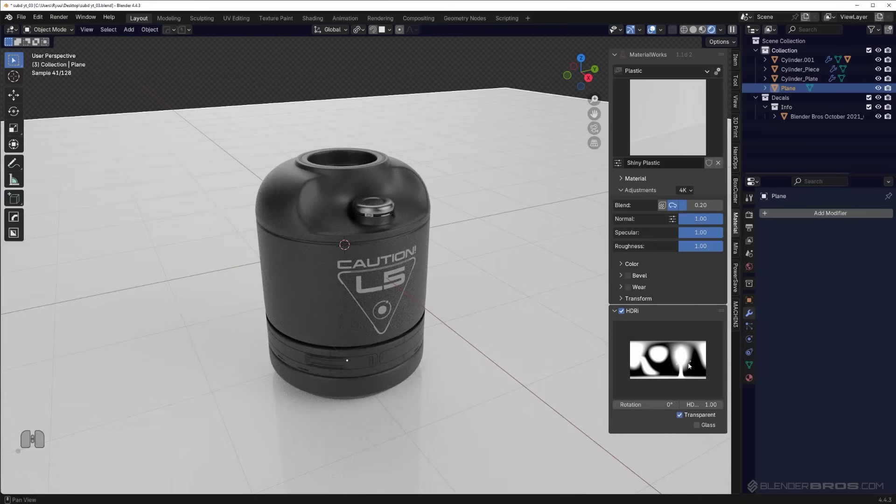
middle_drag(462, 301, 400, 301)
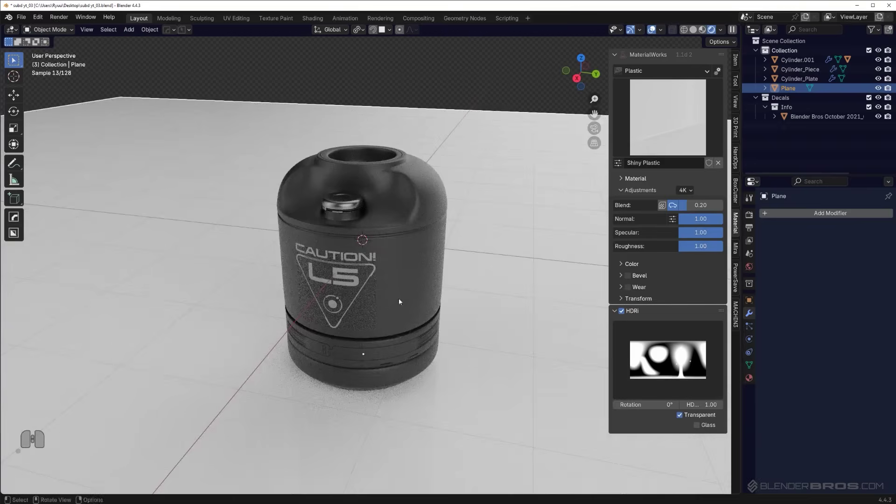
click(697, 363)
click(634, 222)
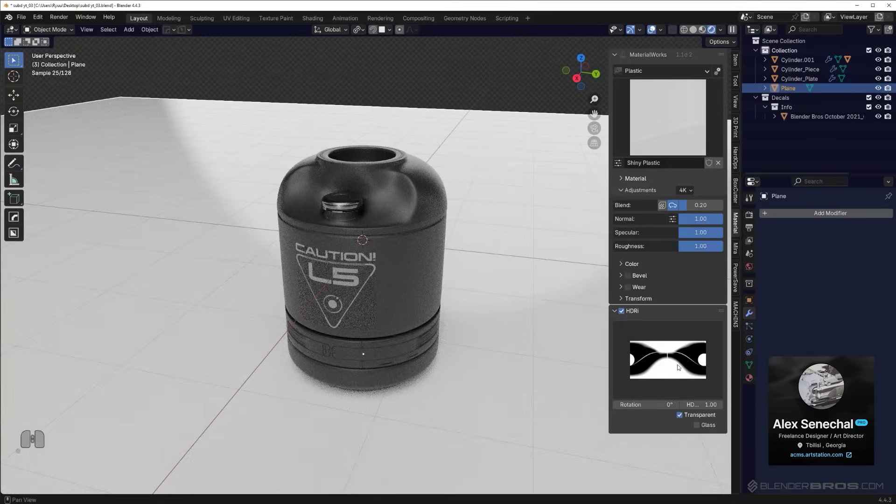
Light the scene with the Simple A HDRI that follows Top Ri in the MaterialWorks library.
click(678, 365)
click(700, 214)
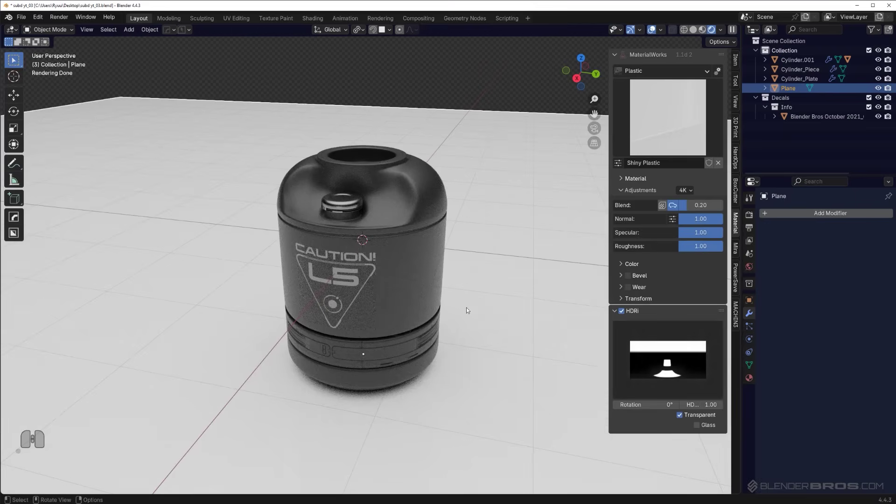
shift+middle_drag(466, 308, 427, 333)
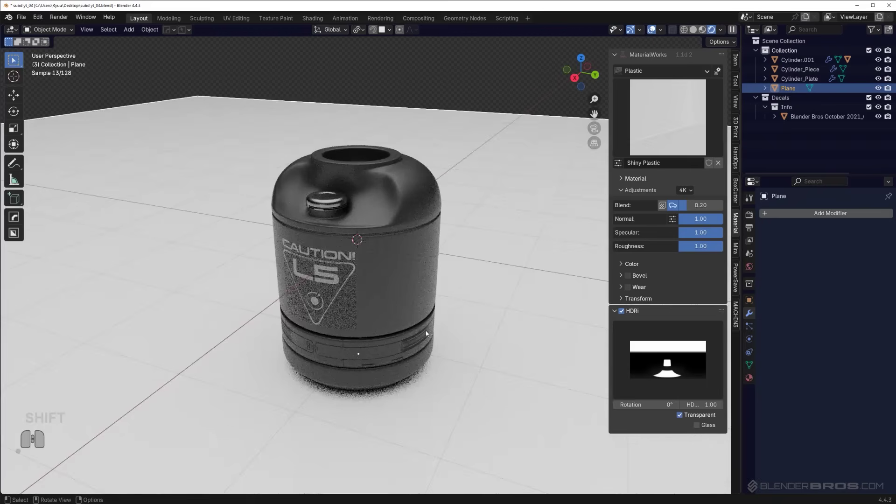
Examine the rendered container from several angles, including close-ups of the steel cap, the upper rim and the caution decal.
click(356, 171)
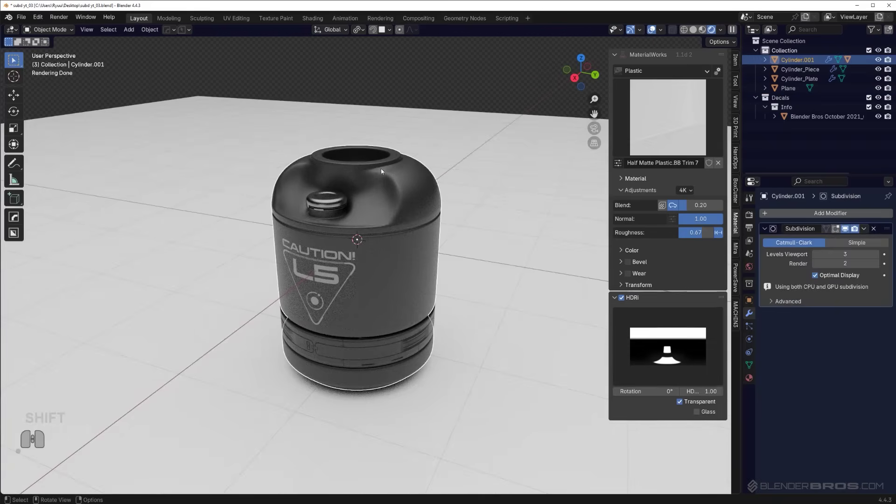
middle_drag(356, 171, 437, 242)
scroll(449, 280, down, 2)
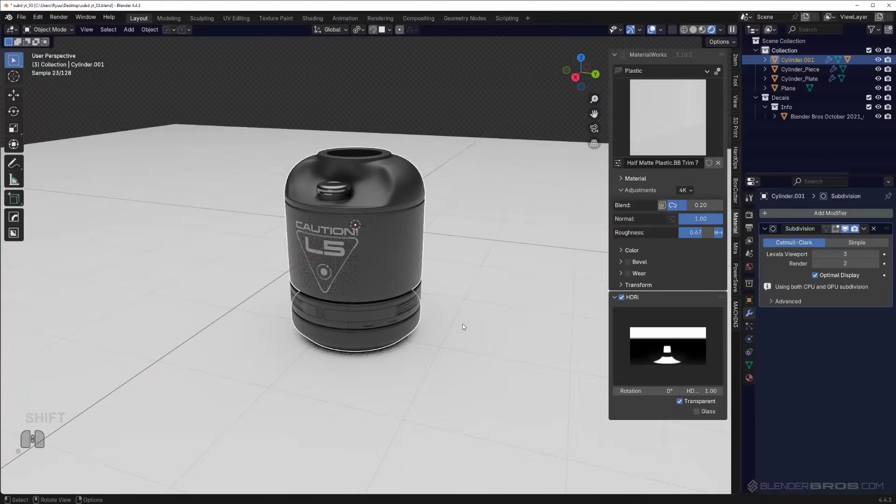
click(453, 341)
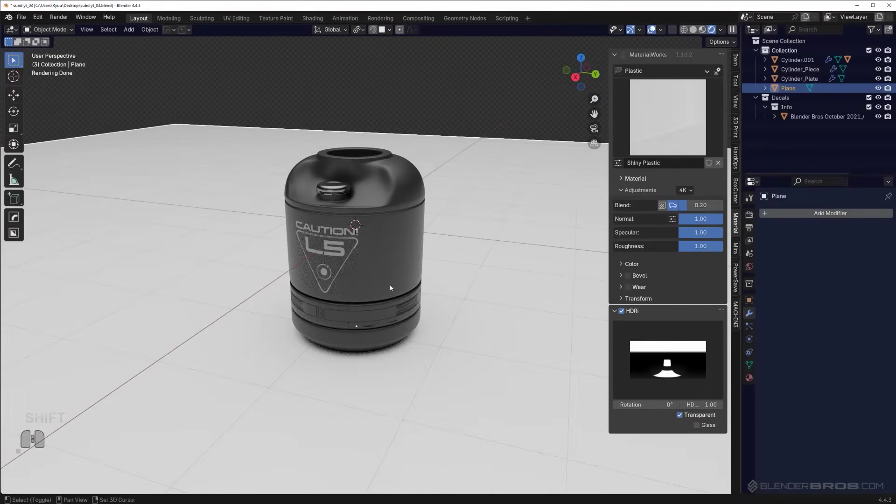
scroll(391, 288, up, 1)
middle_drag(390, 288, 467, 292)
scroll(392, 162, up, 4)
middle_drag(392, 161, 386, 268)
scroll(386, 268, up, 2)
middle_drag(441, 240, 359, 176)
scroll(404, 253, down, 4)
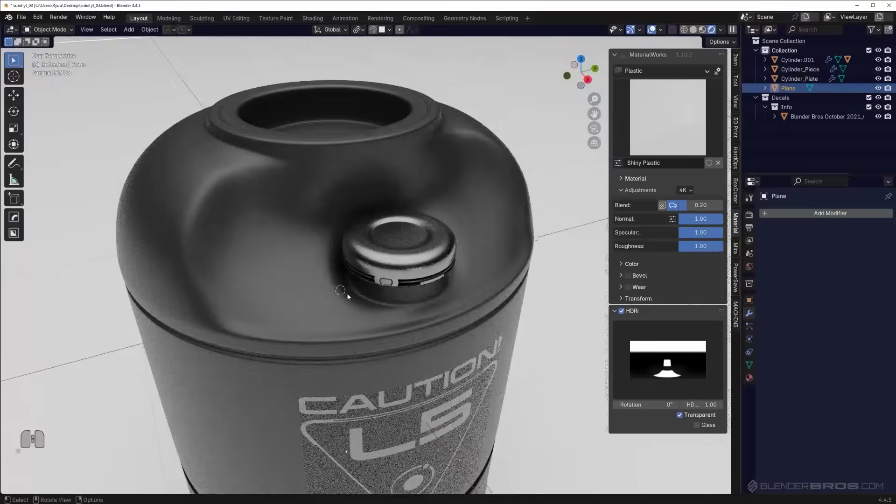
middle_drag(348, 296, 284, 194)
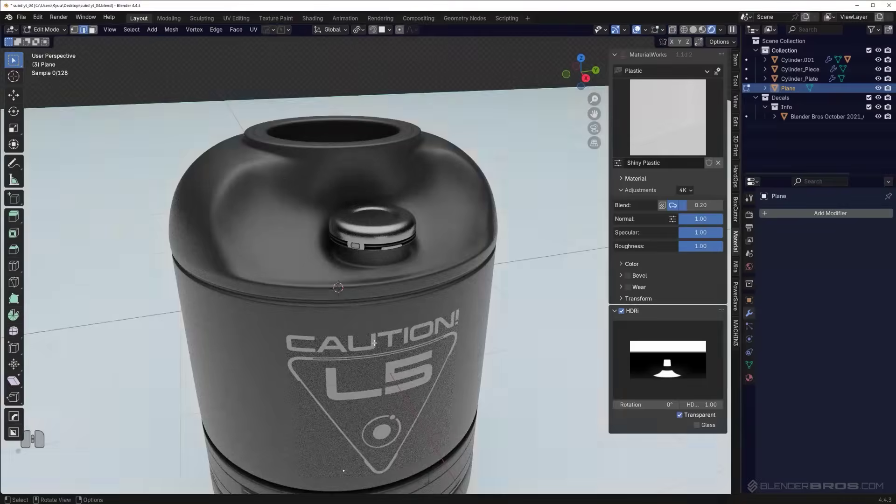
Inspect the body's mesh in Edit Mode with the edge loop below the shoulder groove selected, return to Object Mode and review the render.
key(Tab)
click(380, 294)
key(Tab)
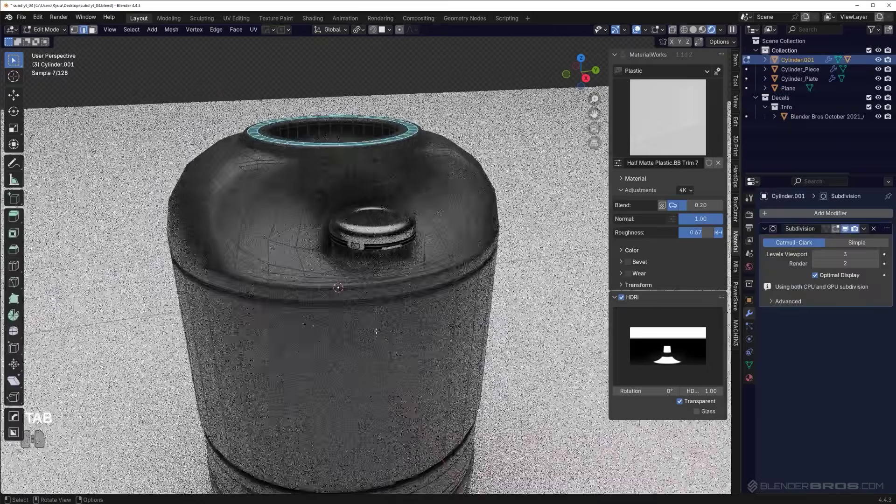
alt+click(371, 311)
middle_drag(371, 312, 425, 317)
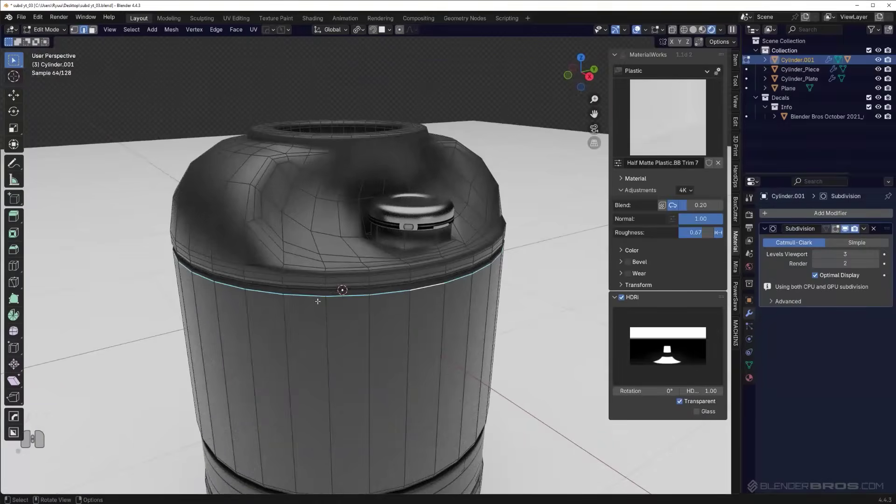
middle_drag(421, 259, 314, 188)
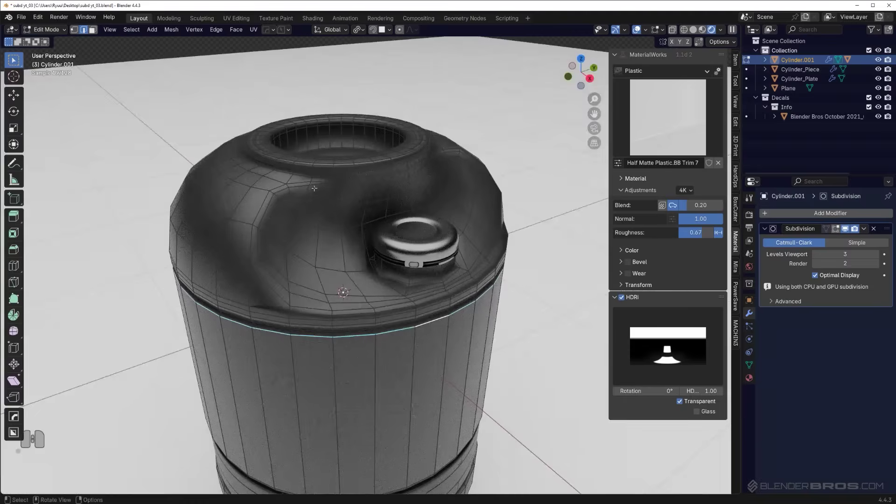
shift+middle_drag(387, 392, 395, 283)
key(Tab)
scroll(341, 187, up, 1)
shift+middle_drag(339, 212, 410, 270)
scroll(410, 269, down, 4)
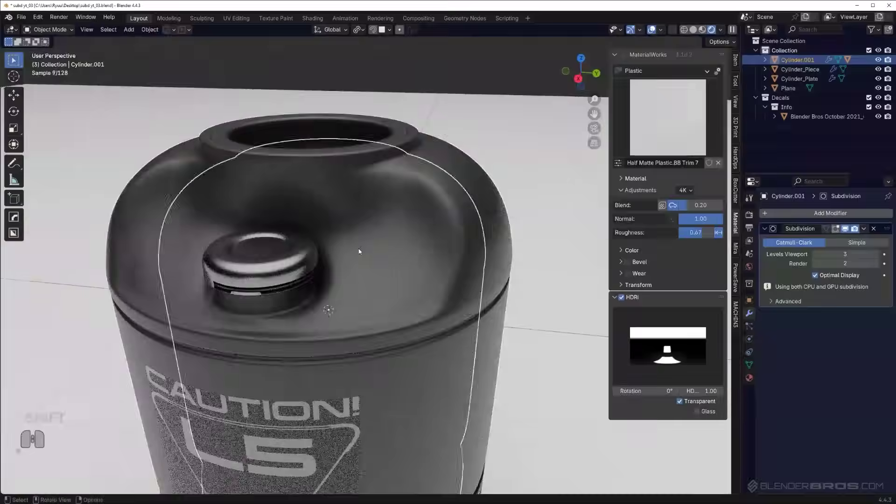
middle_drag(360, 250, 423, 236)
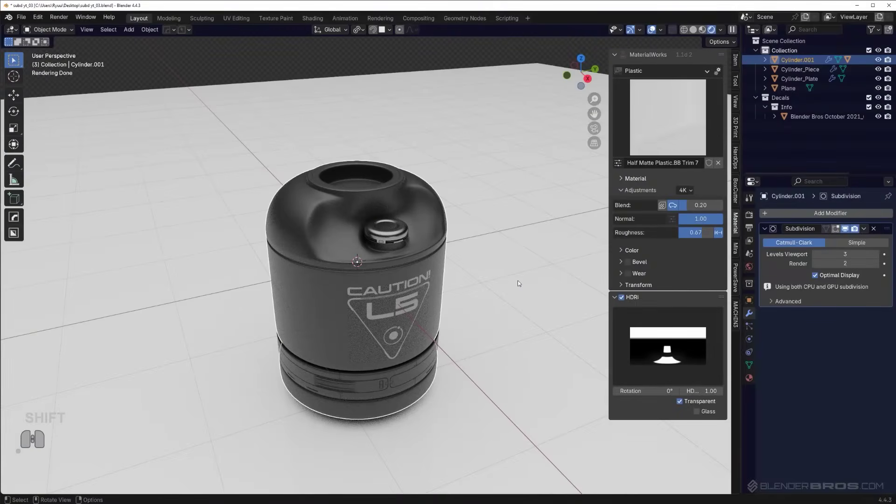